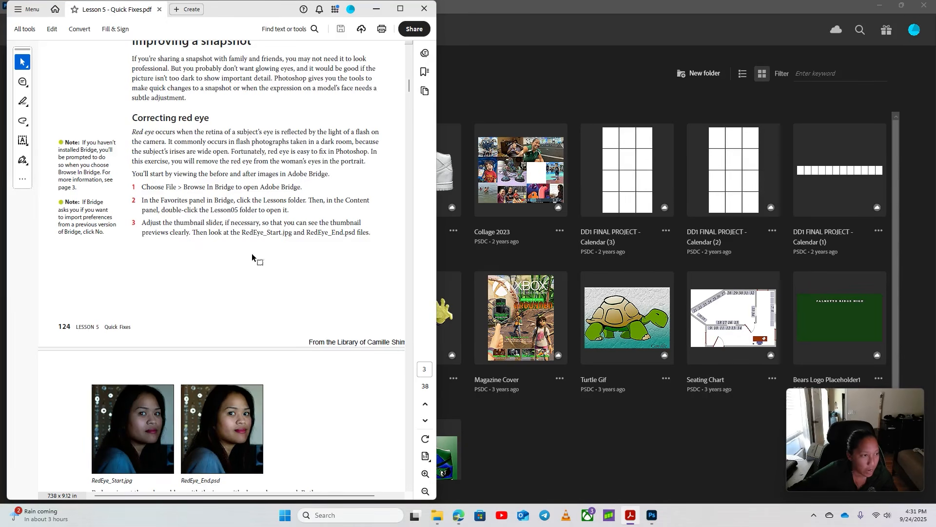
# Step: Read the red-eye lesson instructions and open the RedEye_Start image from the Downloads folder in Photoshop
pyautogui.scroll(-10, 322, 304)
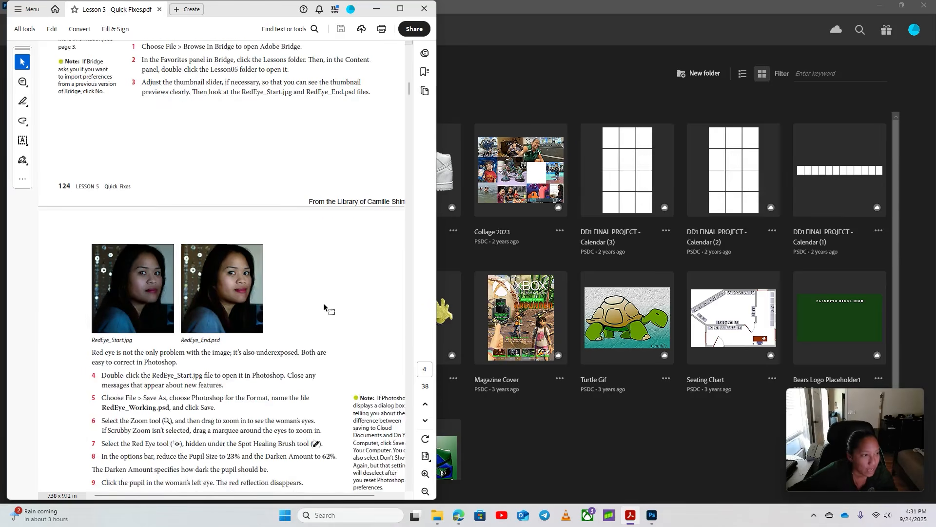
pyautogui.scroll(9, 324, 303)
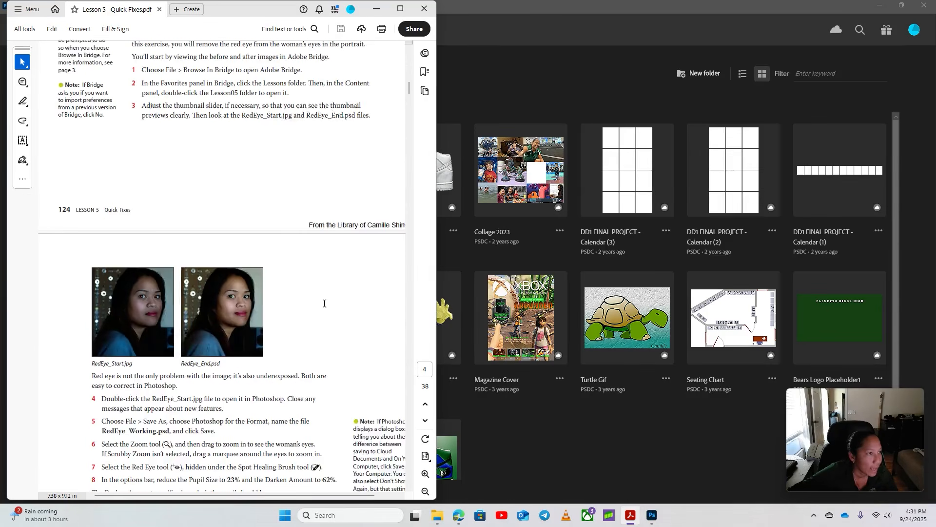
pyautogui.scroll(-3, 295, 317)
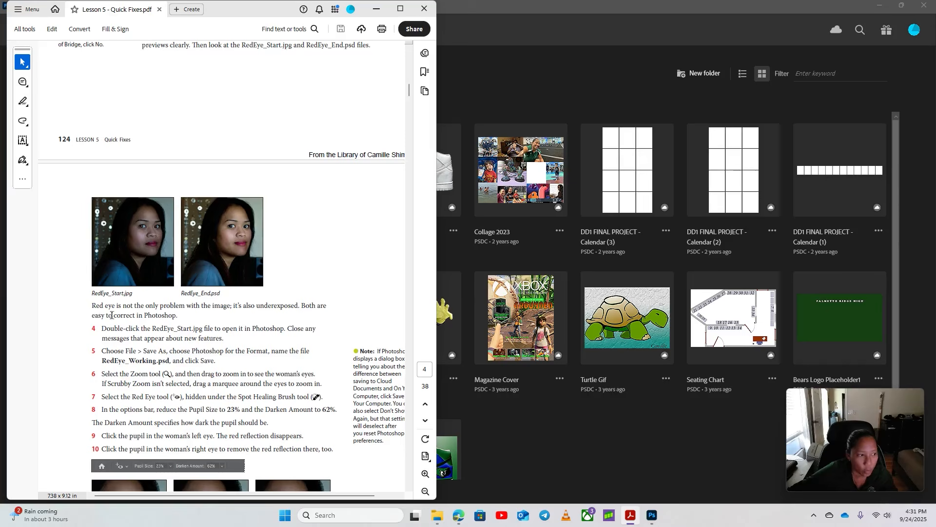
pyautogui.click(542, 3)
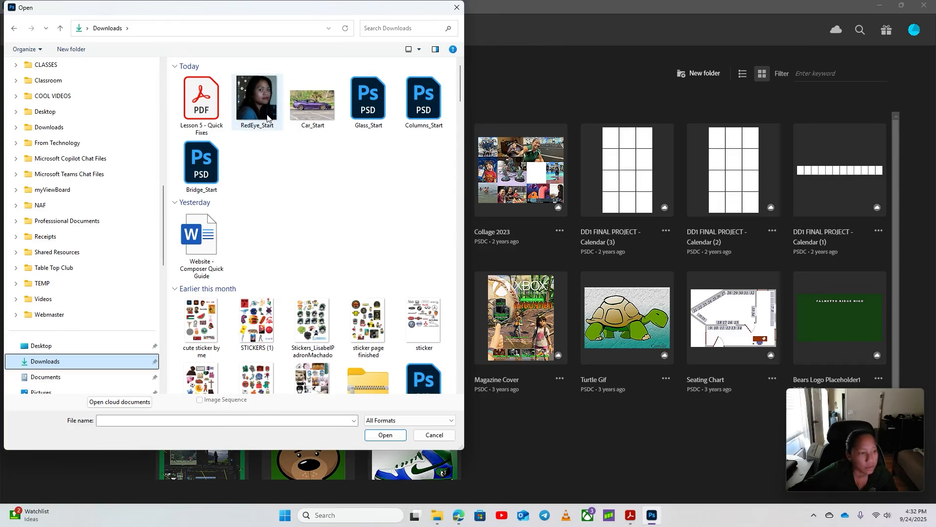
pyautogui.doubleClick(267, 117)
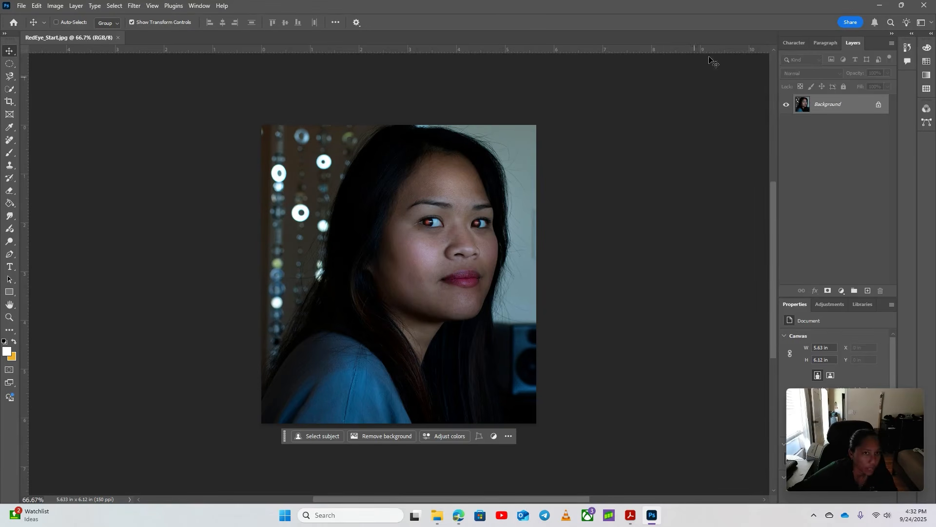
# Step: Arrange the lesson PDF and the Photoshop window side by side so instructions and portrait are both visible
pyautogui.click(630, 515)
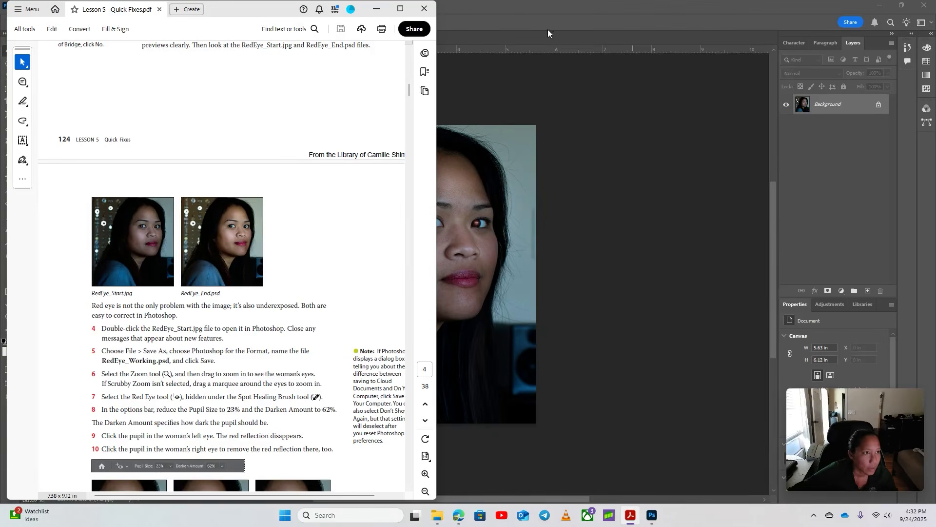
pyautogui.moveTo(549, 6); pyautogui.dragTo(934, 4)
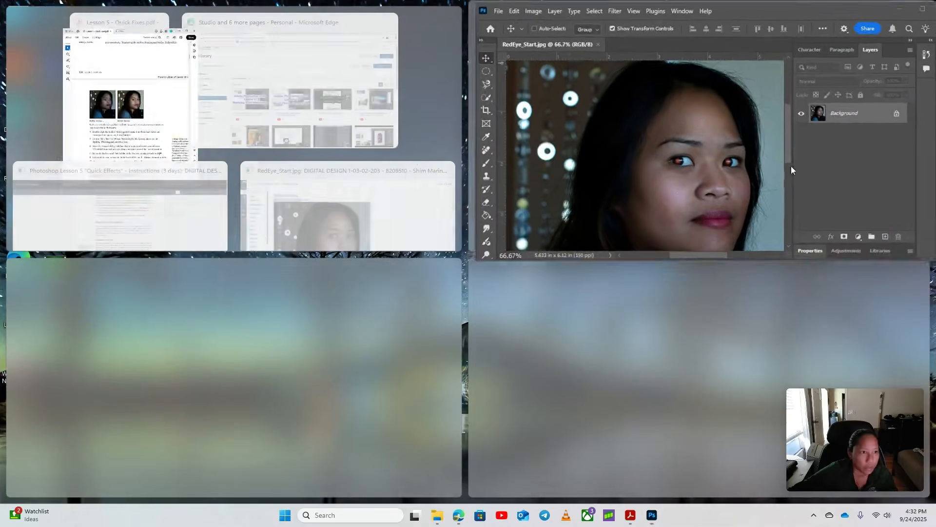
pyautogui.click(120, 81)
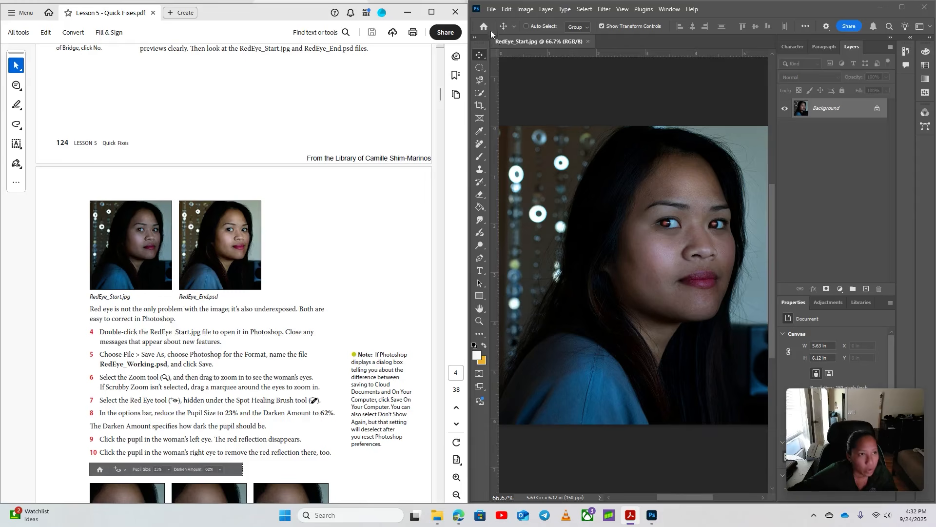
# Step: Save the portrait in the Downloads folder under the name RedEye_Working.psd, accepting the JPEG options at quality 10
pyautogui.click(492, 9)
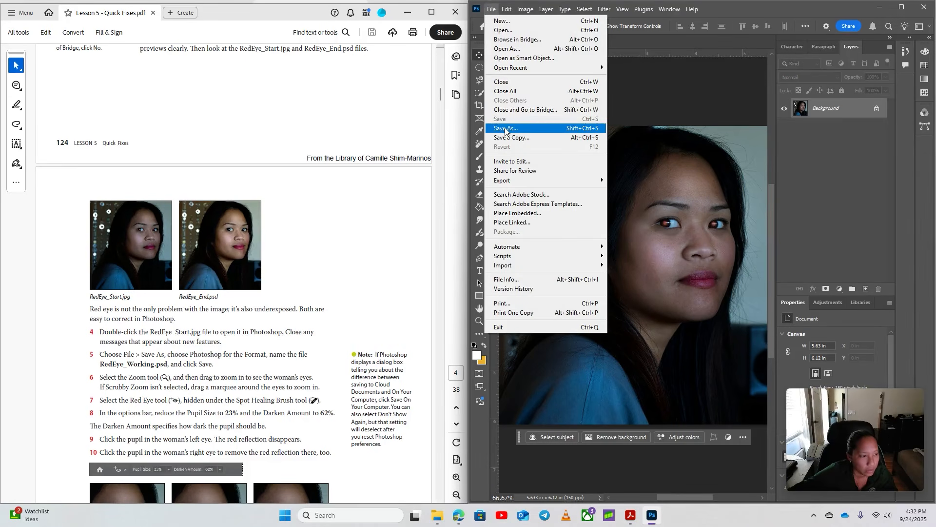
pyautogui.click(506, 129)
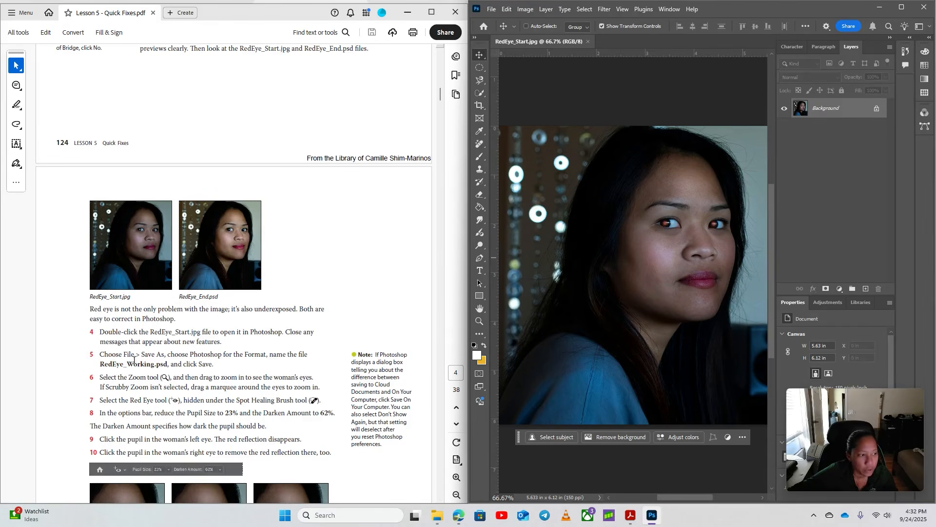
pyautogui.click(493, 9)
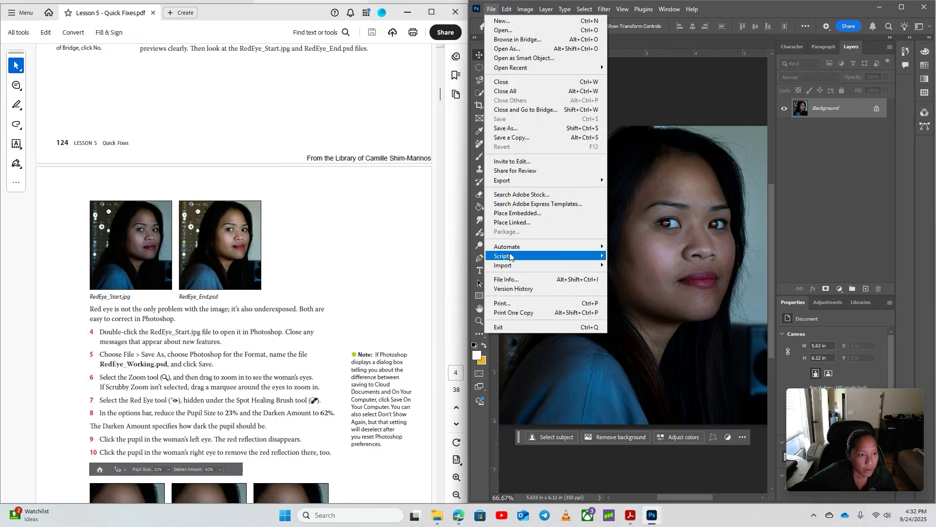
pyautogui.click(532, 130)
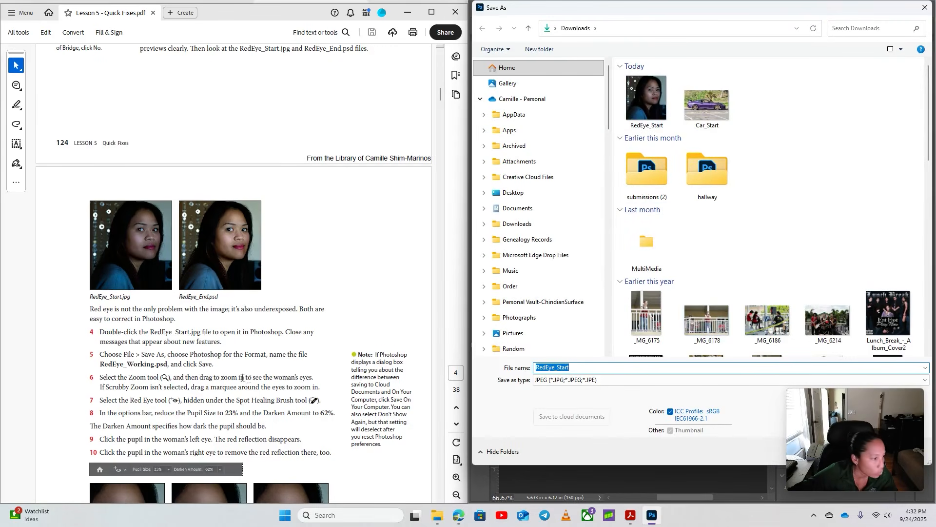
pyautogui.click(575, 369)
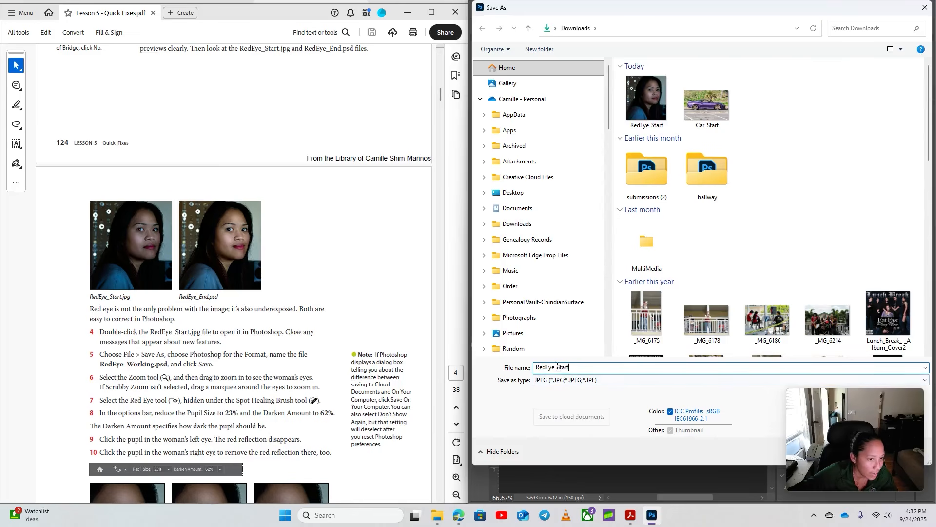
pyautogui.moveTo(570, 368); pyautogui.dragTo(556, 368)
pyautogui.write('Working.p')
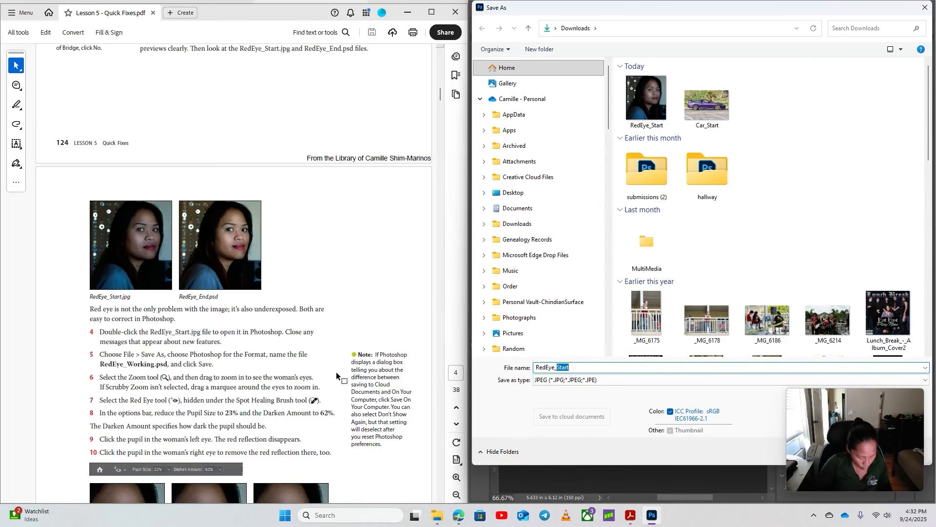
pyautogui.write('sd')
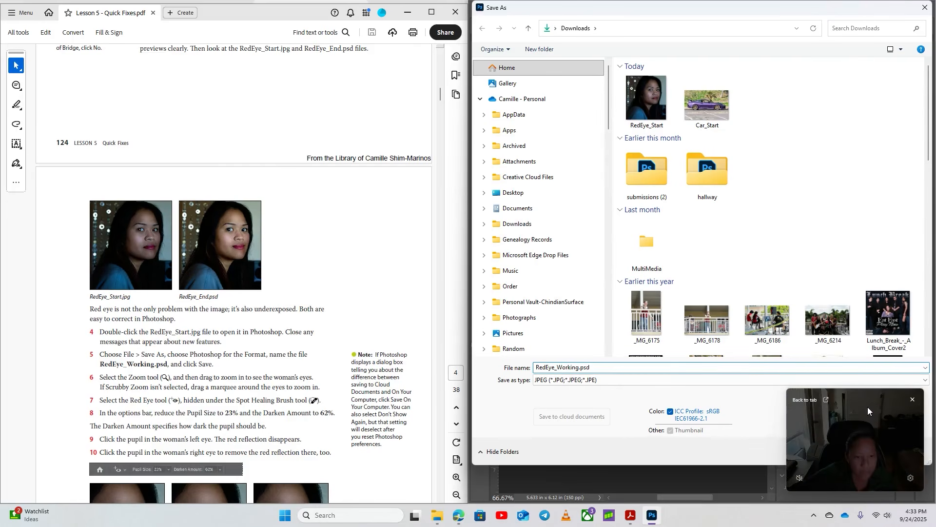
pyautogui.moveTo(868, 407); pyautogui.dragTo(731, 408)
pyautogui.click(854, 451)
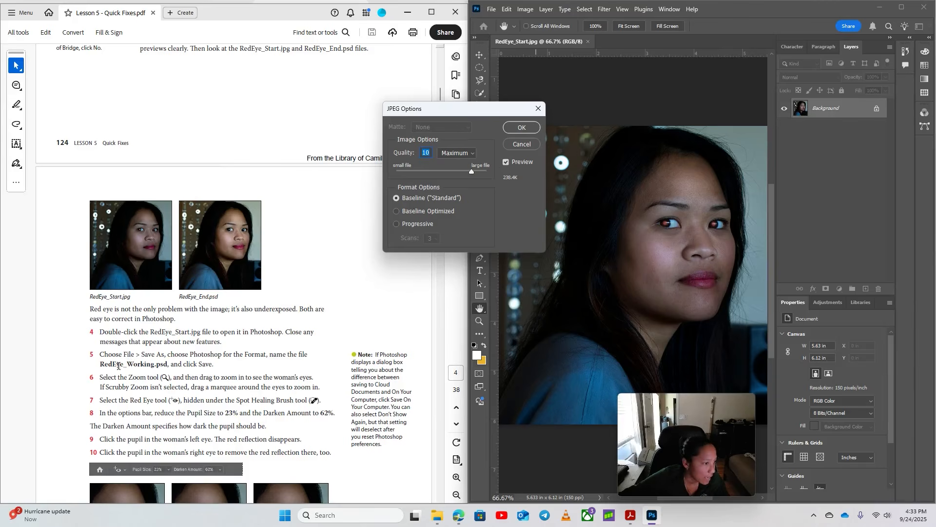
pyautogui.click(523, 128)
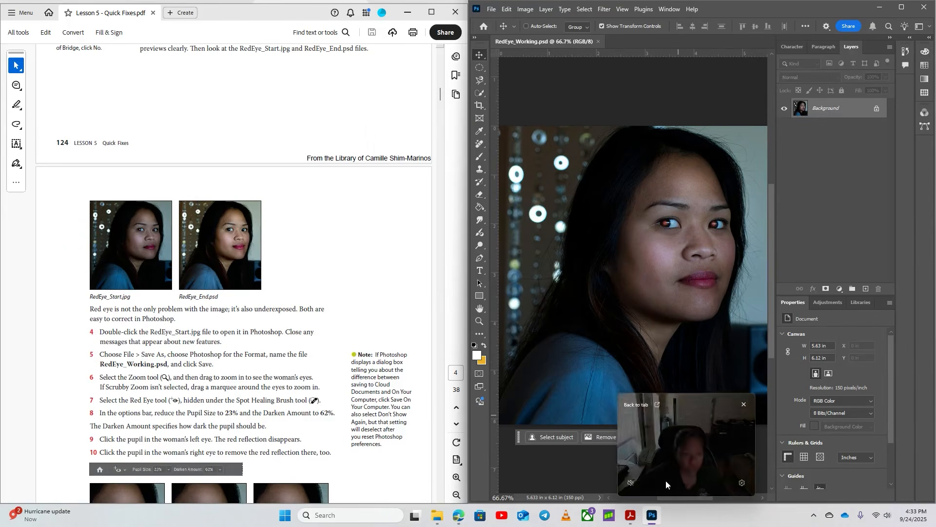
# Step: Widen the Photoshop window and zoom the portrait to about 230% with both of the woman's eyes in view
pyautogui.moveTo(672, 461); pyautogui.dragTo(842, 242)
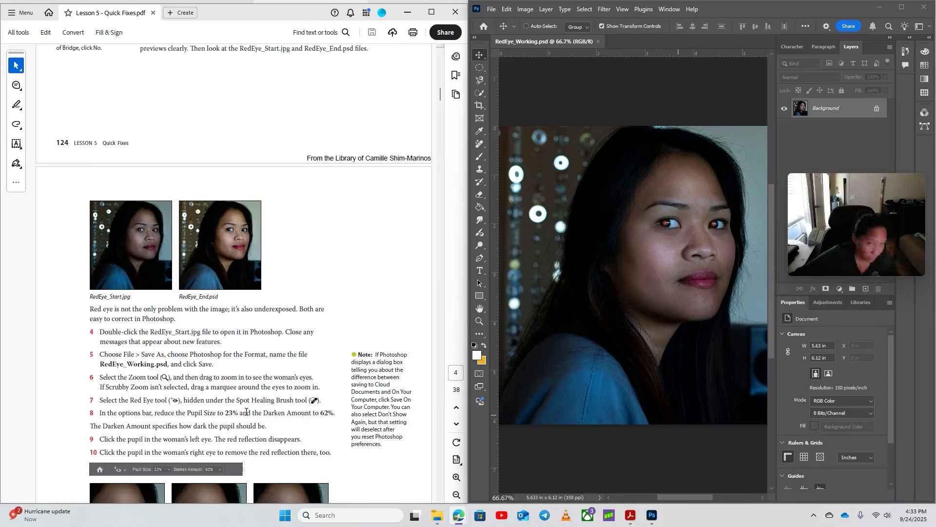
pyautogui.scroll(-1, 220, 375)
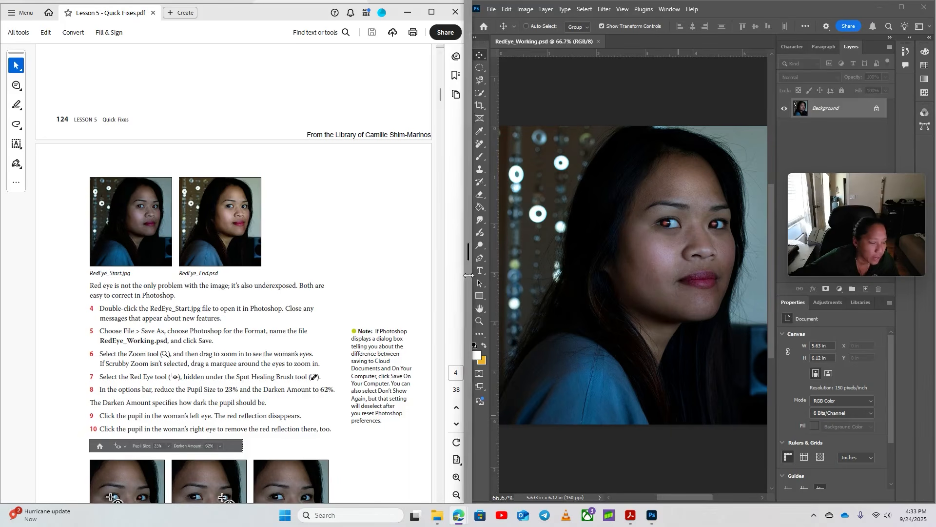
pyautogui.moveTo(477, 278); pyautogui.dragTo(409, 278)
pyautogui.press('z')
pyautogui.moveTo(625, 235); pyautogui.dragTo(673, 244)
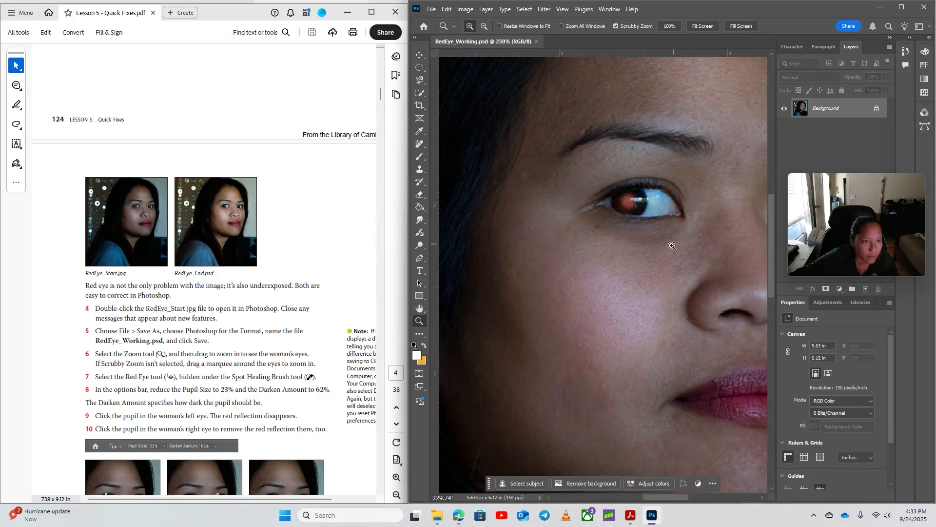
pyautogui.moveTo(647, 312); pyautogui.dragTo(553, 327)
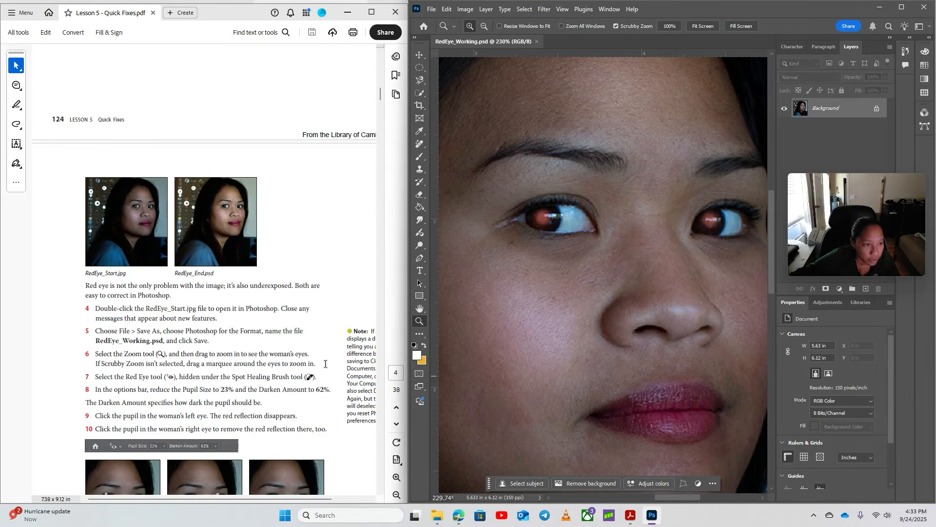
# Step: Activate the Red Eye tool with Pupil Size 23% and Darken Amount 62%
pyautogui.click(421, 146)
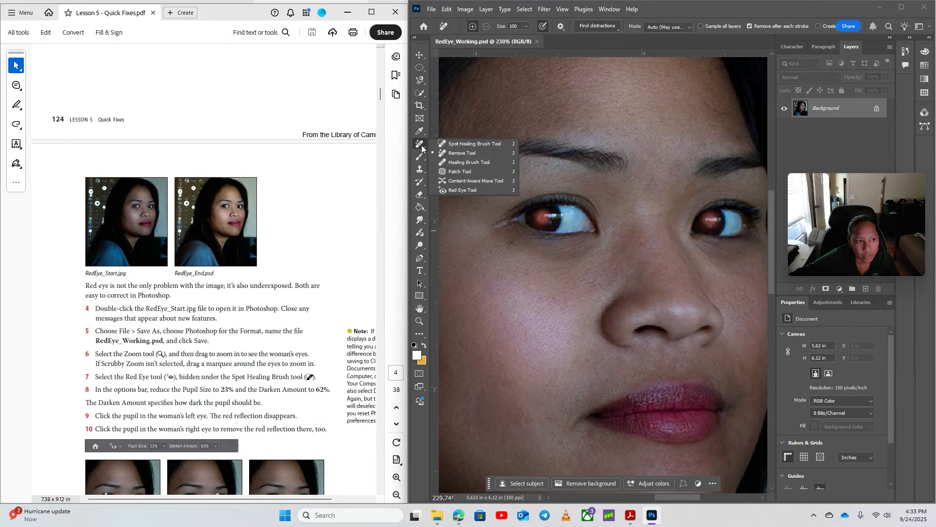
pyautogui.click(466, 191)
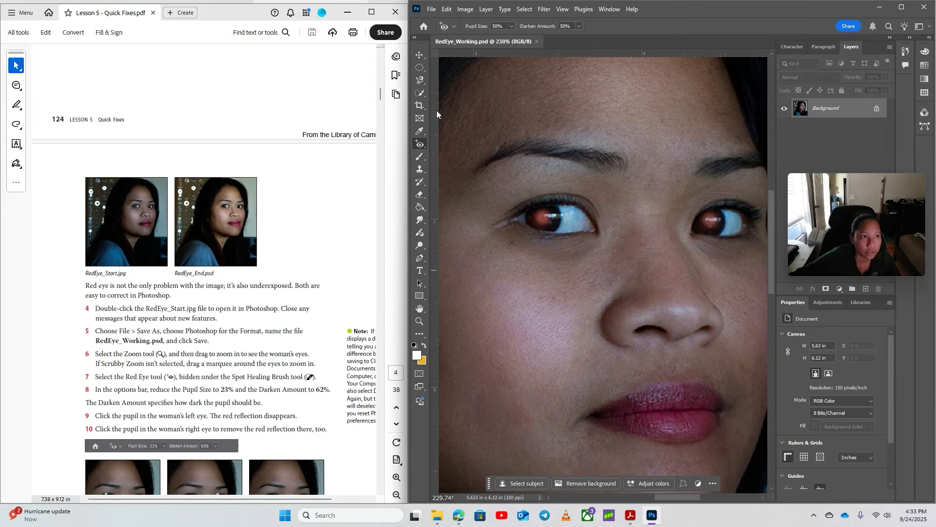
pyautogui.click(498, 26)
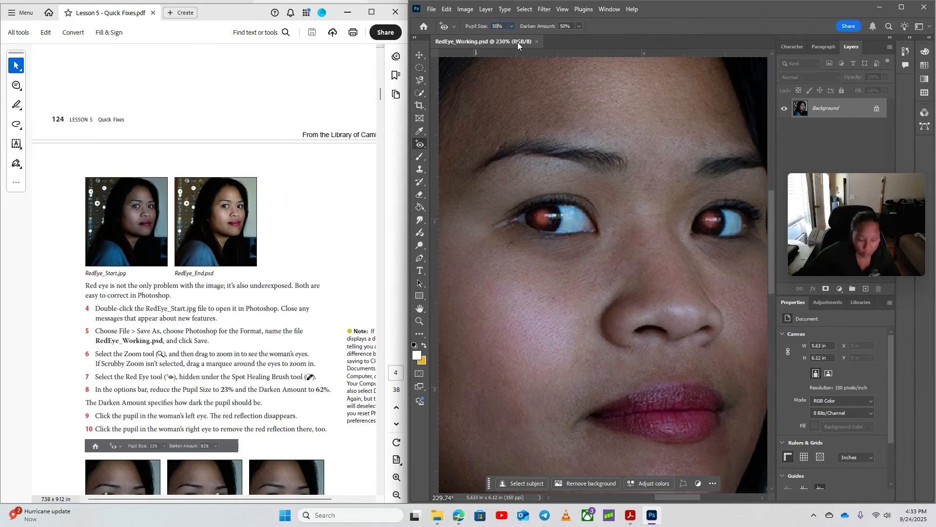
pyautogui.press('BackSpace')
pyautogui.press('BackSpace')
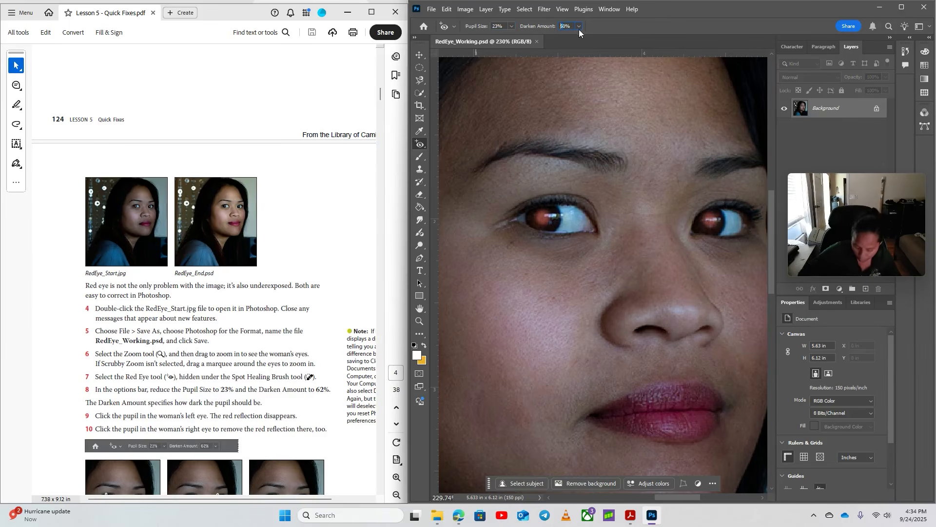
pyautogui.press('BackSpace')
pyautogui.press('BackSpace')
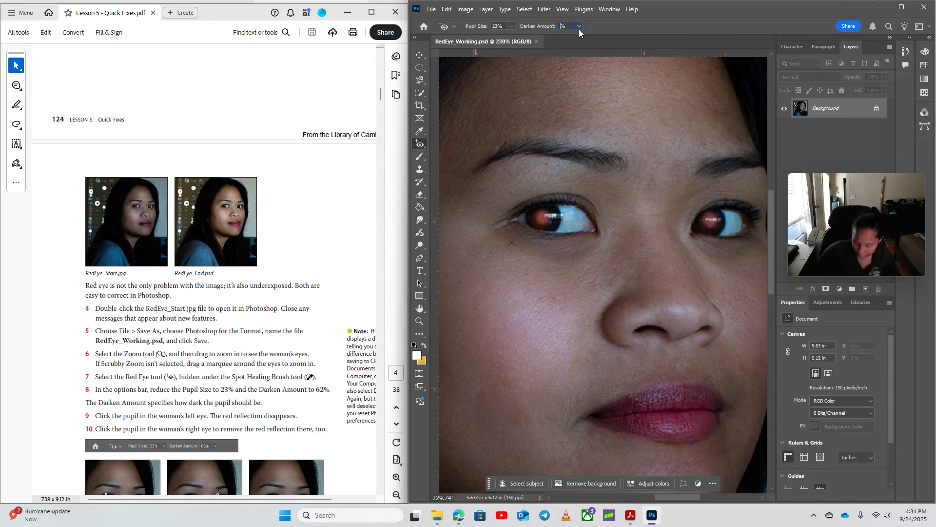
pyautogui.press('Return')
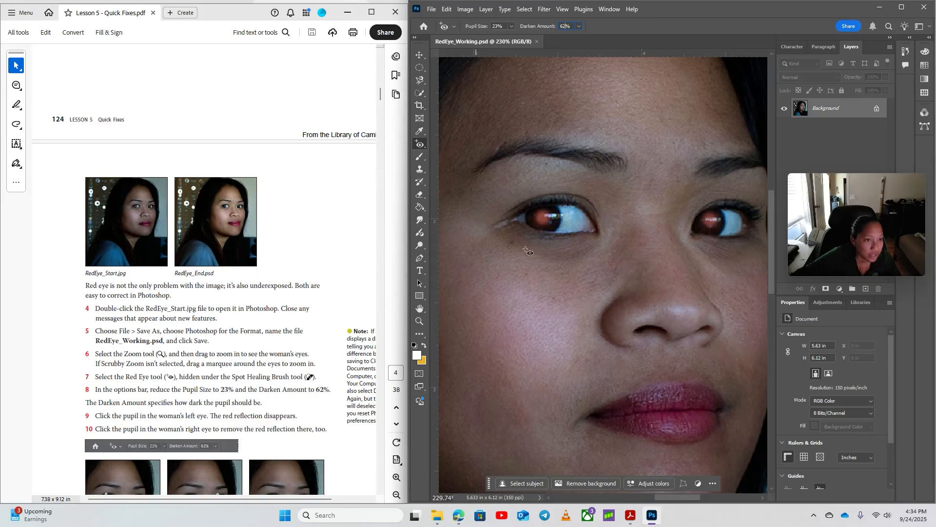
# Step: Try the Red Eye tool on both of the woman's pupils and undo both corrections
pyautogui.click(546, 218)
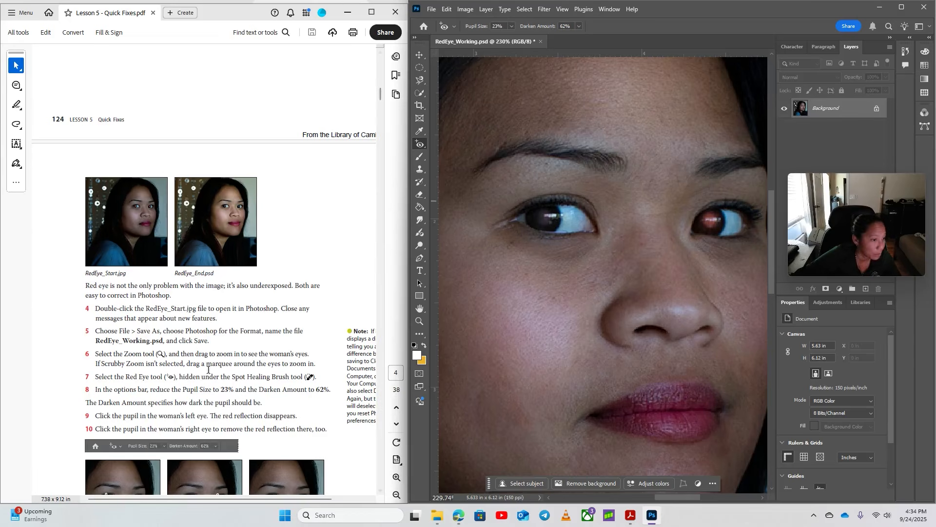
pyautogui.scroll(-5, 209, 370)
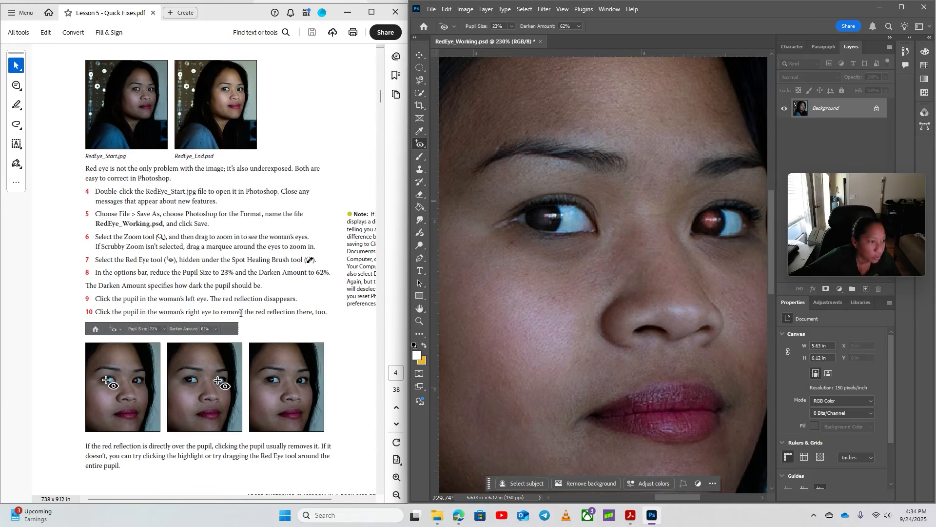
pyautogui.click(710, 221)
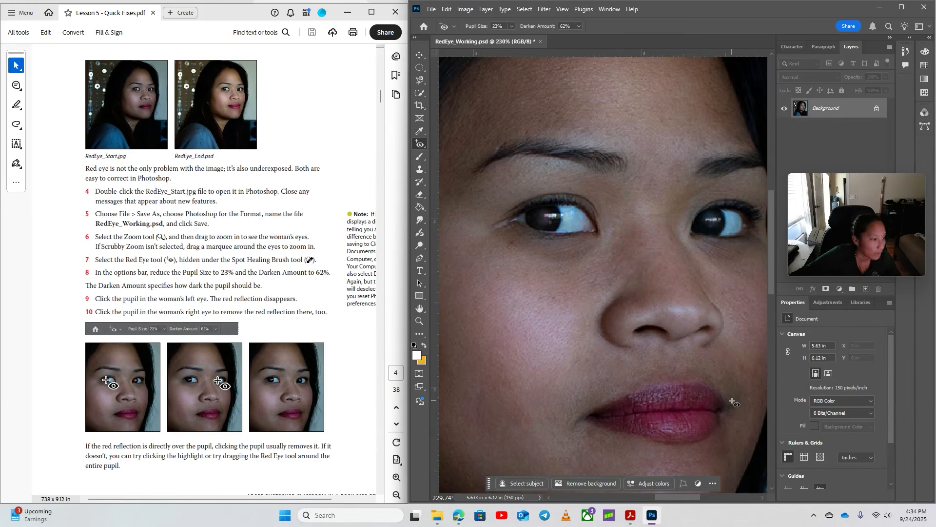
pyautogui.scroll(-5, 106, 305)
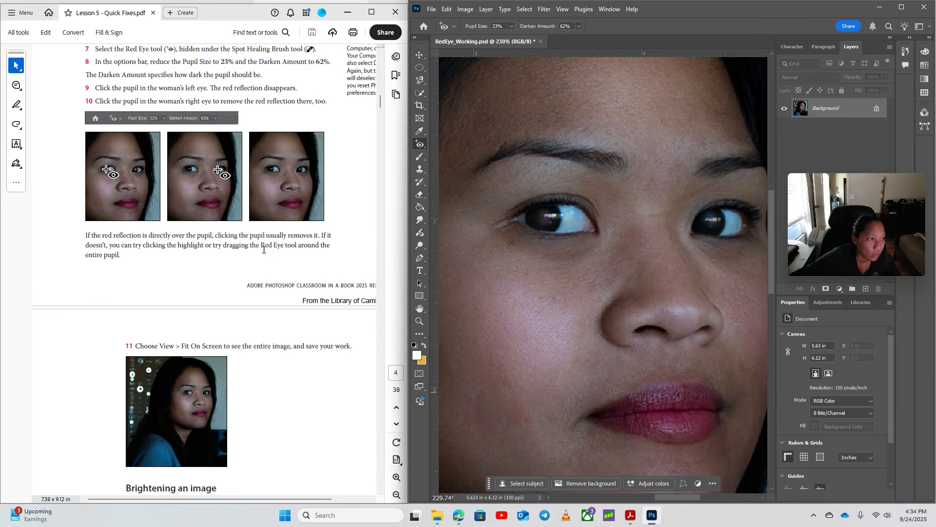
pyautogui.hotkey('ctrl', 'z')
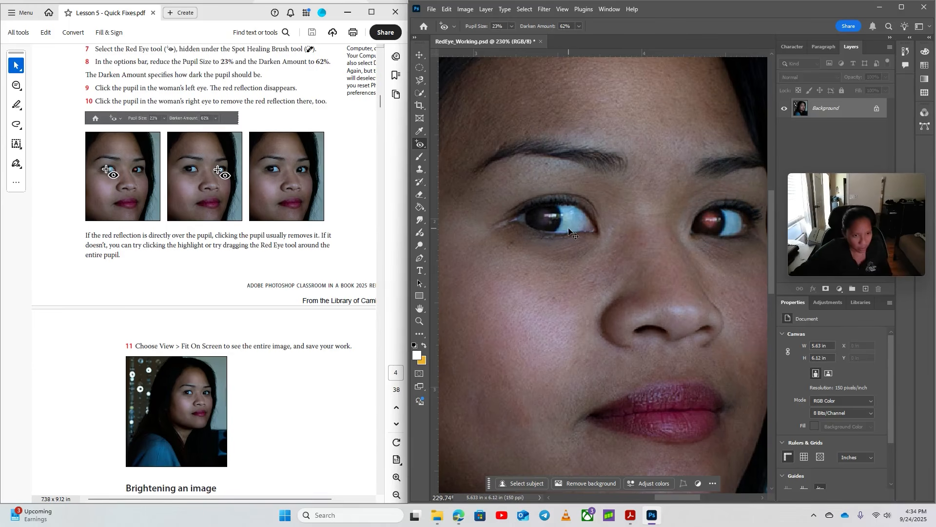
pyautogui.hotkey('ctrl', 'z')
# Step: Remove the red reflection from both of the woman's pupils with the Red Eye tool
pyautogui.moveTo(534, 210); pyautogui.dragTo(555, 228)
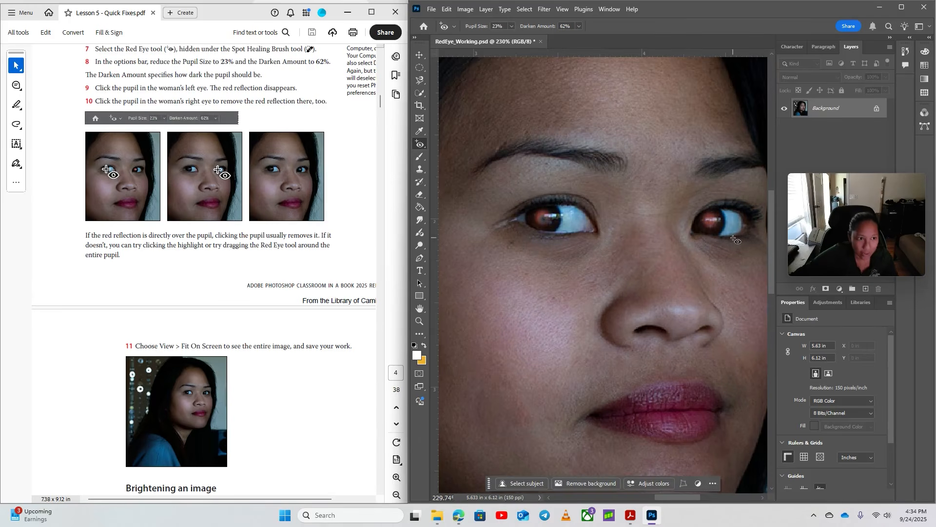
pyautogui.click(544, 216)
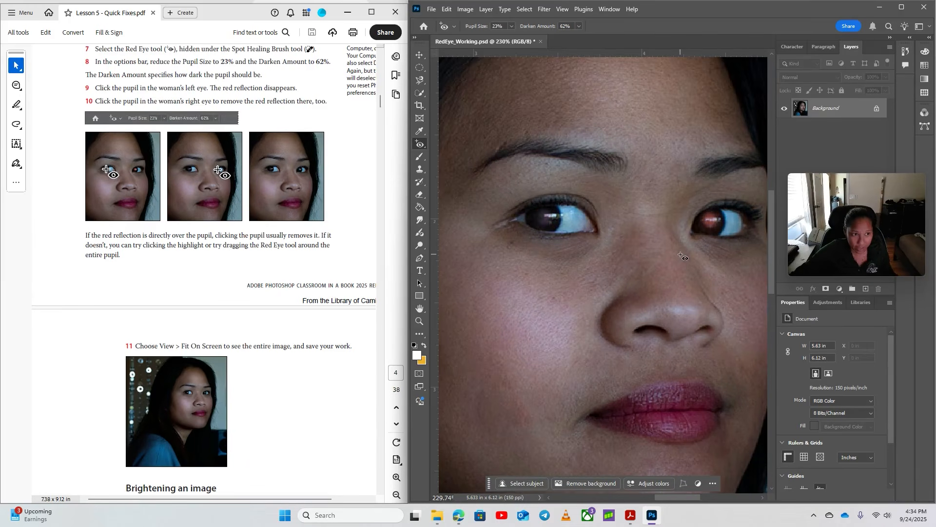
pyautogui.click(711, 220)
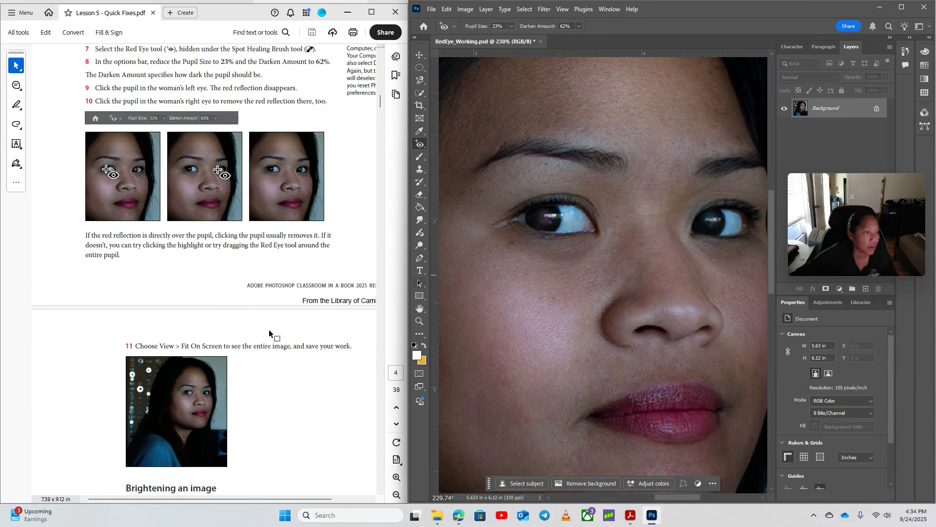
# Step: Fit the whole portrait on screen and save the file
pyautogui.scroll(-3, 270, 335)
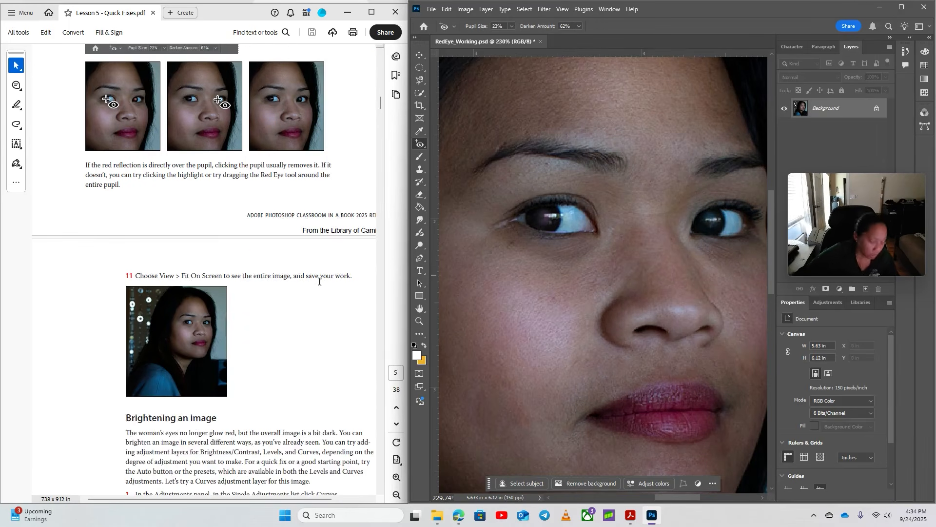
pyautogui.hotkey('ctrl', '0')
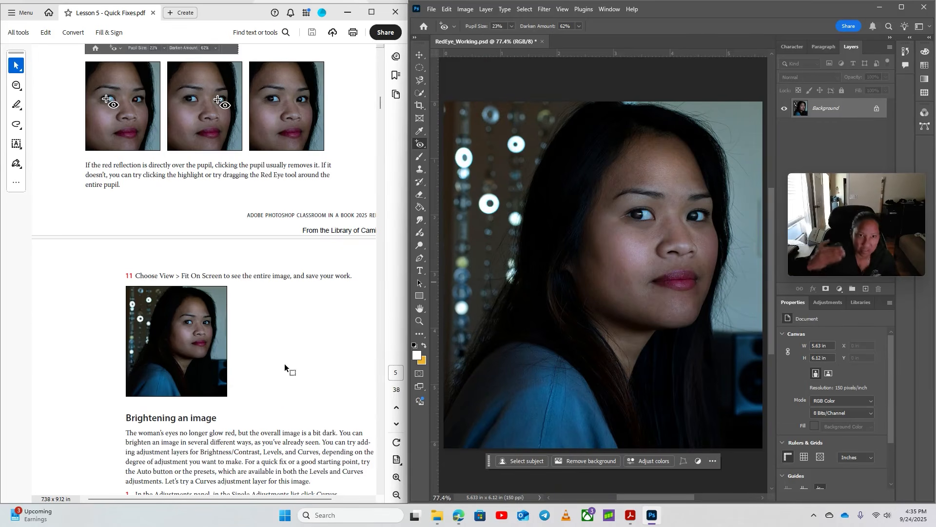
pyautogui.scroll(-4, 285, 364)
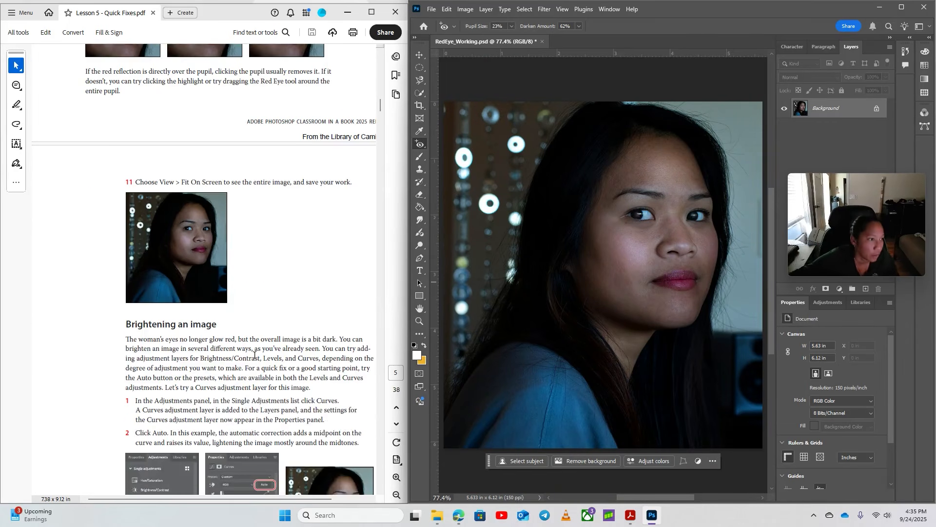
pyautogui.click(432, 10)
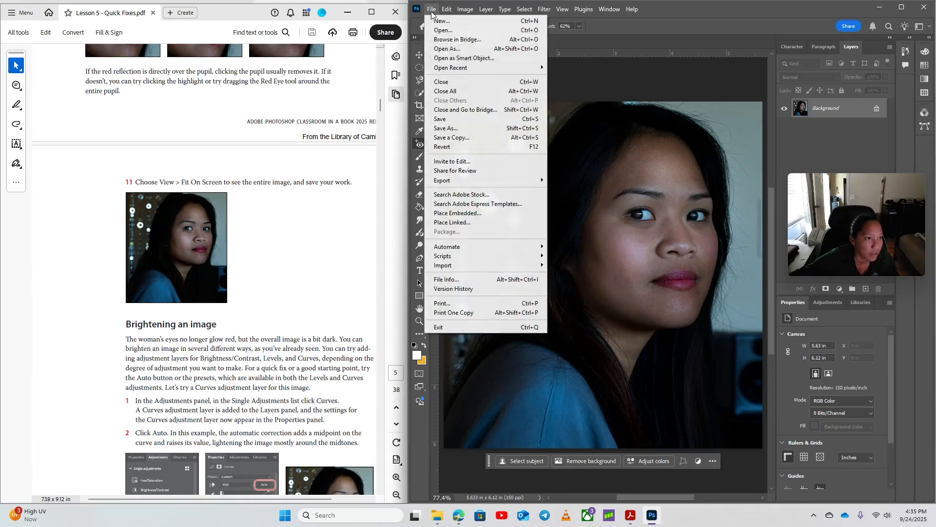
pyautogui.click(441, 119)
# Step: Add a Curves adjustment layer above the Background and apply the Auto correction to it
pyautogui.scroll(-1, 225, 369)
pyautogui.scroll(-6, 225, 369)
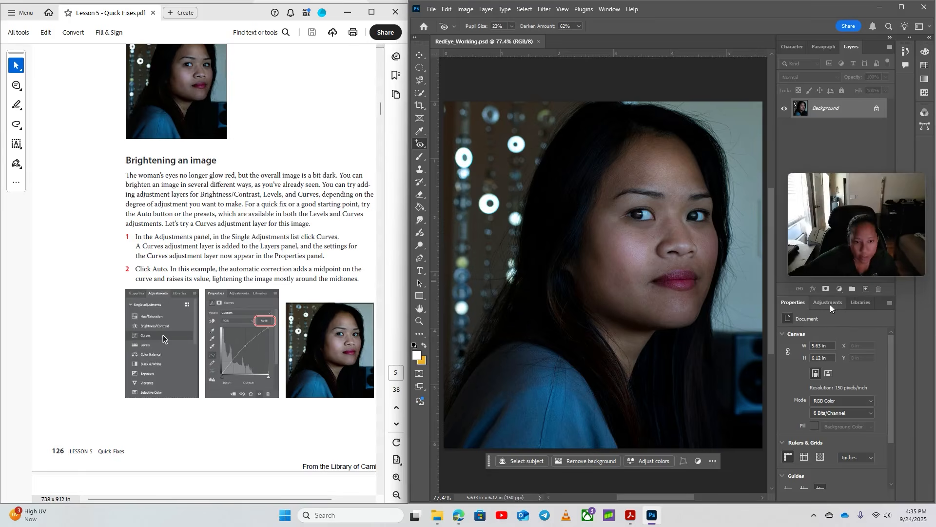
pyautogui.click(609, 8)
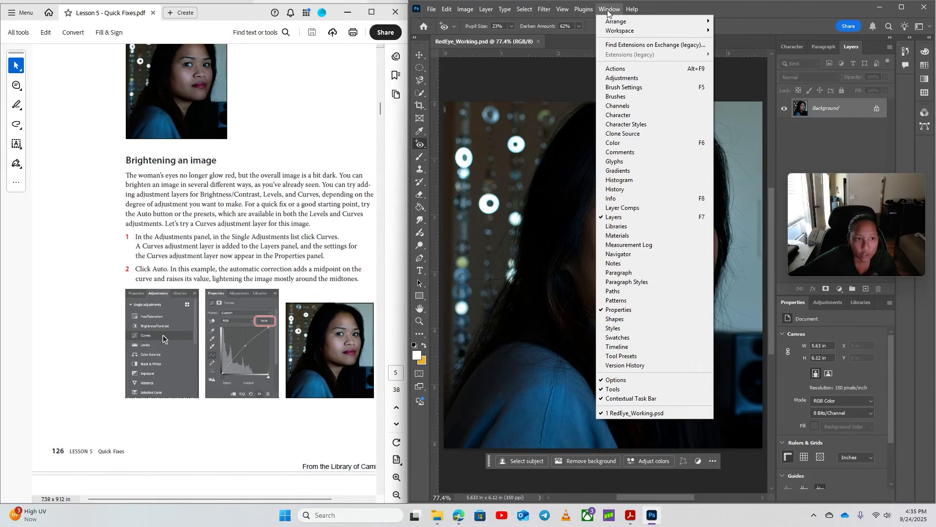
pyautogui.click(643, 79)
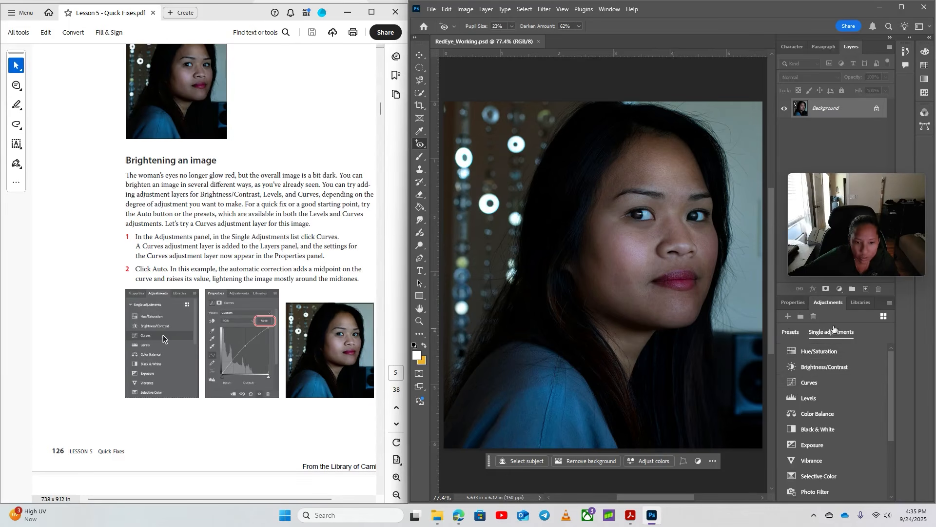
pyautogui.click(813, 384)
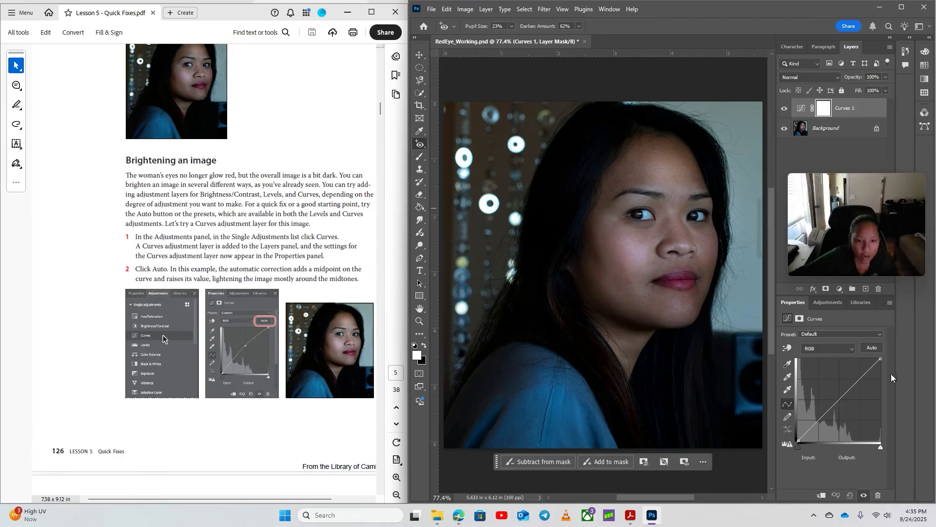
pyautogui.click(875, 348)
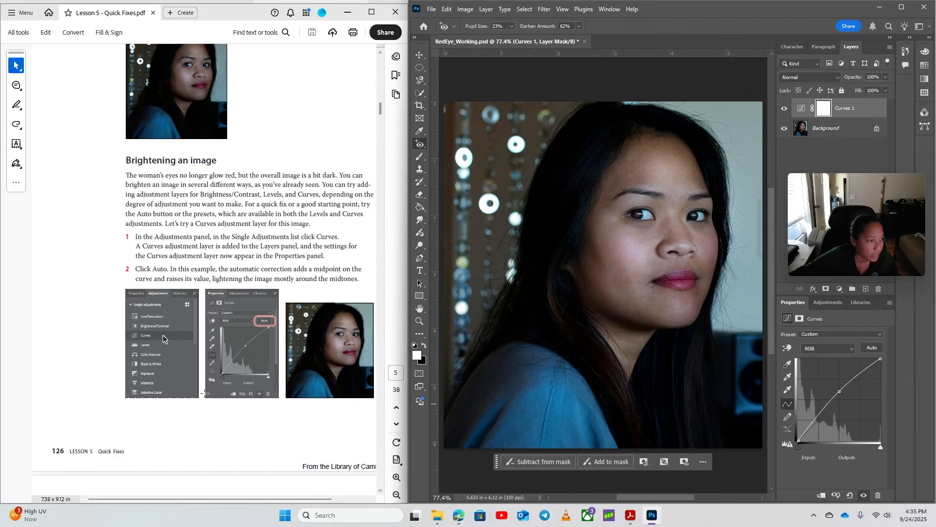
# Step: Try the Lighter (RGB) preset on the Curves adjustment and reset the adjustment to its defaults
pyautogui.scroll(-3, 199, 385)
pyautogui.scroll(-2, 199, 391)
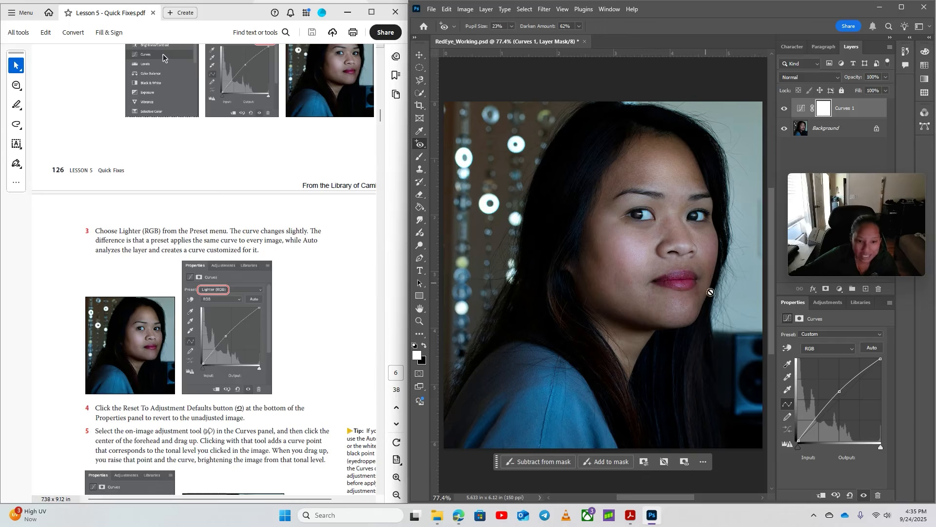
pyautogui.click(811, 336)
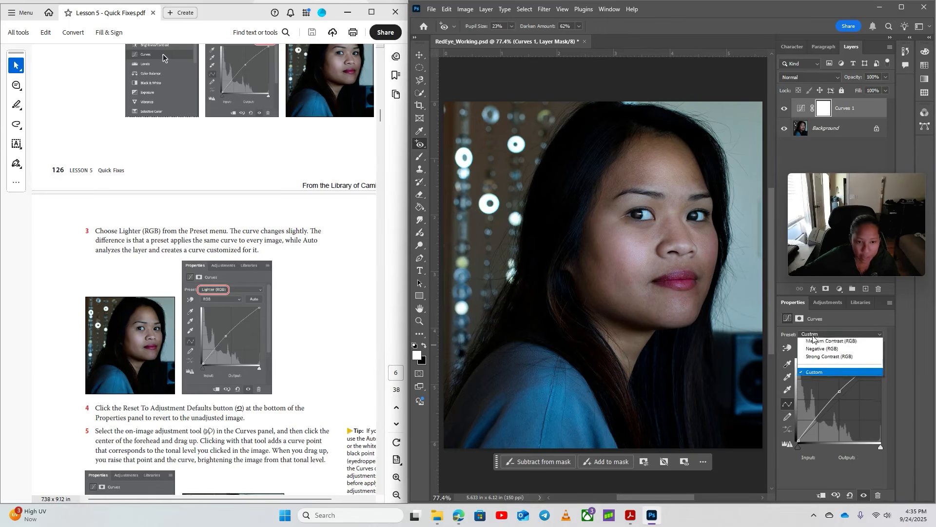
pyautogui.click(825, 375)
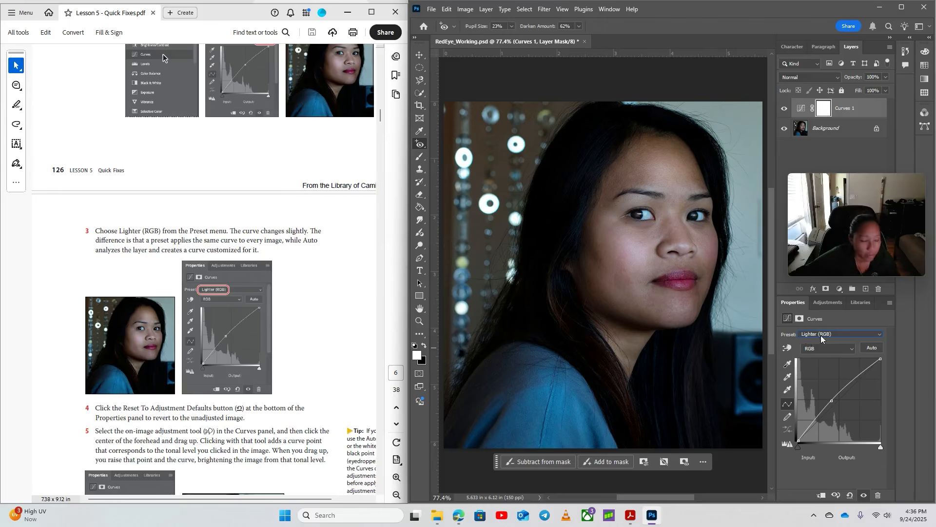
pyautogui.scroll(-4, 351, 352)
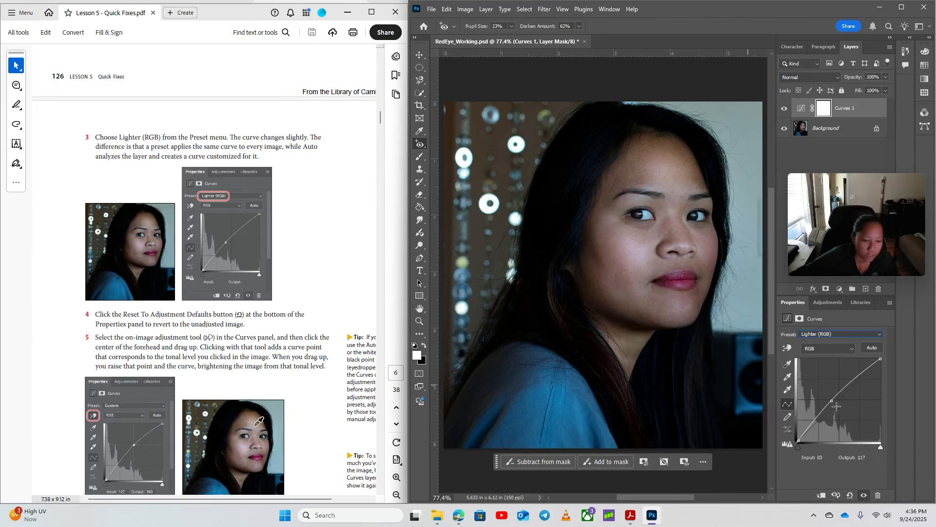
pyautogui.click(849, 495)
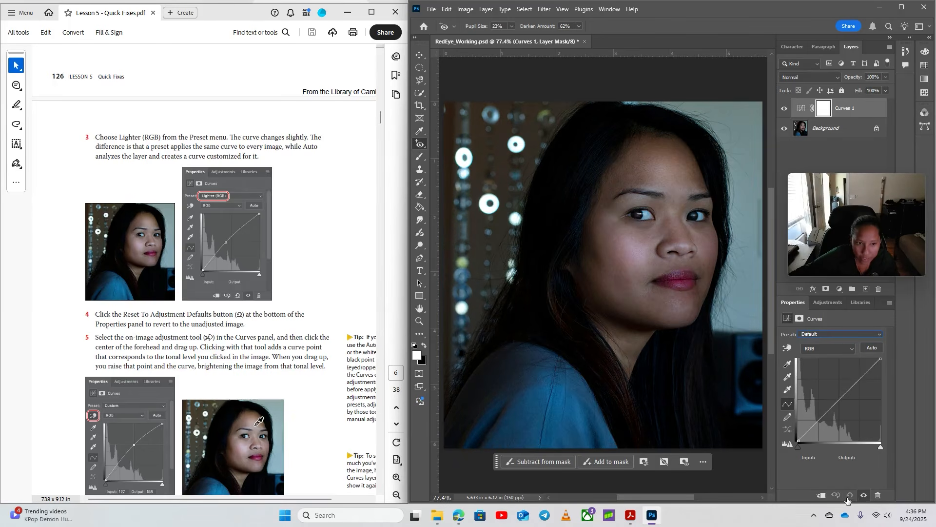
# Step: Brighten the portrait with the Curves on-image adjustment tool, raising the forehead's tonal point to about Input 77, Output 133
pyautogui.scroll(-2, 268, 340)
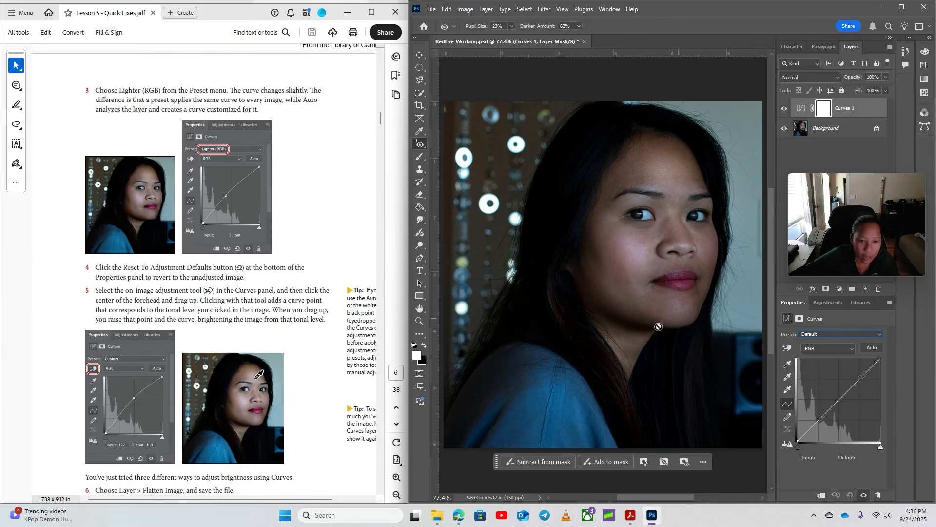
pyautogui.click(788, 348)
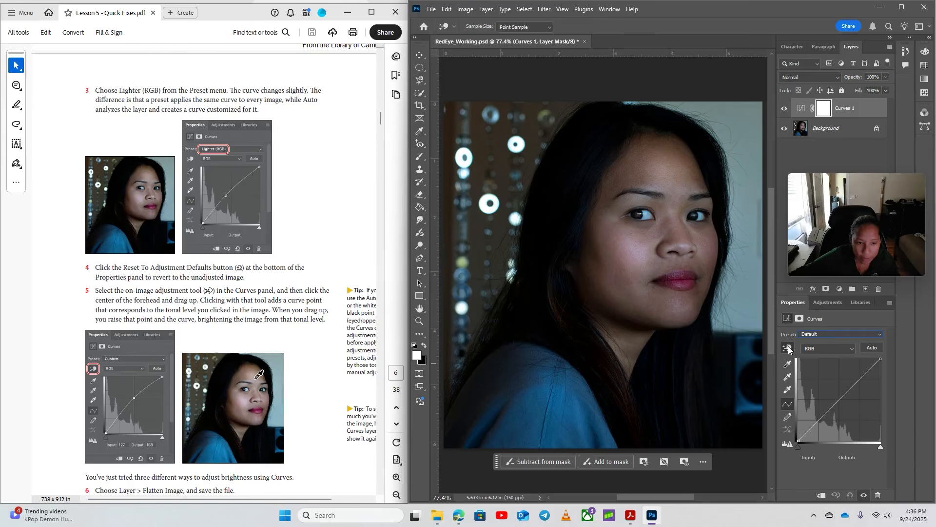
pyautogui.click(670, 167)
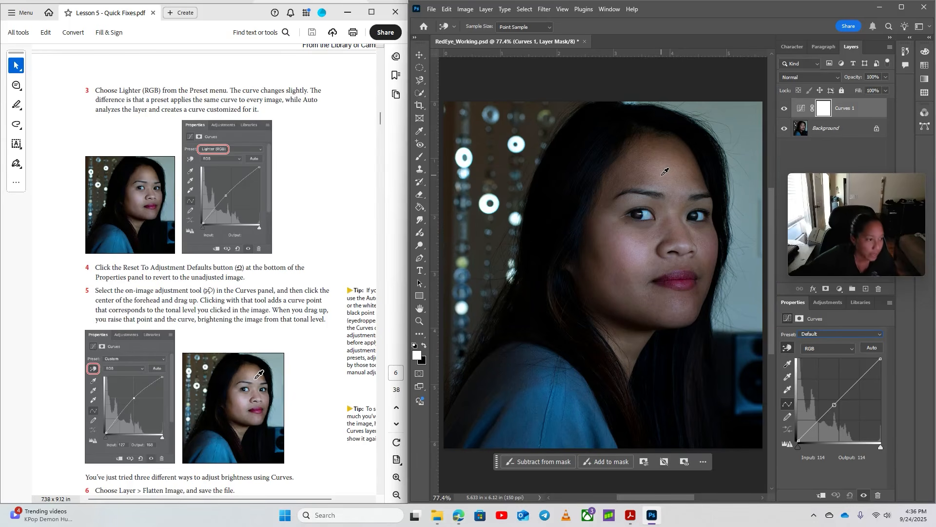
pyautogui.moveTo(665, 172); pyautogui.dragTo(678, 274)
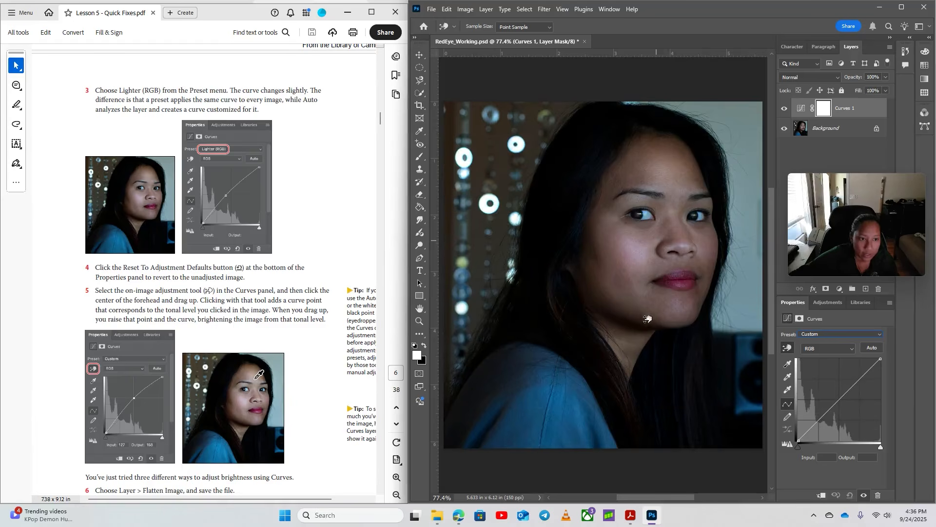
pyautogui.moveTo(576, 323); pyautogui.dragTo(662, 317)
pyautogui.moveTo(649, 149); pyautogui.dragTo(590, 125)
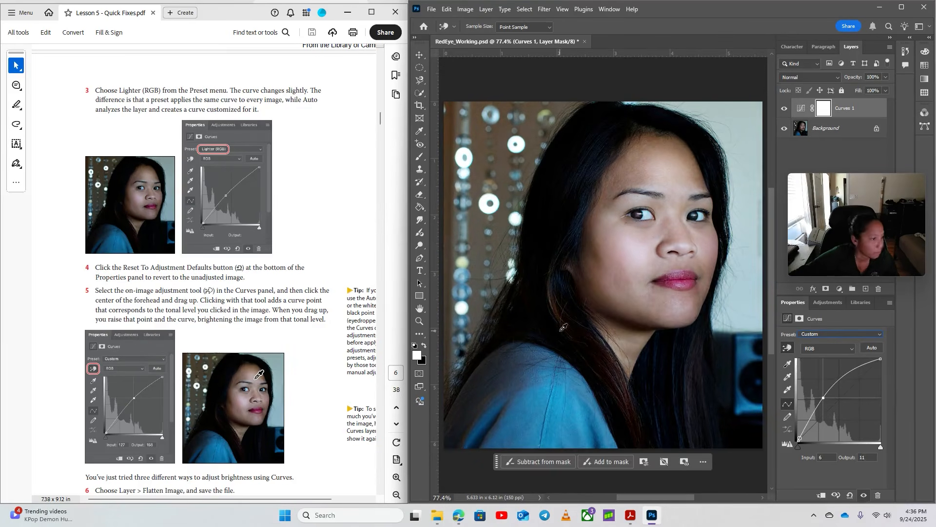
# Step: Flatten the image into a single Background layer and save the file
pyautogui.scroll(-5, 303, 387)
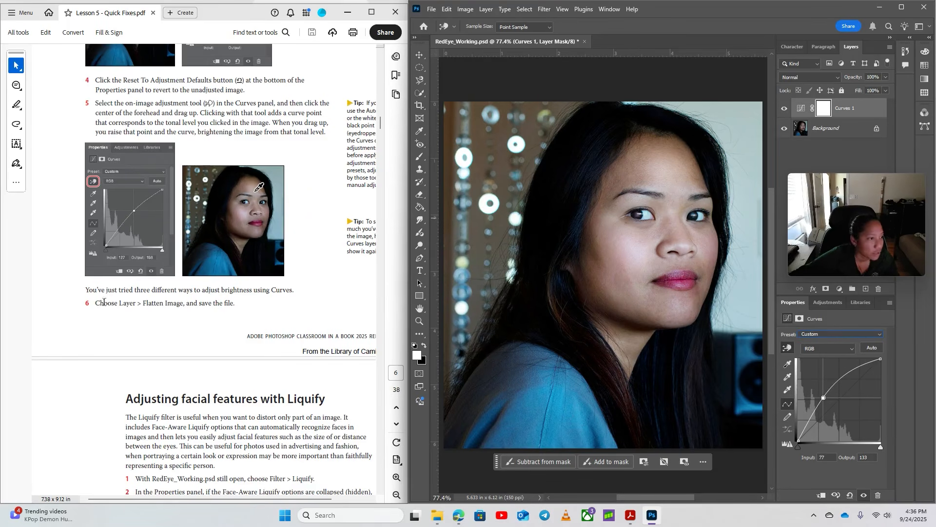
pyautogui.click(431, 10)
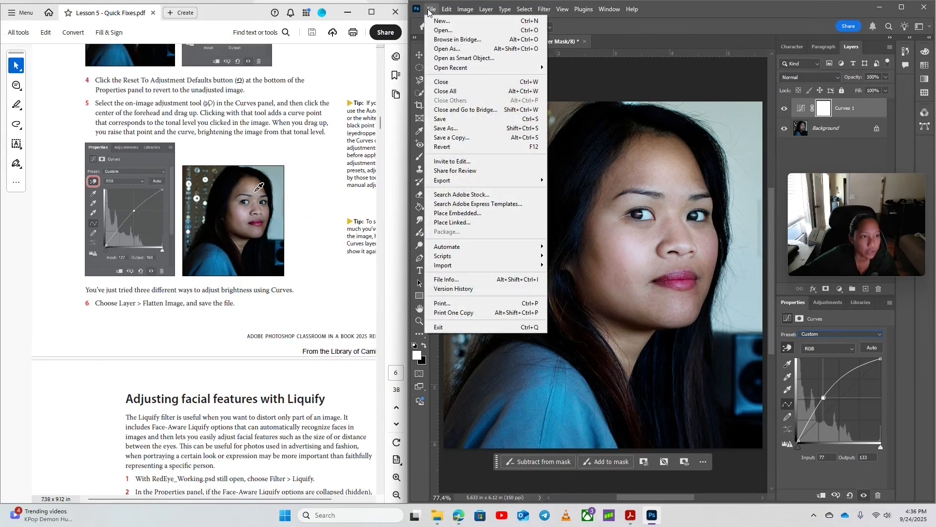
pyautogui.moveTo(495, 12)
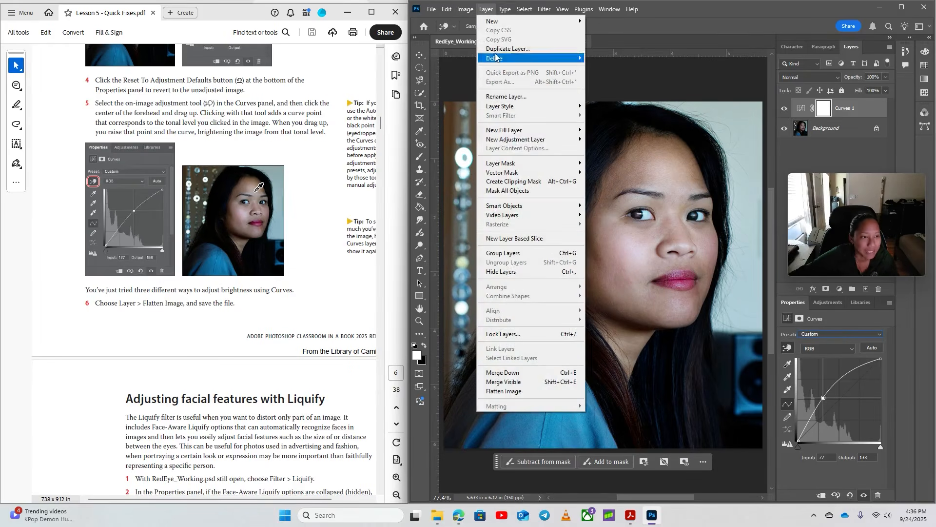
pyautogui.click(512, 391)
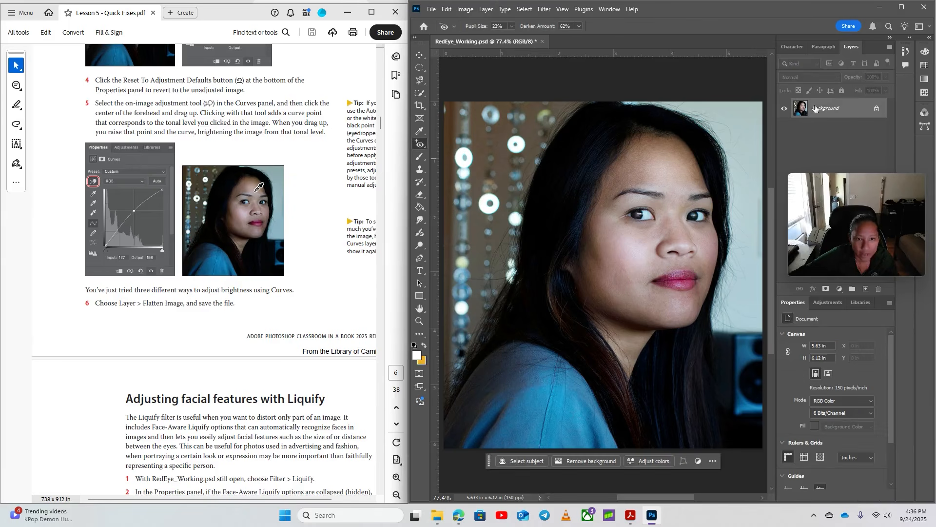
pyautogui.scroll(-1, 197, 347)
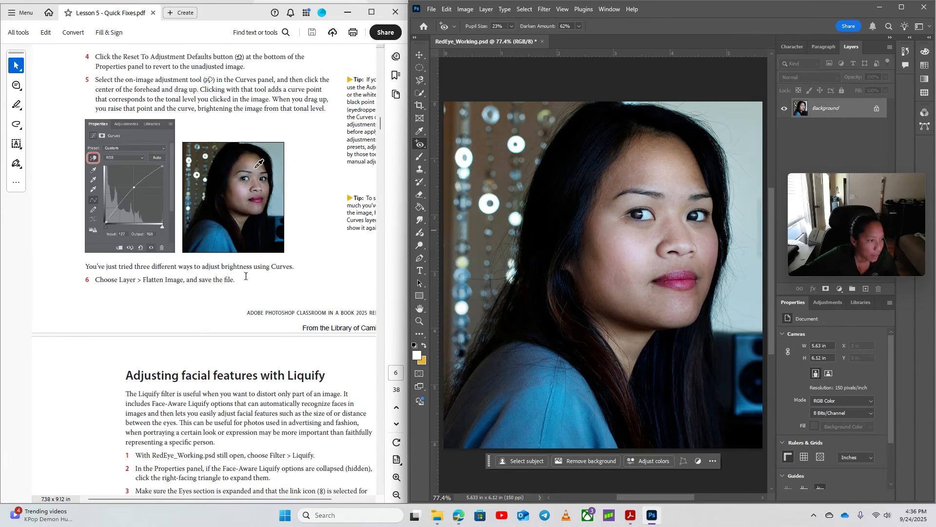
pyautogui.click(432, 8)
pyautogui.click(444, 119)
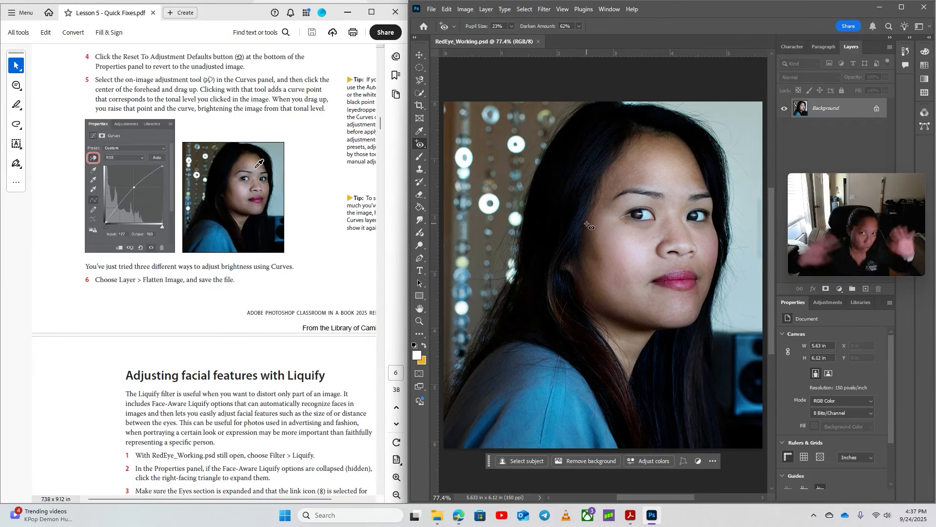
# Step: Open the portrait in the Liquify filter and move its window so the lesson PDF can be read beside it
pyautogui.scroll(-3, 295, 344)
pyautogui.scroll(-8, 295, 343)
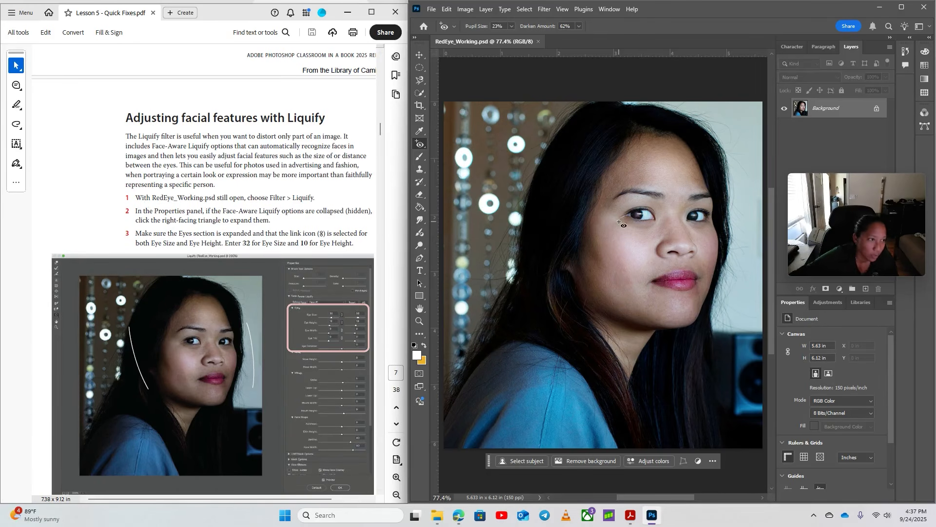
pyautogui.click(542, 8)
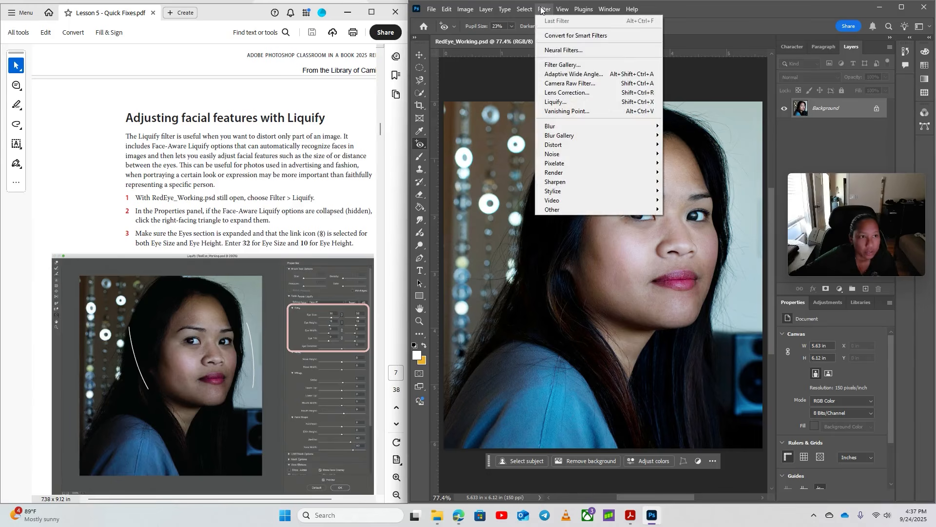
pyautogui.click(572, 100)
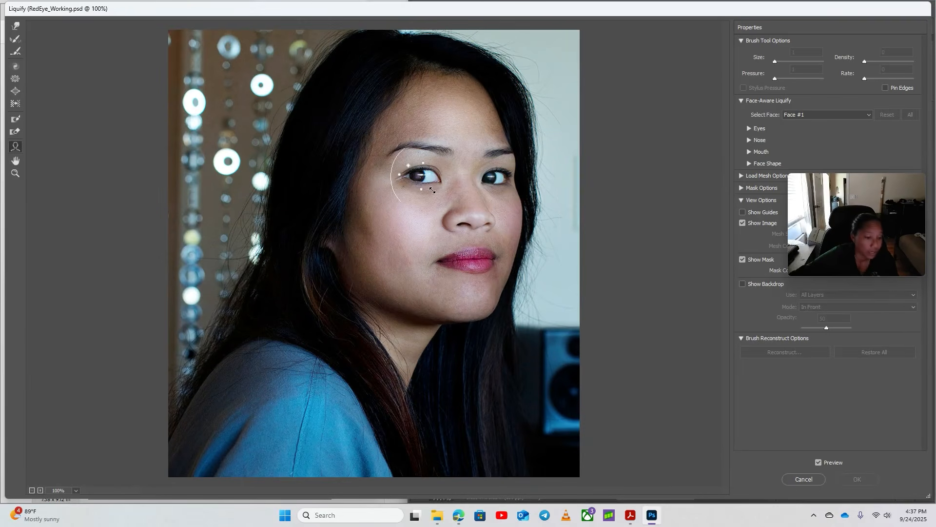
pyautogui.moveTo(366, 10); pyautogui.dragTo(754, 44)
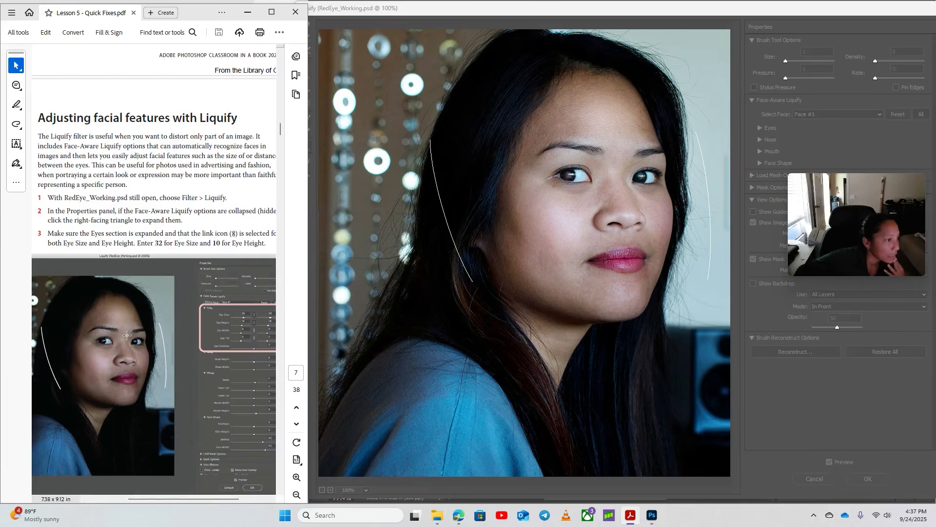
# Step: Expand the Eyes options under Face-Aware Liquify and raise the Eye Size to 100 for both eyes
pyautogui.click(867, 153)
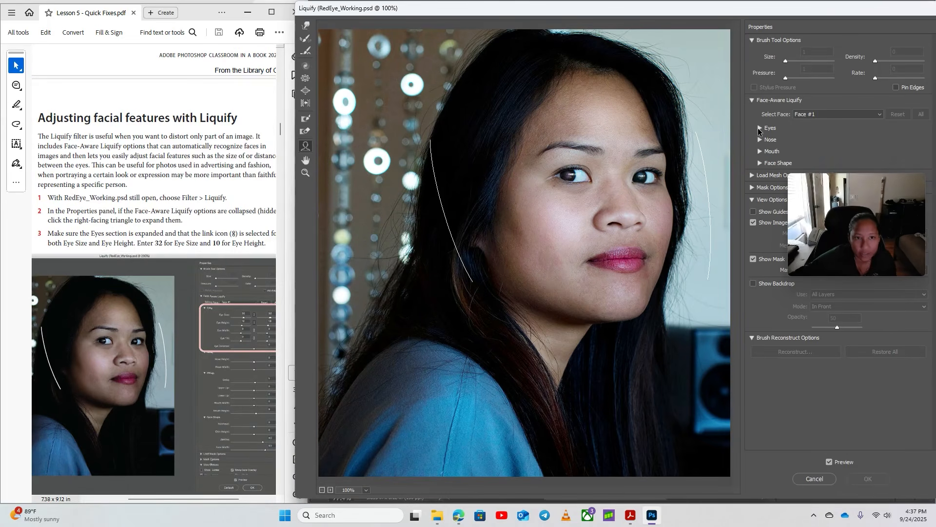
pyautogui.moveTo(863, 186); pyautogui.dragTo(851, 245)
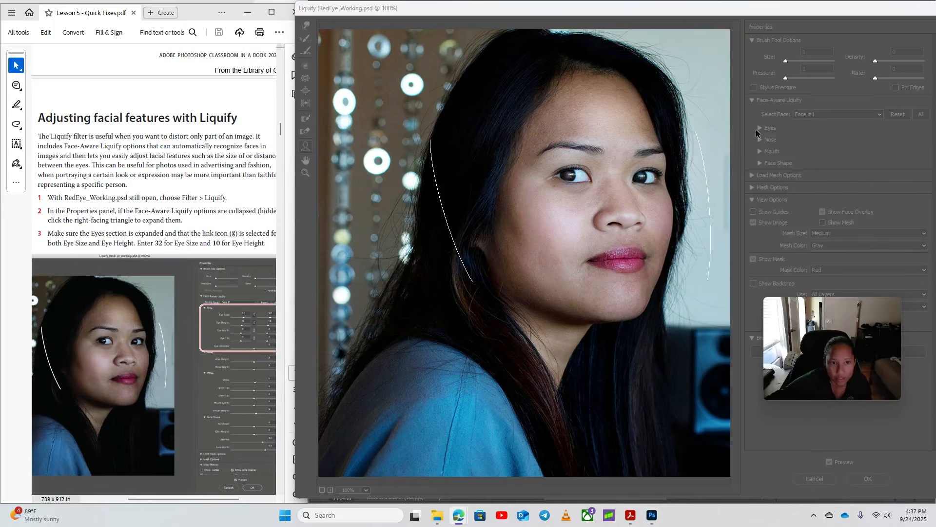
pyautogui.click(760, 128)
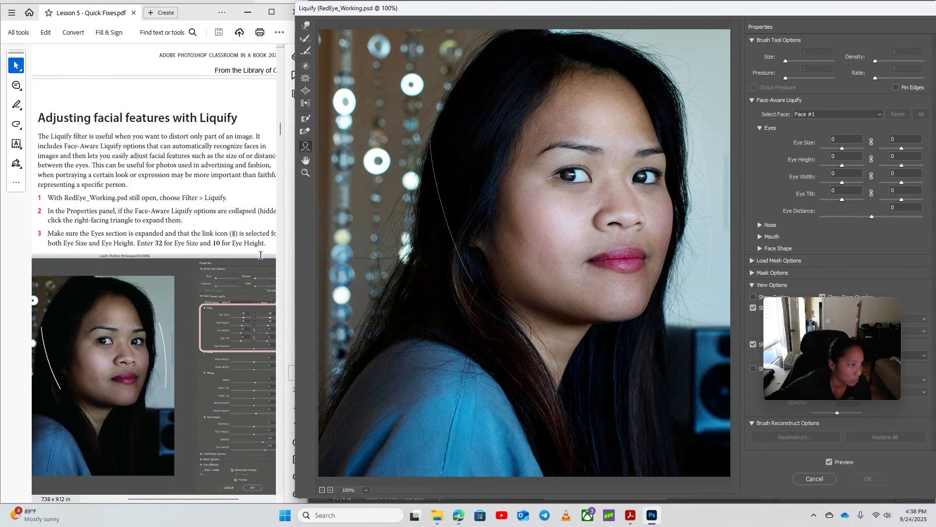
pyautogui.moveTo(229, 499); pyautogui.dragTo(238, 500)
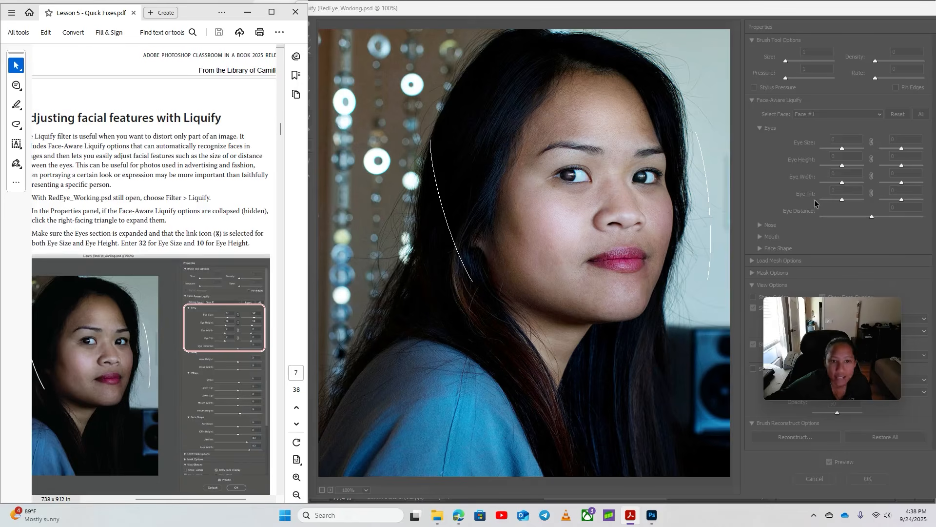
pyautogui.click(800, 149)
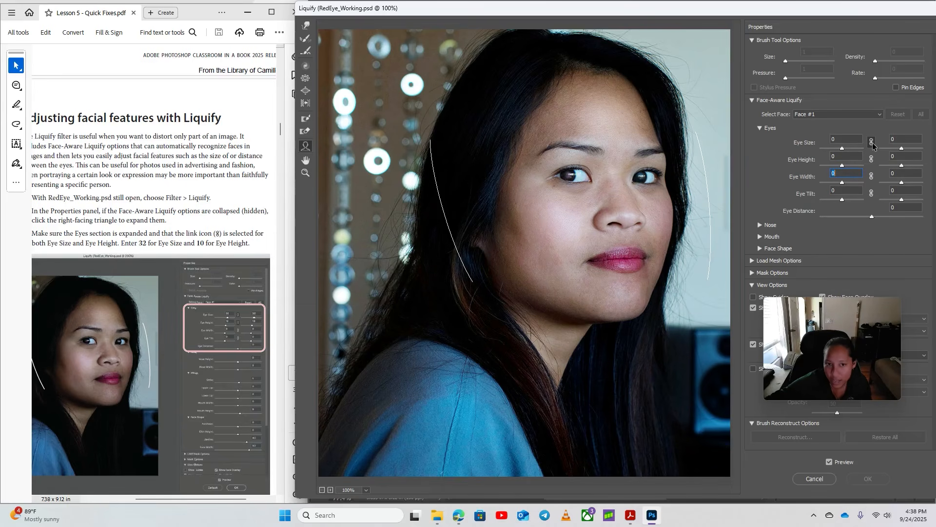
pyautogui.moveTo(843, 148); pyautogui.dragTo(890, 156)
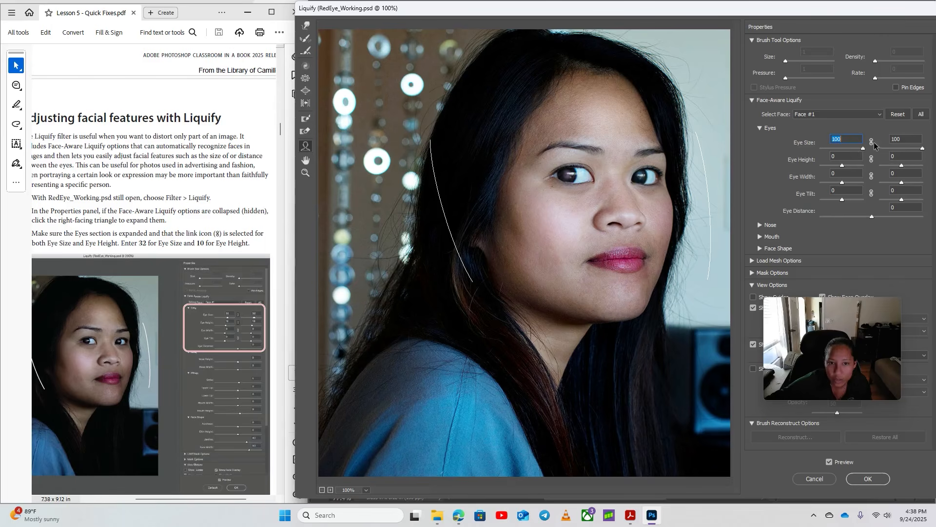
# Step: Try an Eye Size of -100 for one eye only, and reset the Eye Size to 0 for both eyes
pyautogui.click(850, 138)
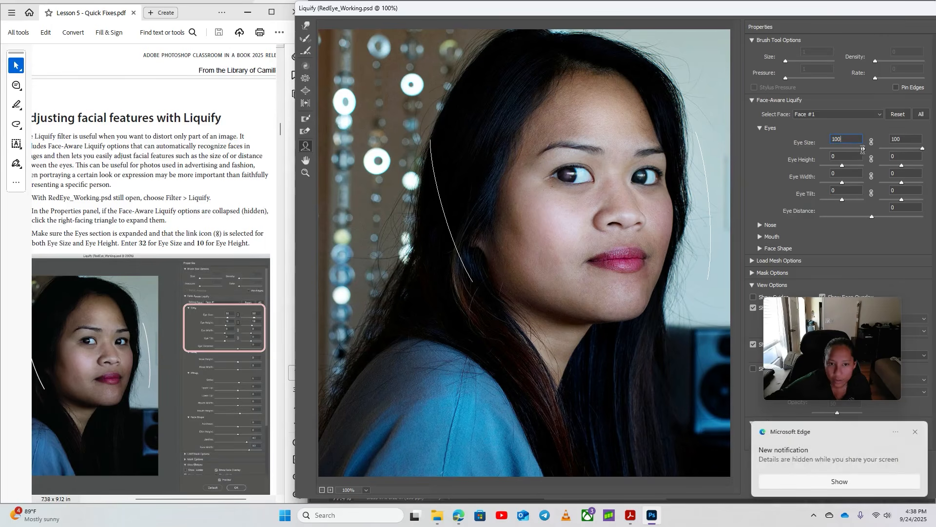
pyautogui.moveTo(862, 149); pyautogui.dragTo(813, 147)
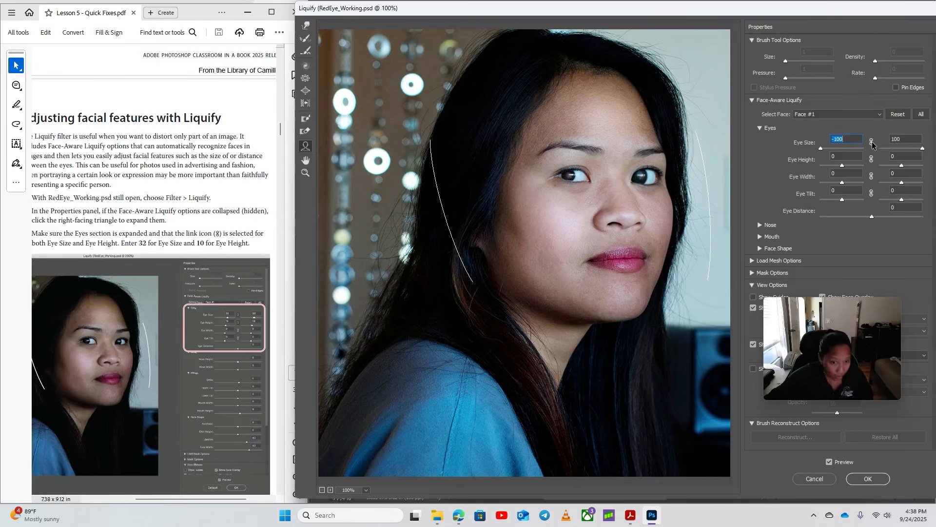
pyautogui.write('0')
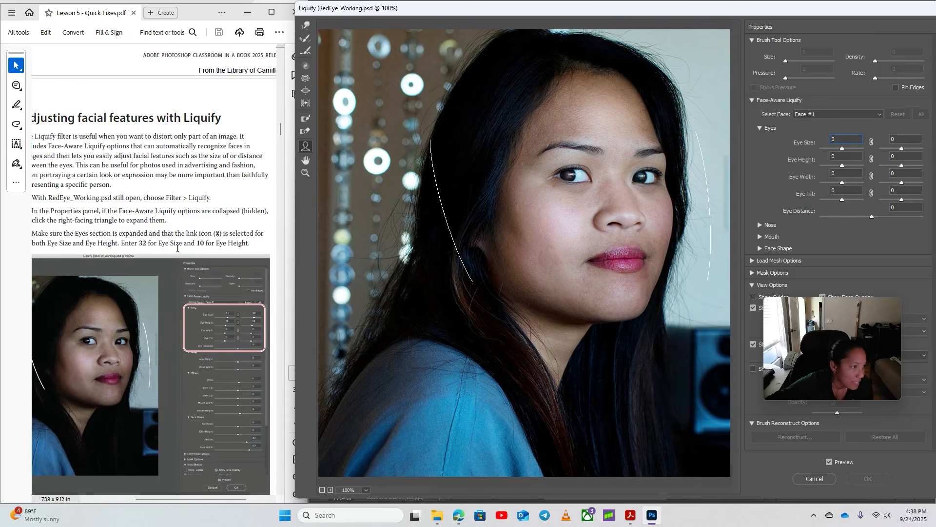
# Step: Link the paired Eye Size and Eye Height values, setting Eye Size to 32 and Eye Height to 10 for both eyes
pyautogui.write('32')
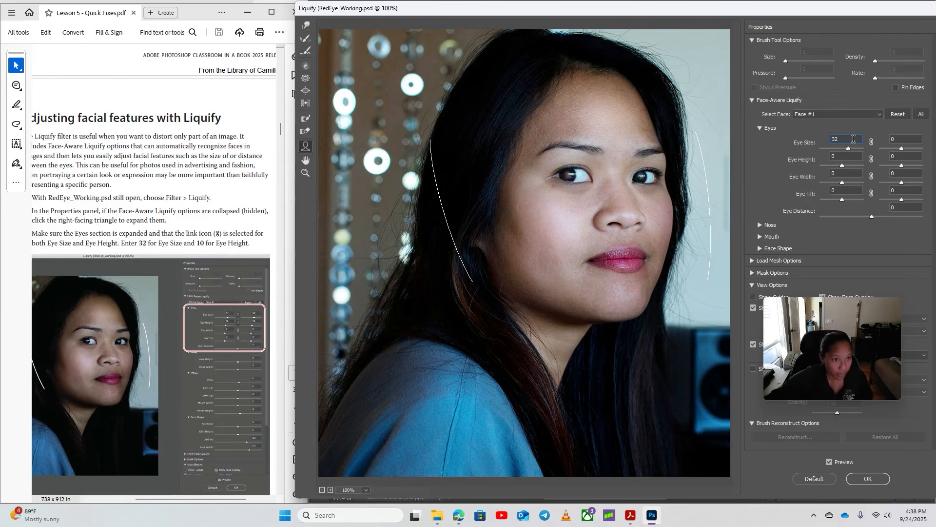
pyautogui.hotkey('ctrl', 'z')
pyautogui.write('32')
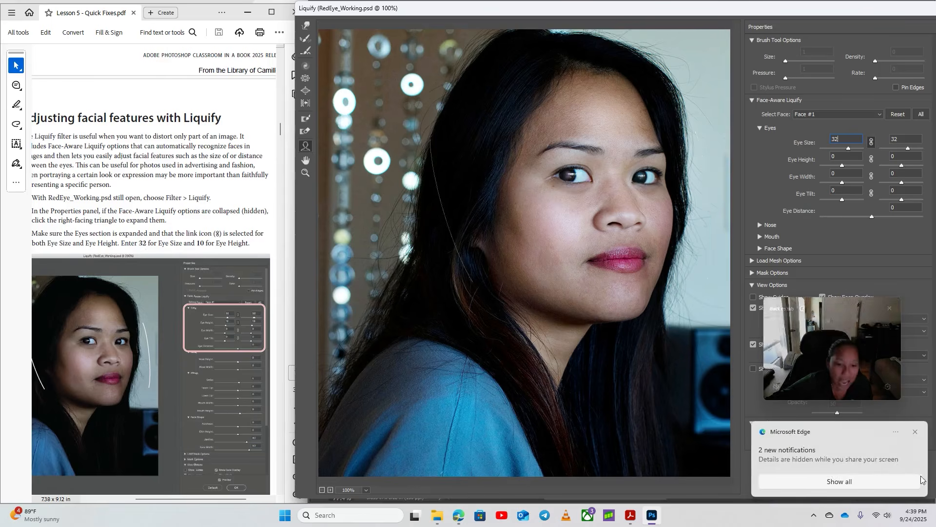
pyautogui.click(915, 431)
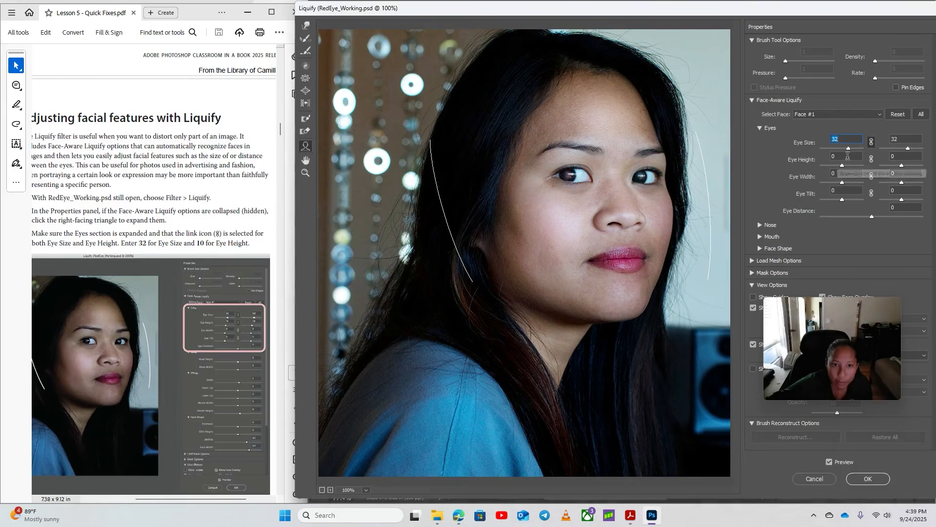
pyautogui.press('Tab')
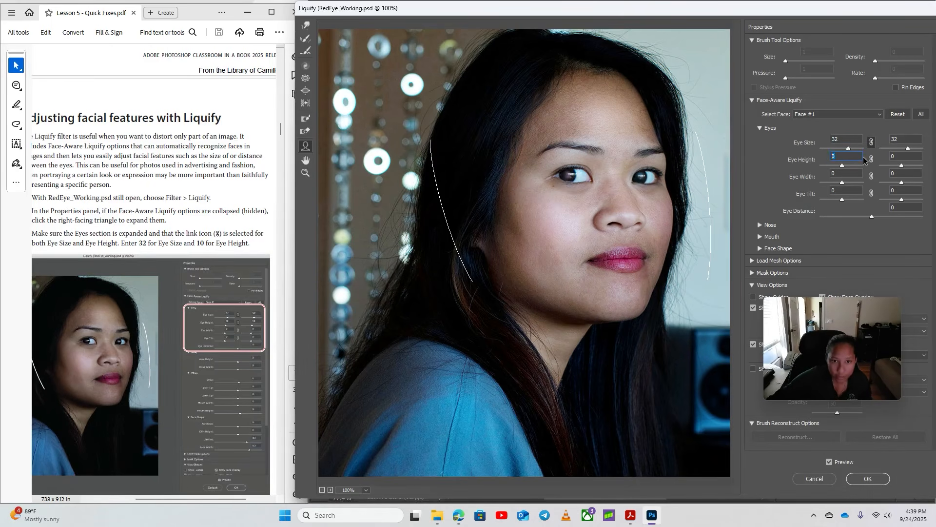
pyautogui.write('10')
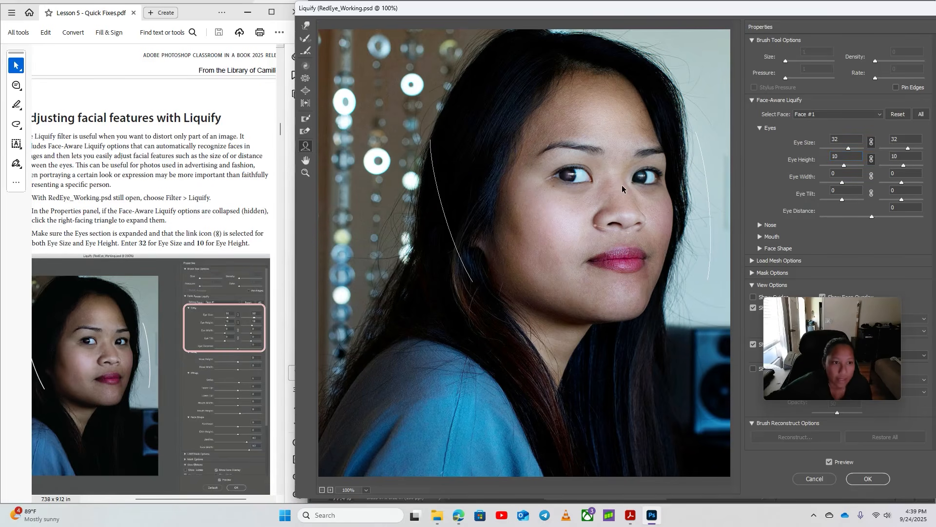
# Step: Consult the lesson's Mouth instructions, expand the Mouth options under Face-Aware Liquify and set Smile to 5
pyautogui.click(201, 322)
pyautogui.scroll(-7, 200, 322)
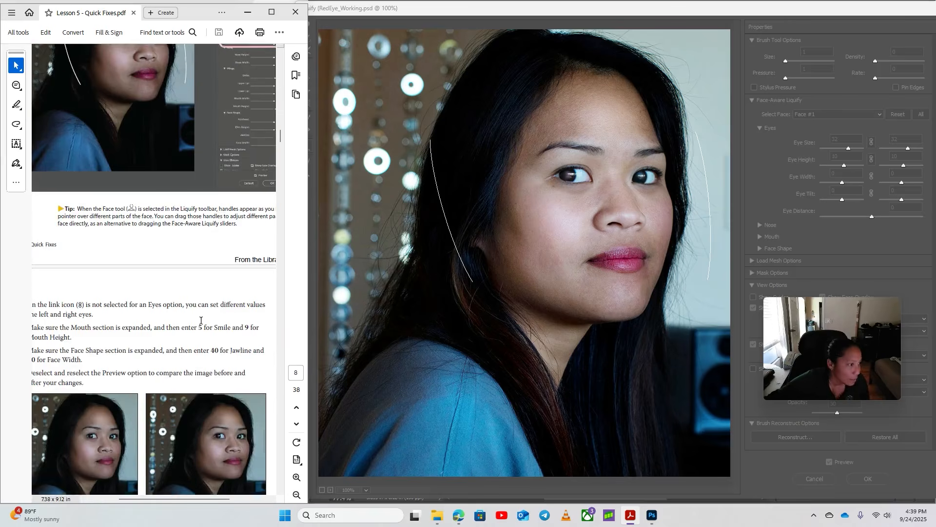
pyautogui.moveTo(187, 498); pyautogui.dragTo(174, 499)
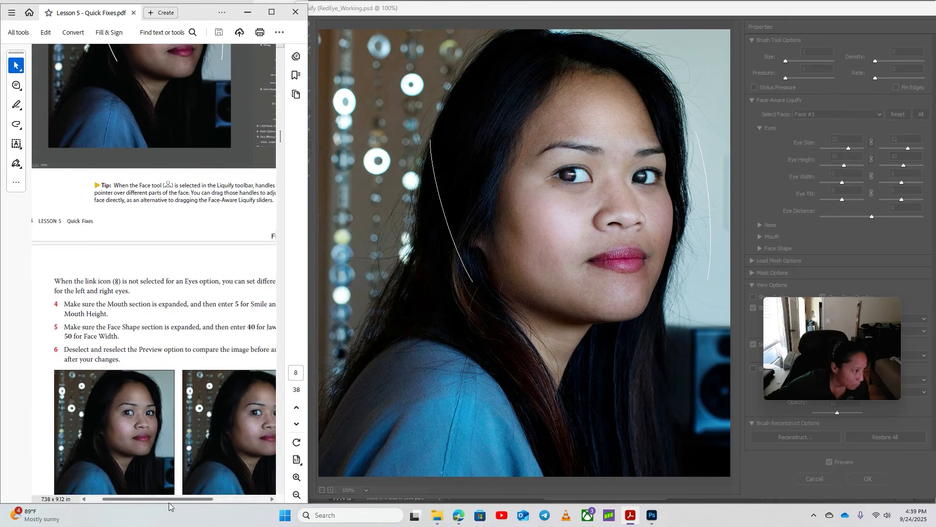
pyautogui.scroll(-2, 190, 299)
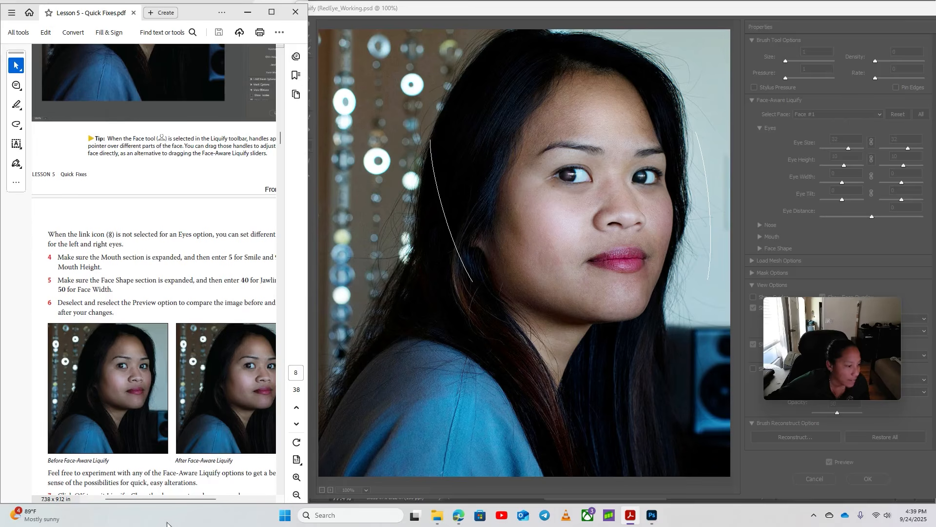
pyautogui.moveTo(185, 500); pyautogui.dragTo(191, 501)
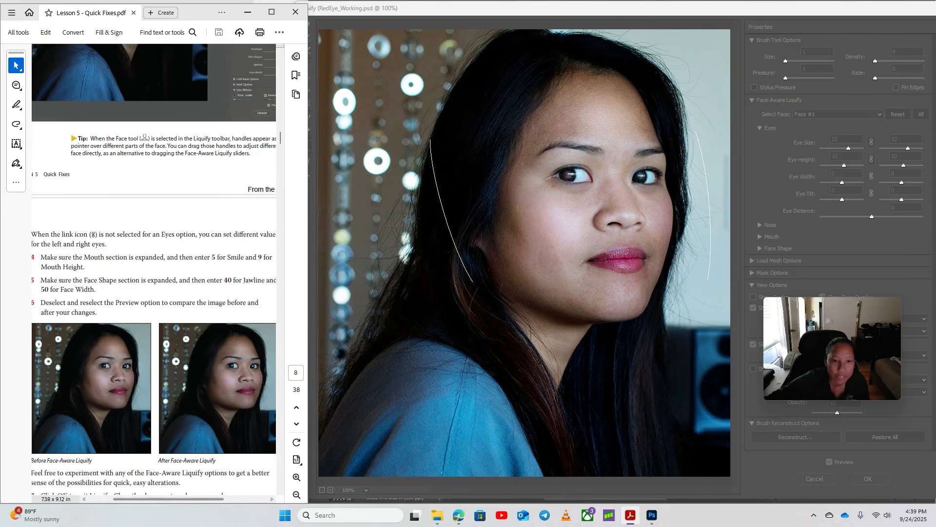
pyautogui.click(797, 250)
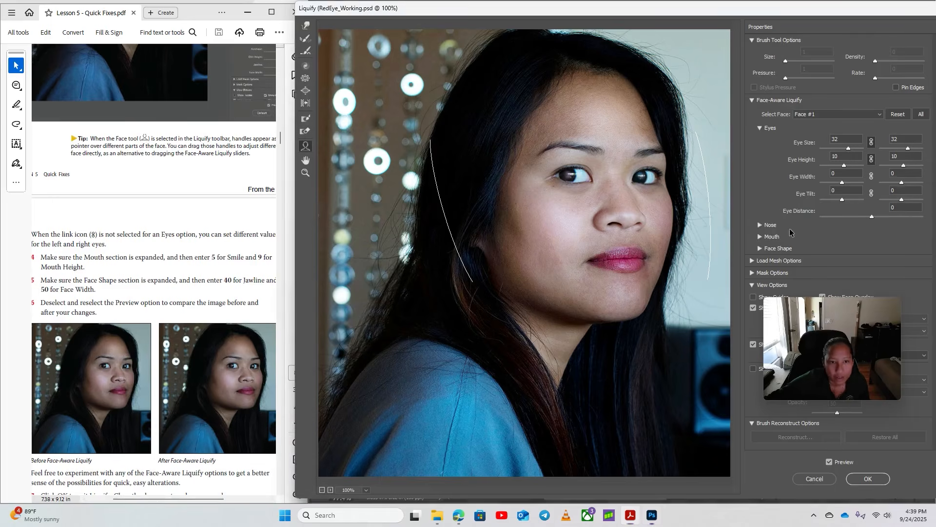
pyautogui.click(760, 125)
pyautogui.click(761, 152)
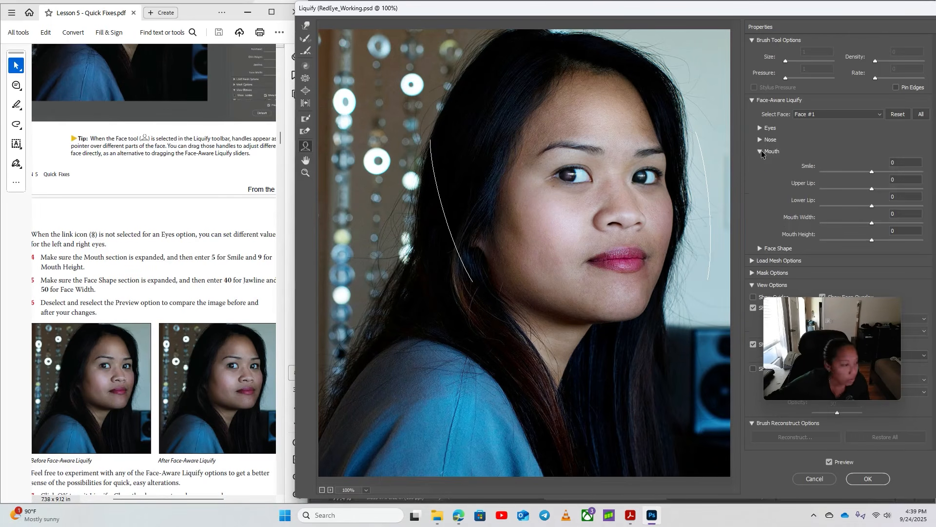
pyautogui.click(902, 163)
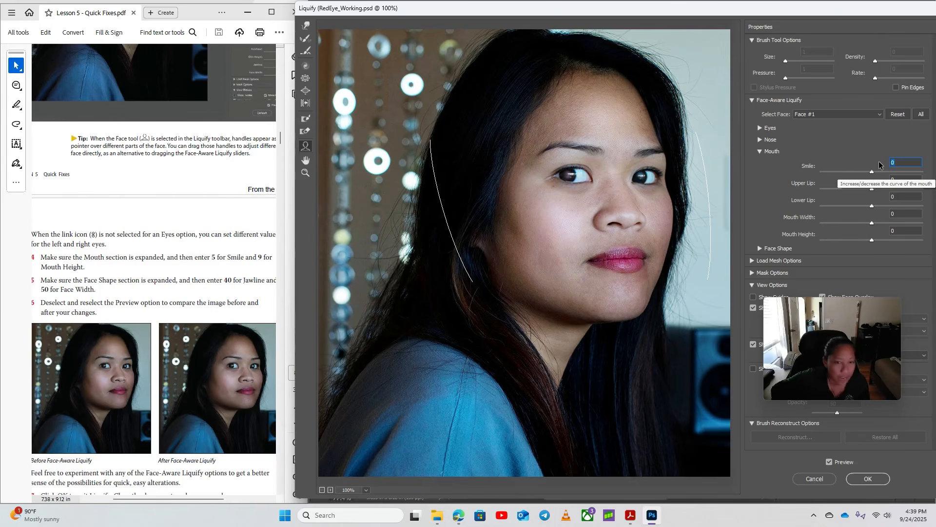
pyautogui.write('5')
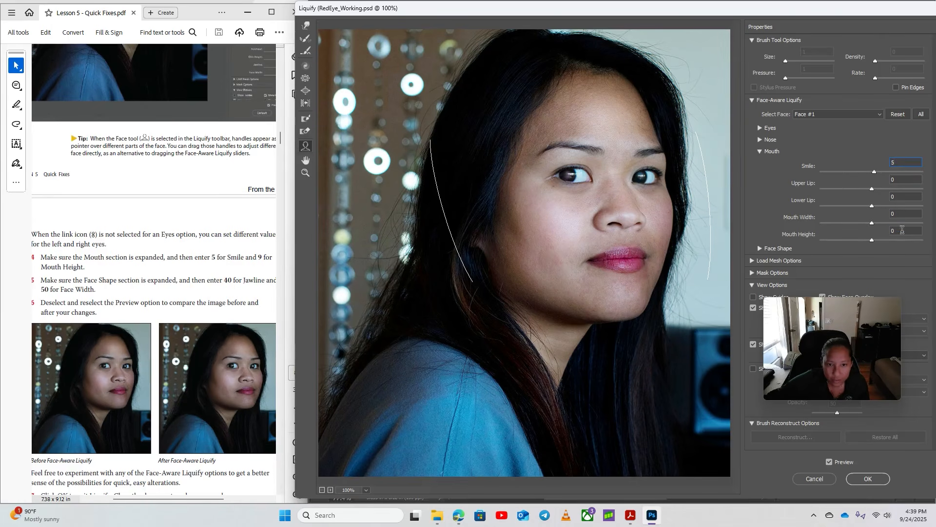
# Step: Try higher and lower Mouth Height values on the face, and set Mouth Height to 9
pyautogui.moveTo(901, 239); pyautogui.dragTo(885, 240)
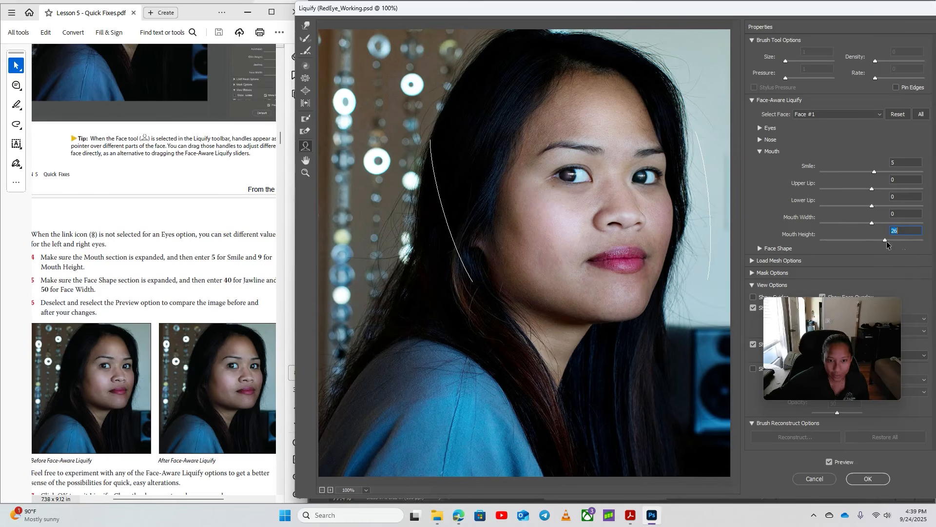
pyautogui.moveTo(885, 240); pyautogui.dragTo(757, 252)
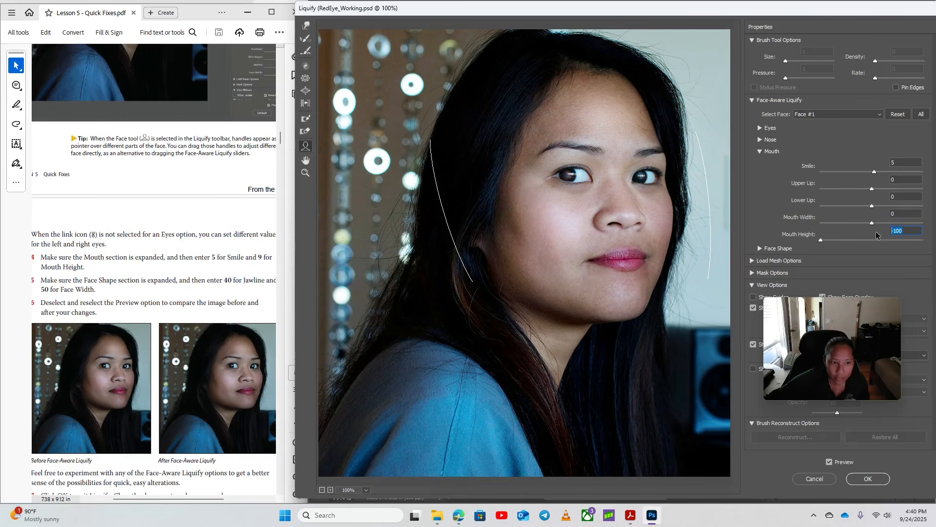
pyautogui.write('9')
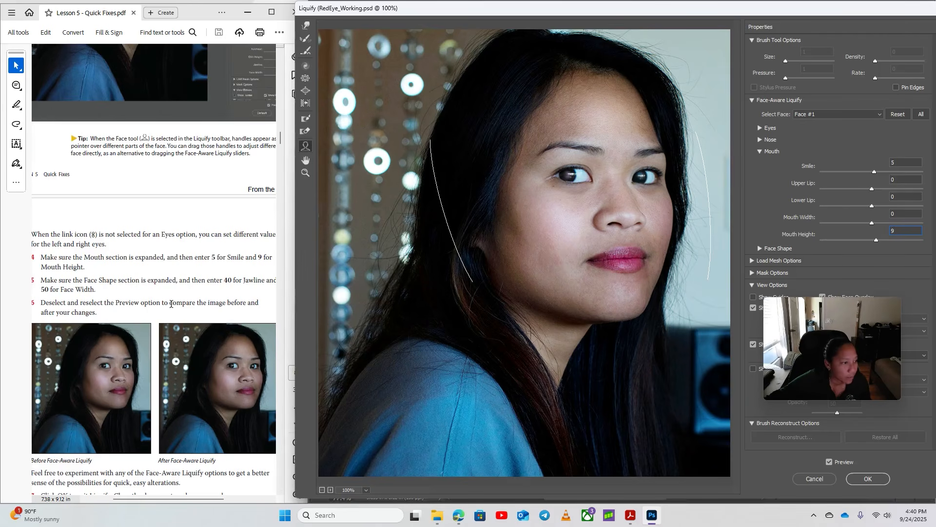
# Step: Expand the Face Shape options and set Jawline to 40 and Face Width to 50
pyautogui.scroll(-3, 171, 304)
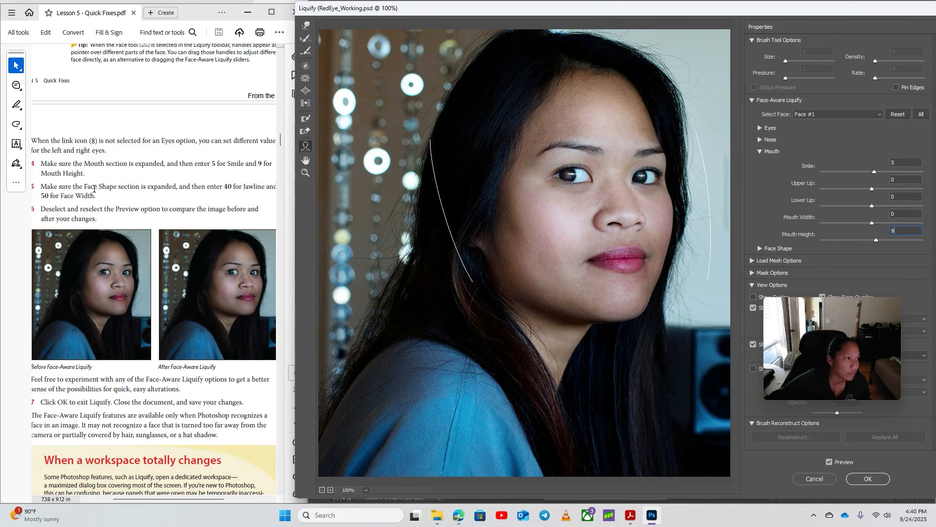
pyautogui.click(760, 151)
pyautogui.click(760, 163)
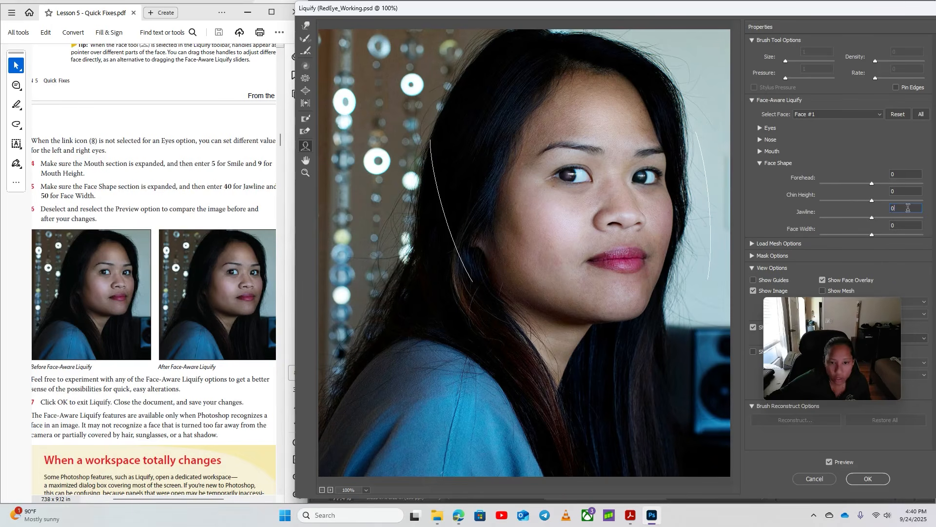
pyautogui.click(891, 209)
pyautogui.write('40')
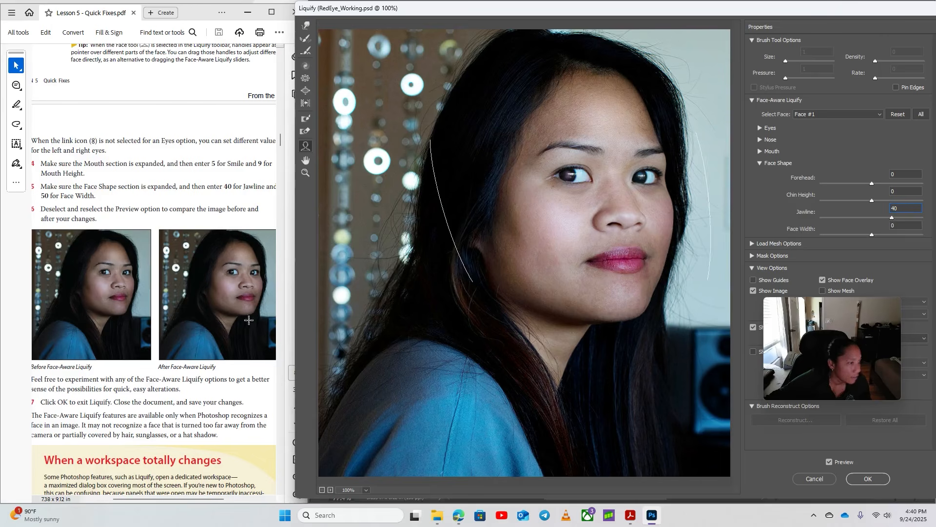
pyautogui.press('Tab')
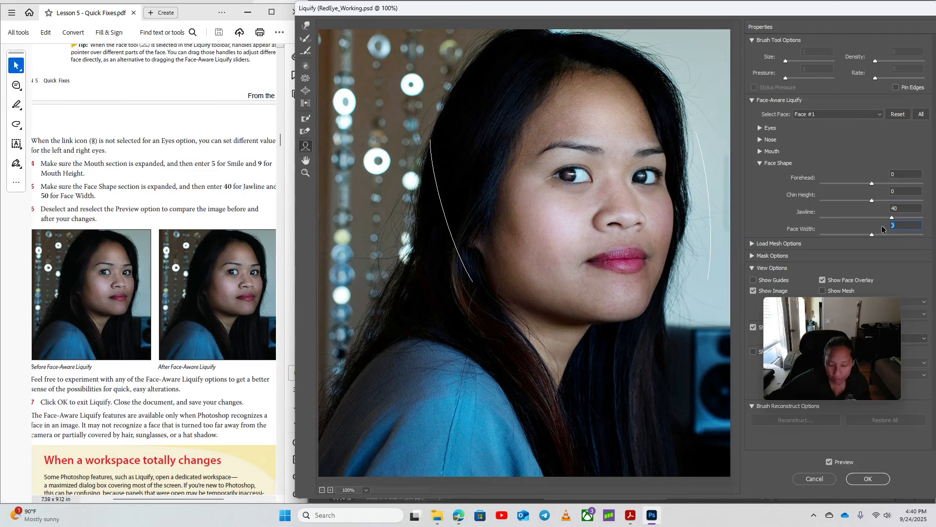
pyautogui.write('50')
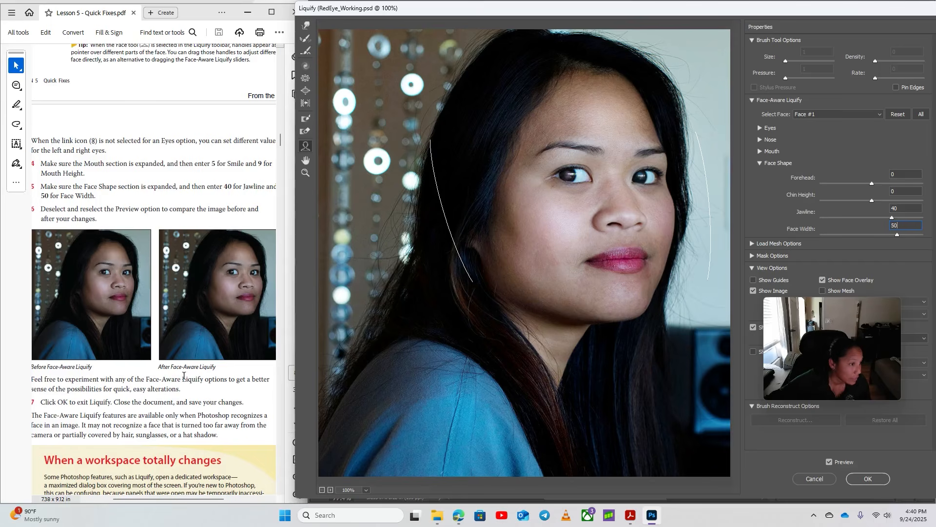
# Step: Check the remaining Liquify instructions in the lesson and apply the Liquify changes to the portrait
pyautogui.scroll(-1, 185, 383)
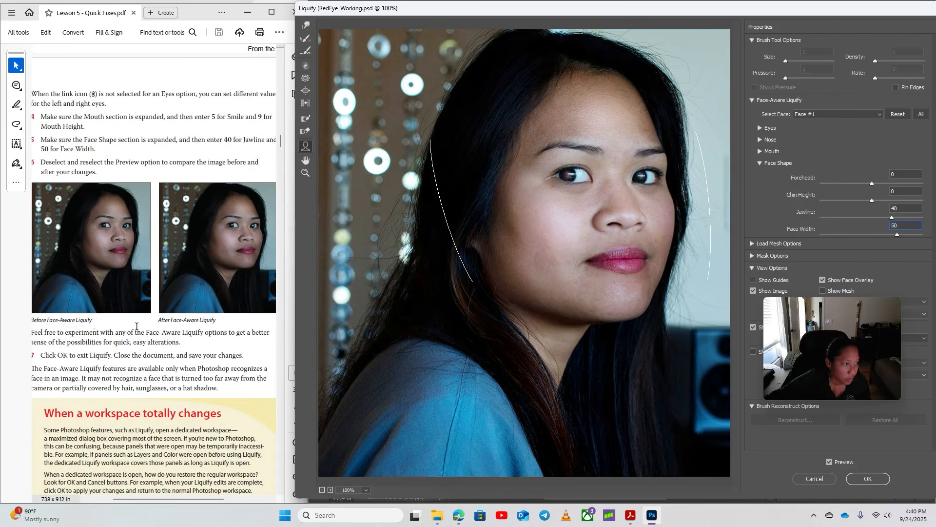
pyautogui.scroll(-2, 214, 346)
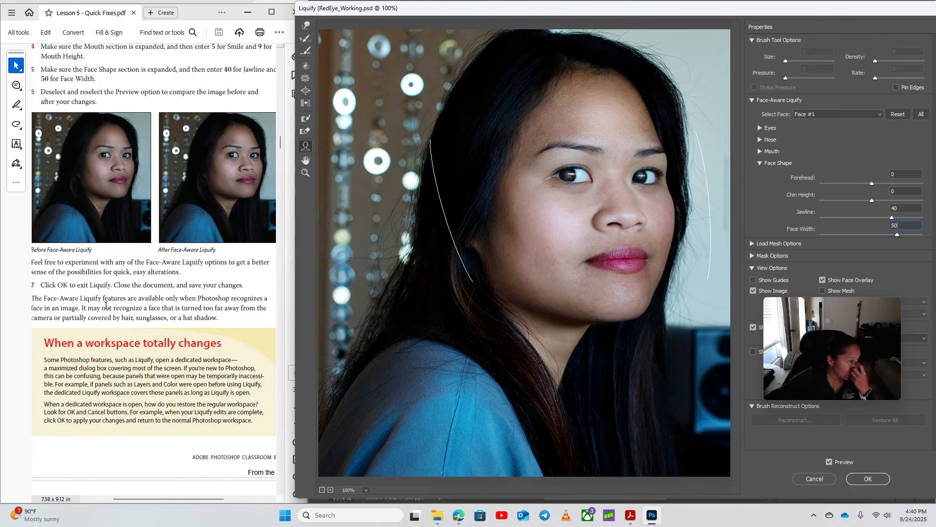
pyautogui.click(873, 480)
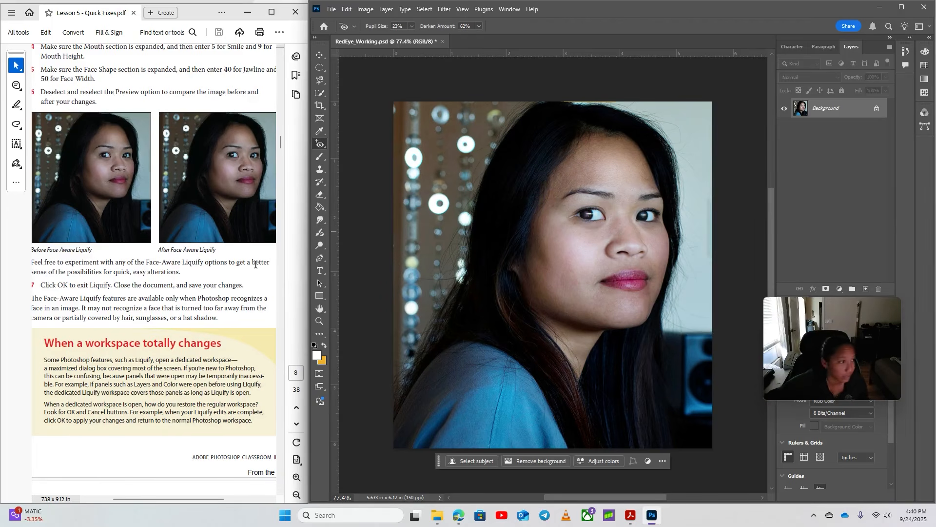
# Step: Bring up the Blur Gallery page of the lesson PDF and widen the PDF window for reading
pyautogui.scroll(-10, 255, 264)
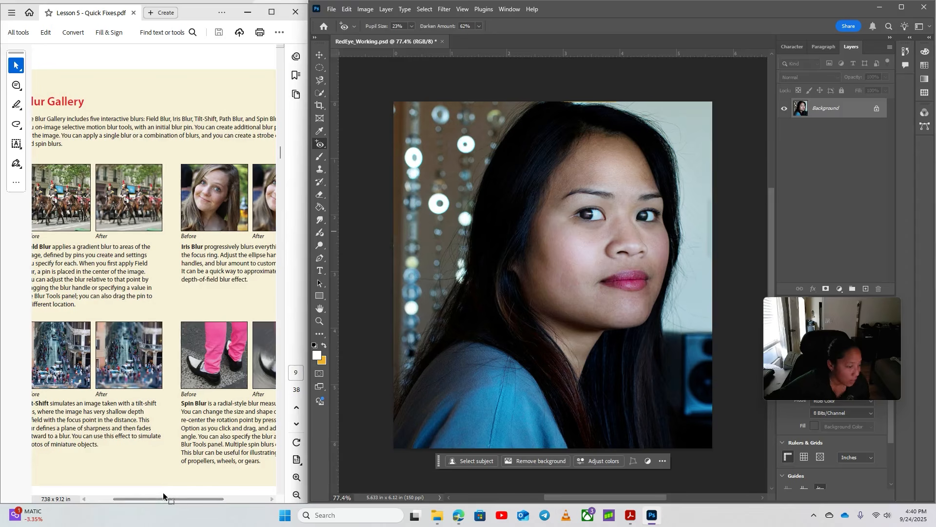
pyautogui.moveTo(165, 499); pyautogui.dragTo(152, 501)
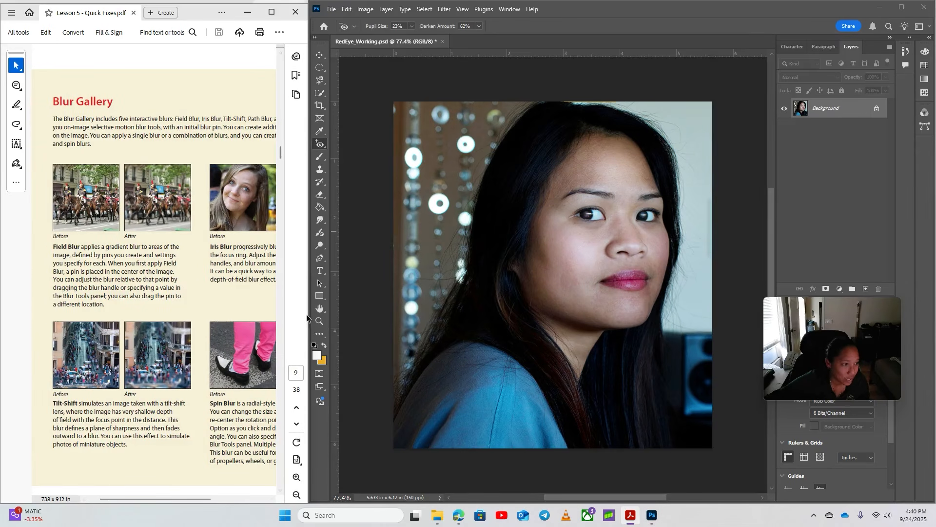
pyautogui.moveTo(308, 316); pyautogui.dragTo(372, 312)
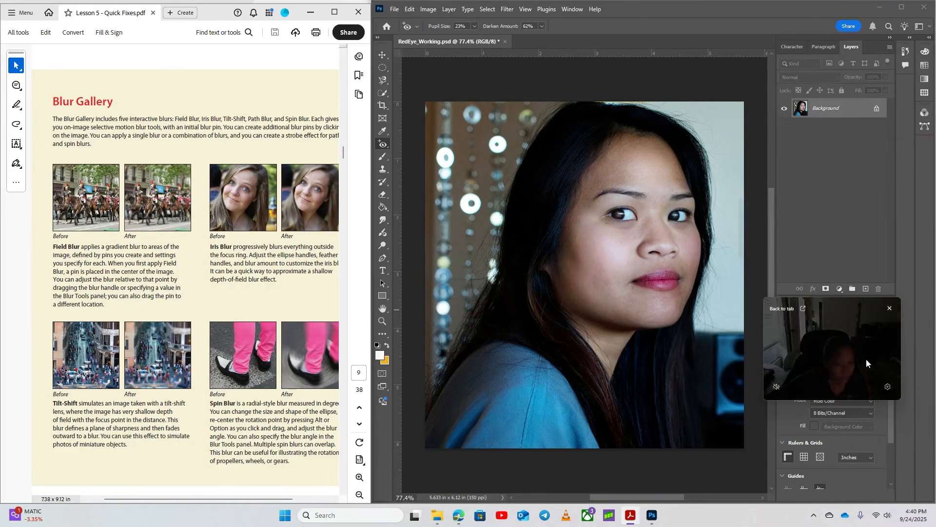
# Step: Save and close RedEye_Working.psd as the lesson directs, and return the lesson PDF to its Blur Gallery page
pyautogui.scroll(8, 112, 236)
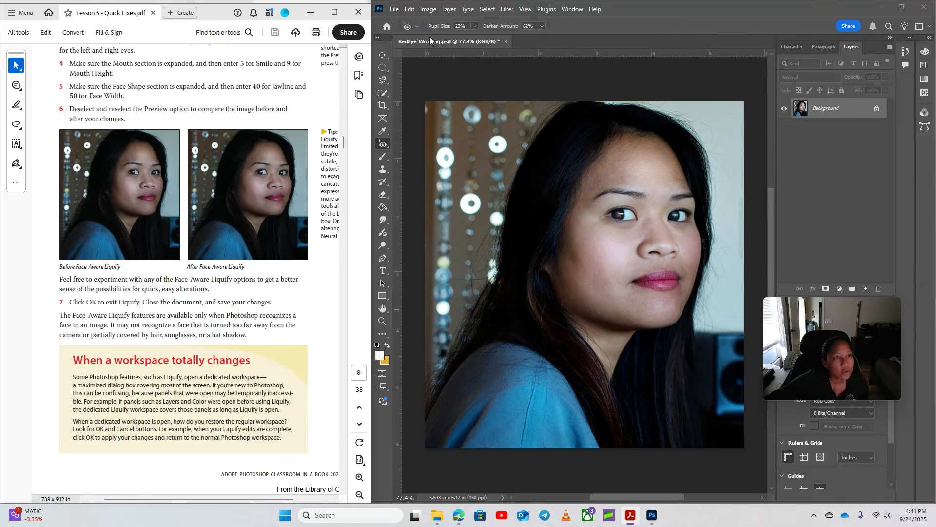
pyautogui.click(394, 11)
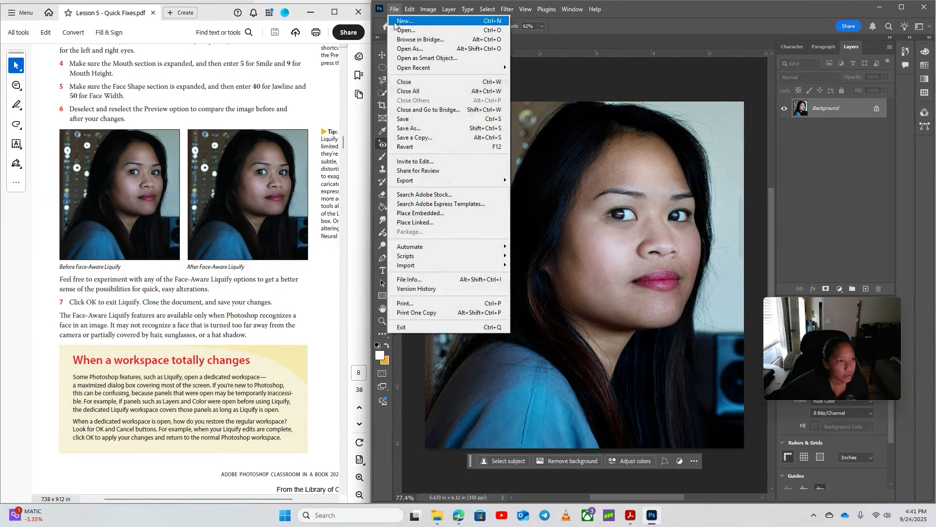
pyautogui.click(403, 122)
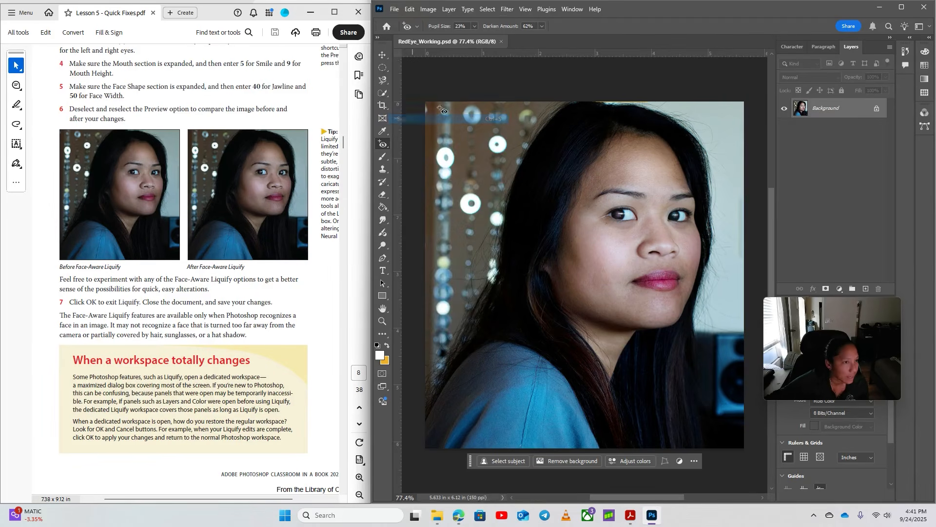
pyautogui.click(502, 39)
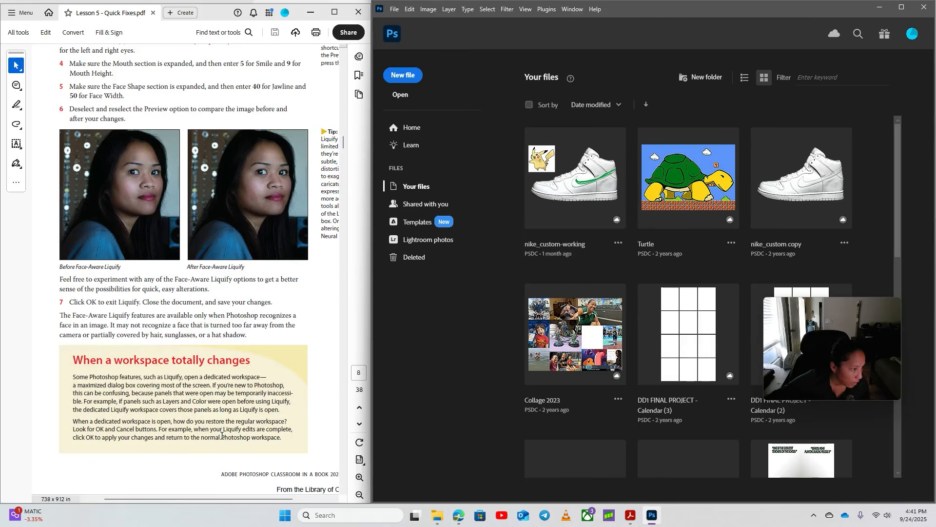
pyautogui.scroll(-15, 222, 436)
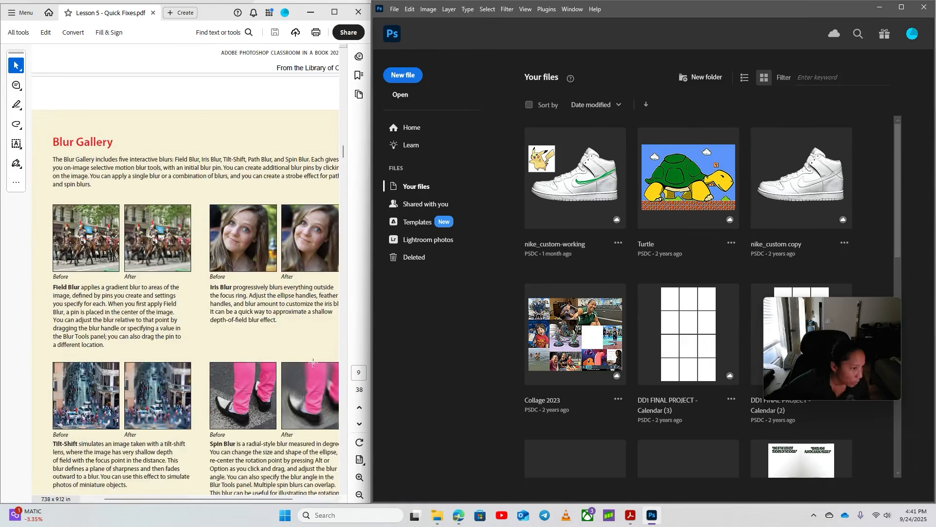
# Step: Bring up the lesson's Using Blur Gallery effects page and open Car_Start.jpg from the Downloads folder in Photoshop
pyautogui.moveTo(343, 151); pyautogui.dragTo(343, 171)
pyautogui.scroll(-3, 157, 278)
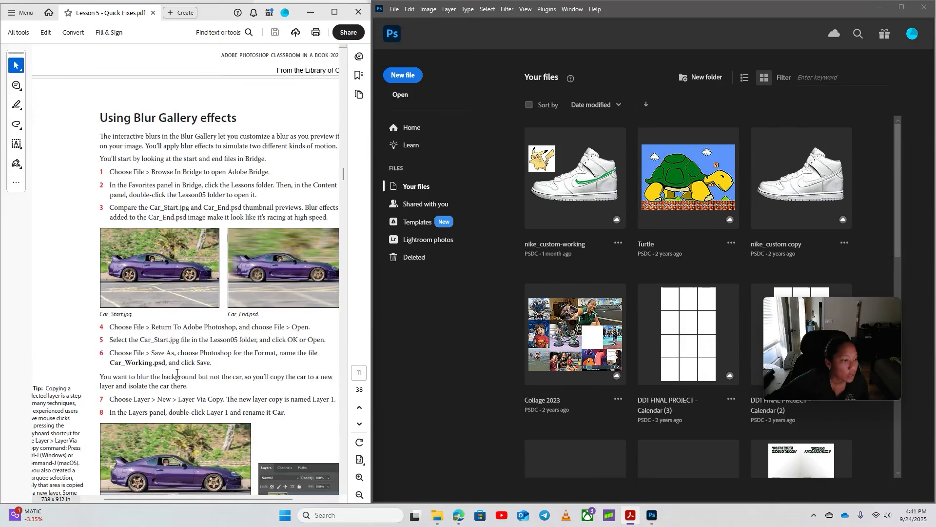
pyautogui.moveTo(164, 496); pyautogui.dragTo(186, 499)
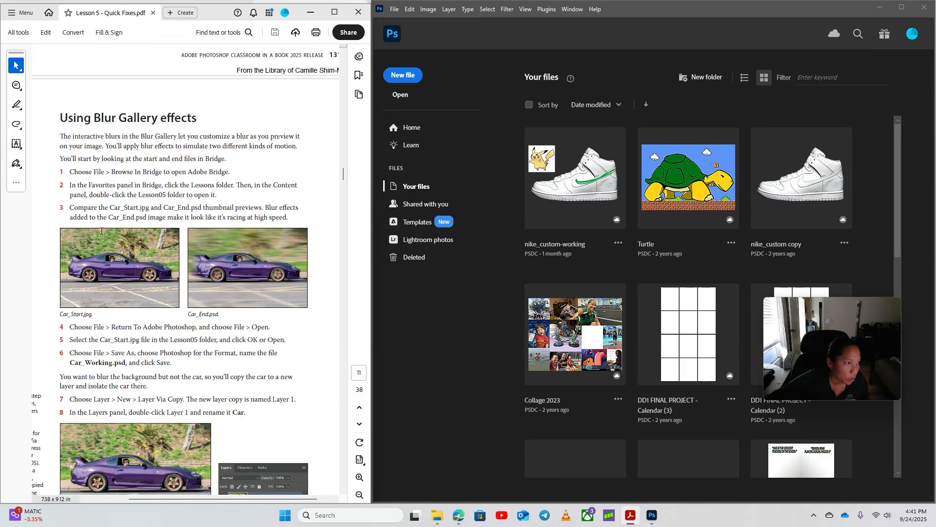
pyautogui.click(394, 8)
pyautogui.click(412, 31)
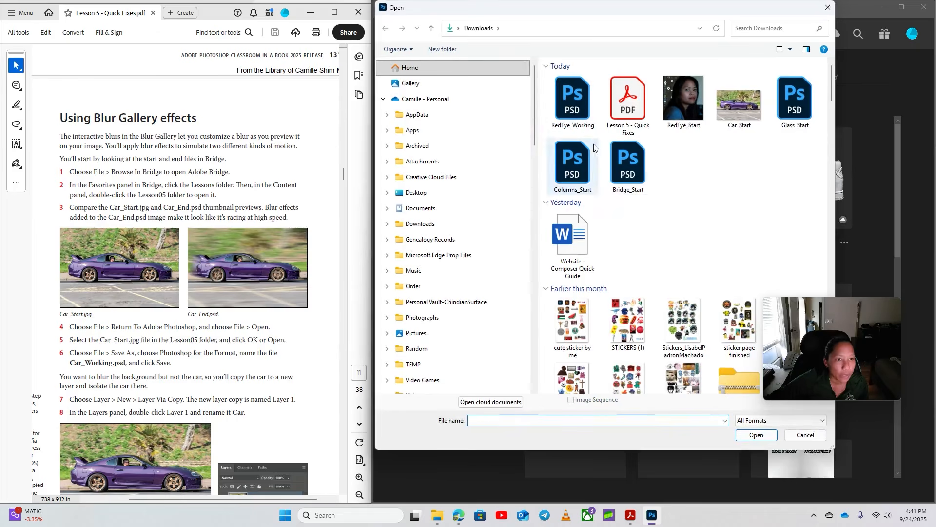
pyautogui.doubleClick(744, 118)
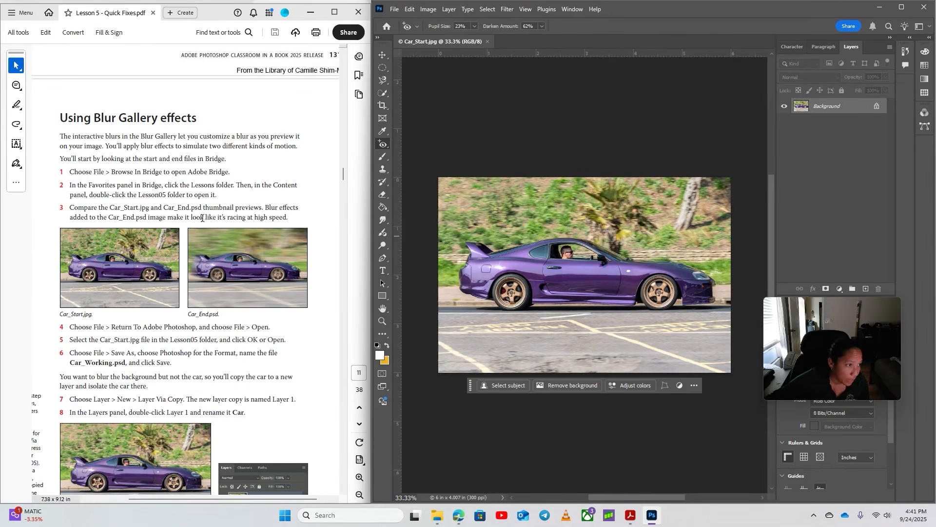
# Step: Following the lesson, duplicate the car photo's Background layer with Layer Via Copy
pyautogui.scroll(-1, 154, 363)
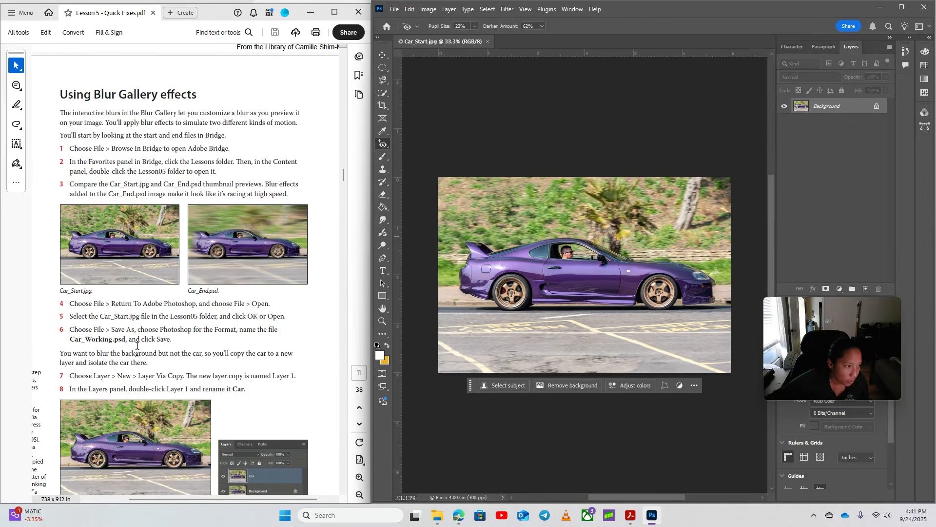
pyautogui.scroll(-2, 139, 346)
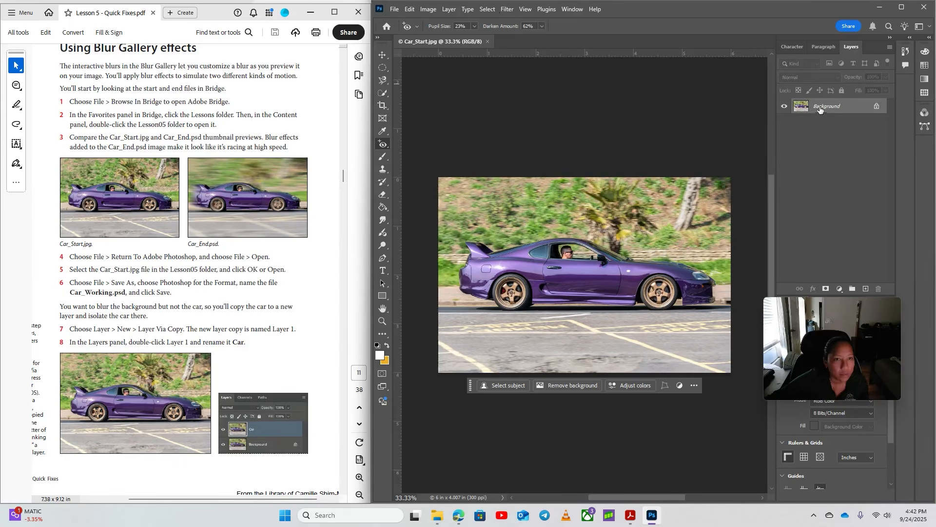
pyautogui.click(448, 8)
pyautogui.moveTo(517, 21)
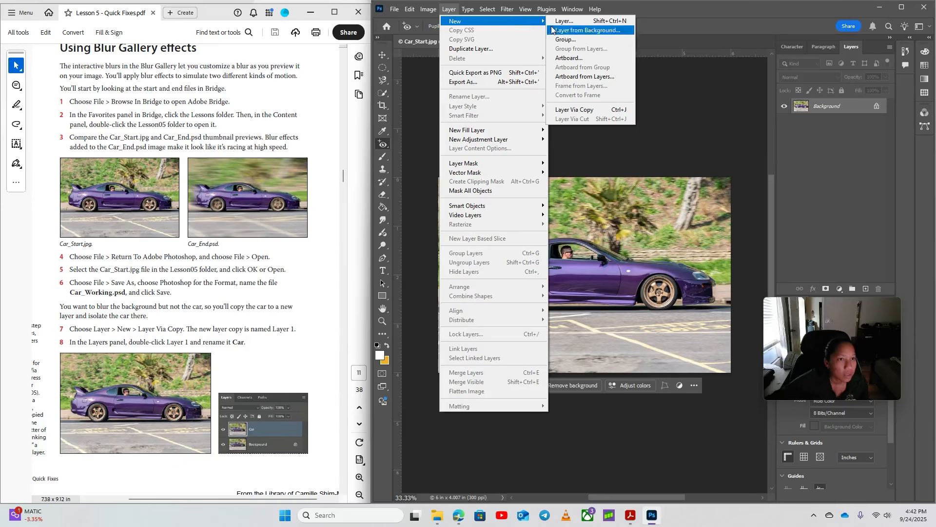
pyautogui.click(613, 110)
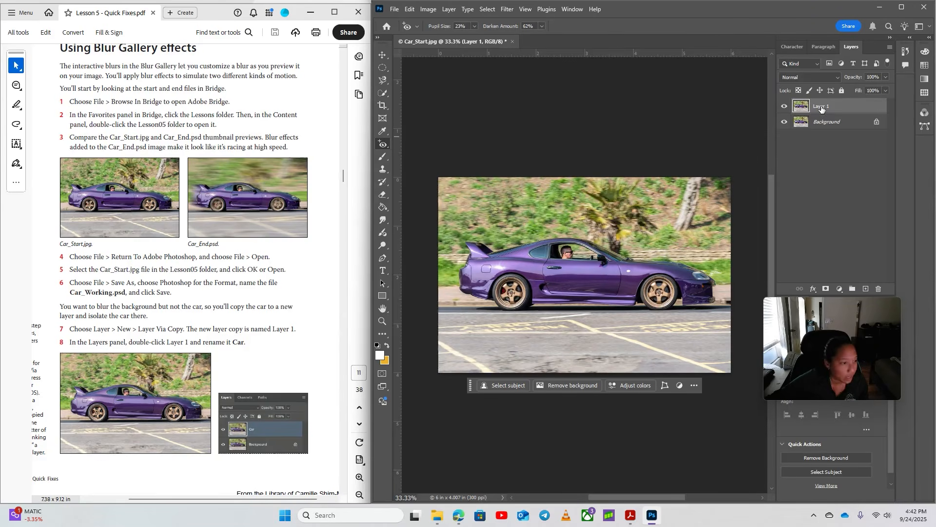
# Step: Rename the copied layer above the Background as "car"
pyautogui.scroll(-3, 59, 243)
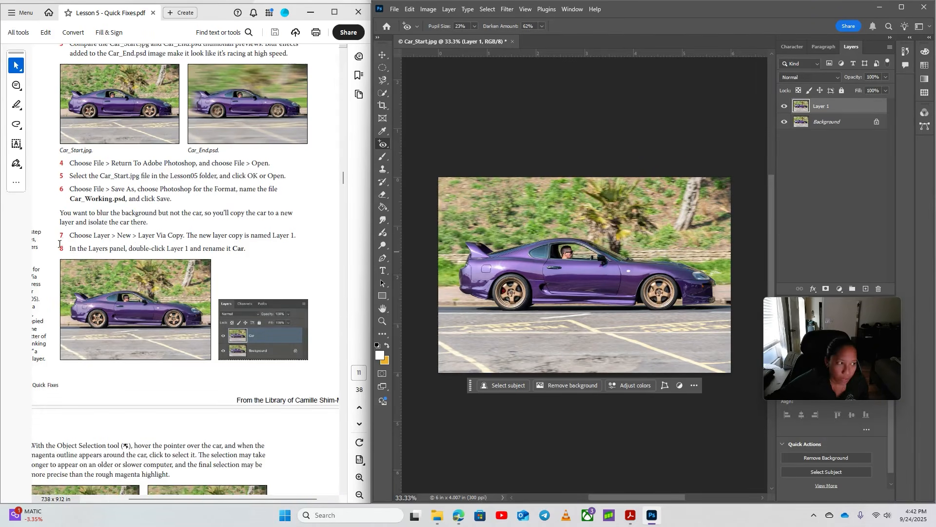
pyautogui.doubleClick(821, 106)
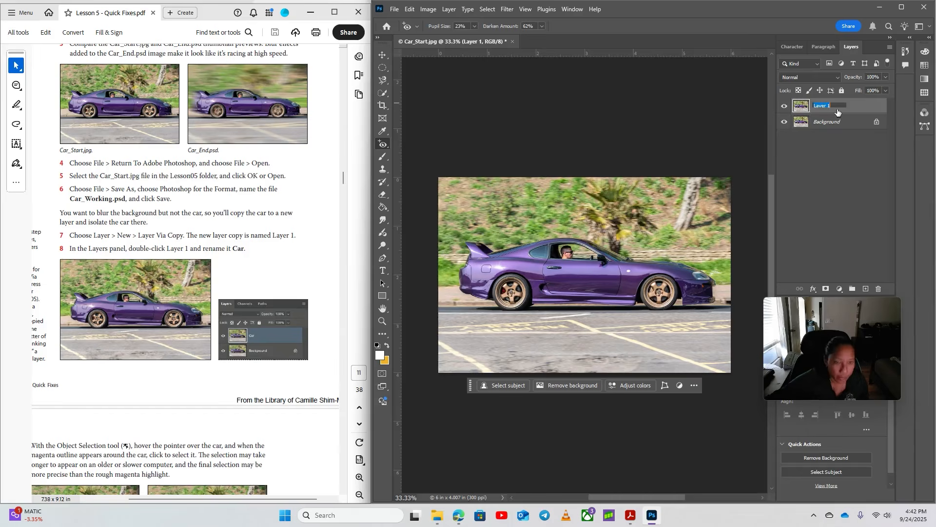
pyautogui.write('car')
pyautogui.press('Return')
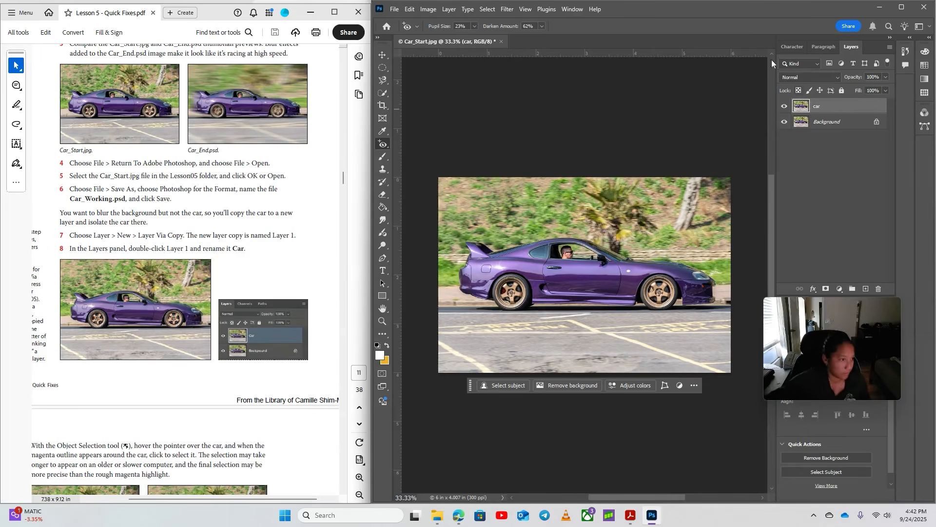
# Step: Consult lesson step 9 and select the purple car on the car layer with the Object Selection tool
pyautogui.scroll(-7, 215, 434)
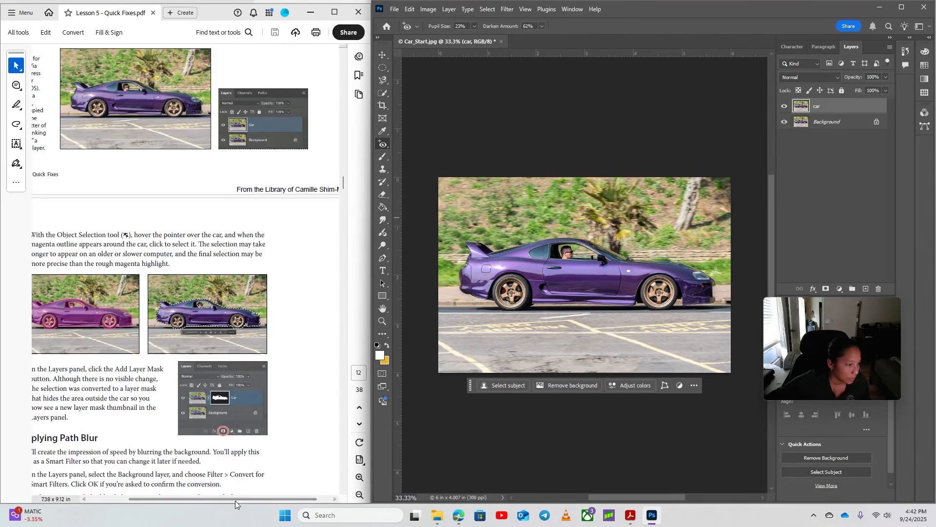
pyautogui.hscroll(-1, 244, 370)
pyautogui.scroll(-1, 253, 355)
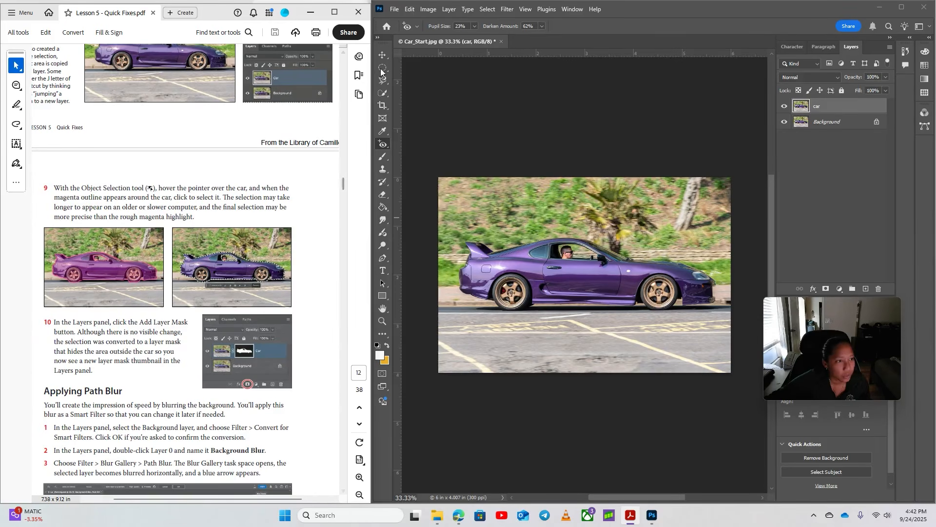
pyautogui.click(383, 107)
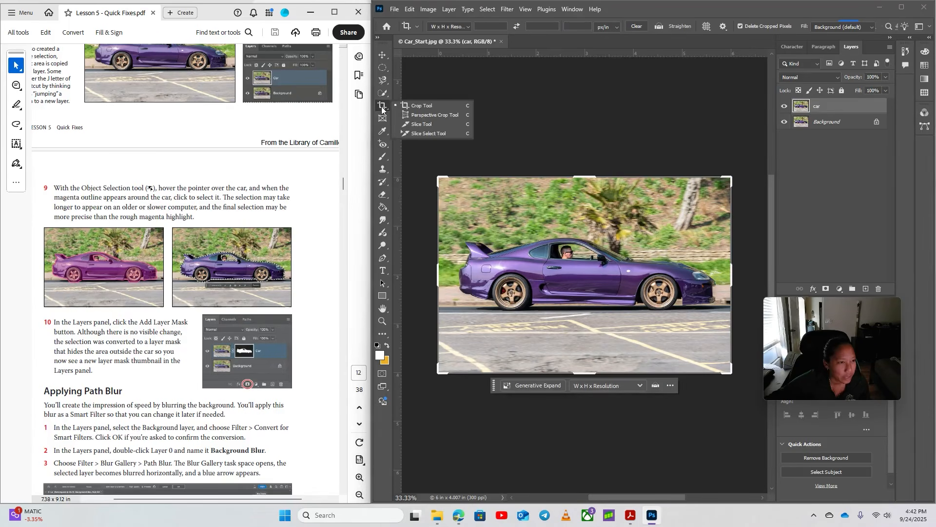
pyautogui.click(382, 93)
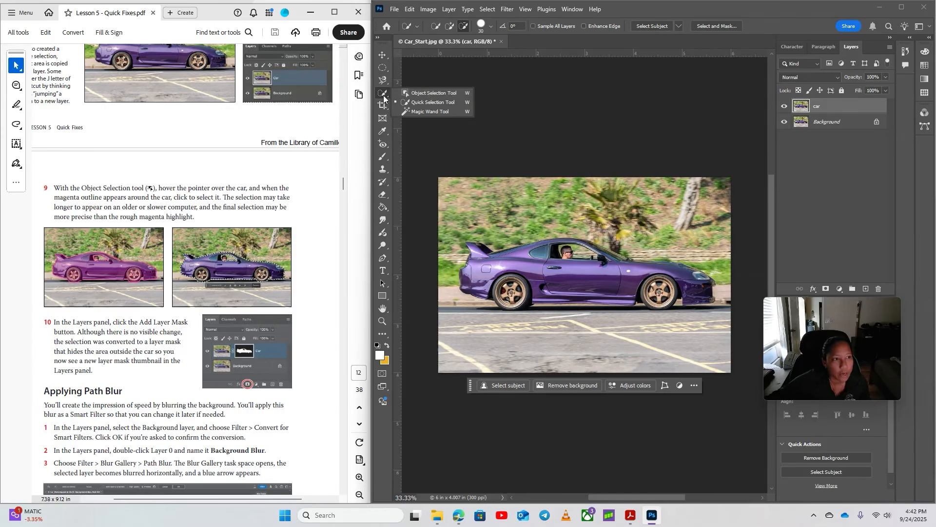
pyautogui.click(414, 93)
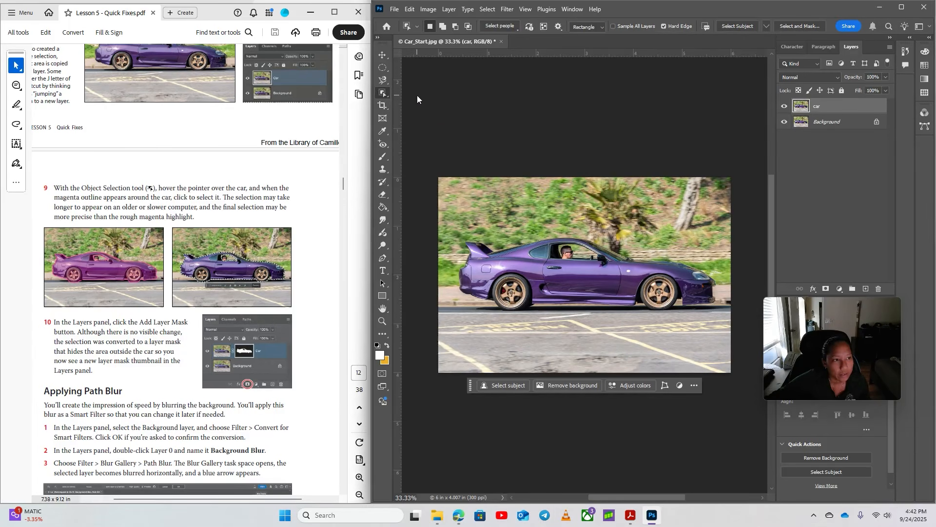
pyautogui.click(546, 285)
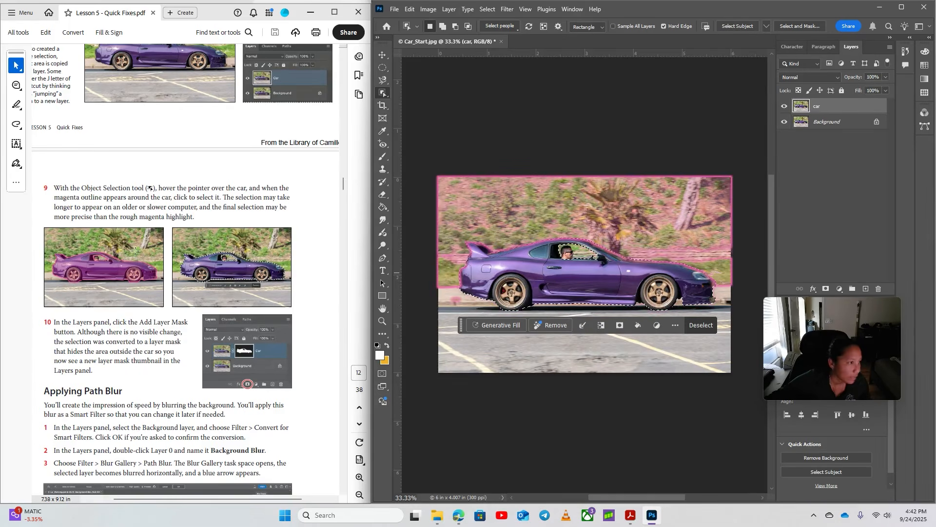
# Step: Add a layer mask to the car layer from the current car selection, as lesson step 10 directs
pyautogui.scroll(-2, 135, 293)
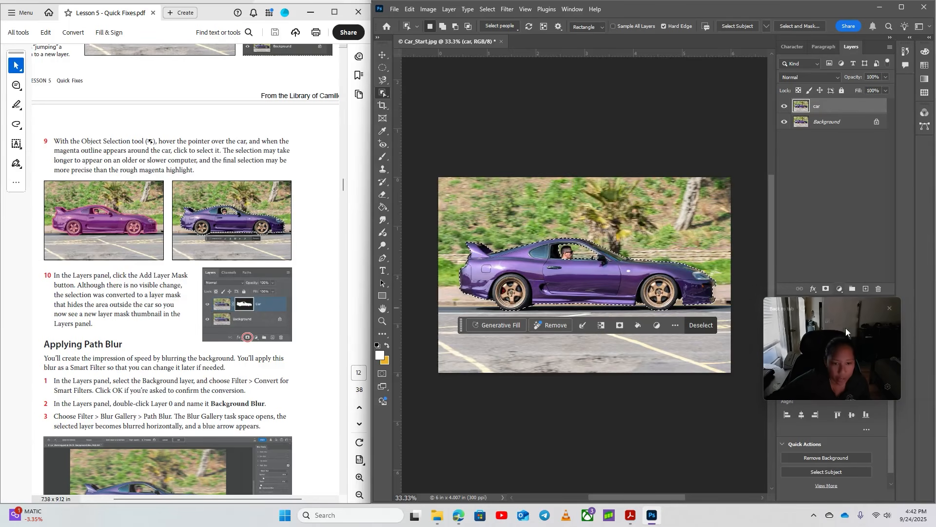
pyautogui.moveTo(826, 310); pyautogui.dragTo(830, 367)
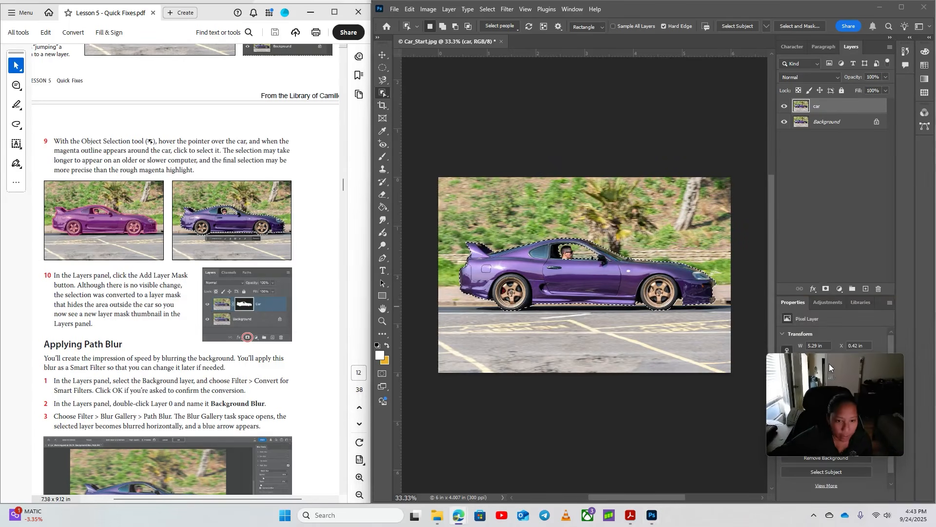
pyautogui.click(826, 290)
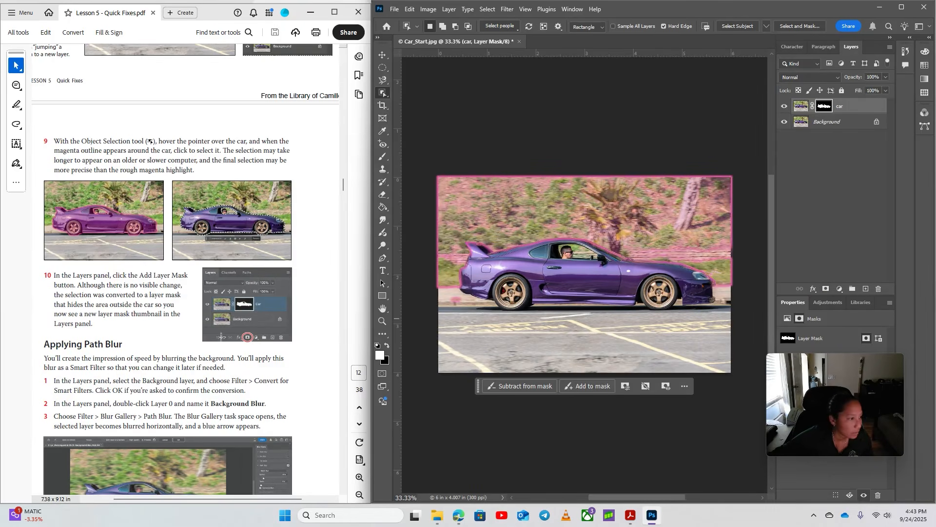
# Step: Convert the Background layer for Smart Filters as the Applying Path Blur section directs, accepting the smart object conversion
pyautogui.scroll(-3, 79, 263)
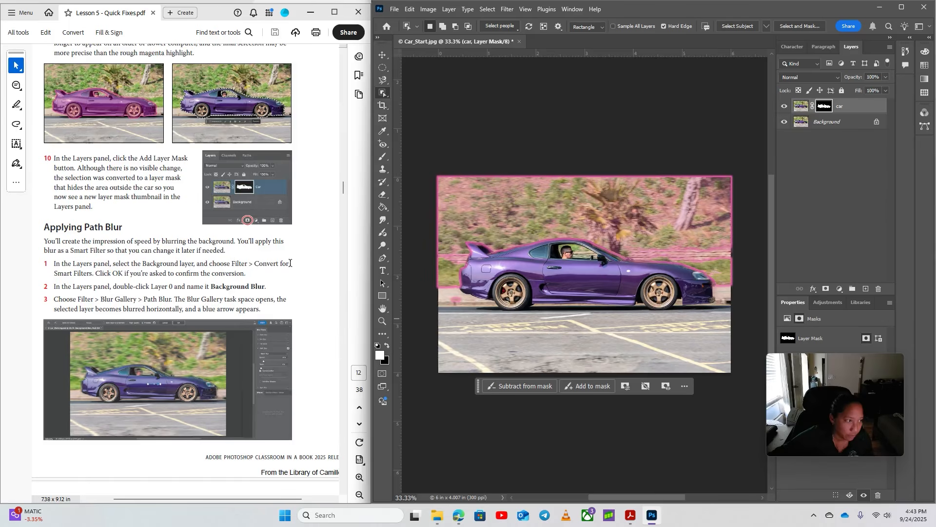
pyautogui.click(382, 56)
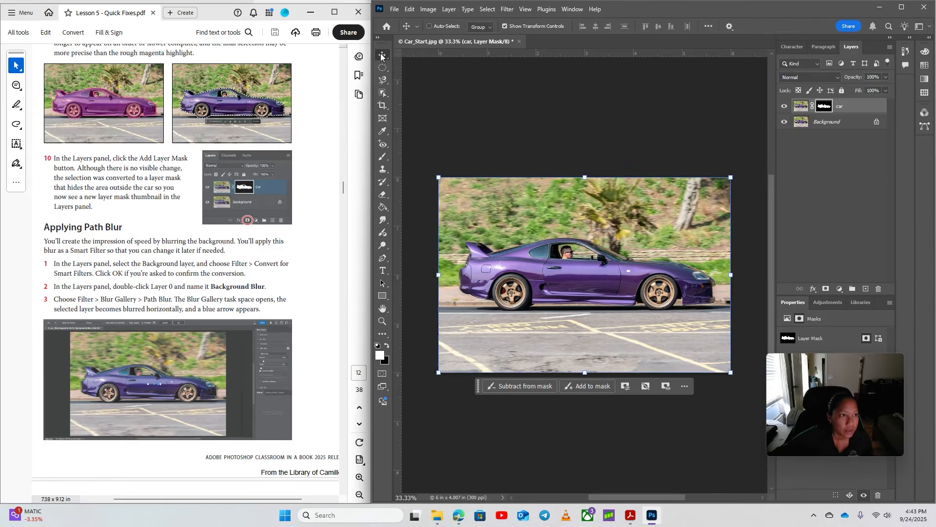
pyautogui.click(838, 122)
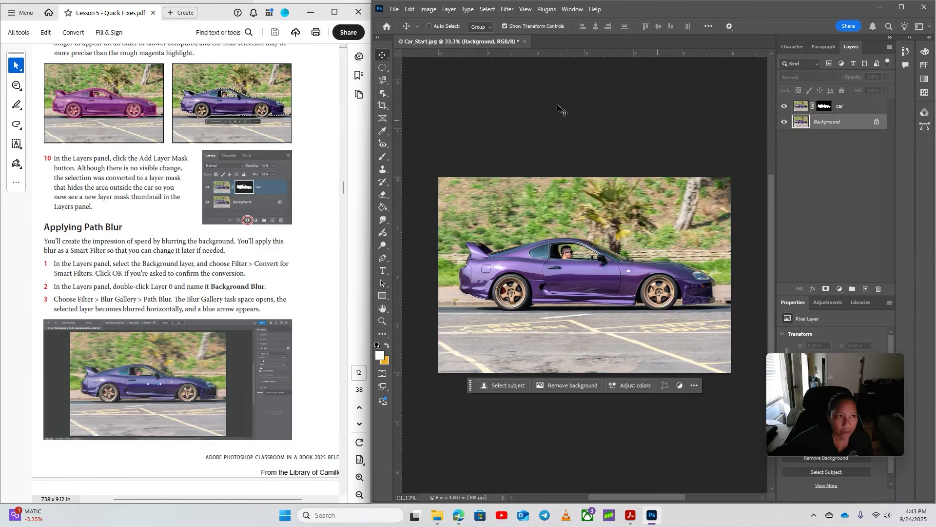
pyautogui.click(508, 9)
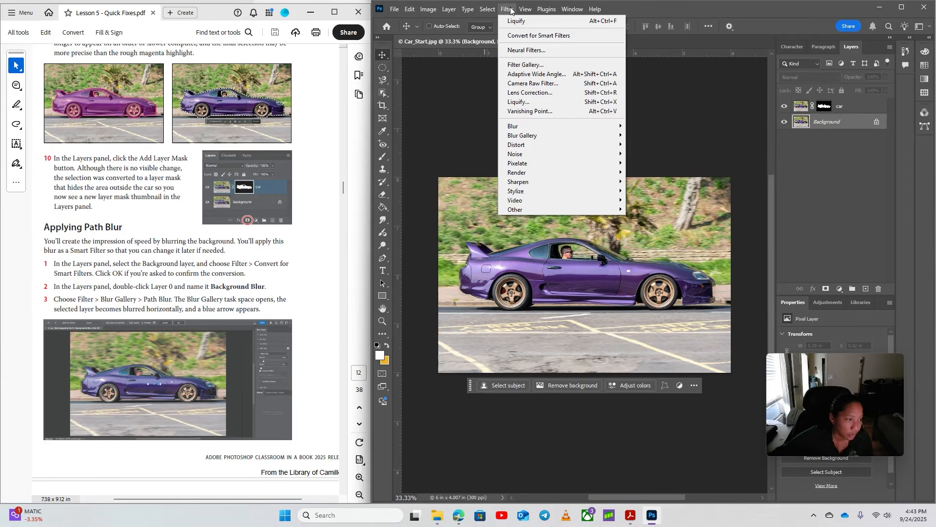
pyautogui.click(516, 36)
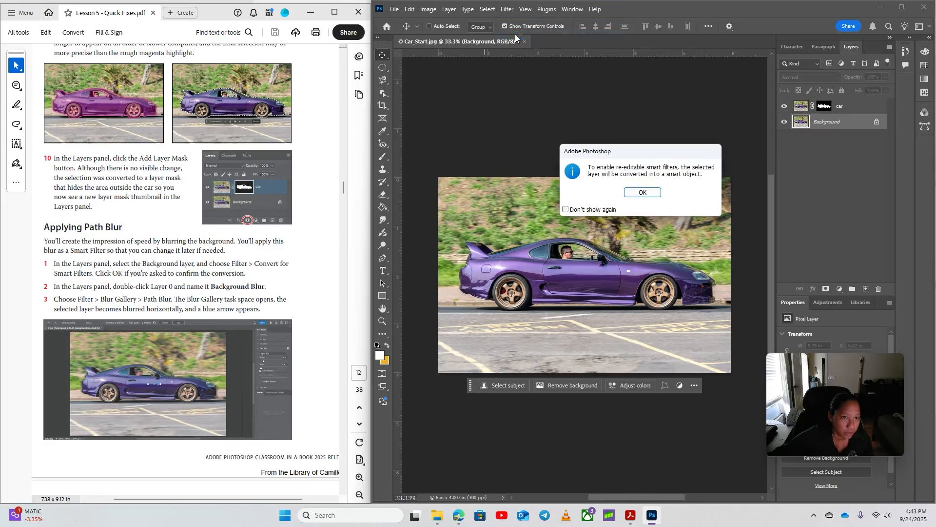
pyautogui.click(643, 192)
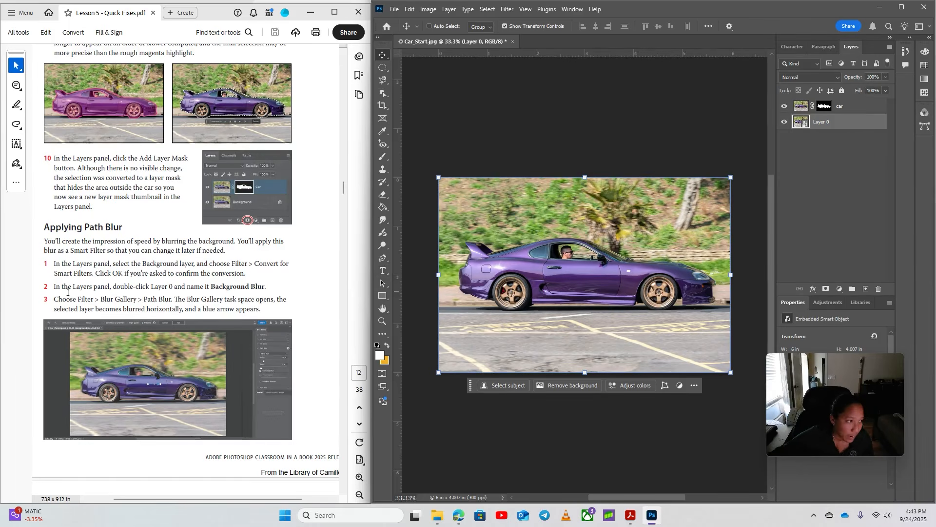
# Step: Rename the converted smart object layer as "background blur"
pyautogui.doubleClick(831, 123)
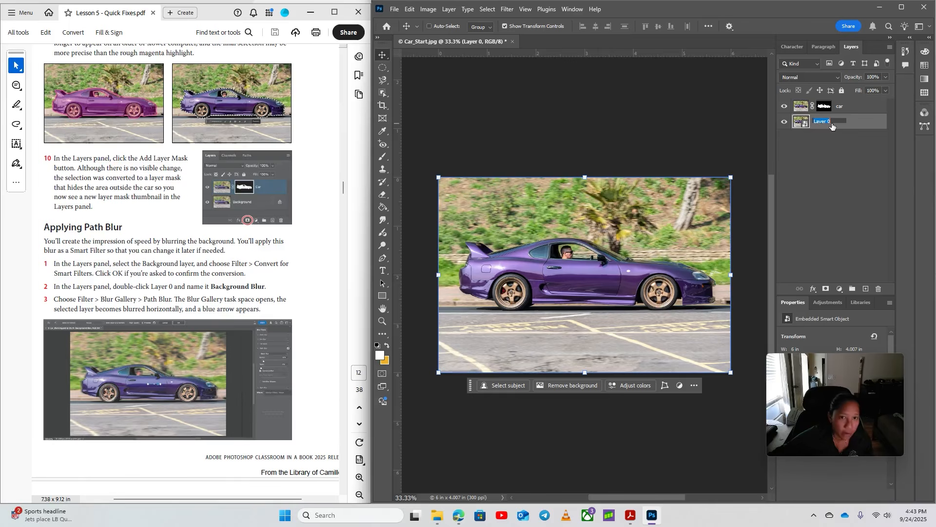
pyautogui.write('background b')
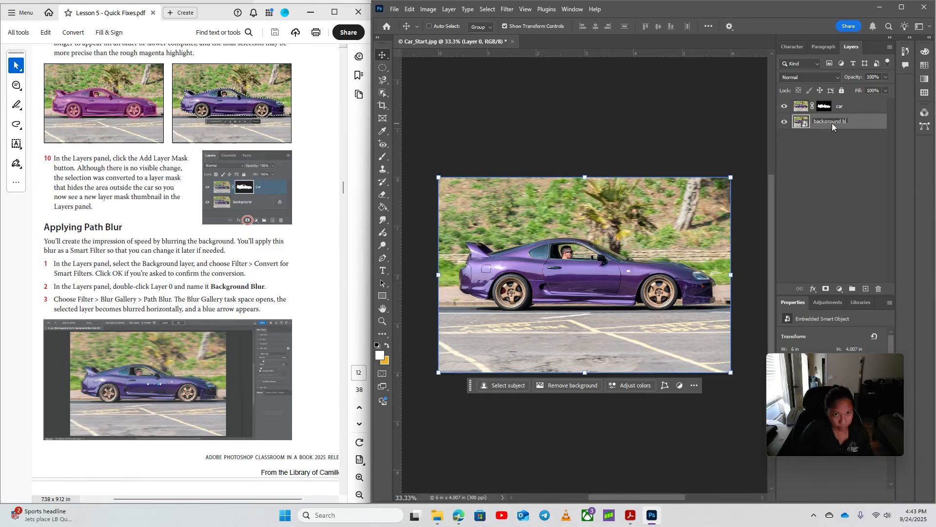
pyautogui.write('lur')
pyautogui.press('Return')
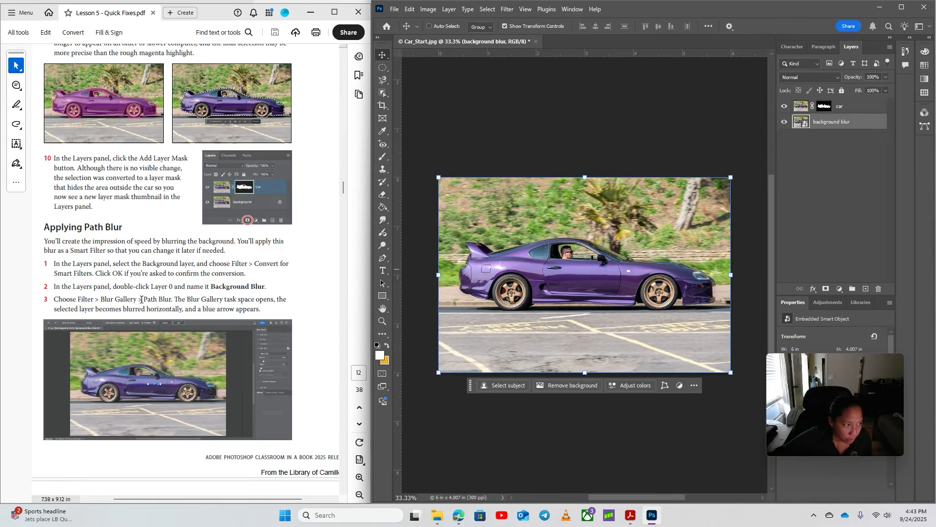
# Step: Start the Path Blur filter on the background blur layer and set its Speed to 200%
pyautogui.click(507, 10)
pyautogui.moveTo(538, 136)
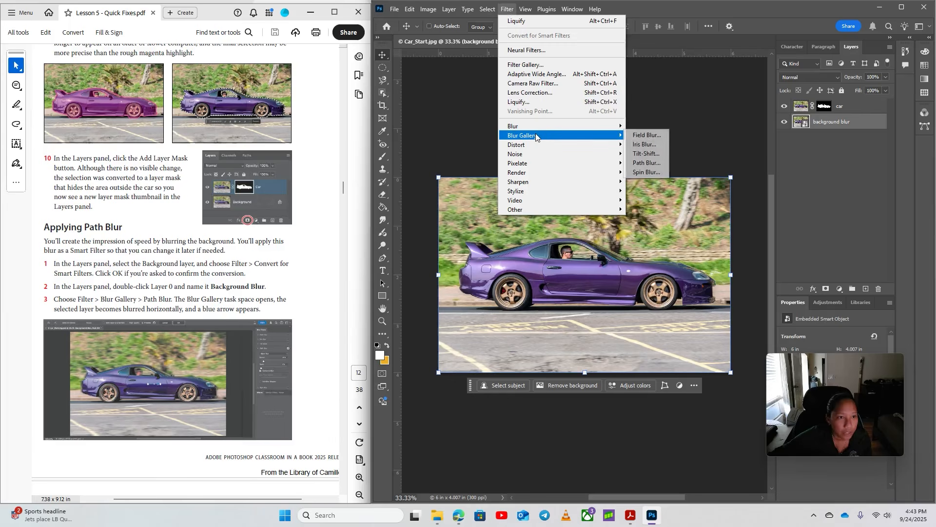
pyautogui.click(646, 163)
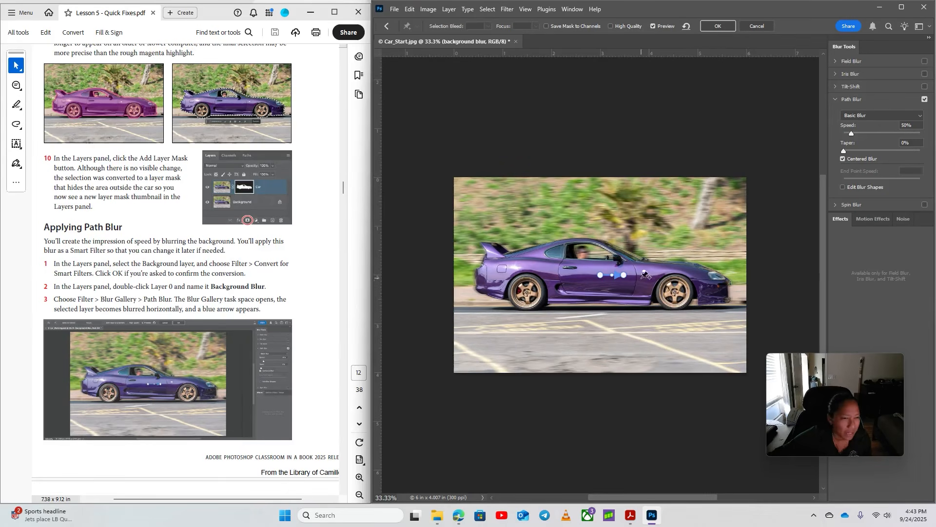
pyautogui.scroll(-6, 235, 328)
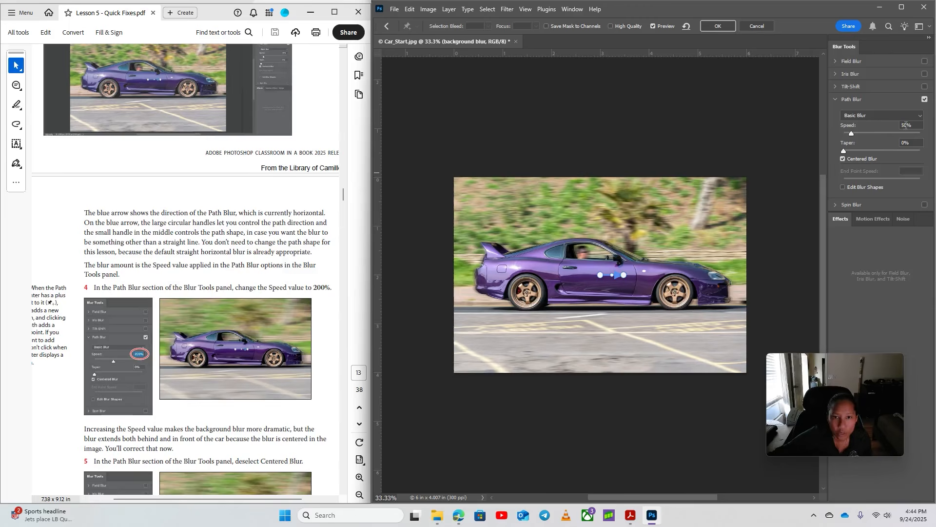
pyautogui.write('200')
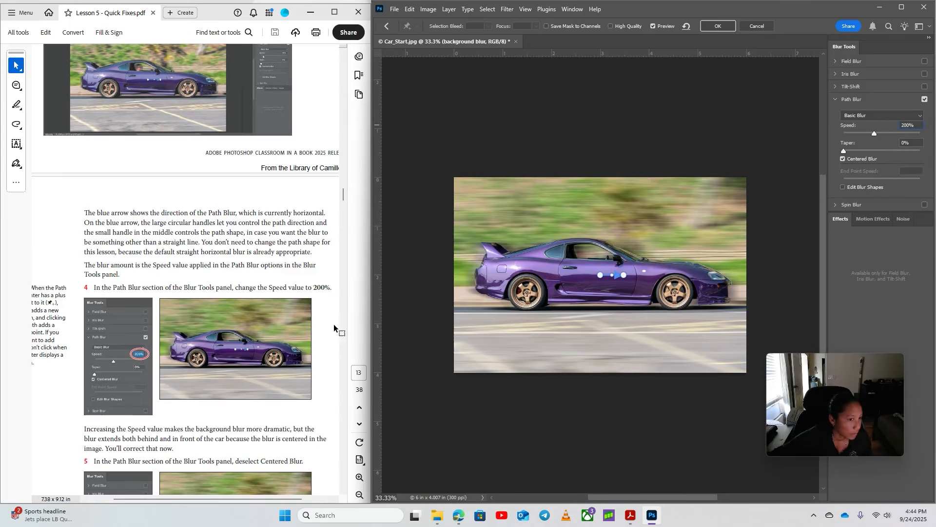
# Step: Turn off Centered Blur for the Path Blur, as lesson step 5 directs
pyautogui.scroll(-4, 279, 325)
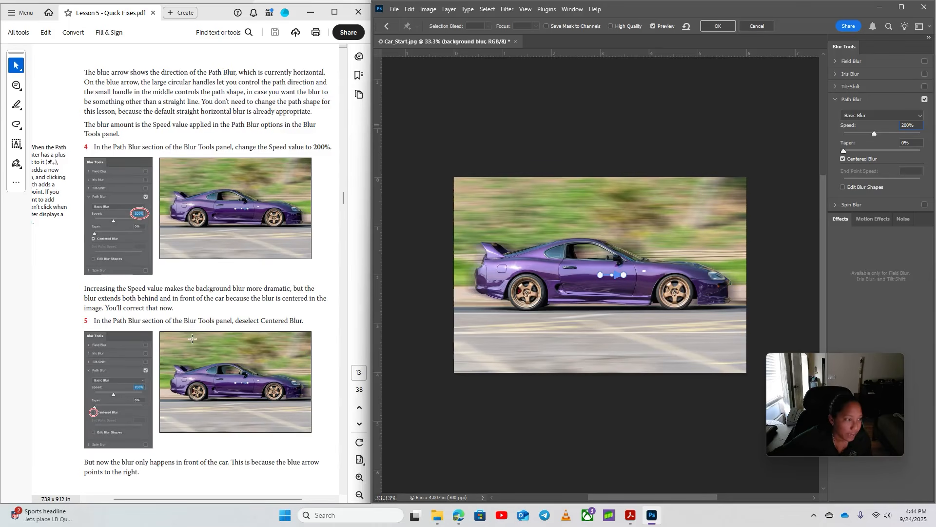
pyautogui.scroll(-1, 199, 385)
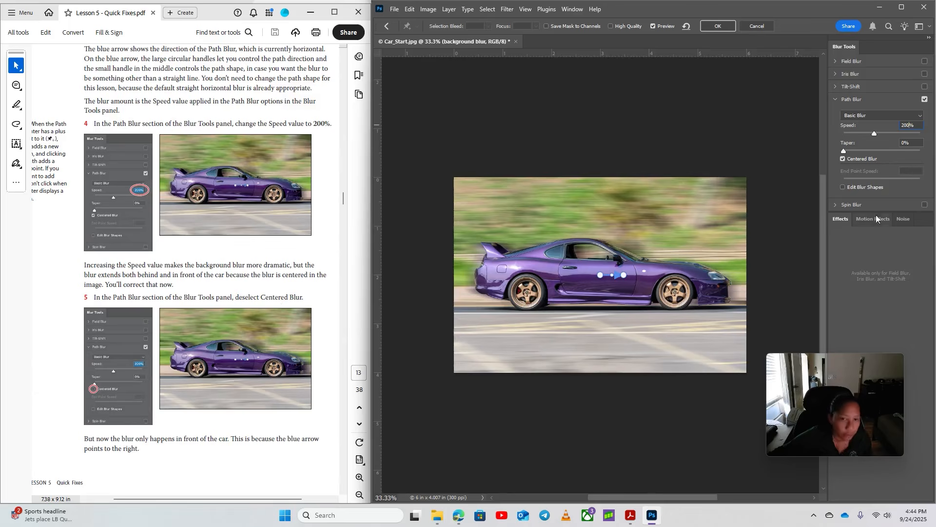
pyautogui.click(845, 159)
pyautogui.click(843, 160)
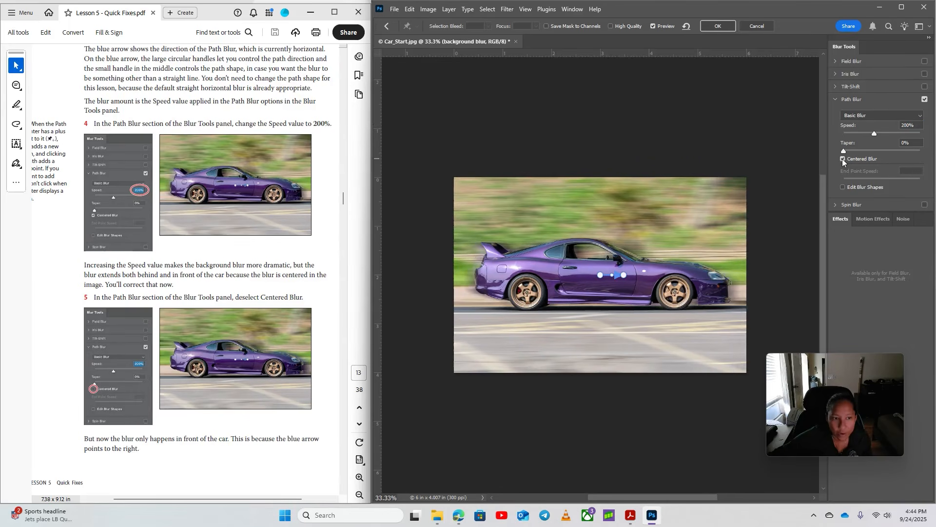
pyautogui.click(843, 159)
pyautogui.scroll(-3, 247, 461)
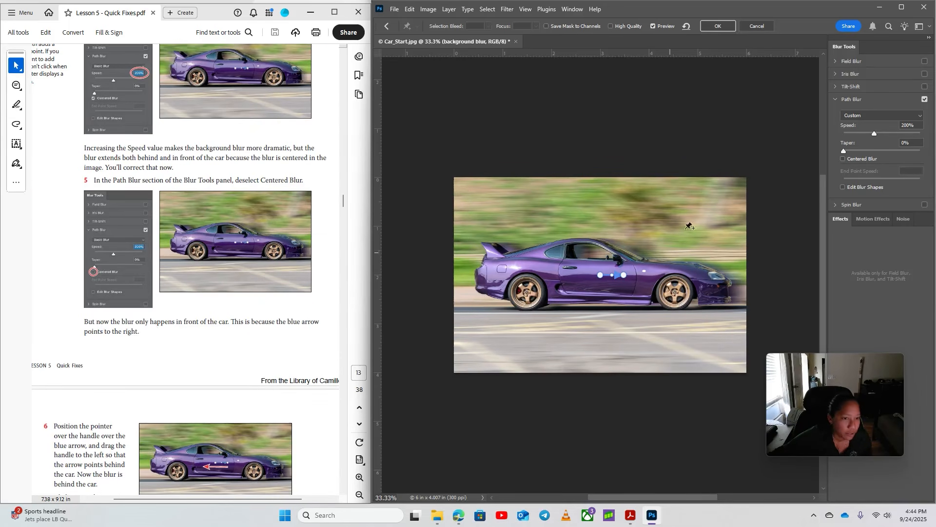
pyautogui.click(843, 158)
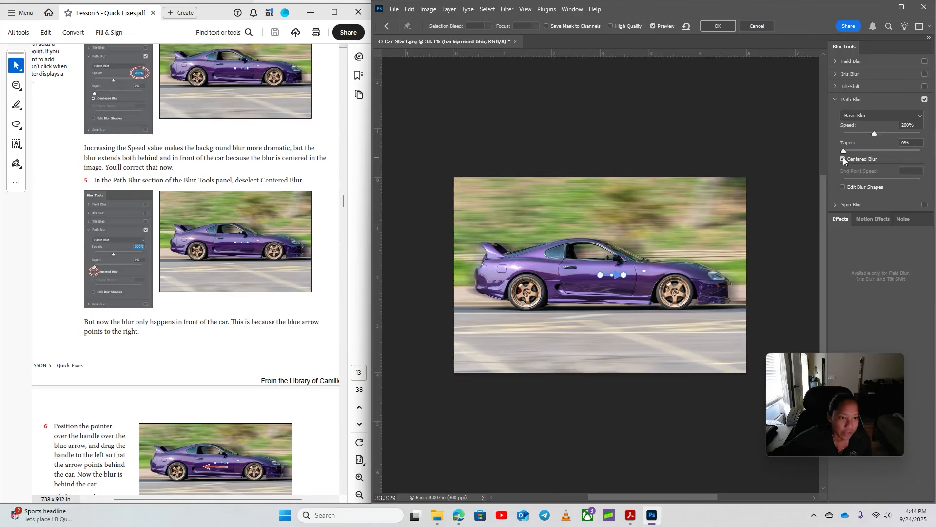
pyautogui.click(843, 159)
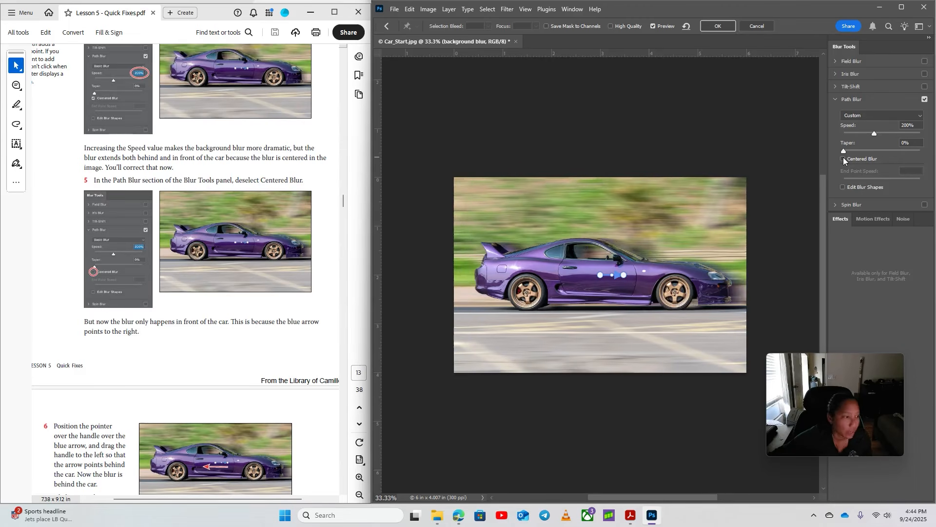
# Step: Reverse the blur path's arrow on the car so it points behind the car, and apply the Blur Gallery filter
pyautogui.scroll(-3, 201, 351)
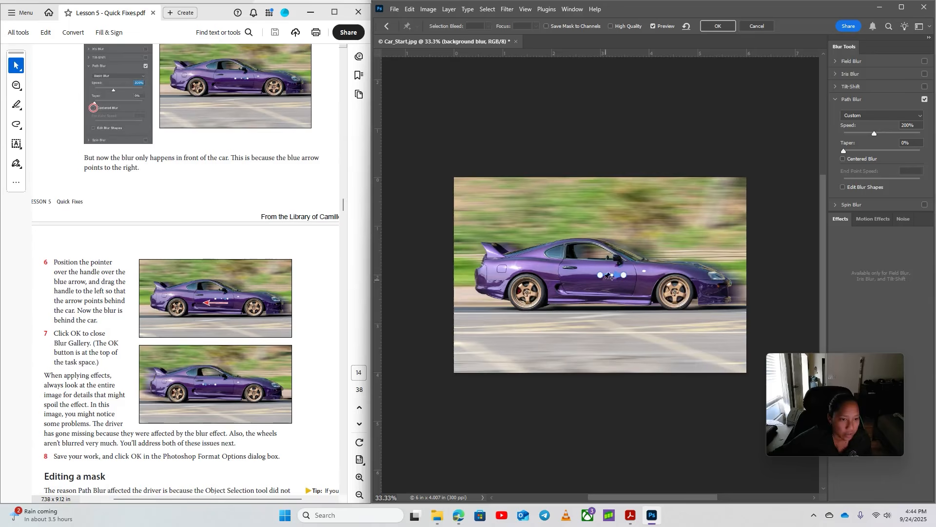
pyautogui.moveTo(624, 275); pyautogui.dragTo(574, 276)
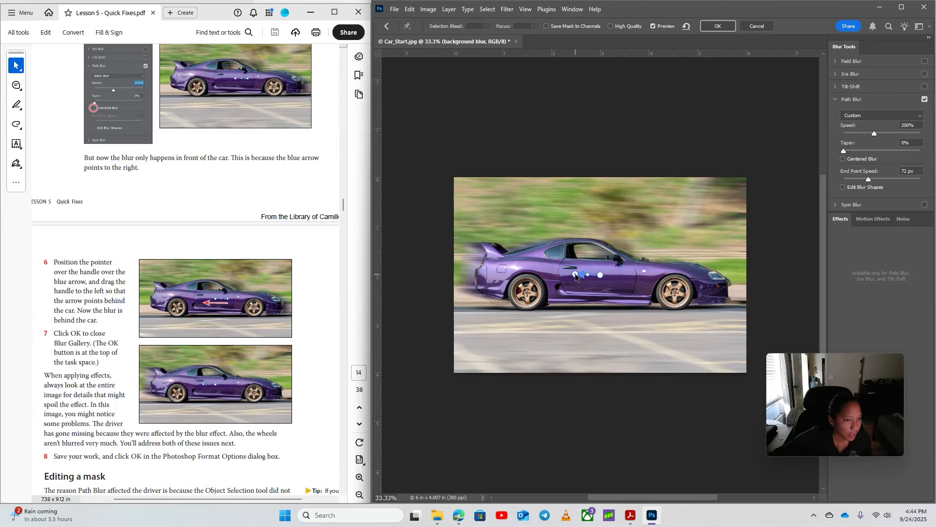
pyautogui.scroll(-1, 180, 339)
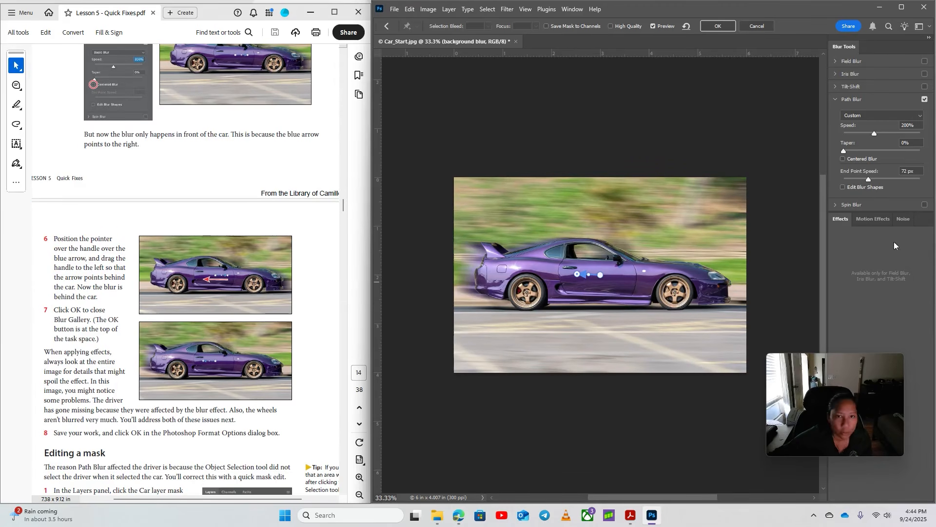
pyautogui.moveTo(823, 373); pyautogui.dragTo(865, 306)
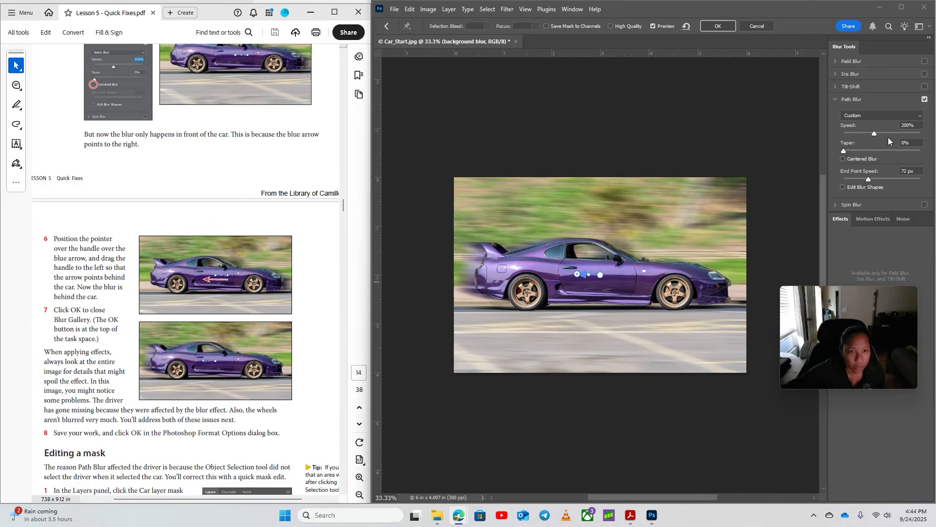
pyautogui.click(717, 27)
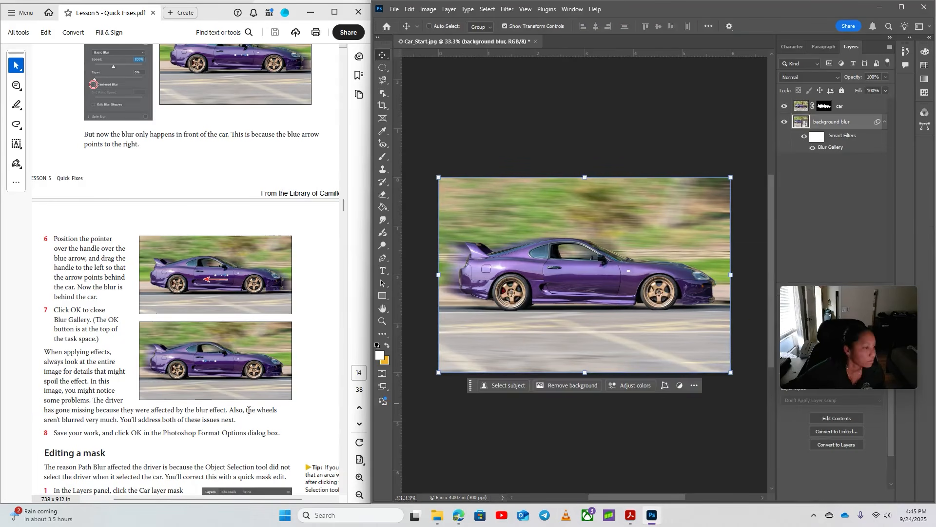
# Step: Select the car layer's mask for editing, as step 1 of the Editing a mask section directs
pyautogui.scroll(-5, 119, 285)
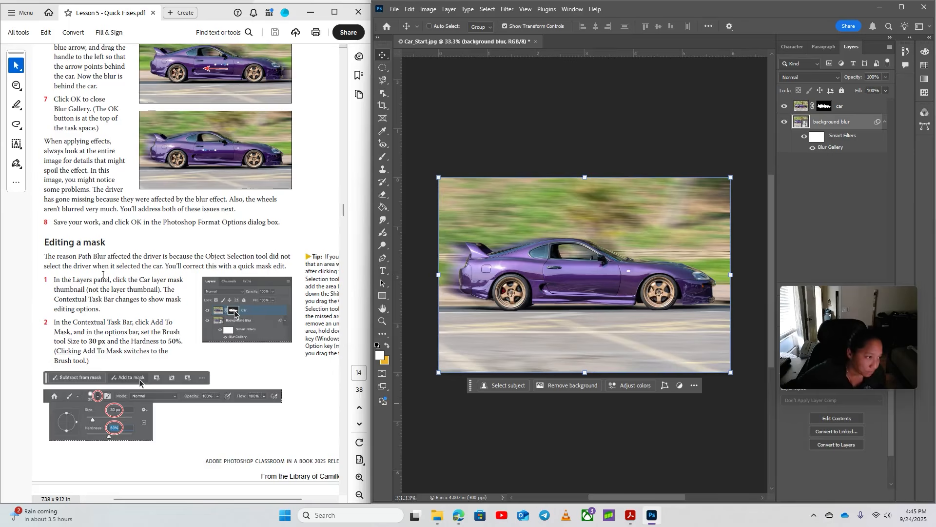
pyautogui.scroll(-1, 104, 278)
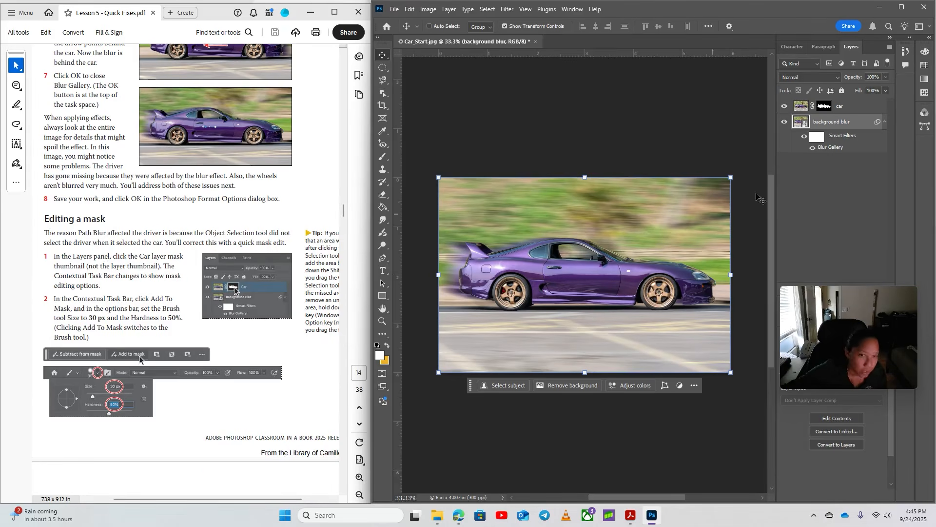
pyautogui.click(824, 107)
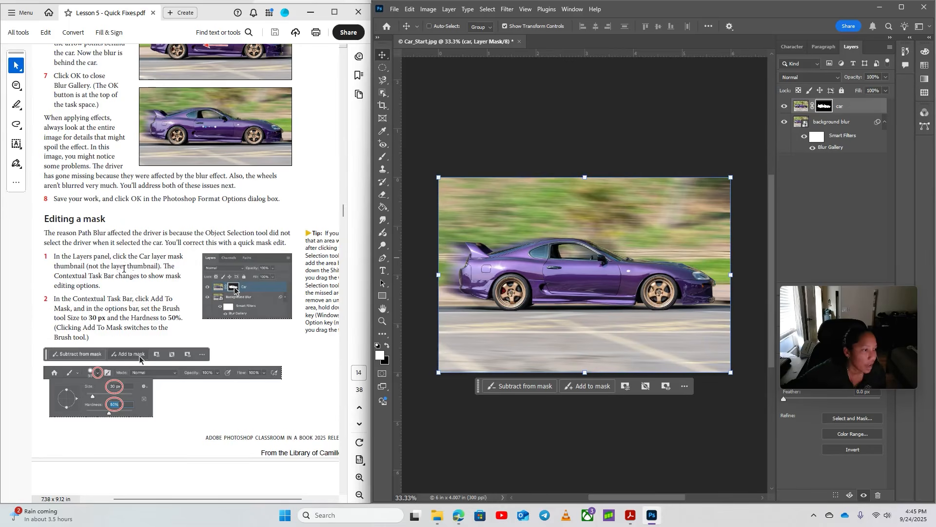
pyautogui.click(799, 108)
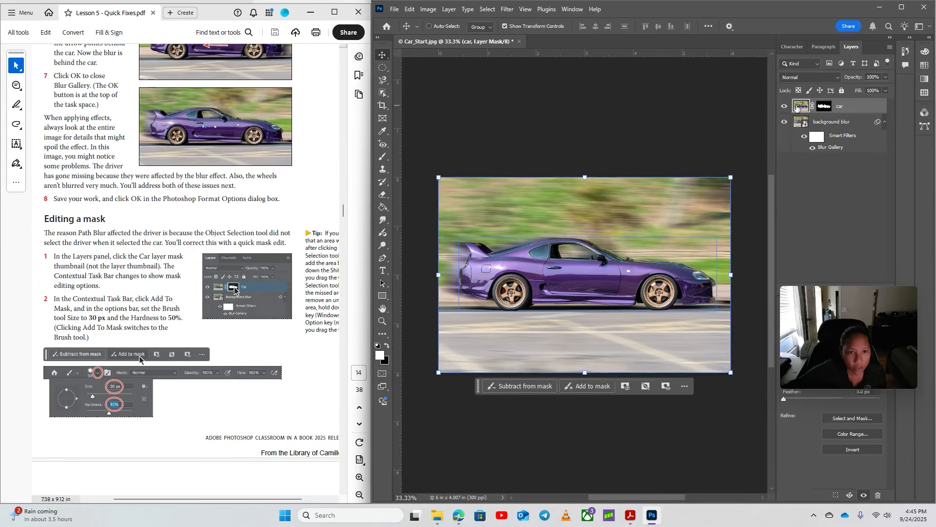
pyautogui.click(824, 106)
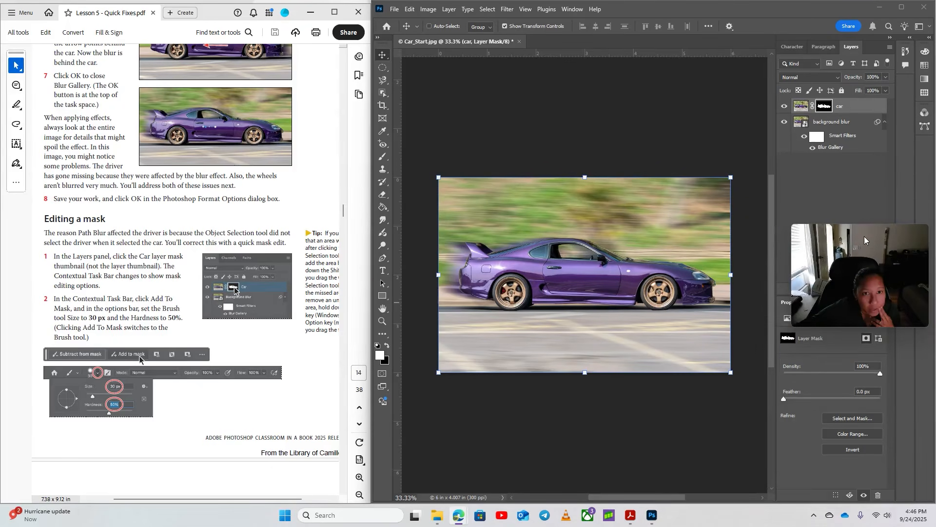
# Step: Reselect the car layer's mask and start adding to it with the Brush tool
pyautogui.click(807, 111)
pyautogui.click(832, 189)
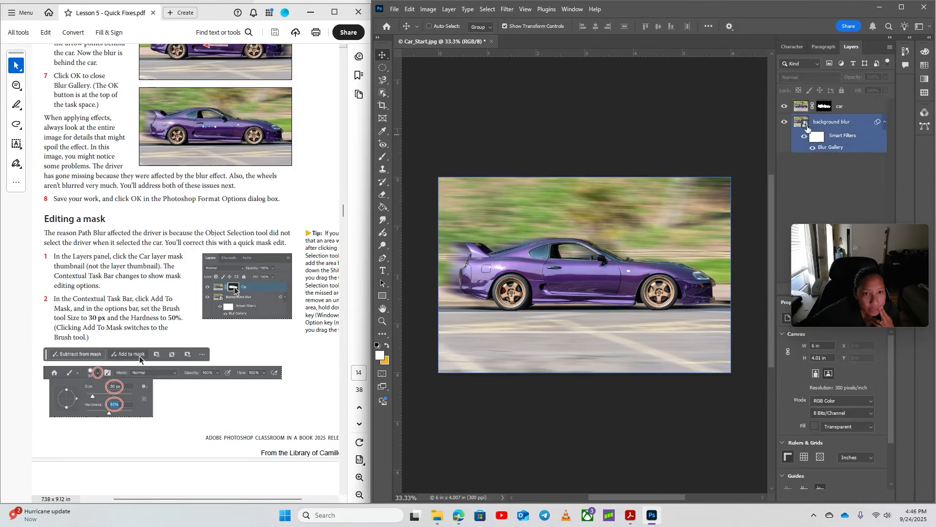
pyautogui.click(804, 111)
pyautogui.click(824, 106)
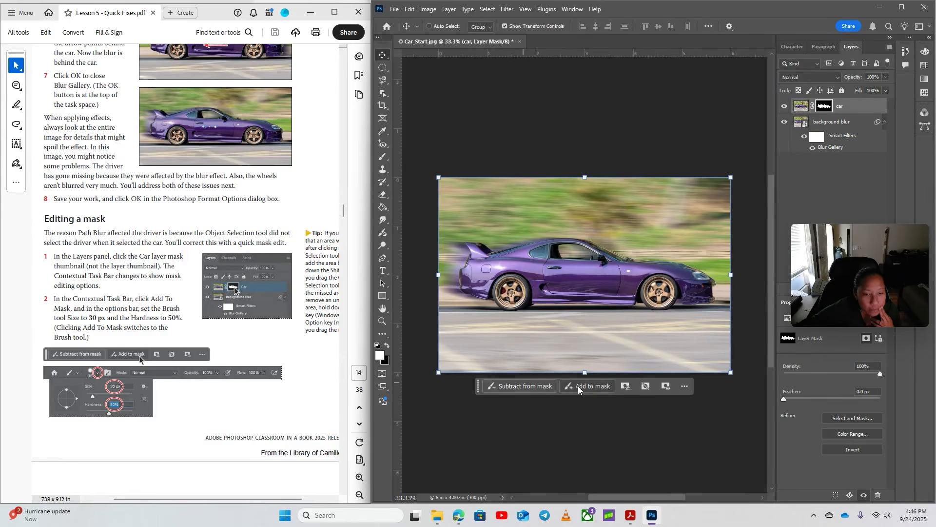
pyautogui.click(836, 204)
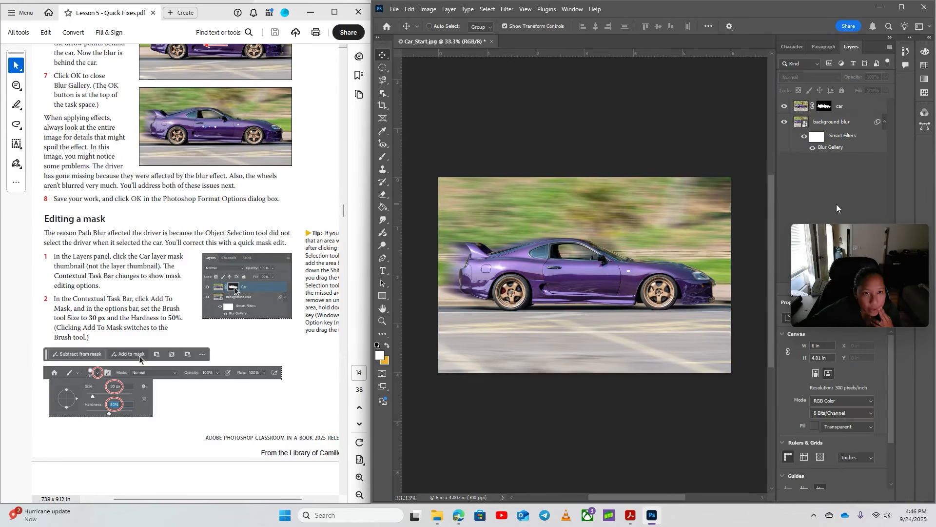
pyautogui.click(801, 106)
pyautogui.click(824, 106)
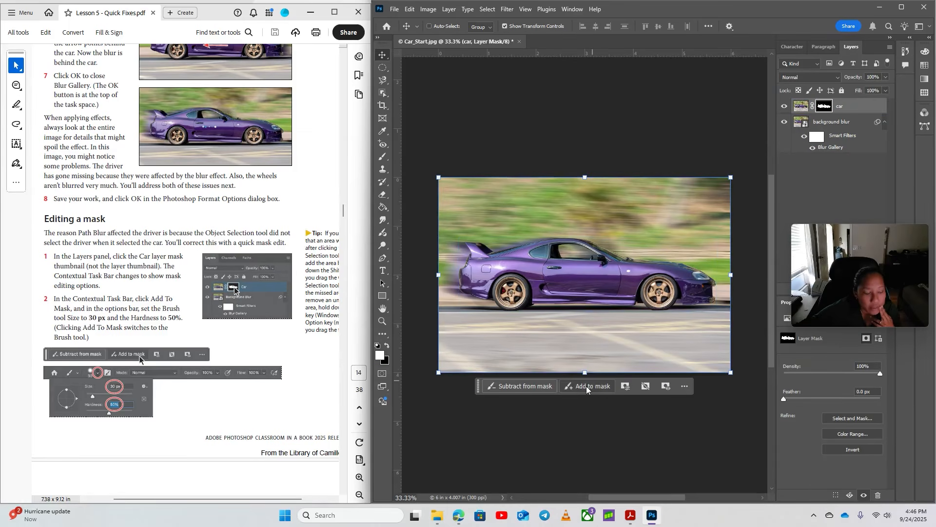
pyautogui.click(587, 386)
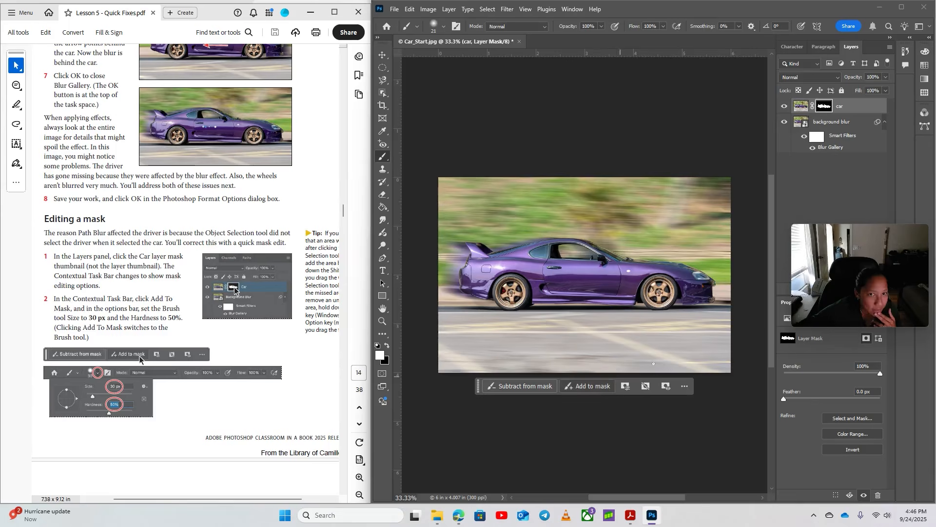
pyautogui.moveTo(829, 292); pyautogui.dragTo(804, 232)
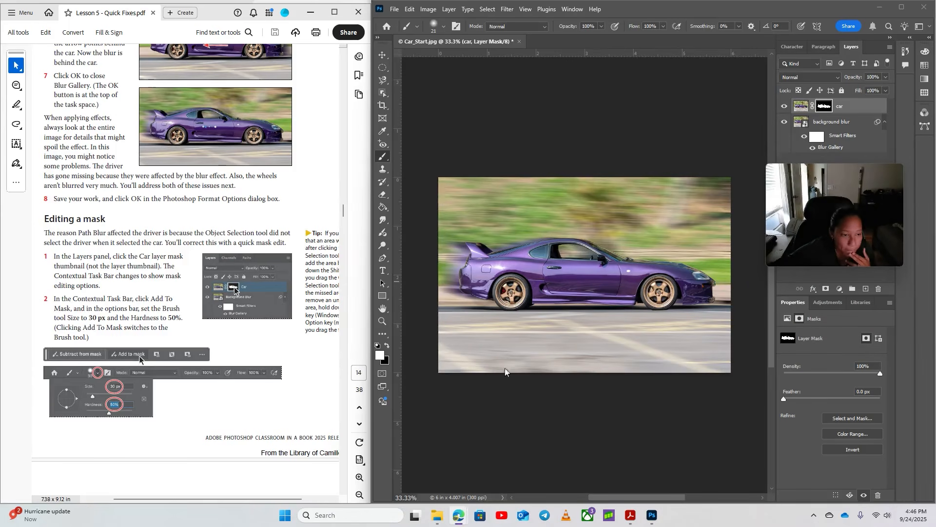
pyautogui.click(828, 108)
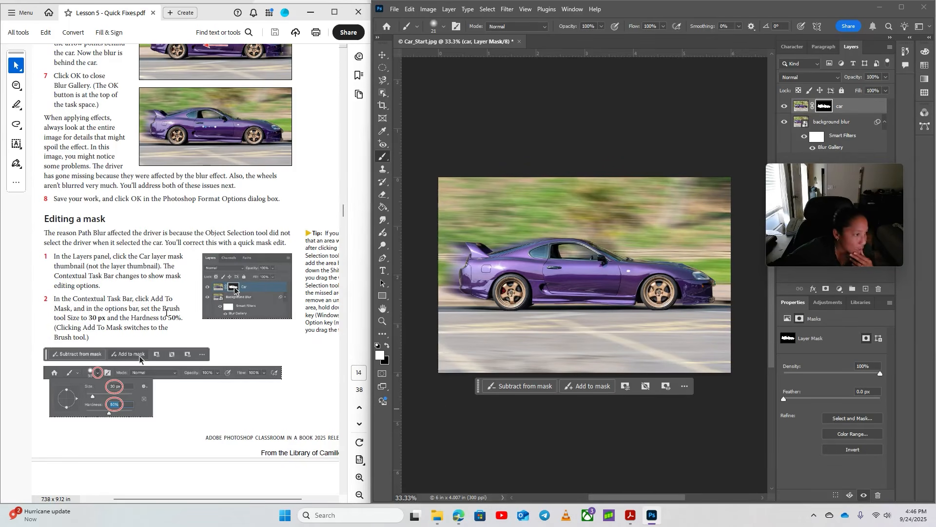
# Step: Set the Brush tool's size to 31 px and its hardness to 50%
pyautogui.click(443, 26)
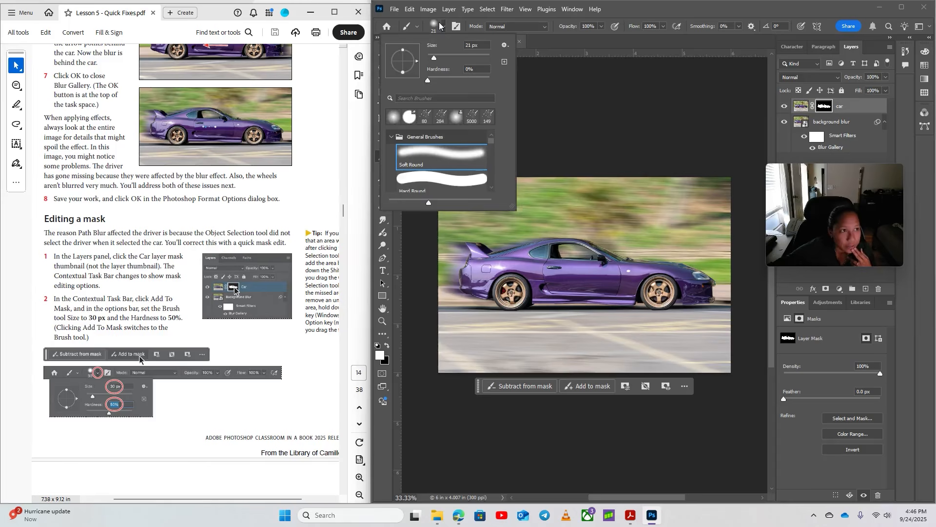
pyautogui.moveTo(435, 59); pyautogui.dragTo(437, 59)
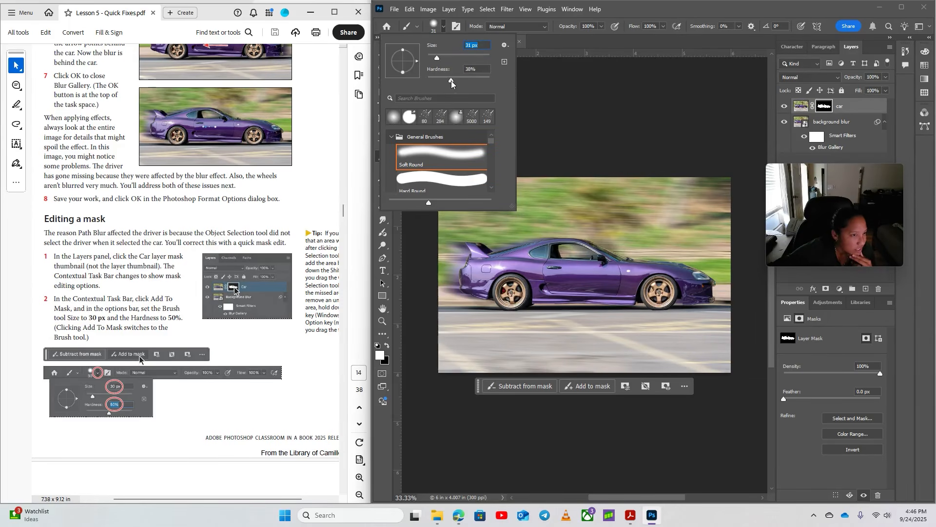
pyautogui.moveTo(458, 80); pyautogui.dragTo(459, 81)
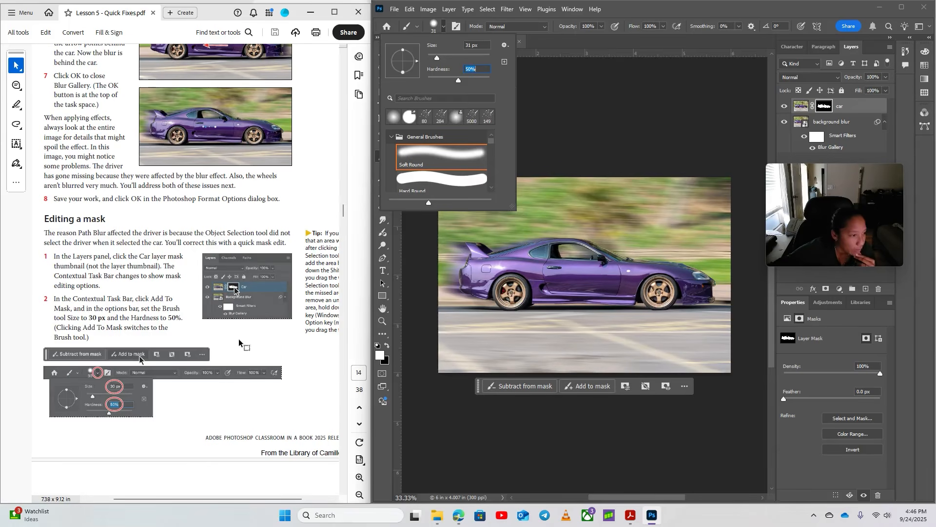
# Step: Paint on the car layer's mask near the back of the open car window to reveal the driver
pyautogui.scroll(-5, 229, 354)
pyautogui.scroll(-1, 229, 354)
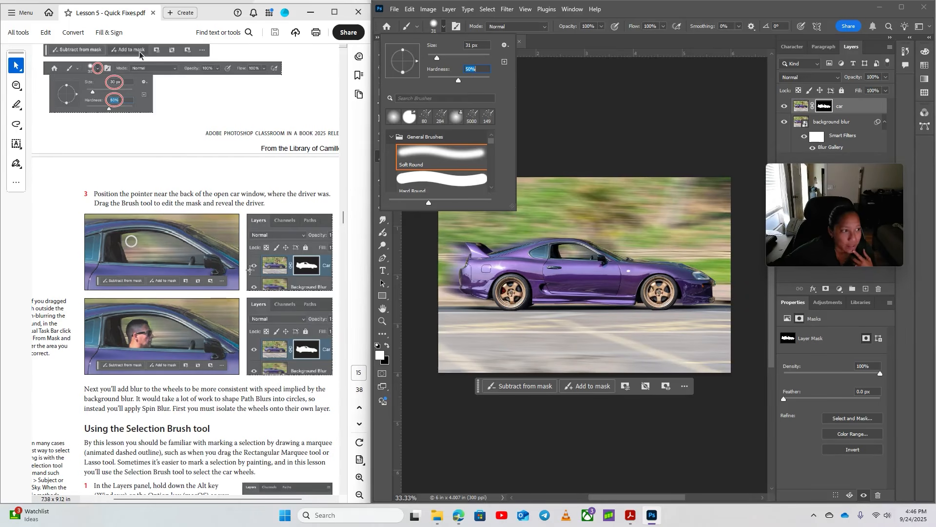
pyautogui.scroll(-5, 277, 369)
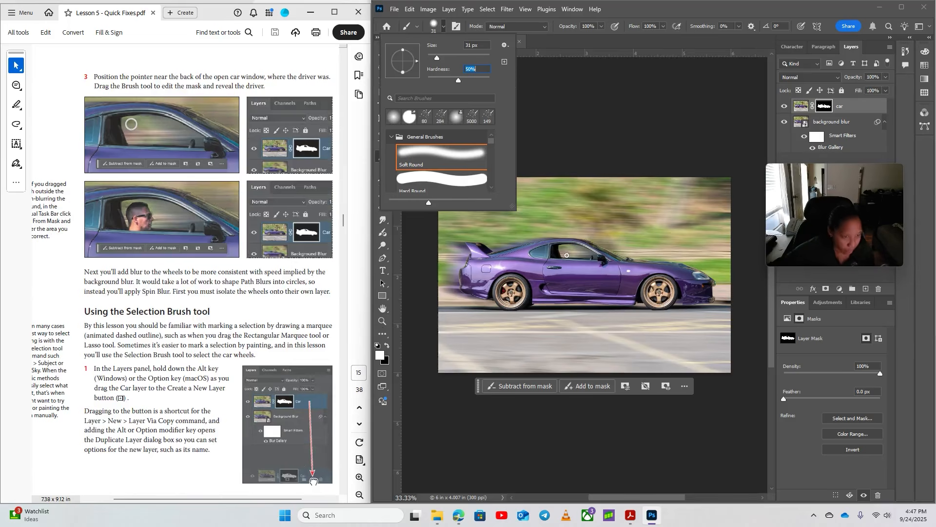
pyautogui.click(658, 203)
pyautogui.scroll(8, 573, 254)
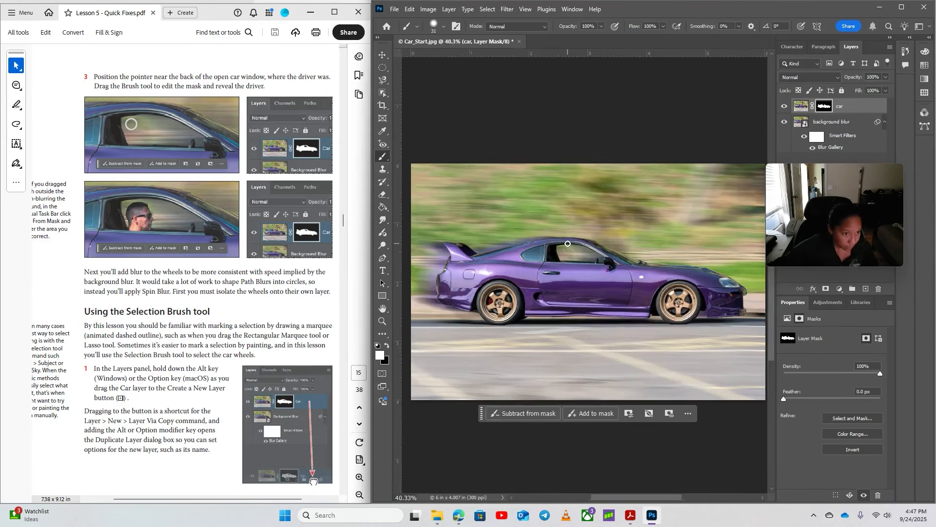
pyautogui.scroll(5, 587, 274)
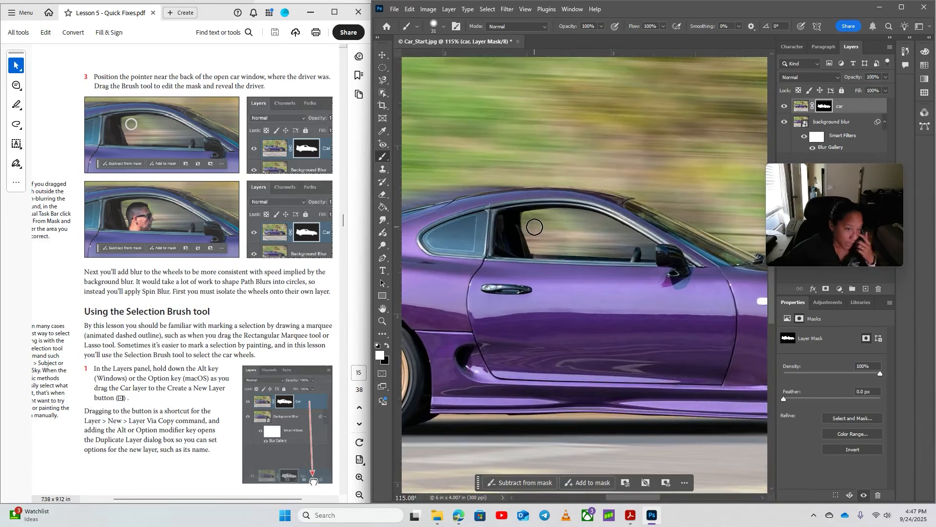
pyautogui.moveTo(543, 227)
pyautogui.mouseDown()
pyautogui.moveTo(565, 243)
pyautogui.moveTo(555, 250)
pyautogui.moveTo(532, 246)
pyautogui.moveTo(550, 233)
pyautogui.moveTo(540, 231)
pyautogui.moveTo(544, 219)
pyautogui.moveTo(565, 221)
pyautogui.moveTo(571, 237)
pyautogui.moveTo(559, 270)
pyautogui.moveTo(539, 260)
pyautogui.mouseUp()
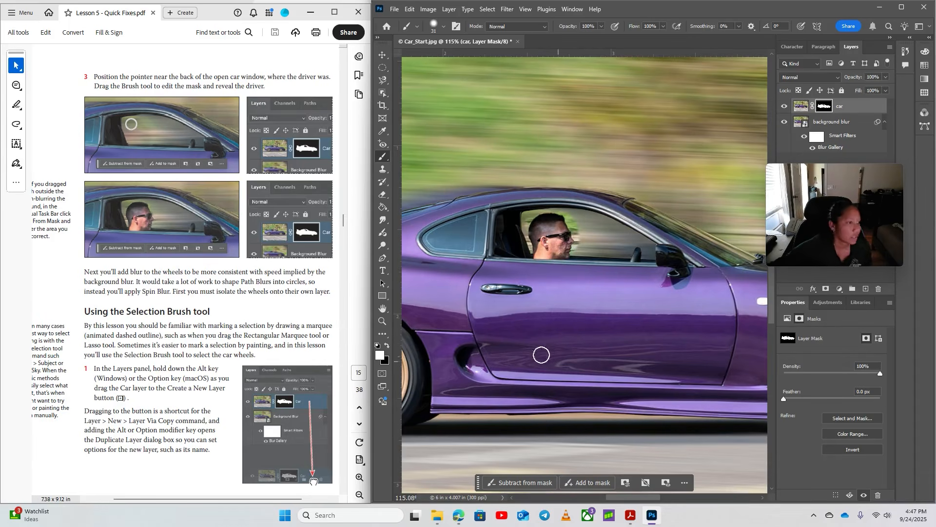
# Step: Duplicate the car layer within Car_Start.jpg and name the copy Wheels
pyautogui.scroll(-1, 129, 291)
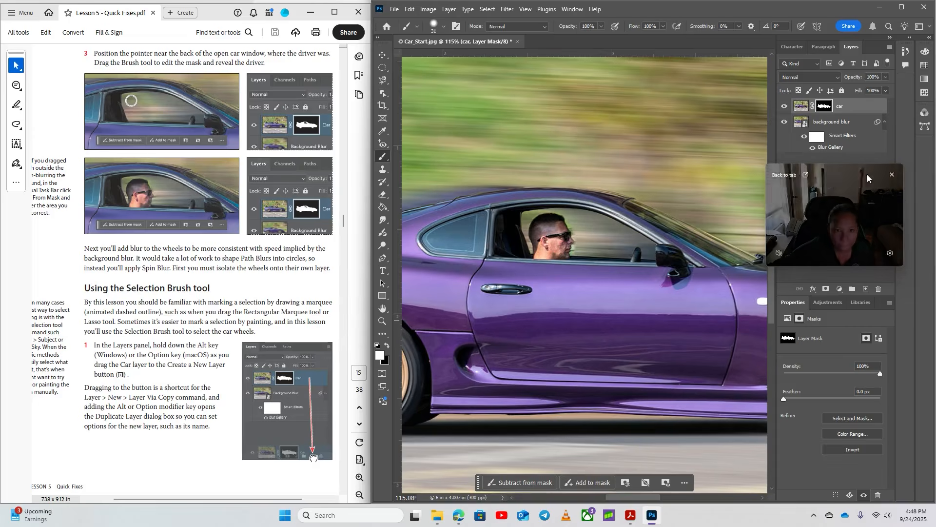
pyautogui.click(868, 201)
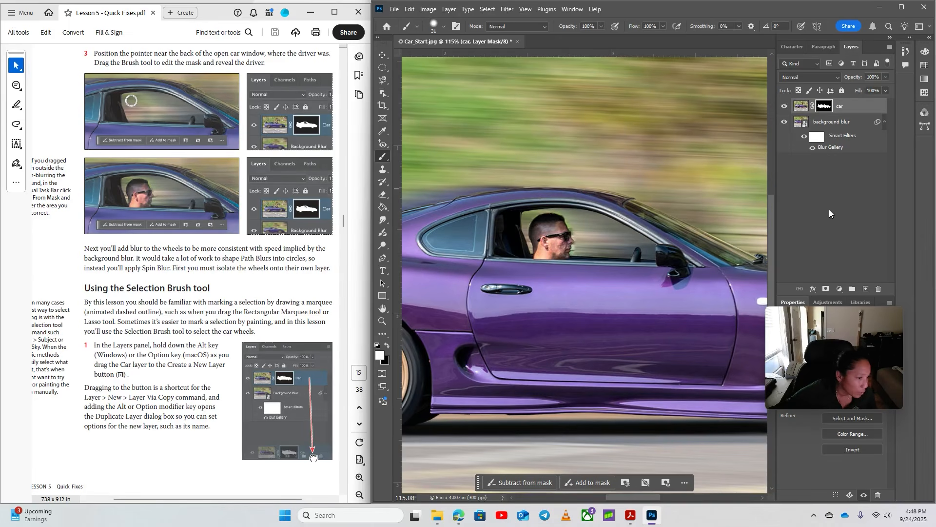
pyautogui.moveTo(852, 106); pyautogui.dragTo(863, 288)
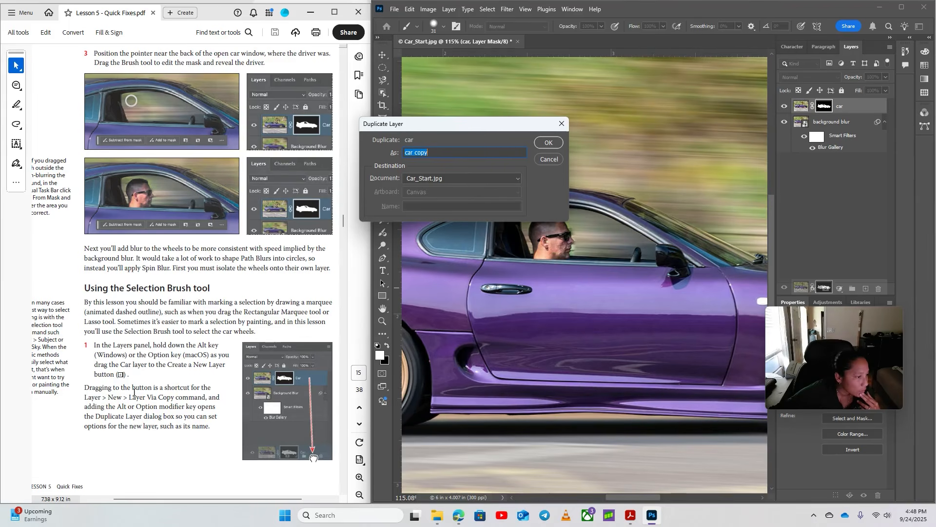
pyautogui.scroll(-10, 120, 427)
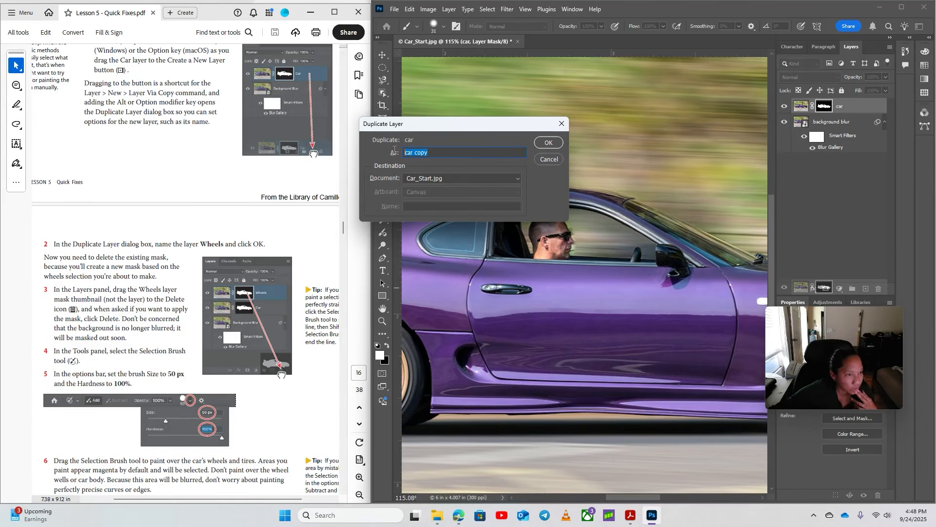
pyautogui.write('Wheels')
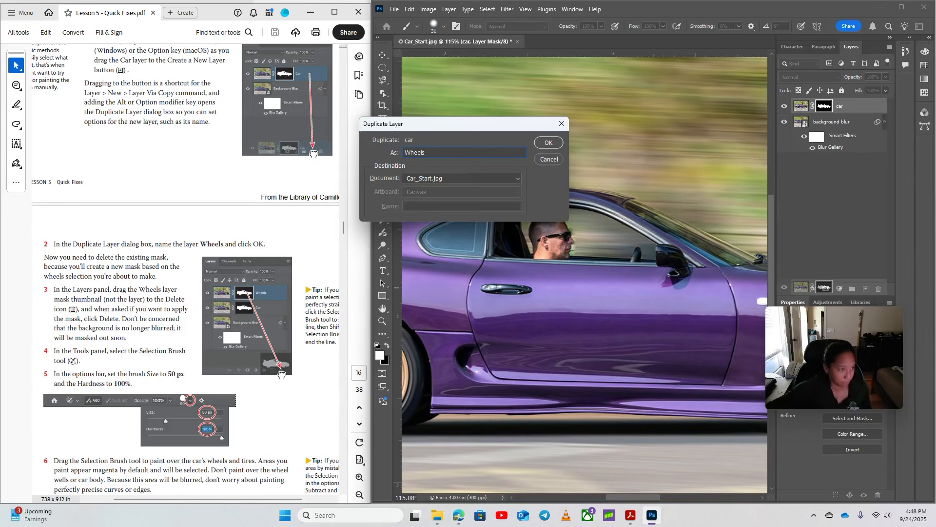
pyautogui.click(553, 142)
# Step: Delete the Wheels layer's mask without applying it to the layer
pyautogui.hotkey('ctrl', '0')
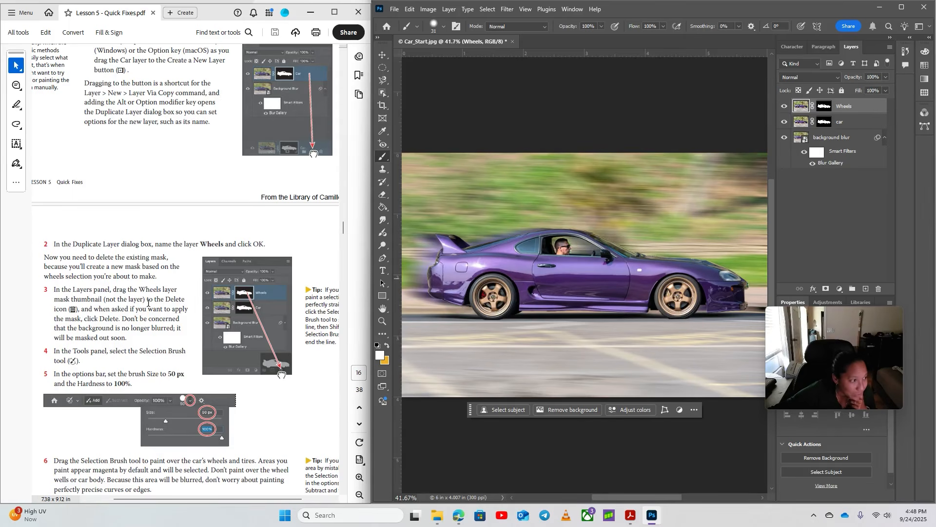
pyautogui.click(831, 109)
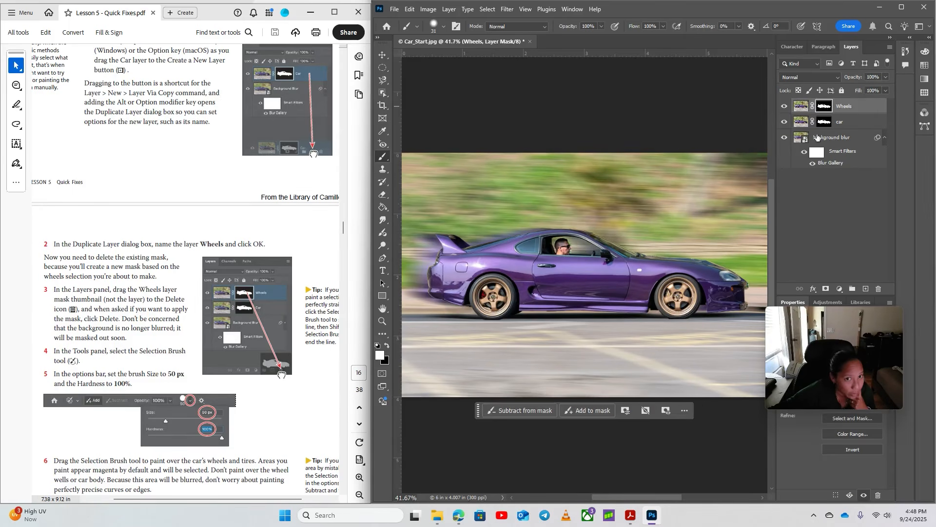
pyautogui.moveTo(824, 108); pyautogui.dragTo(879, 288)
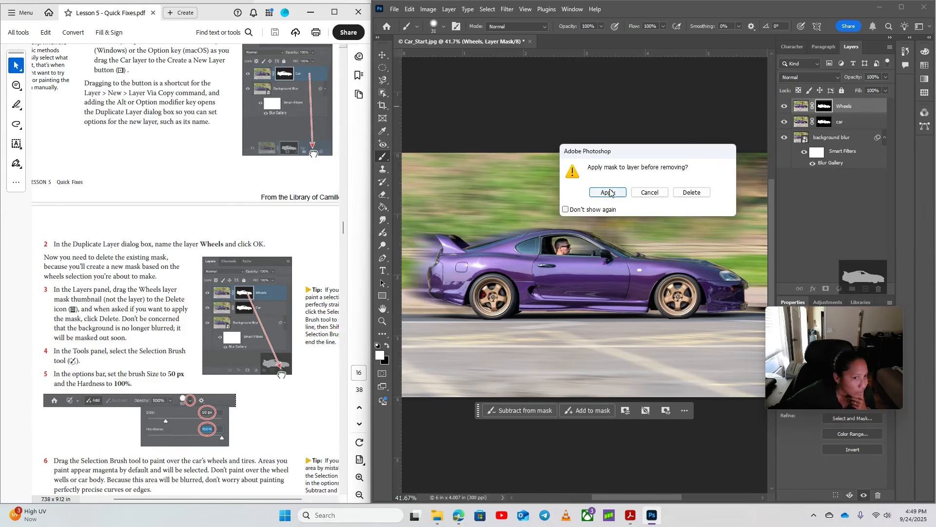
pyautogui.click(691, 192)
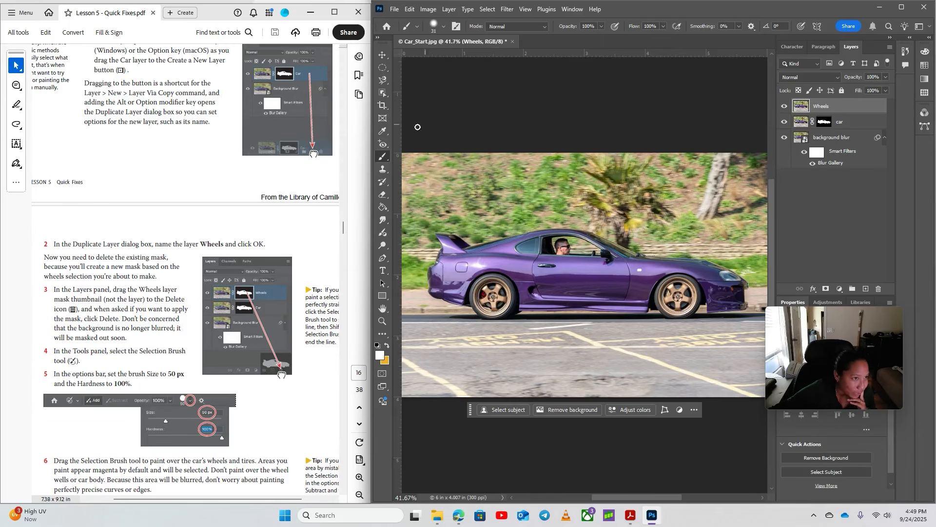
# Step: Activate the Selection Brush tool and set its brush size to 50 px
pyautogui.click(384, 94)
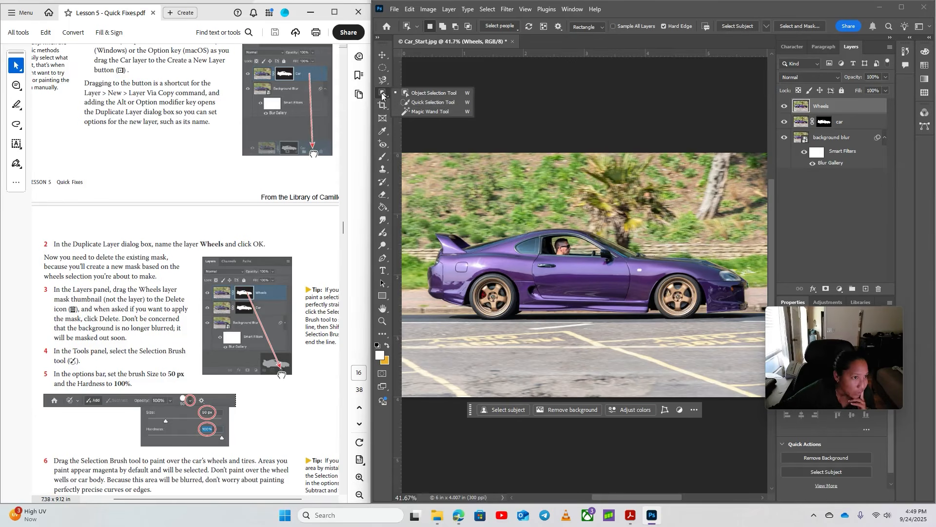
pyautogui.click(385, 96)
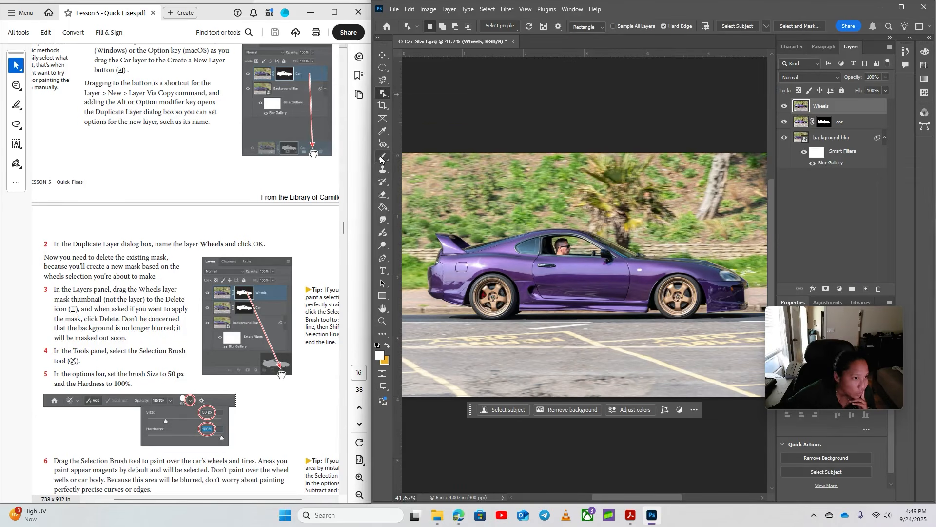
pyautogui.click(381, 159)
pyautogui.click(381, 159)
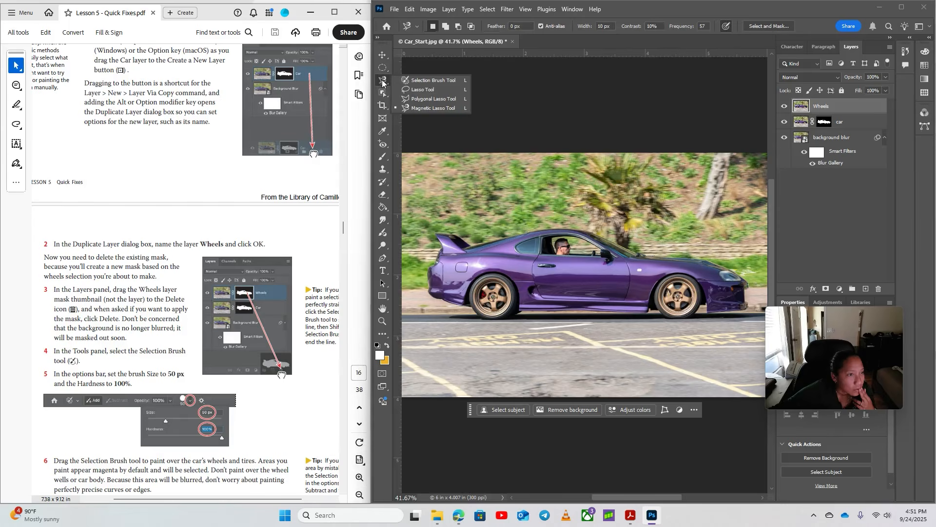
pyautogui.click(383, 82)
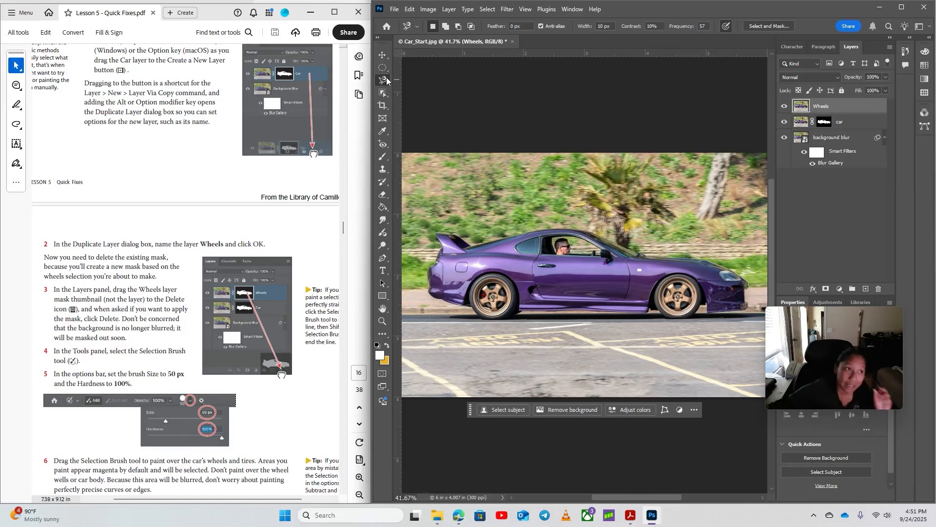
pyautogui.rightClick(386, 77)
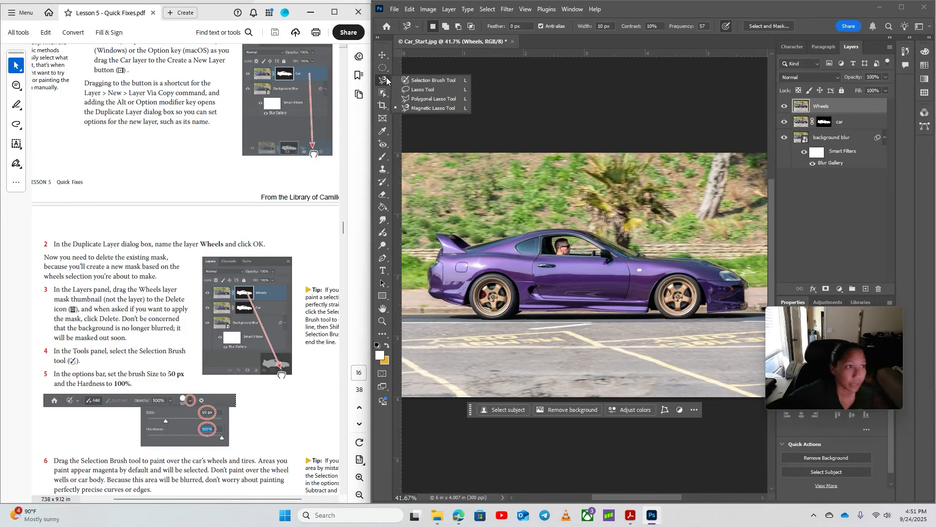
pyautogui.click(424, 82)
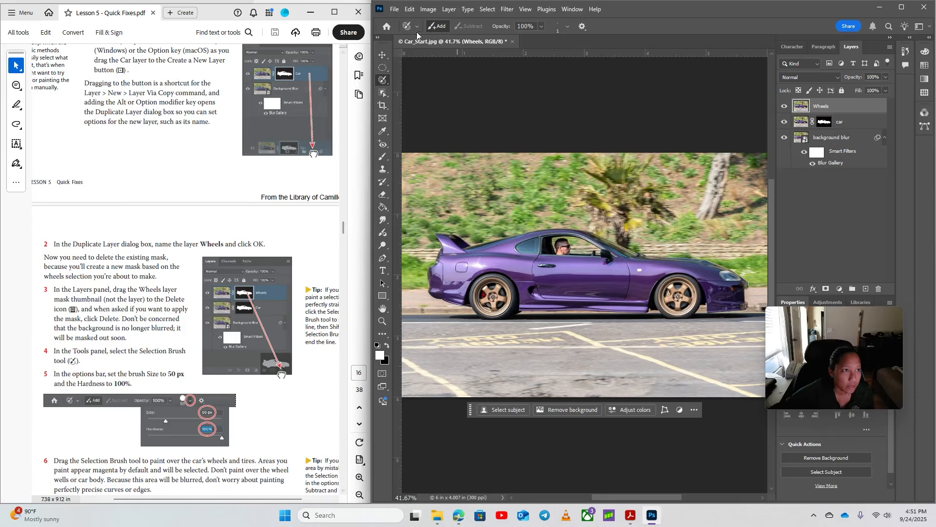
pyautogui.click(567, 28)
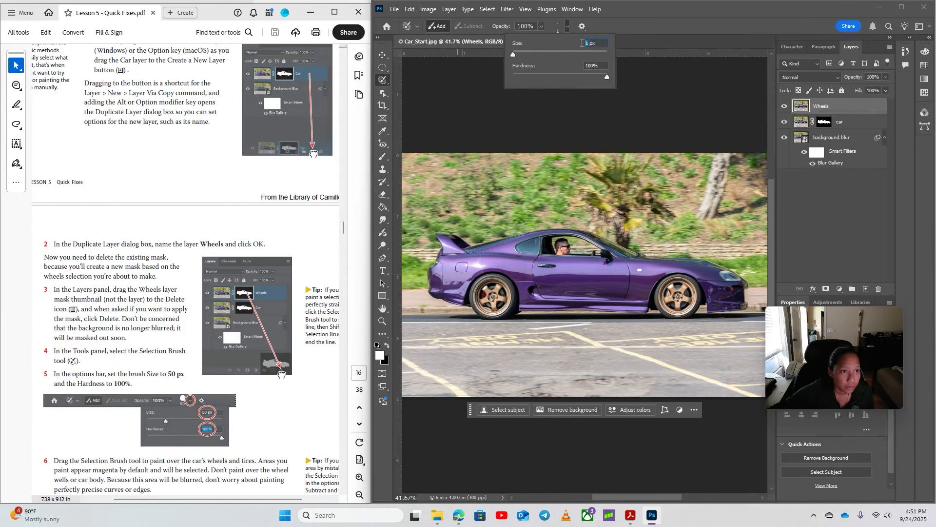
pyautogui.write('50')
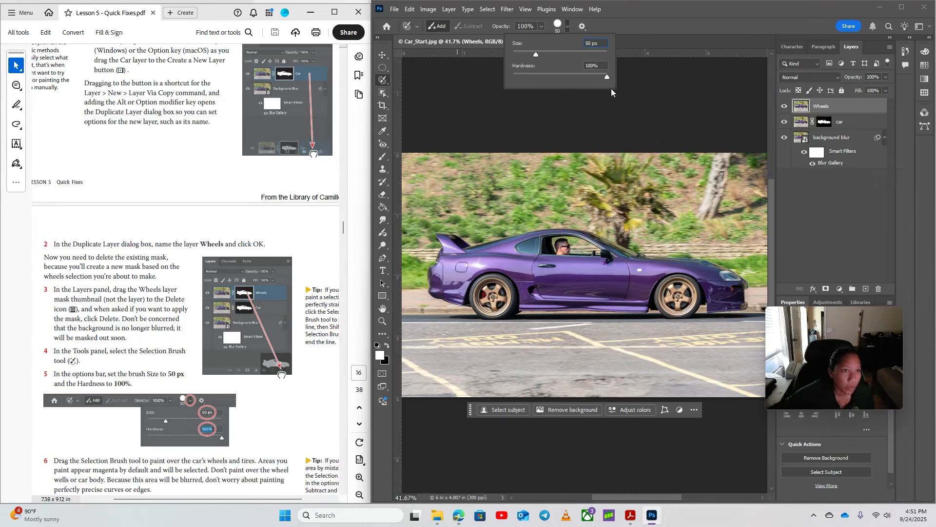
# Step: Paint over both of the car's wheels and tires with the Selection Brush and add a layer mask to Wheels from that selection
pyautogui.scroll(-3, 208, 361)
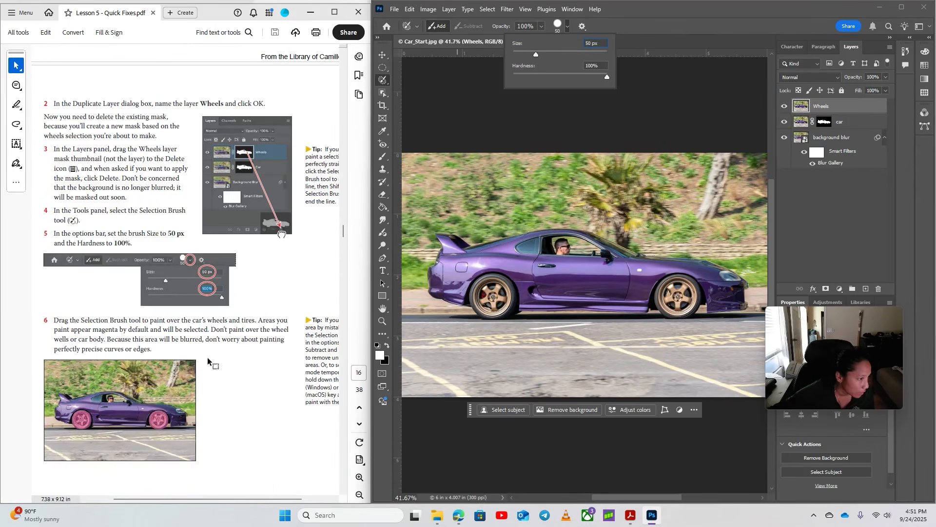
pyautogui.scroll(-2, 207, 361)
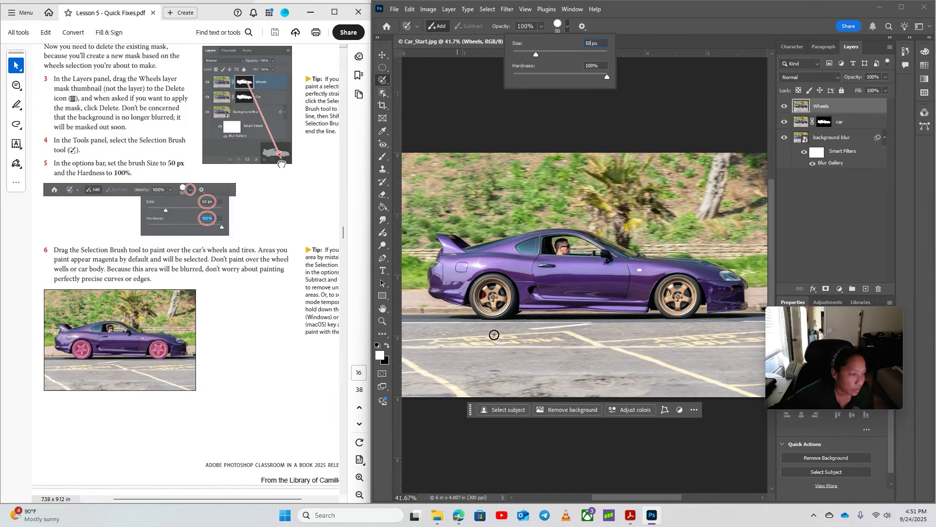
pyautogui.moveTo(485, 282)
pyautogui.mouseDown()
pyautogui.moveTo(505, 291)
pyautogui.moveTo(508, 308)
pyautogui.moveTo(480, 314)
pyautogui.moveTo(474, 293)
pyautogui.moveTo(489, 280)
pyautogui.moveTo(510, 287)
pyautogui.moveTo(509, 311)
pyautogui.moveTo(481, 298)
pyautogui.moveTo(487, 282)
pyautogui.moveTo(500, 295)
pyautogui.moveTo(489, 295)
pyautogui.mouseUp()
pyautogui.moveTo(697, 294)
pyautogui.mouseDown()
pyautogui.moveTo(680, 301)
pyautogui.moveTo(687, 288)
pyautogui.moveTo(675, 284)
pyautogui.moveTo(664, 289)
pyautogui.moveTo(666, 304)
pyautogui.moveTo(683, 309)
pyautogui.moveTo(696, 289)
pyautogui.moveTo(674, 293)
pyautogui.moveTo(682, 301)
pyautogui.moveTo(688, 288)
pyautogui.moveTo(673, 284)
pyautogui.moveTo(660, 296)
pyautogui.moveTo(697, 298)
pyautogui.moveTo(688, 282)
pyautogui.moveTo(661, 296)
pyautogui.mouseUp()
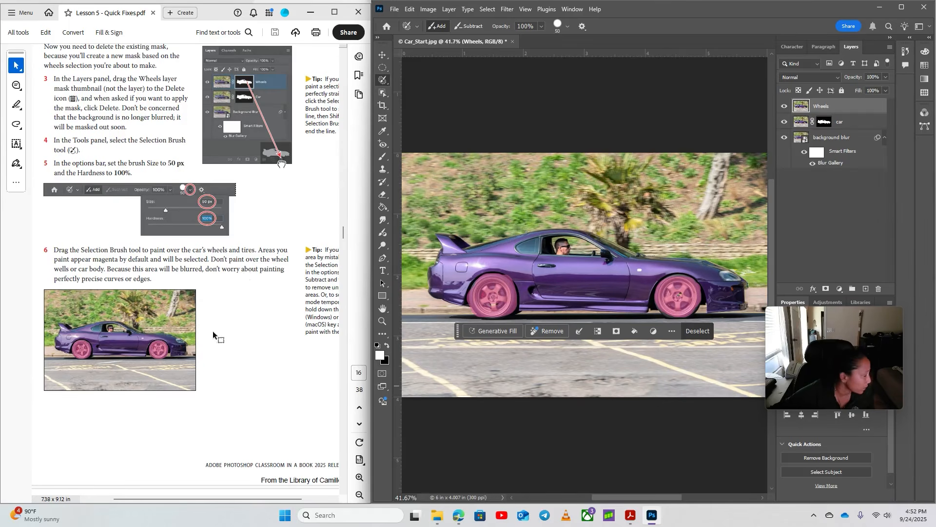
pyautogui.scroll(-5, 156, 331)
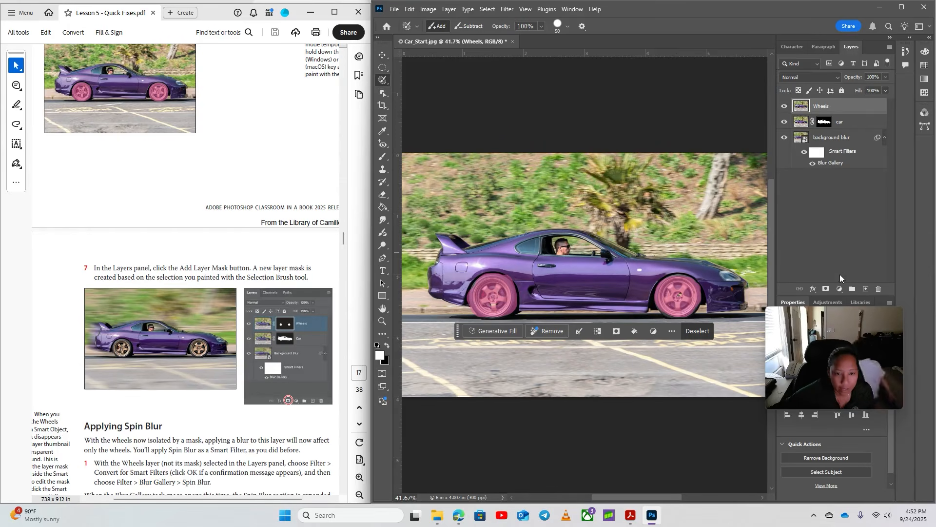
pyautogui.click(826, 289)
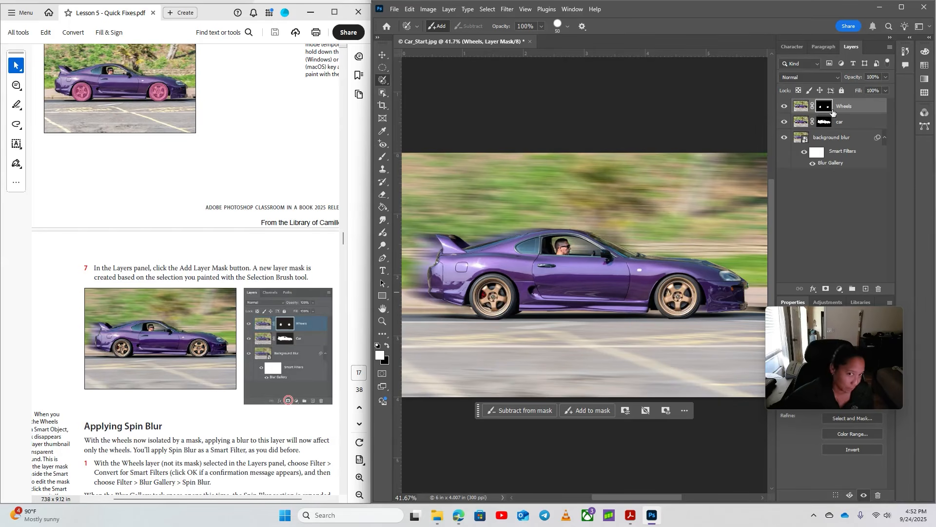
# Step: Select the Wheels layer itself rather than its mask and convert it for Smart Filters
pyautogui.scroll(-3, 171, 405)
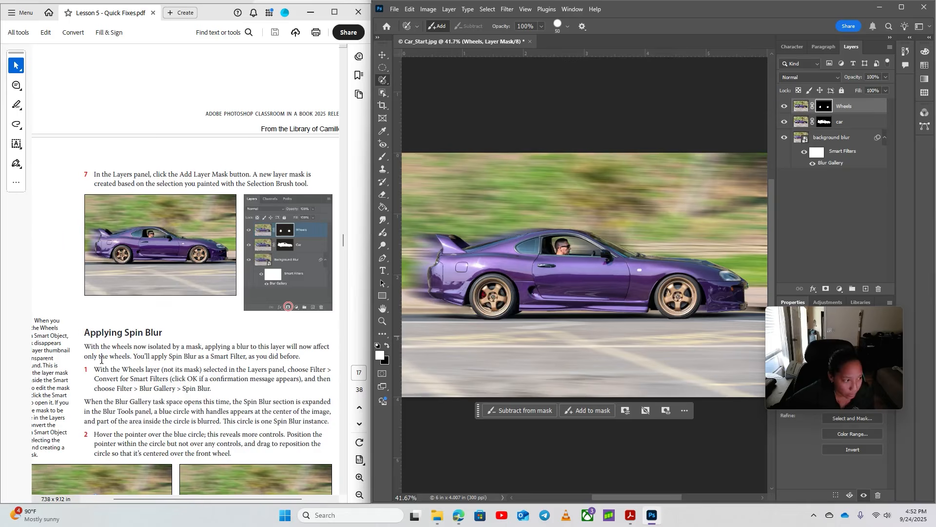
pyautogui.scroll(-2, 167, 364)
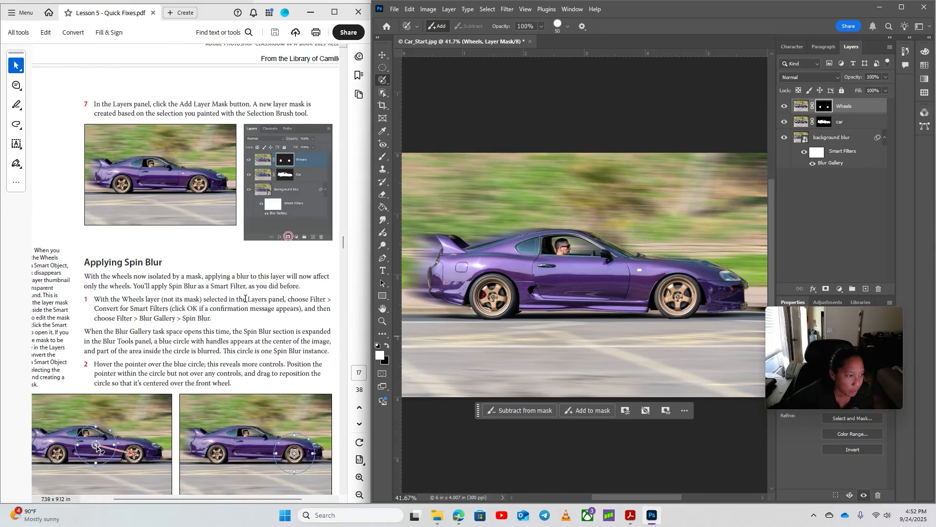
pyautogui.scroll(-1, 106, 316)
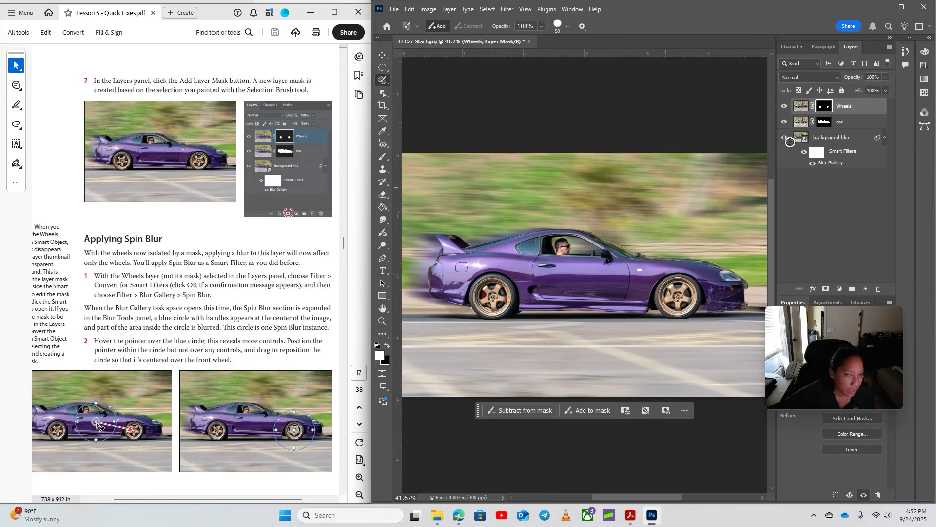
pyautogui.click(799, 105)
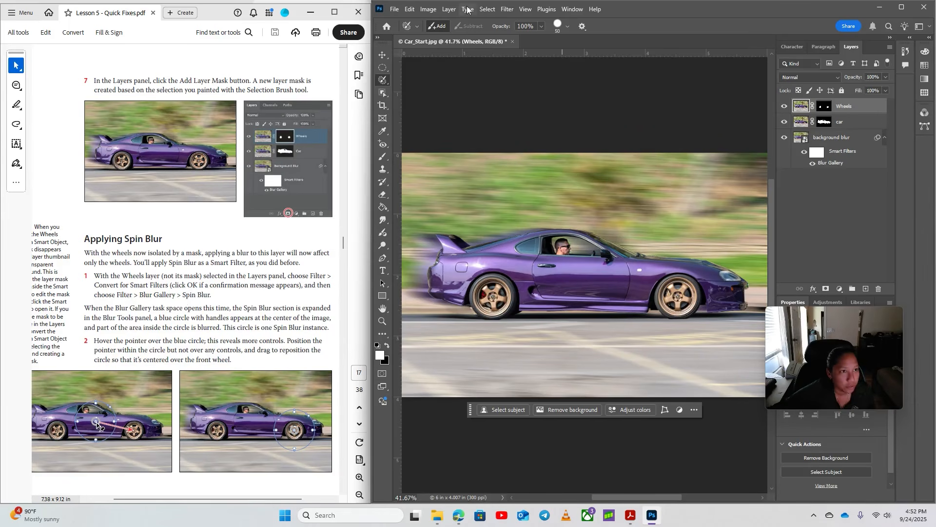
pyautogui.click(507, 8)
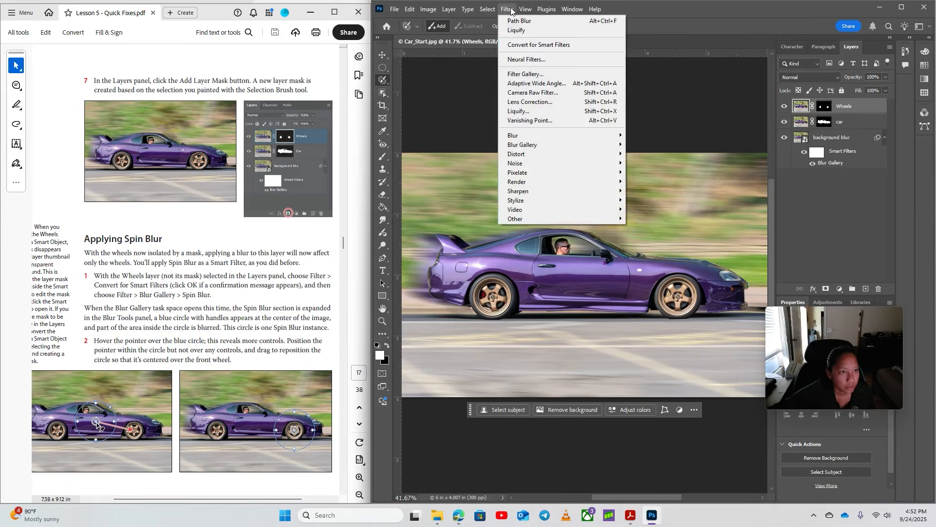
pyautogui.click(523, 45)
pyautogui.click(641, 192)
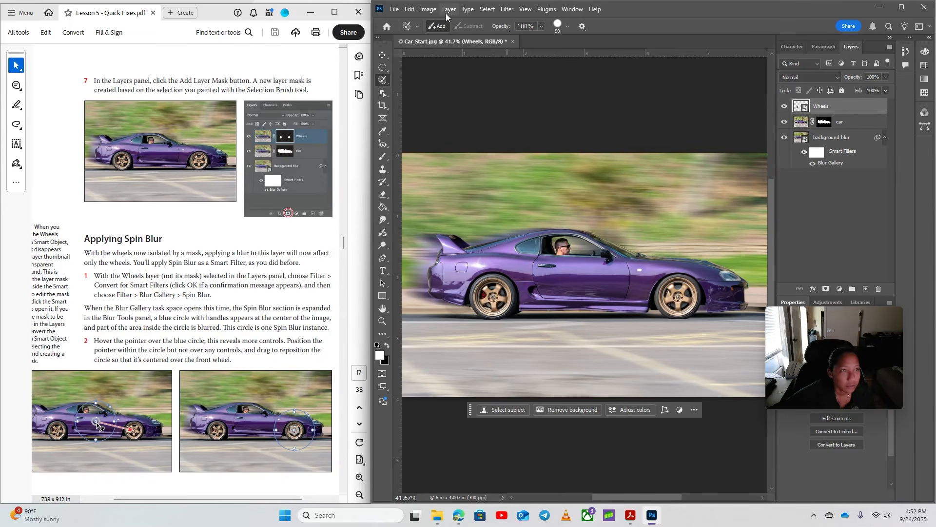
# Step: Start a Spin Blur from the Blur Gallery on the Wheels layer and center its blur circle over the front wheel
pyautogui.click(507, 9)
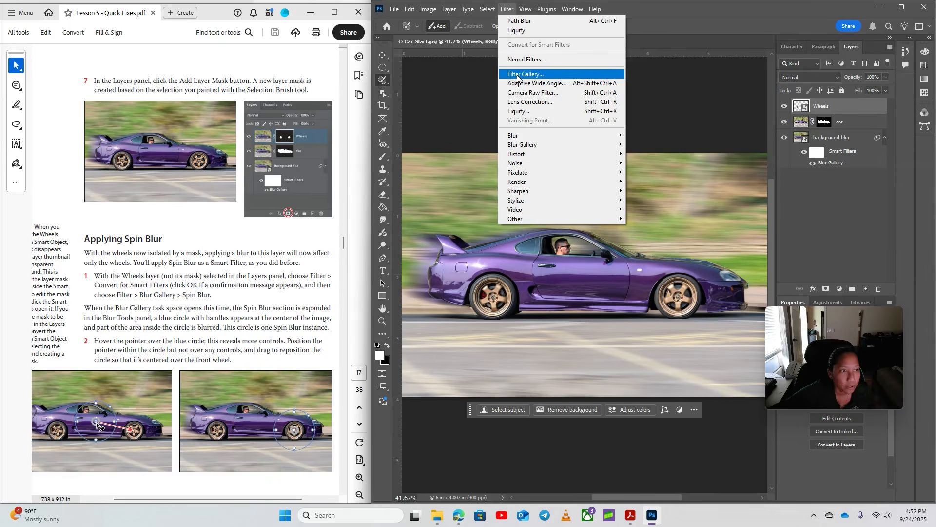
pyautogui.moveTo(522, 145)
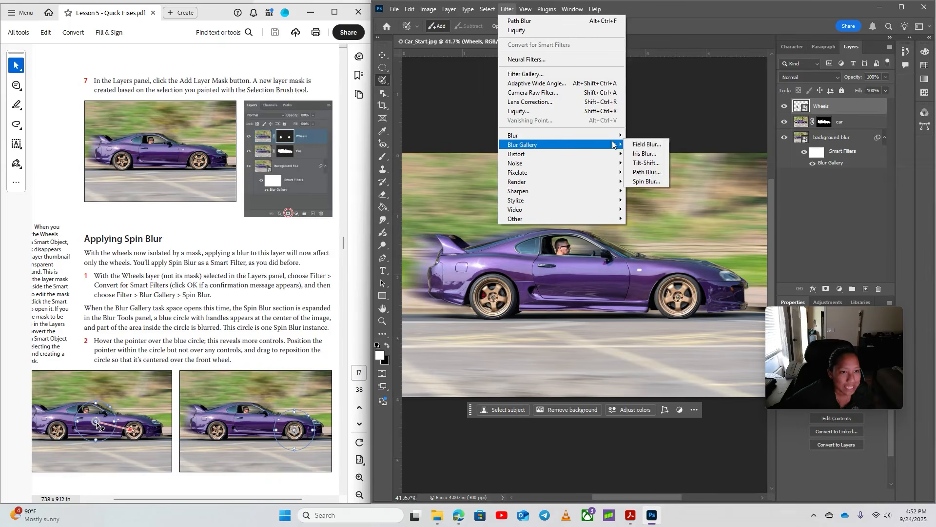
pyautogui.click(649, 181)
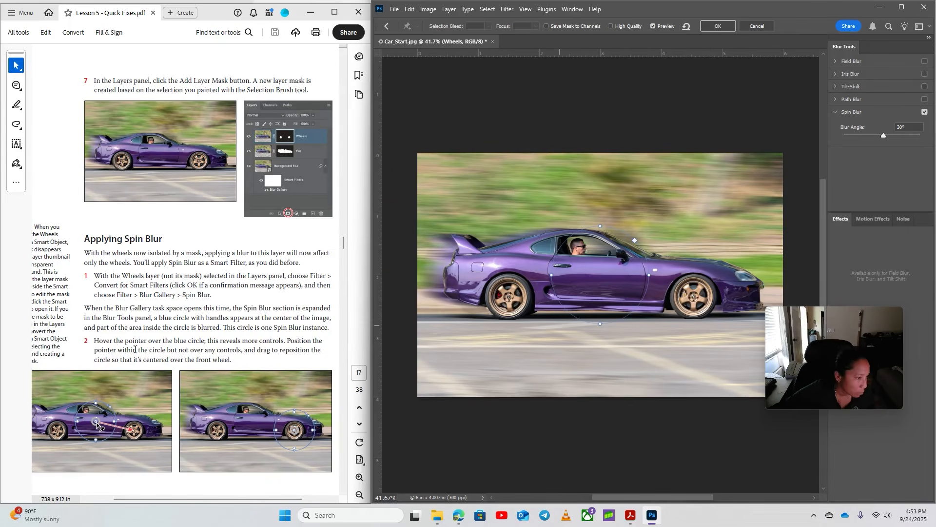
pyautogui.moveTo(603, 268)
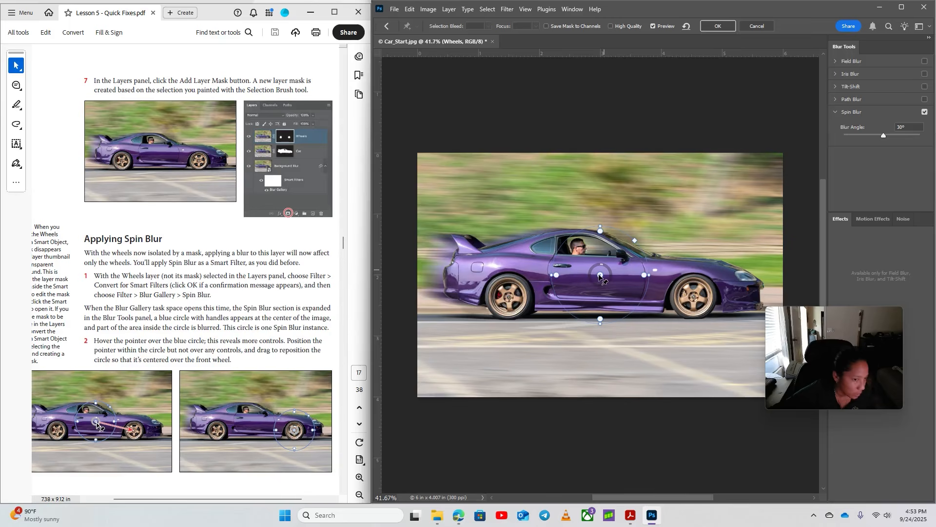
pyautogui.moveTo(599, 276); pyautogui.dragTo(693, 298)
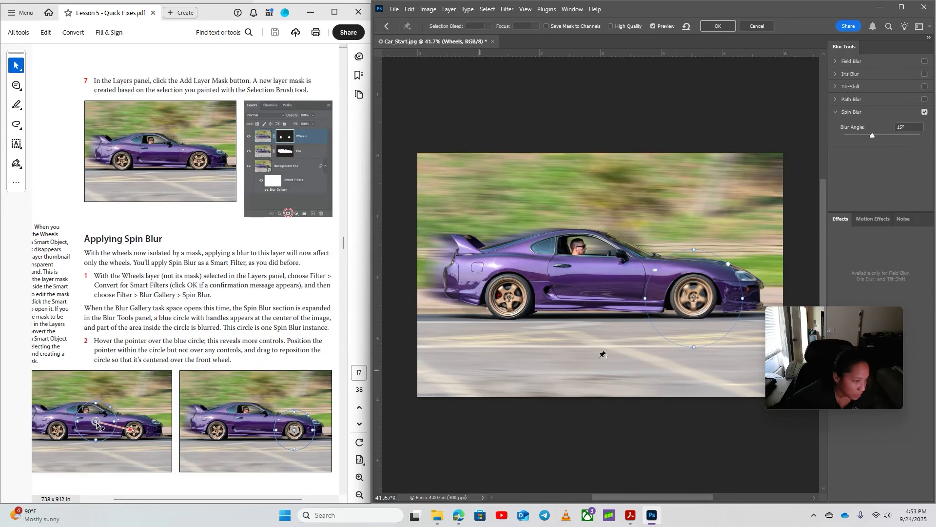
# Step: Consult the lesson's instructions for adjusting the front wheel blur and apply the Spin Blur to the Wheels layer
pyautogui.scroll(-3, 266, 346)
pyautogui.scroll(-10, 266, 346)
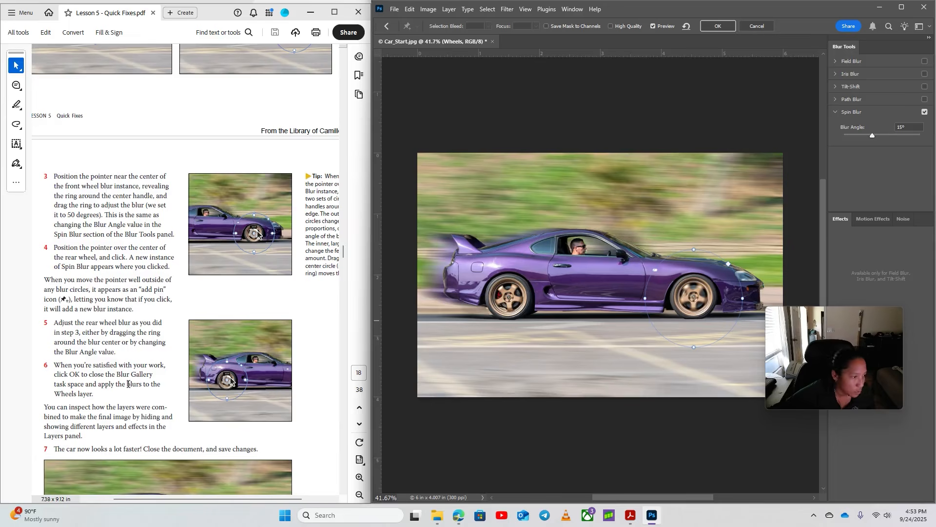
pyautogui.moveTo(684, 304)
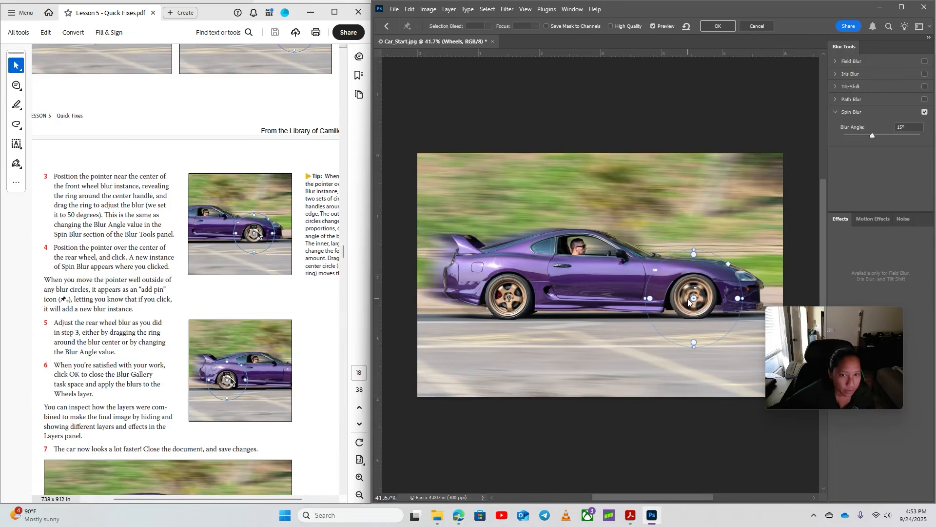
pyautogui.click(725, 27)
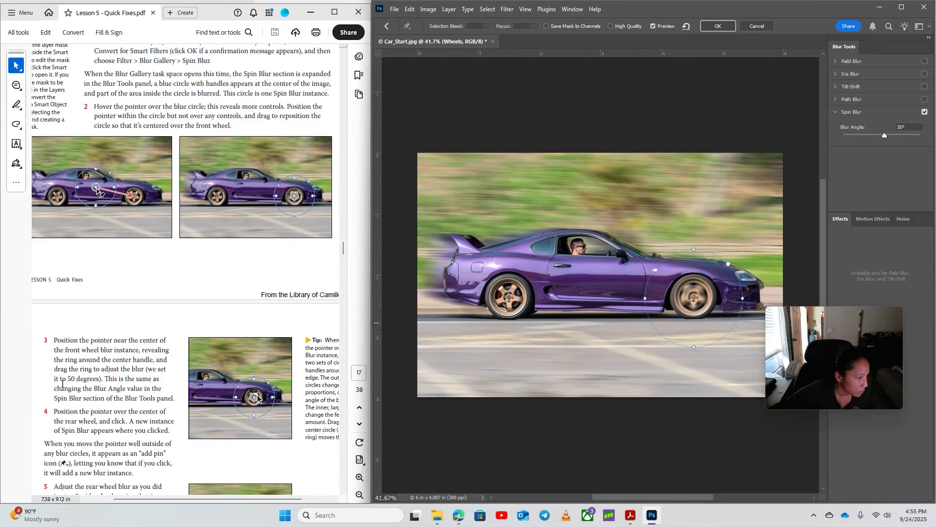
# Step: Increase the front wheel's Spin Blur angle to 47° and apply the change to the Wheels layer
pyautogui.moveTo(703, 292)
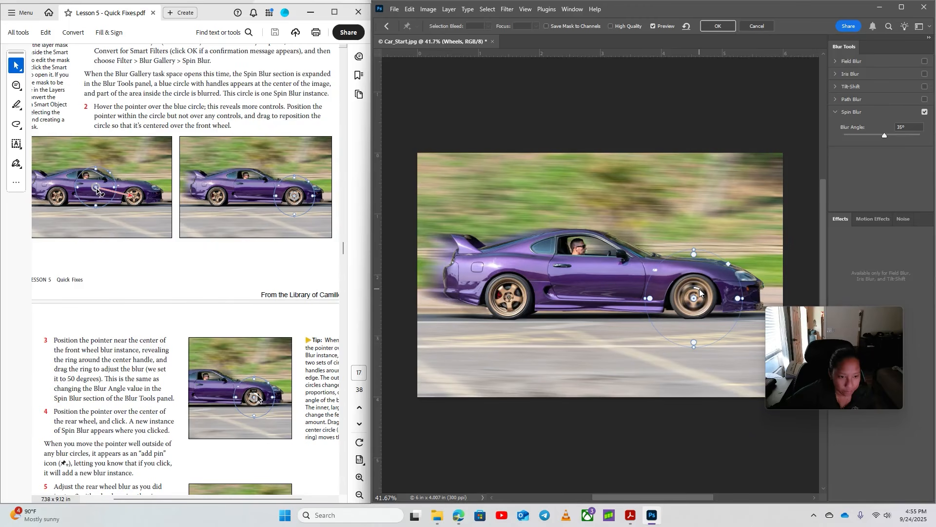
pyautogui.moveTo(700, 291); pyautogui.dragTo(703, 295)
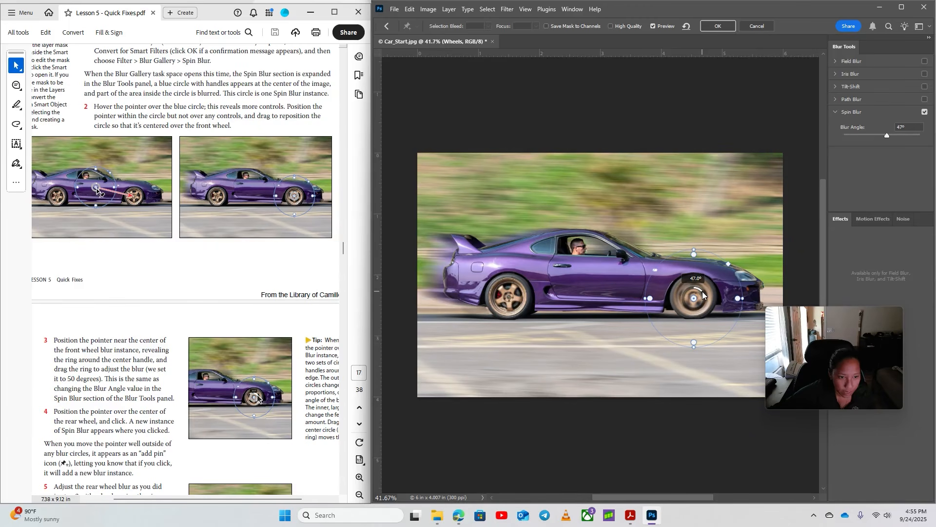
pyautogui.click(720, 27)
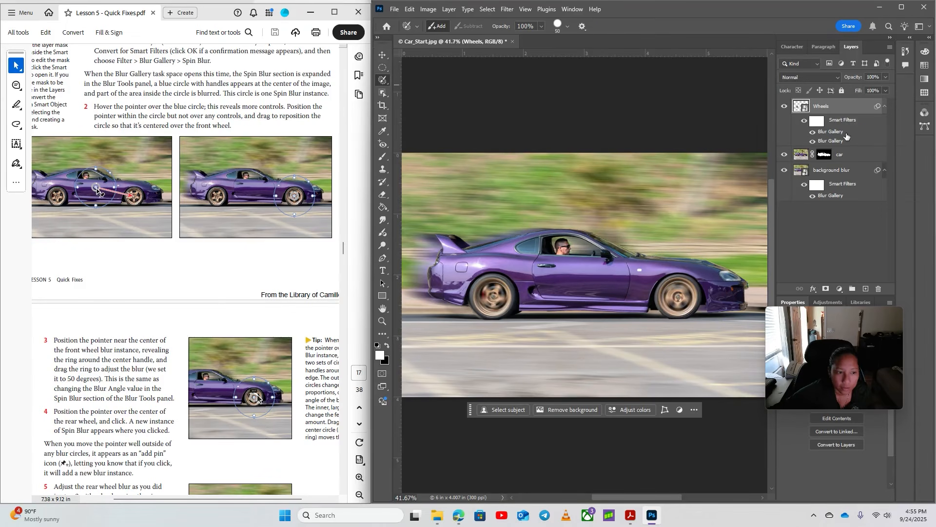
# Step: Reopen the upper Blur Gallery smart filter on the Wheels layer and set the rear wheel's Spin Blur angle to 51°
pyautogui.doubleClick(834, 133)
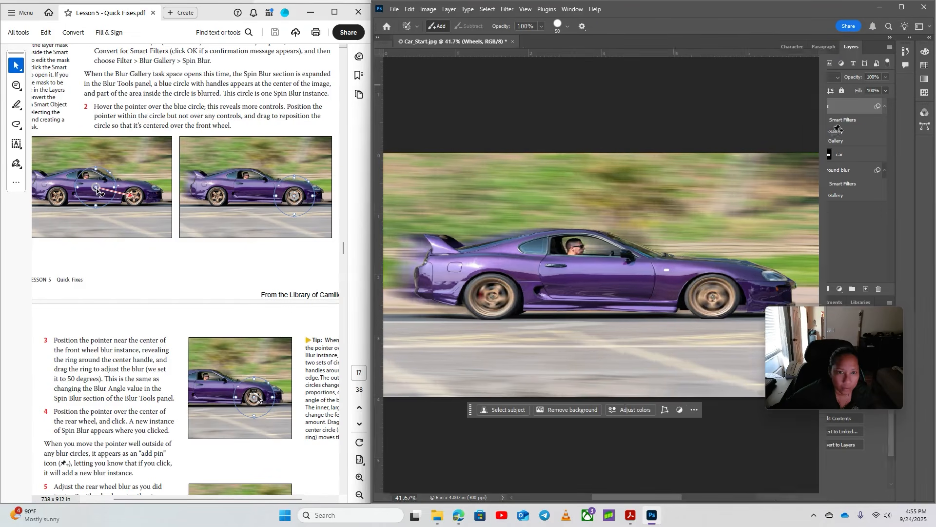
pyautogui.moveTo(516, 286); pyautogui.dragTo(519, 291)
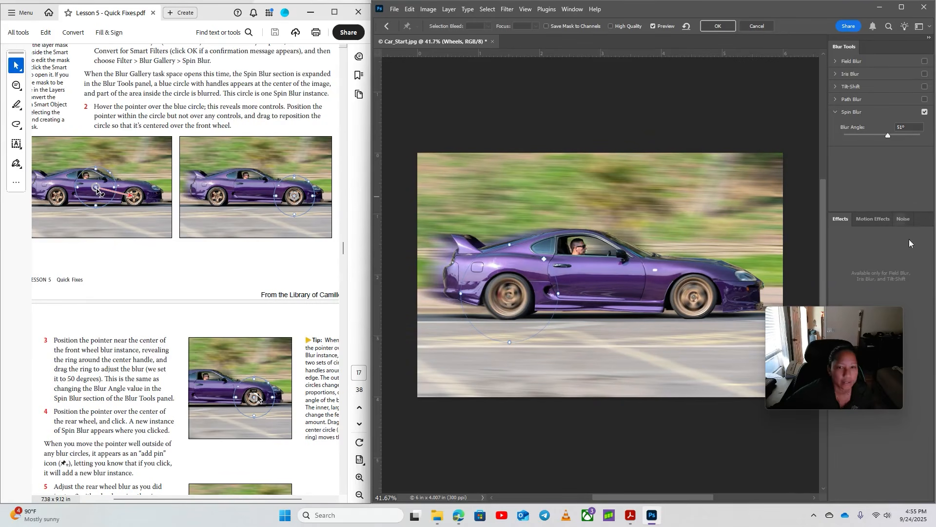
pyautogui.moveTo(811, 405); pyautogui.dragTo(839, 366)
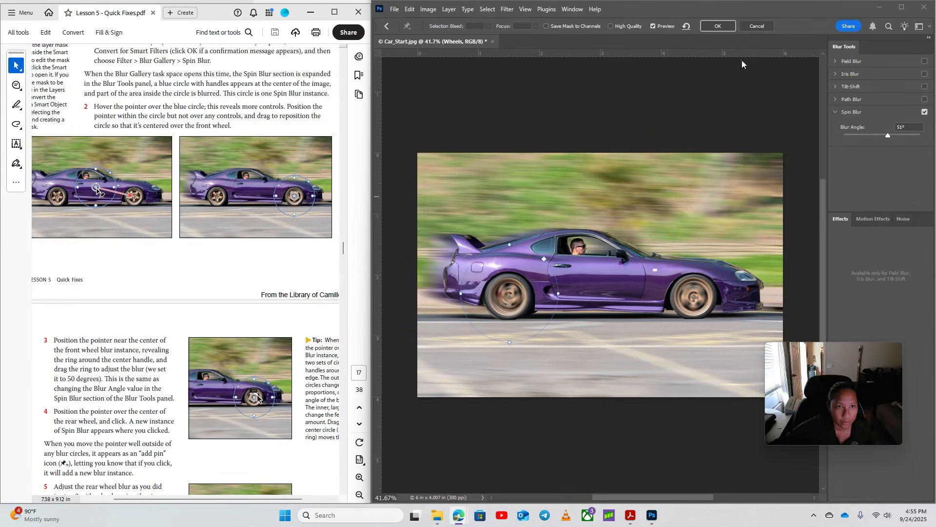
pyautogui.scroll(-3, 109, 396)
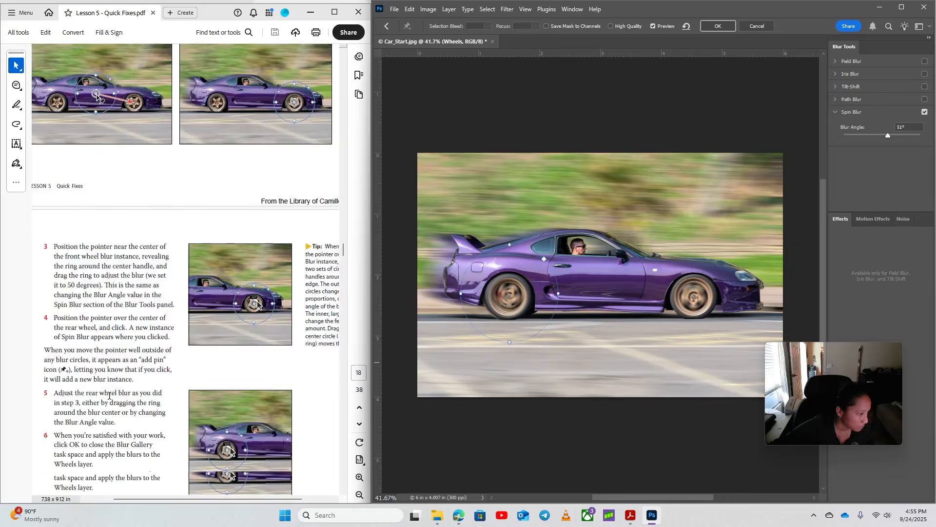
# Step: Review the remaining Spin Blur instructions in the lesson PDF and apply the wheel blurs to the Wheels layer
pyautogui.scroll(-2, 109, 396)
pyautogui.scroll(-3, 111, 347)
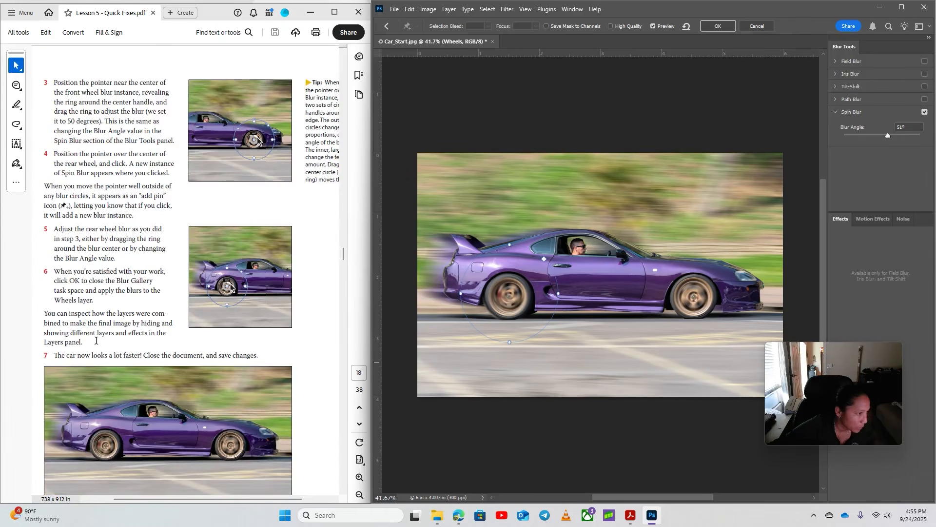
pyautogui.scroll(-1, 105, 351)
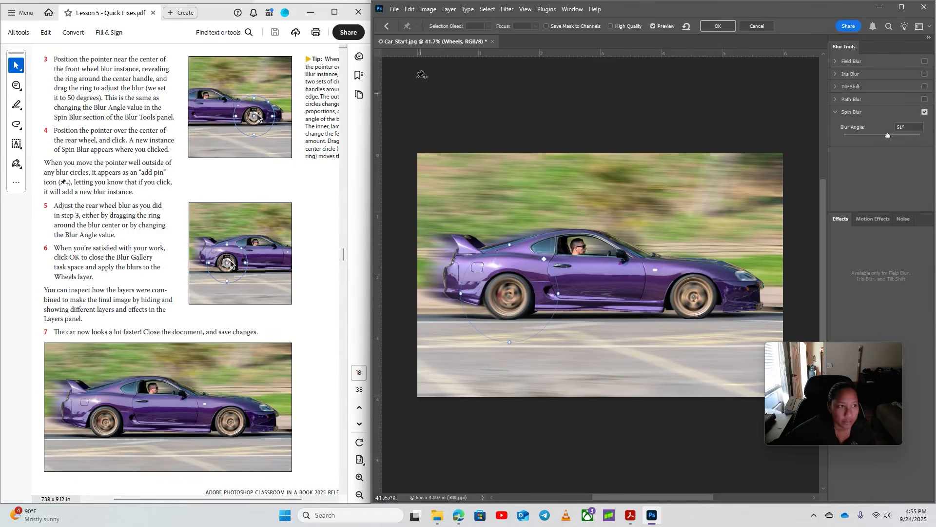
pyautogui.click(718, 25)
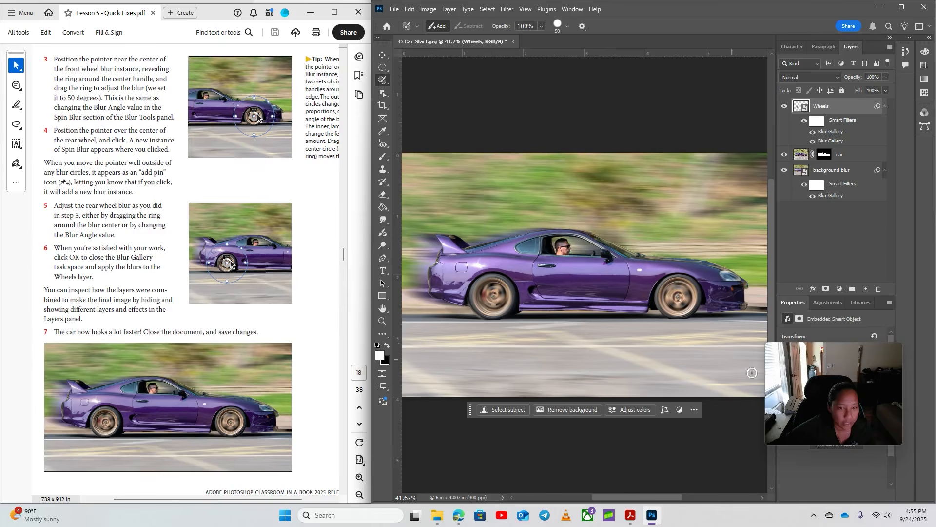
pyautogui.moveTo(834, 354)
pyautogui.mouseDown()
pyautogui.moveTo(830, 400)
pyautogui.moveTo(825, 223)
pyautogui.moveTo(837, 353)
pyautogui.mouseUp()
pyautogui.click(394, 8)
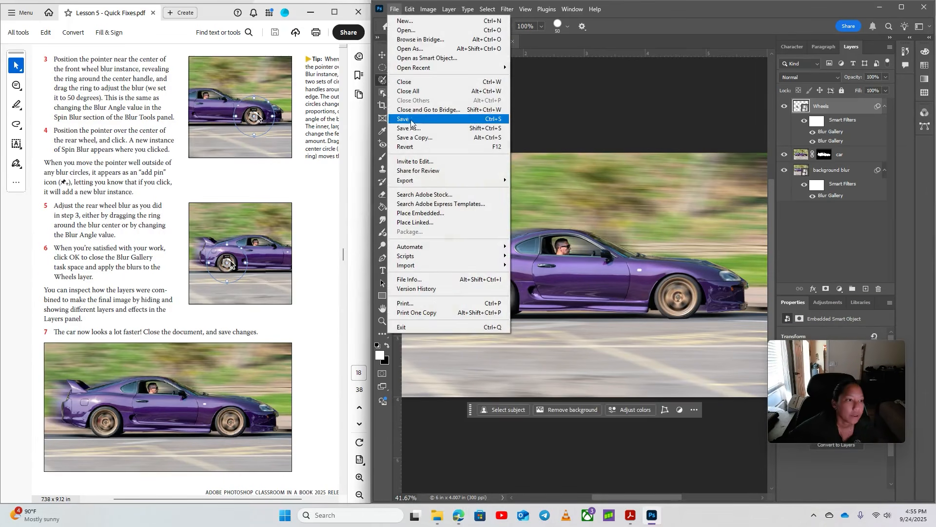
pyautogui.click(406, 120)
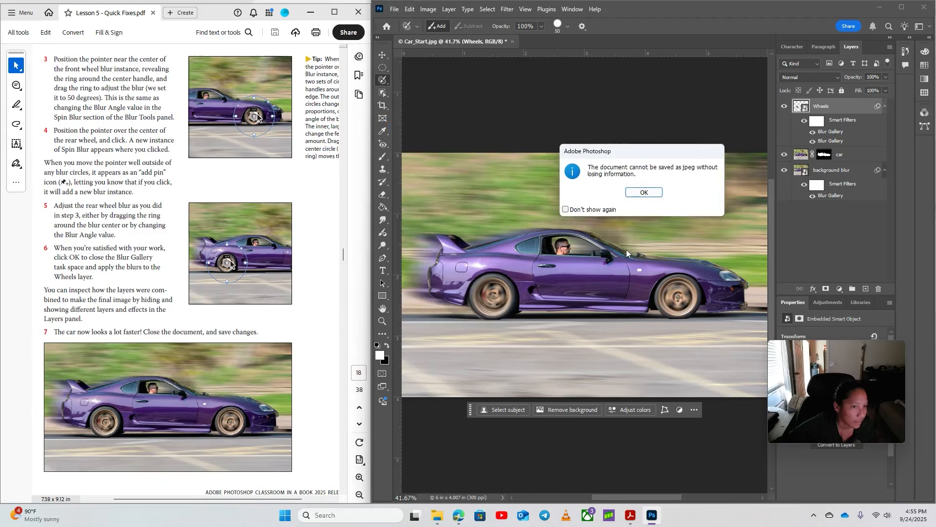
pyautogui.click(643, 192)
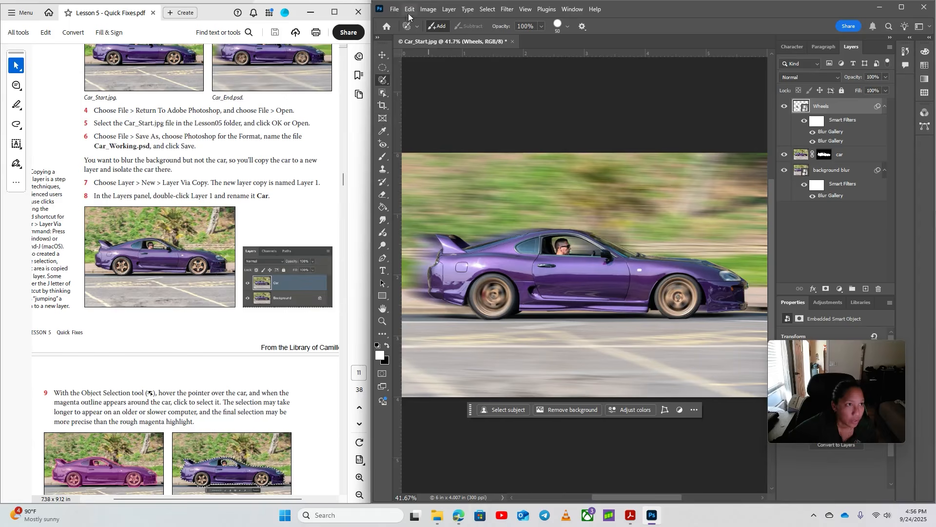
# Step: Save the car document in Photoshop format as Car_Working.psd in the Downloads folder, with Maximize Compatibility on
pyautogui.click(395, 9)
pyautogui.click(408, 128)
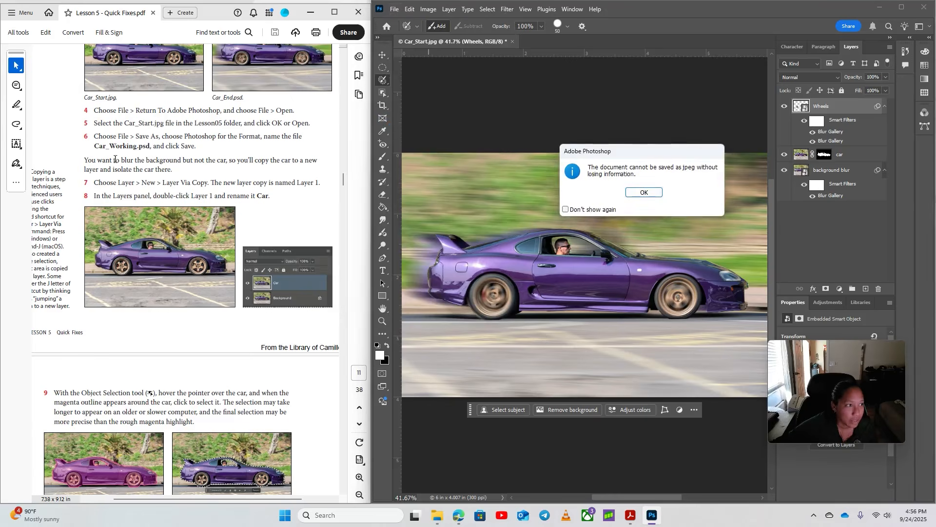
pyautogui.click(644, 193)
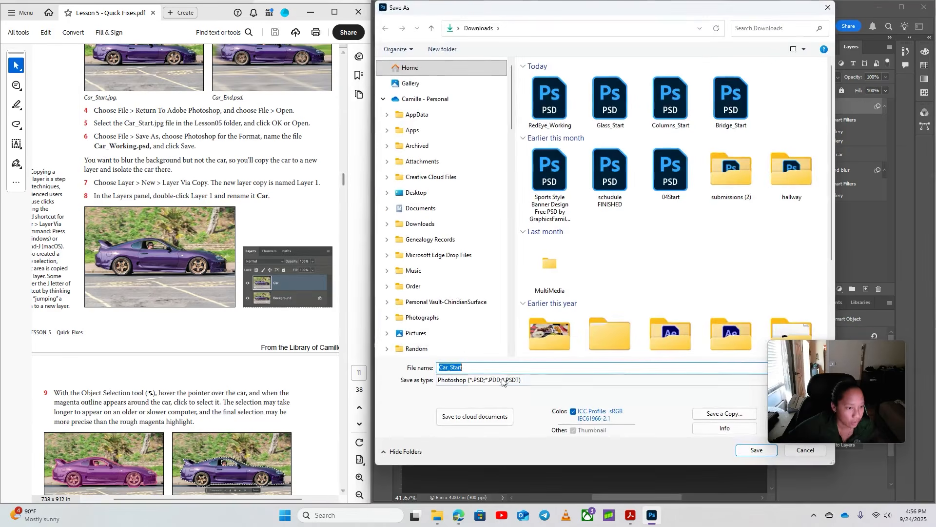
pyautogui.click(482, 368)
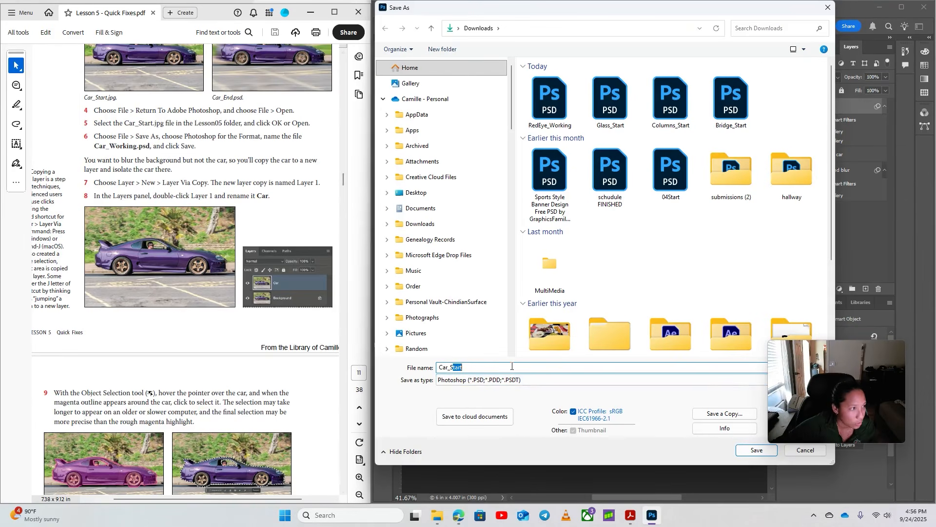
pyautogui.press('BackSpace')
pyautogui.press('BackSpace')
pyautogui.write('Wor')
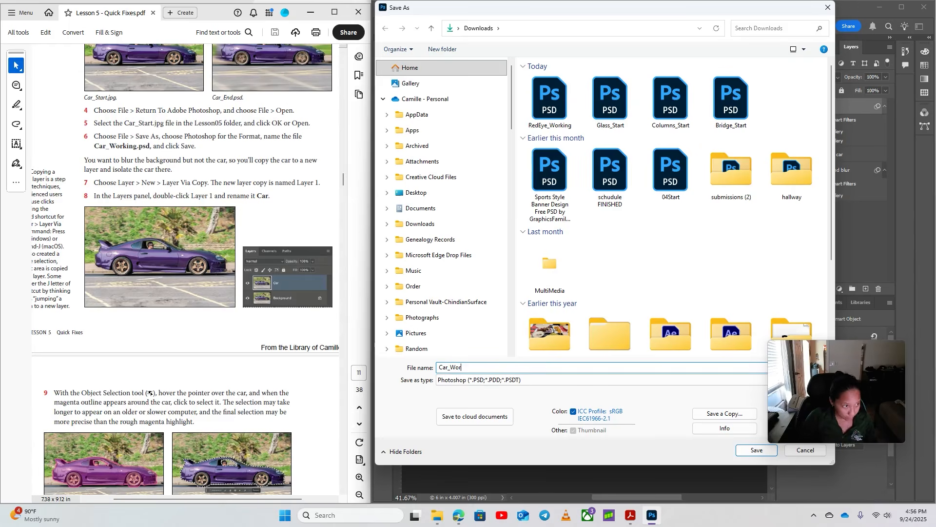
pyautogui.write('king')
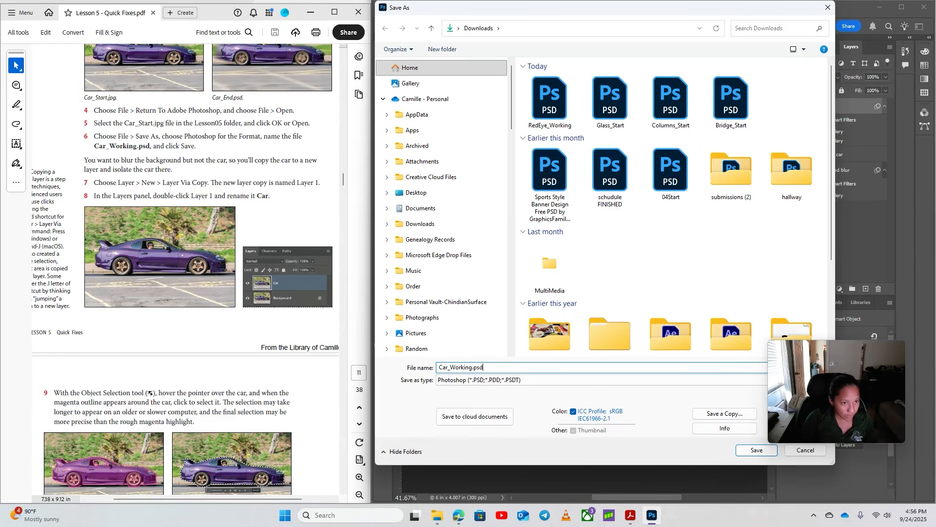
pyautogui.write('.psd')
pyautogui.press('Return')
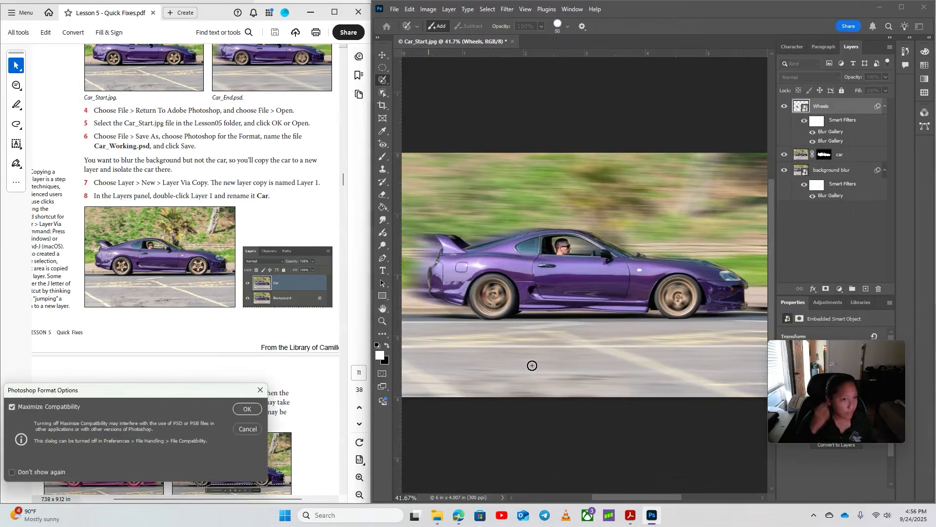
pyautogui.click(240, 410)
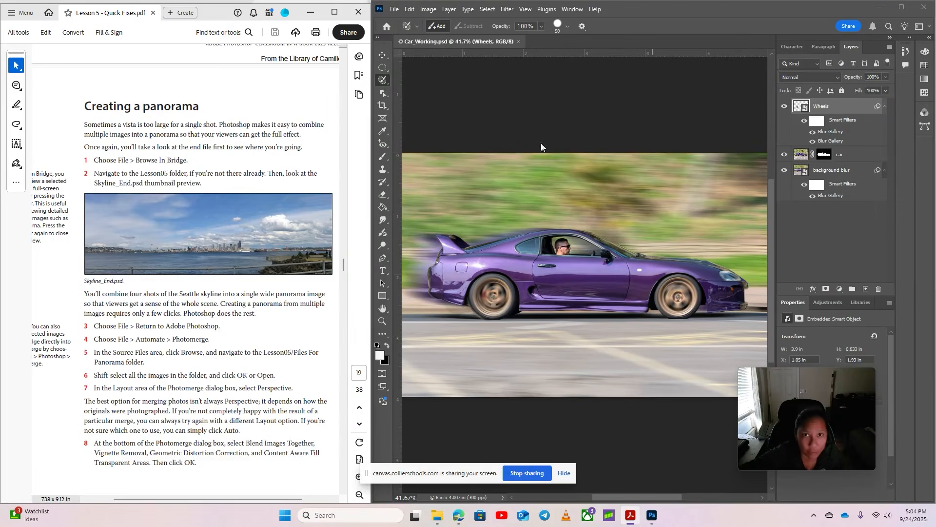
# Step: Close Car_Working.psd and start the Photomerge command
pyautogui.click(519, 42)
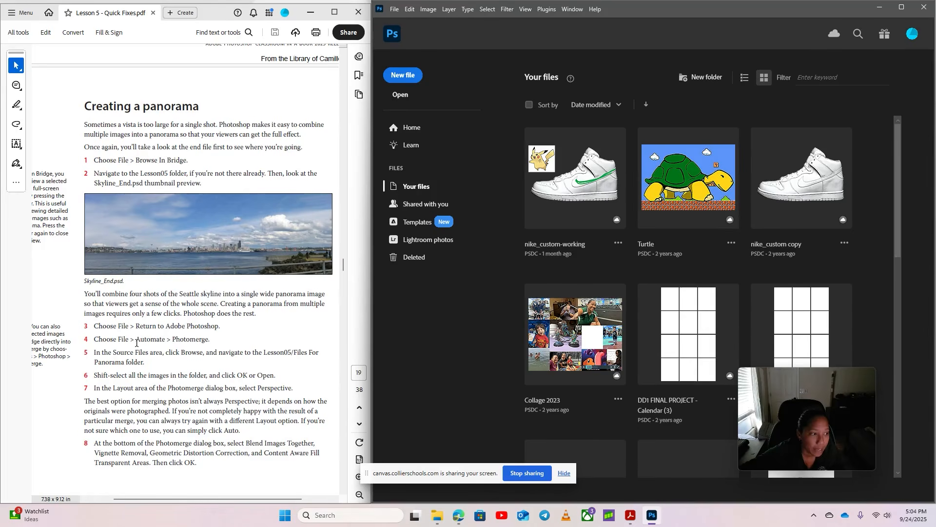
pyautogui.click(394, 10)
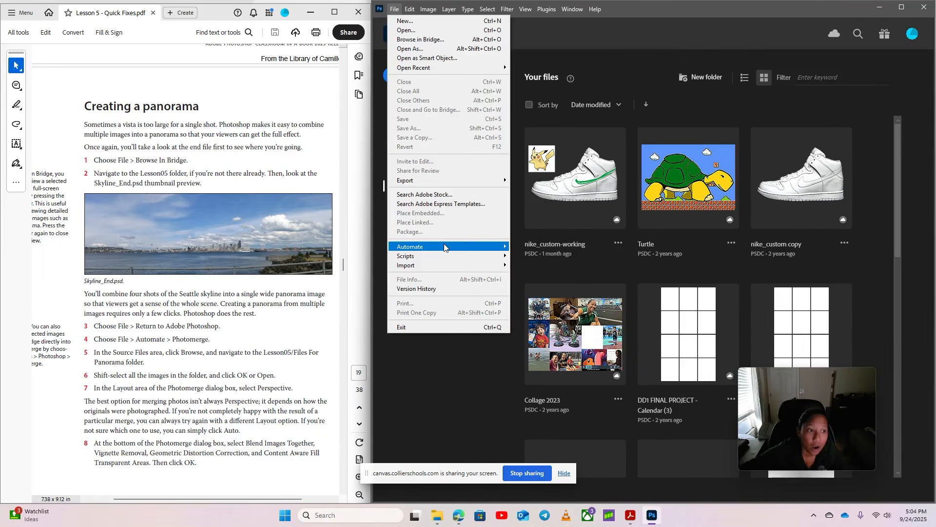
pyautogui.moveTo(443, 246)
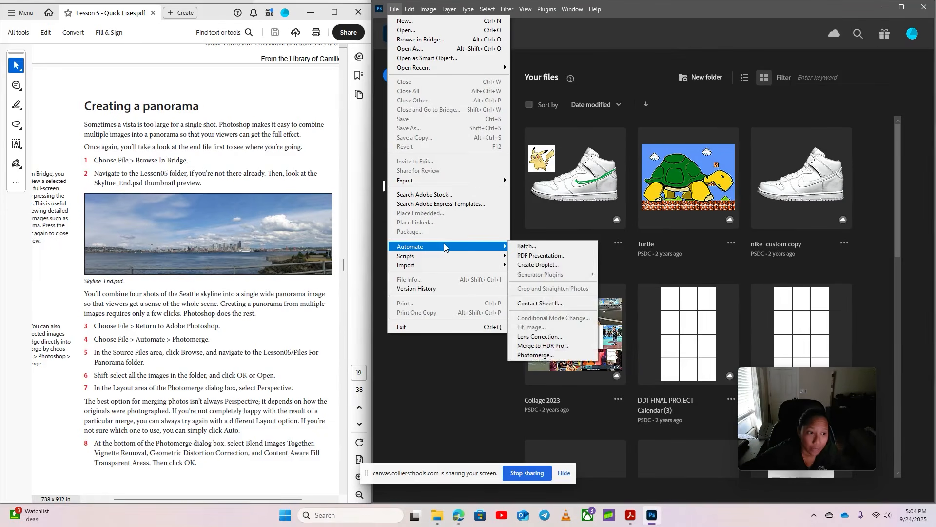
pyautogui.click(550, 355)
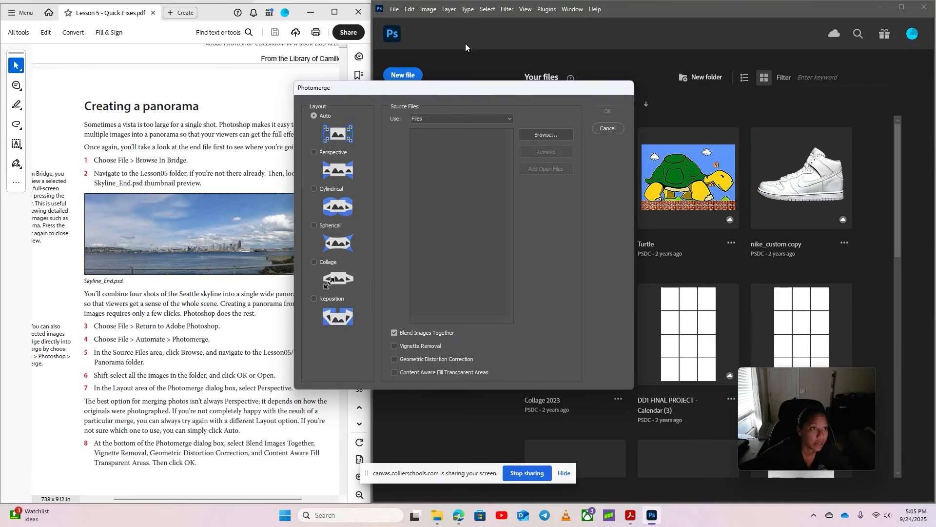
# Step: Switch to the browser and find the skyline image links on the Photoshop Lesson 5 instructions page, closing the Car_Start.jpg tab
pyautogui.click(437, 515)
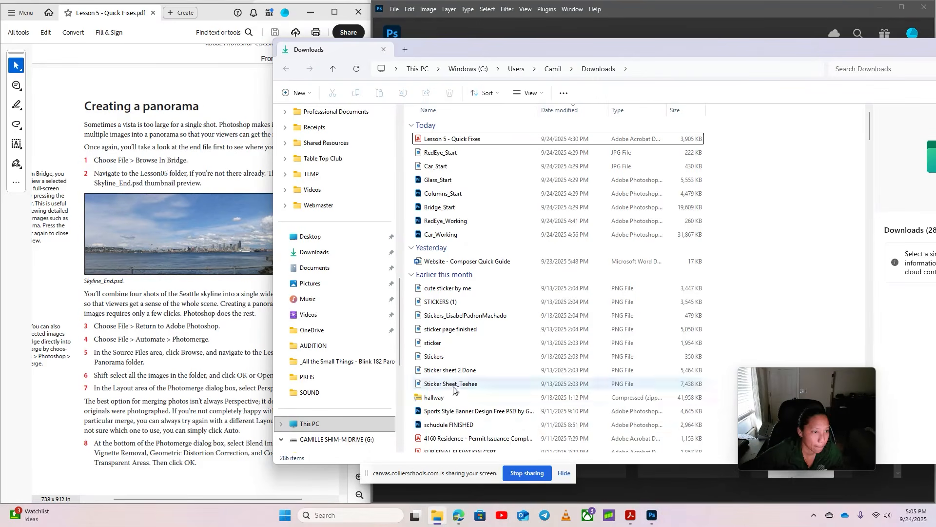
pyautogui.moveTo(458, 515)
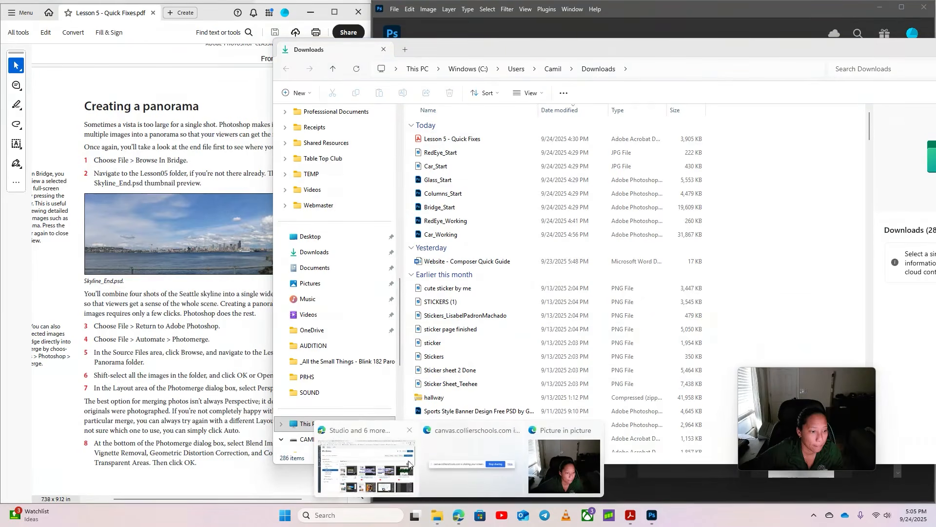
pyautogui.click(389, 463)
pyautogui.click(204, 7)
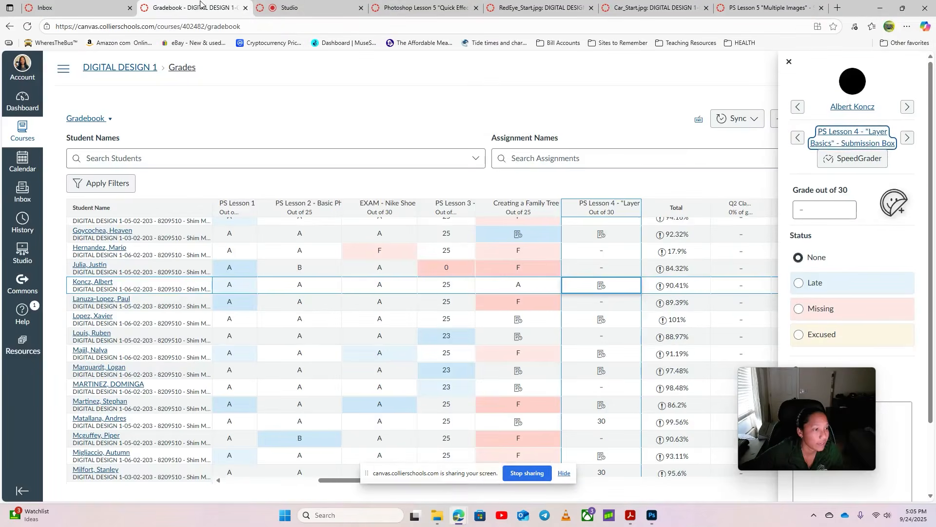
pyautogui.click(399, 4)
pyautogui.click(582, 8)
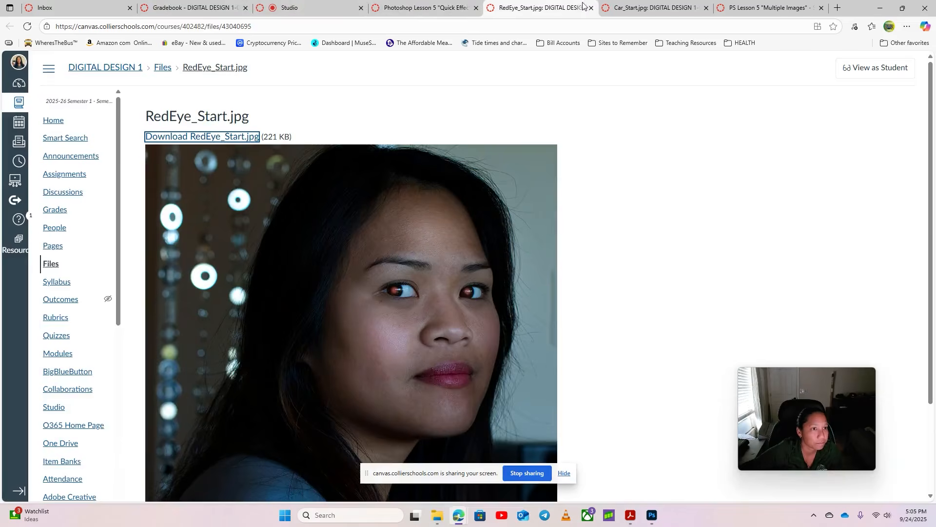
pyautogui.click(641, 8)
pyautogui.click(707, 7)
pyautogui.click(536, 8)
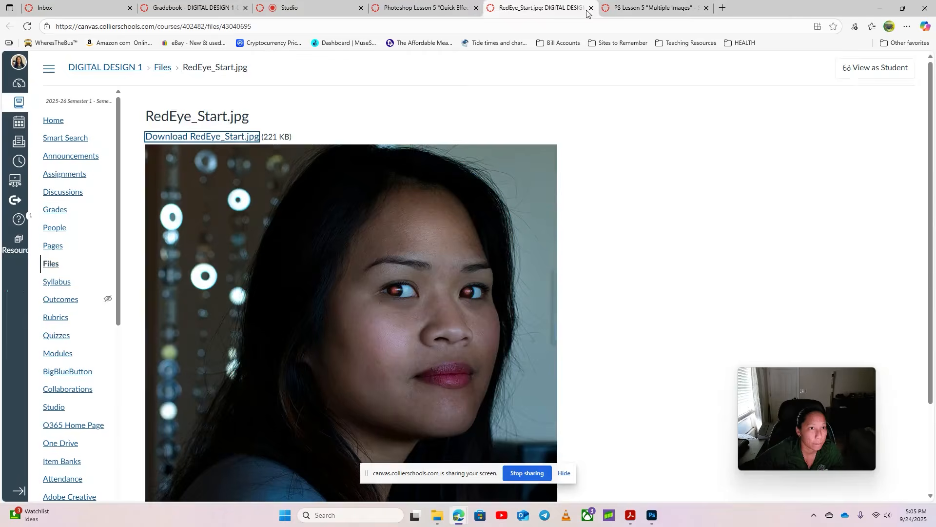
pyautogui.click(428, 10)
pyautogui.click(893, 71)
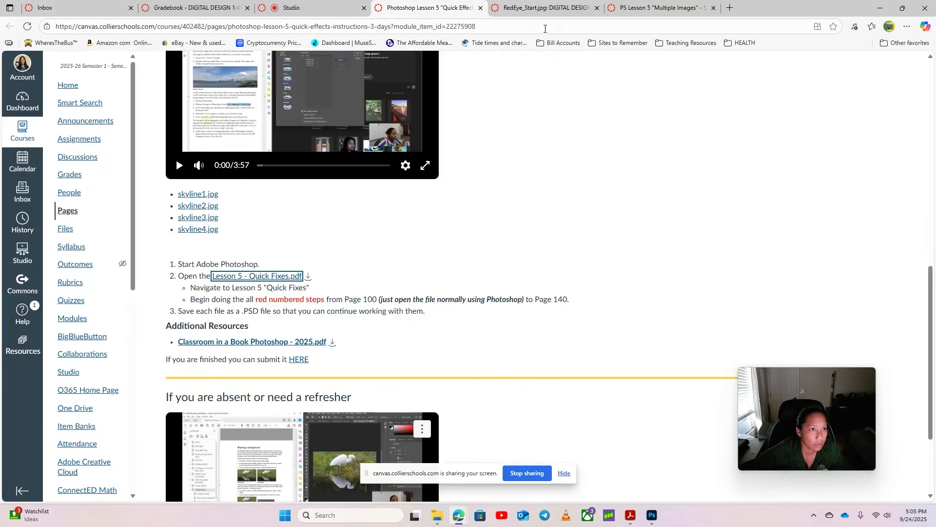
pyautogui.scroll(4, 323, 319)
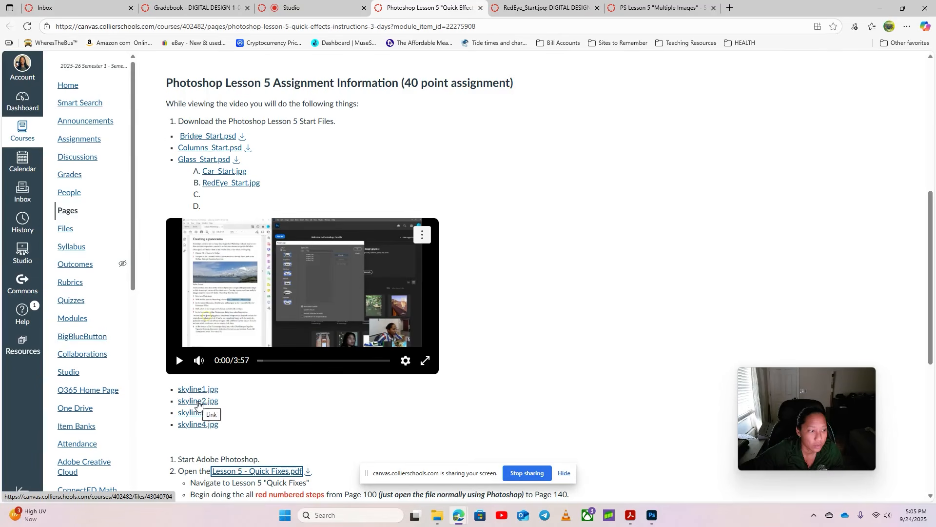
# Step: Download skyline1.jpg and skyline2.jpg from the Lesson 5 page
pyautogui.click(208, 390)
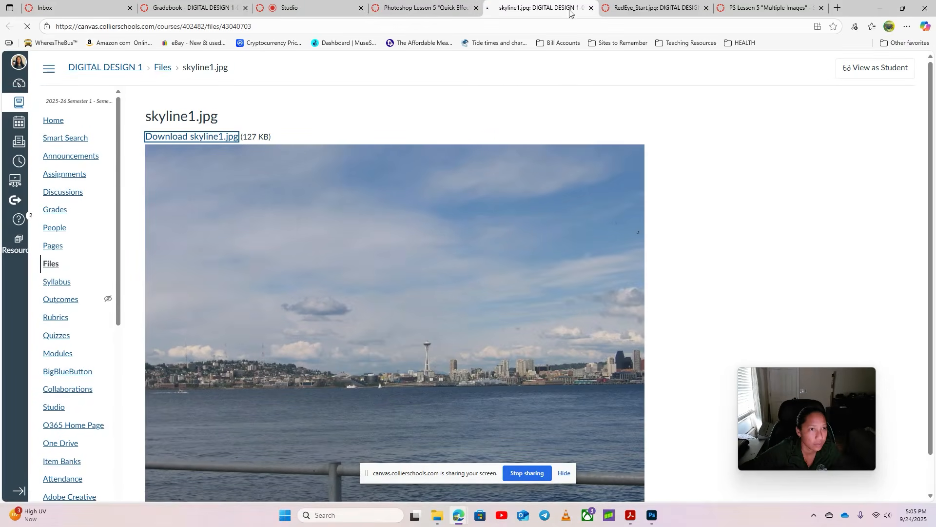
pyautogui.click(445, 8)
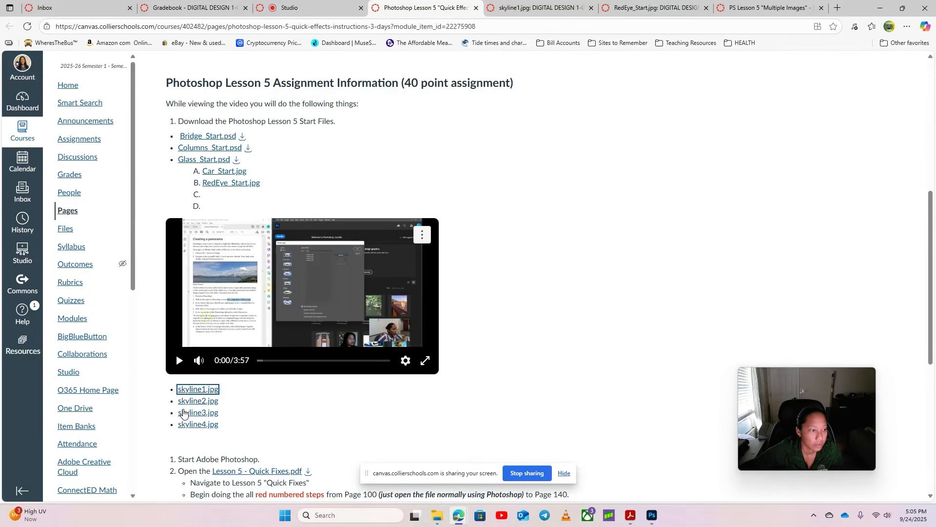
pyautogui.click(199, 401)
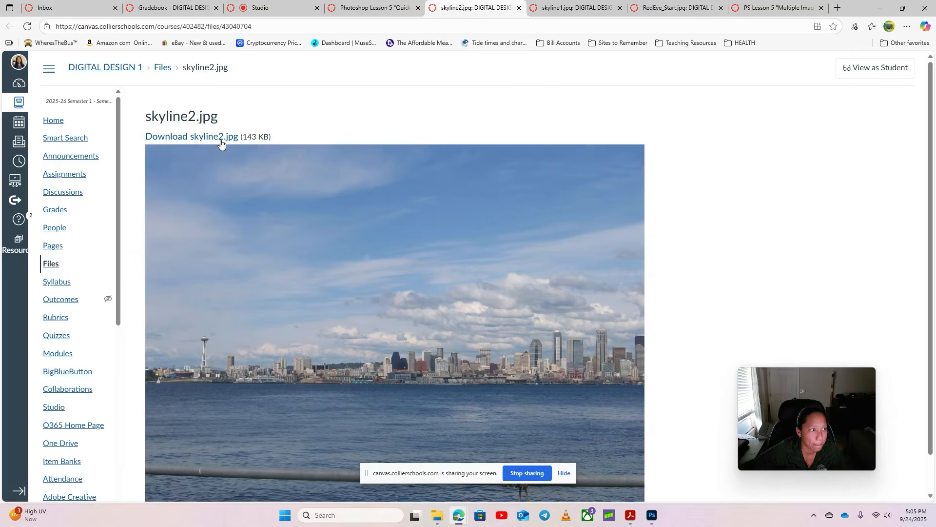
pyautogui.click(215, 137)
# Step: Download skyline3.jpg and skyline4.jpg from the Lesson 5 page
pyautogui.click(340, 8)
pyautogui.click(202, 414)
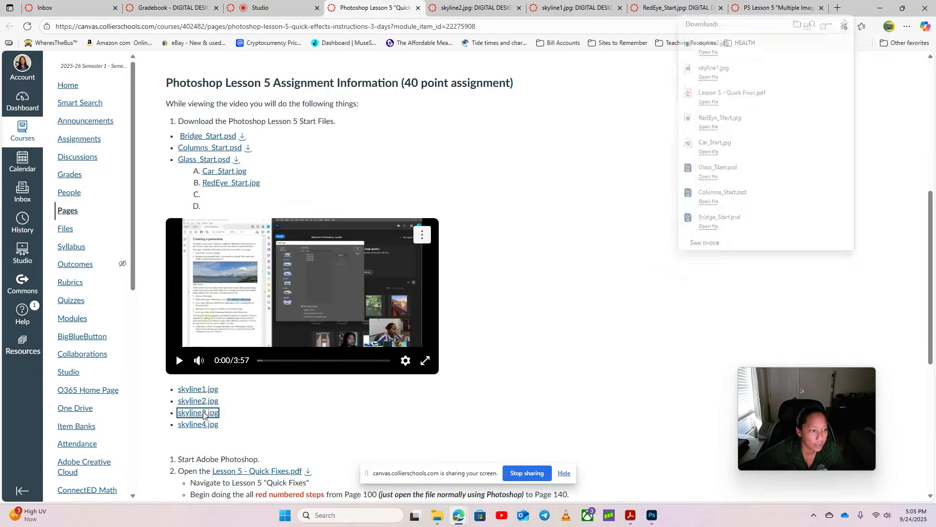
pyautogui.click(192, 136)
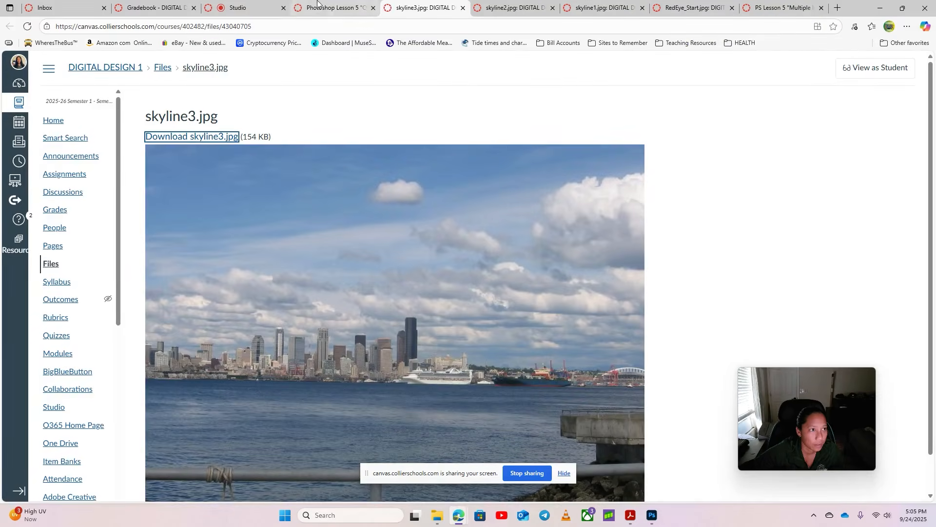
pyautogui.click(336, 9)
pyautogui.click(210, 424)
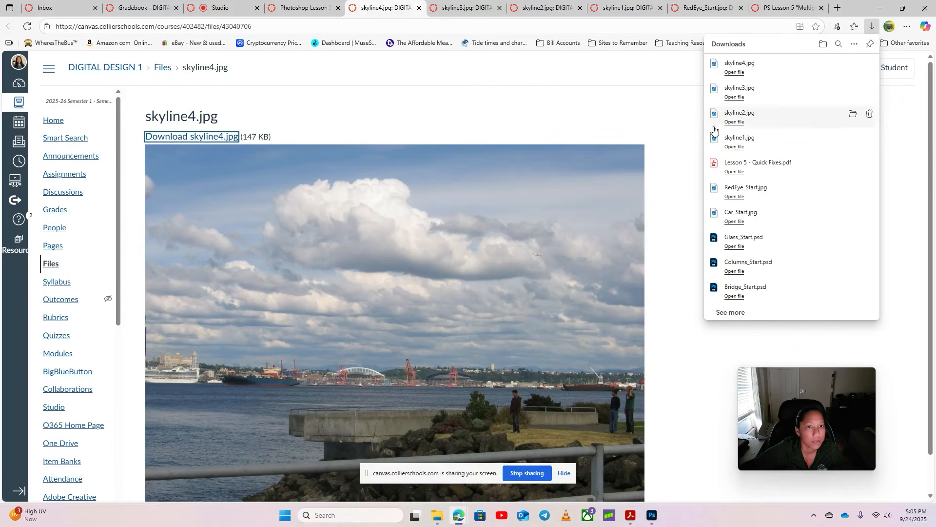
# Step: Switch back to Photoshop and add skyline1, skyline2, skyline3 and skyline4 from Downloads as the Photomerge source files
pyautogui.click(652, 515)
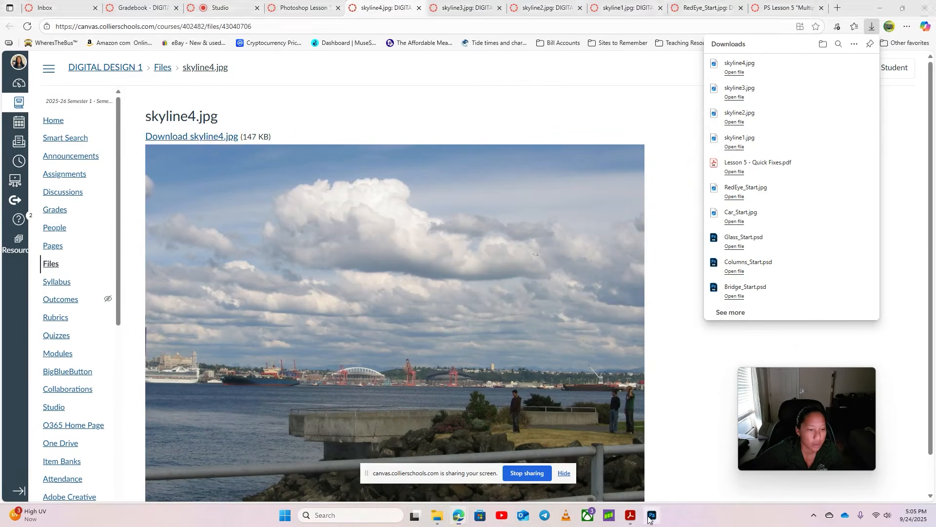
pyautogui.click(567, 136)
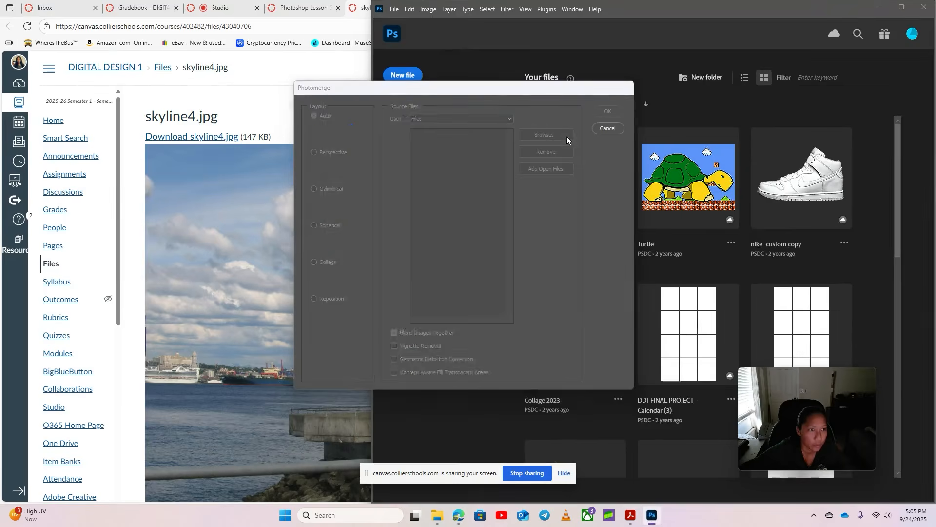
pyautogui.click(652, 179)
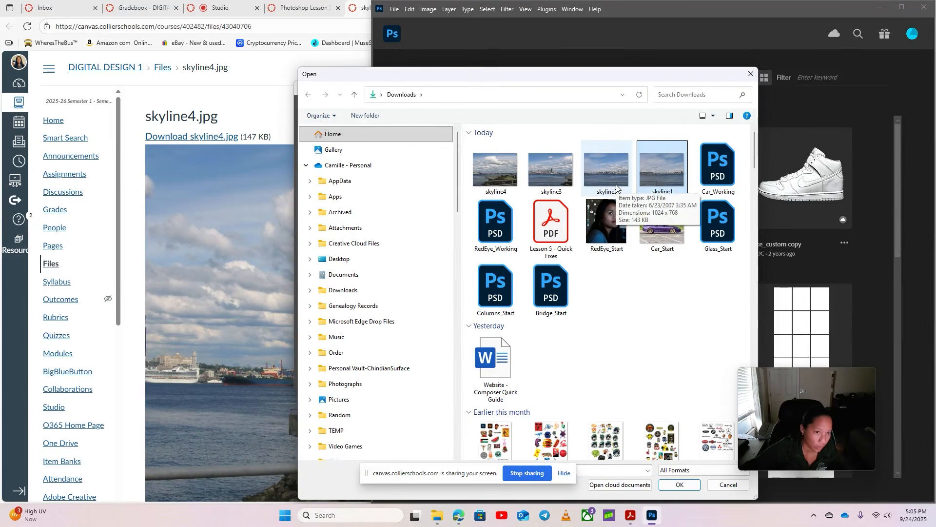
pyautogui.keyDown('ctrl'); pyautogui.click(616, 185); pyautogui.keyUp('ctrl')
pyautogui.keyDown('ctrl'); pyautogui.click(542, 174); pyautogui.keyUp('ctrl')
pyautogui.keyDown('ctrl'); pyautogui.click(495, 175); pyautogui.keyUp('ctrl')
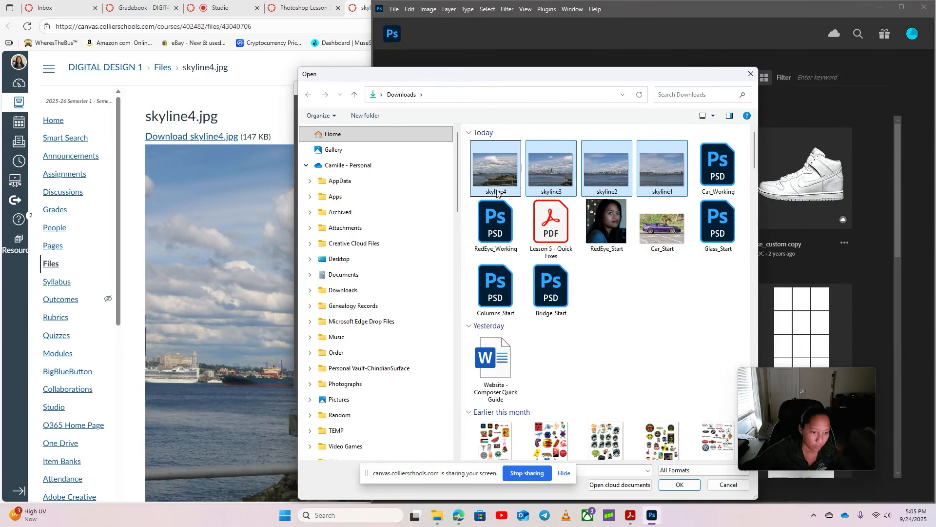
pyautogui.click(679, 484)
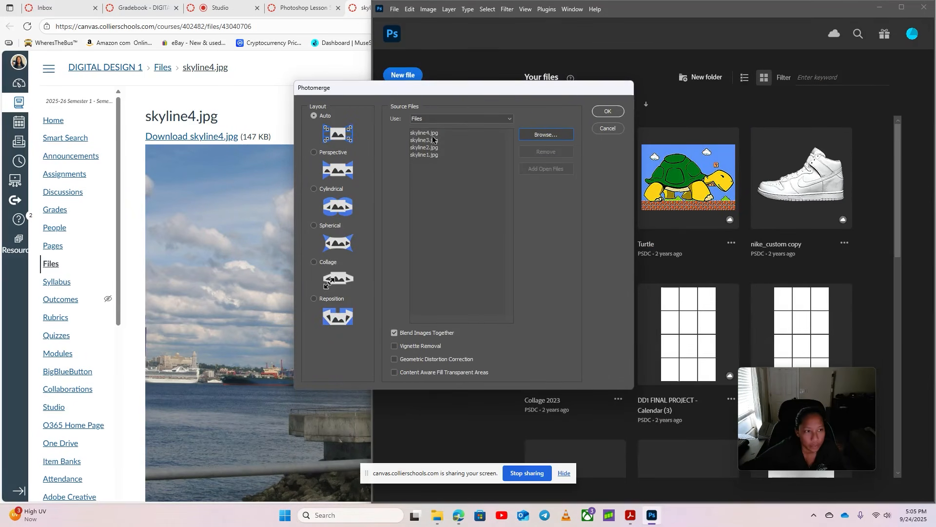
# Step: Consult the Lesson 5 PDF and run Photomerge with Perspective layout, Blend Images Together, Vignette Removal, Geometric Distortion Correction and Content Aware Fill Transparent Areas
pyautogui.click(639, 519)
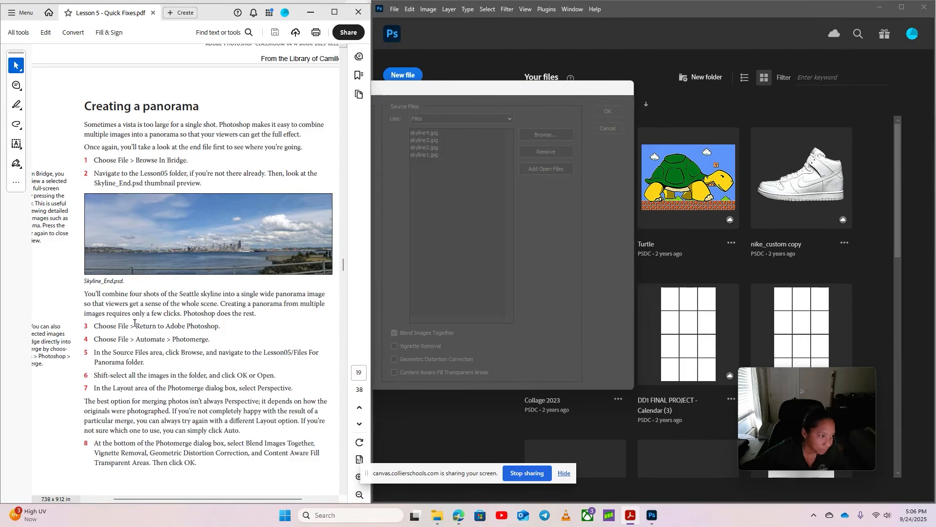
pyautogui.scroll(-2, 215, 396)
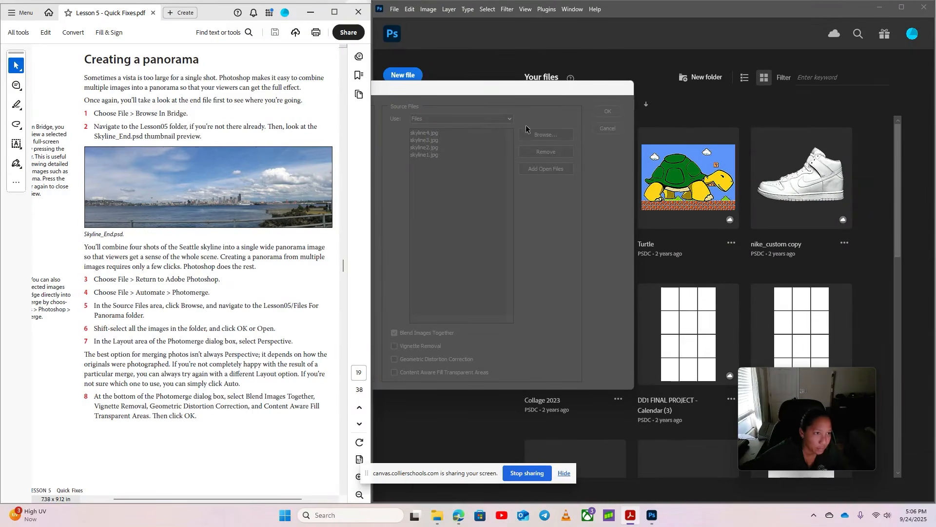
pyautogui.click(506, 87)
pyautogui.moveTo(505, 87); pyautogui.dragTo(653, 92)
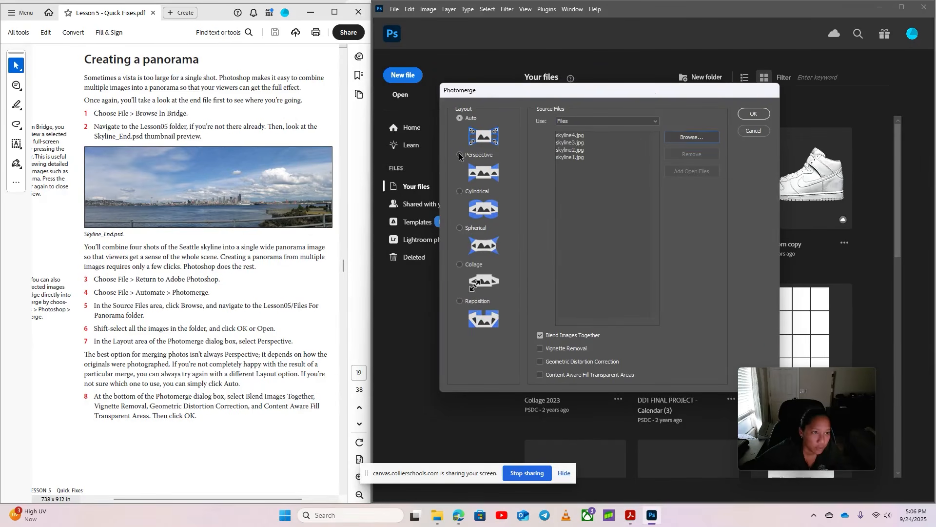
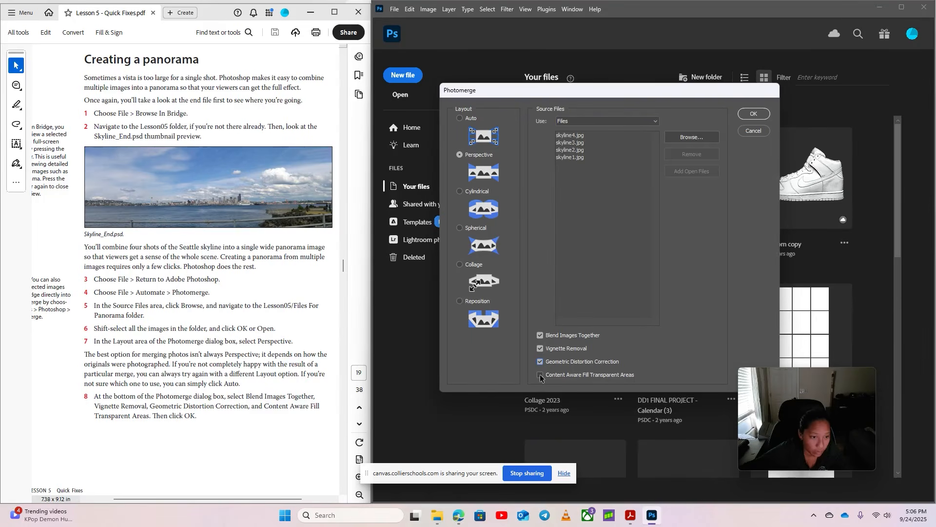
pyautogui.scroll(-8, 264, 411)
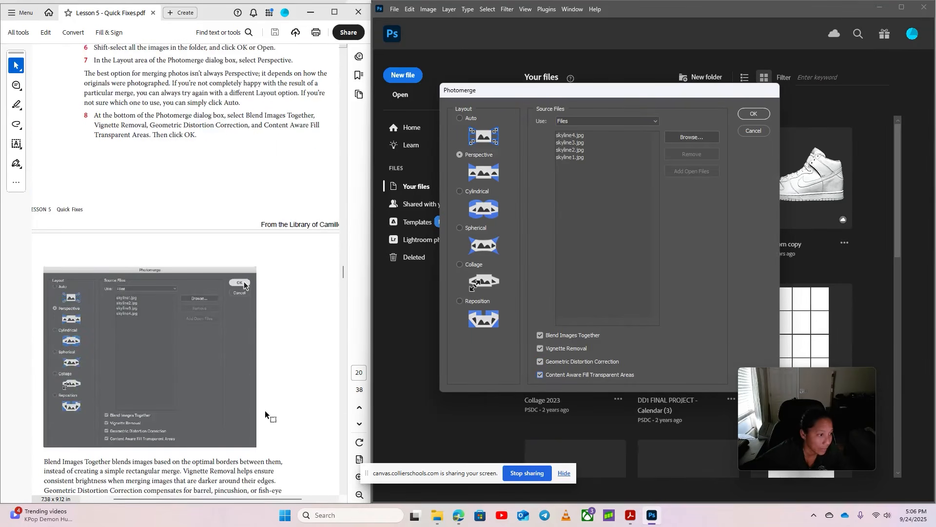
pyautogui.scroll(-3, 108, 371)
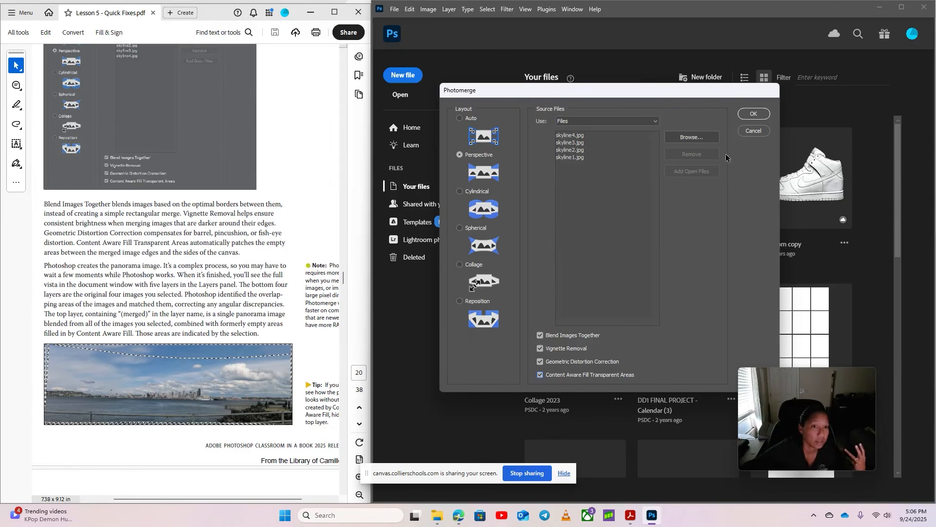
pyautogui.click(754, 113)
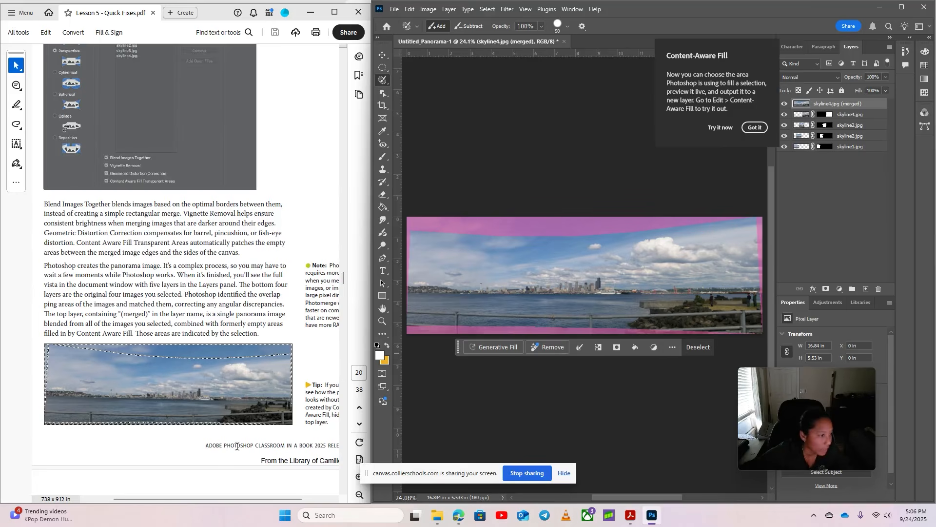
# Step: Follow the lesson's instructions to clear the selection on the merged panorama and flatten the image into a single layer
pyautogui.scroll(-2, 237, 446)
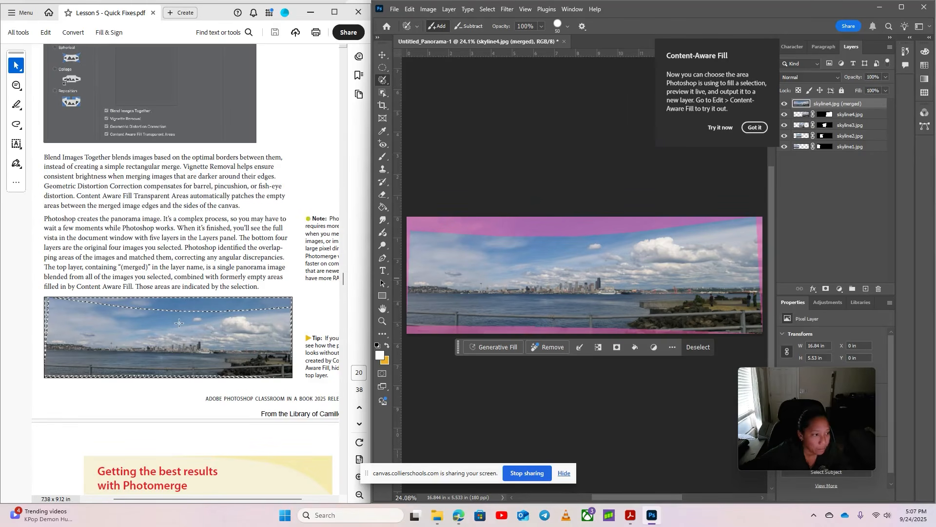
pyautogui.scroll(-2, 179, 323)
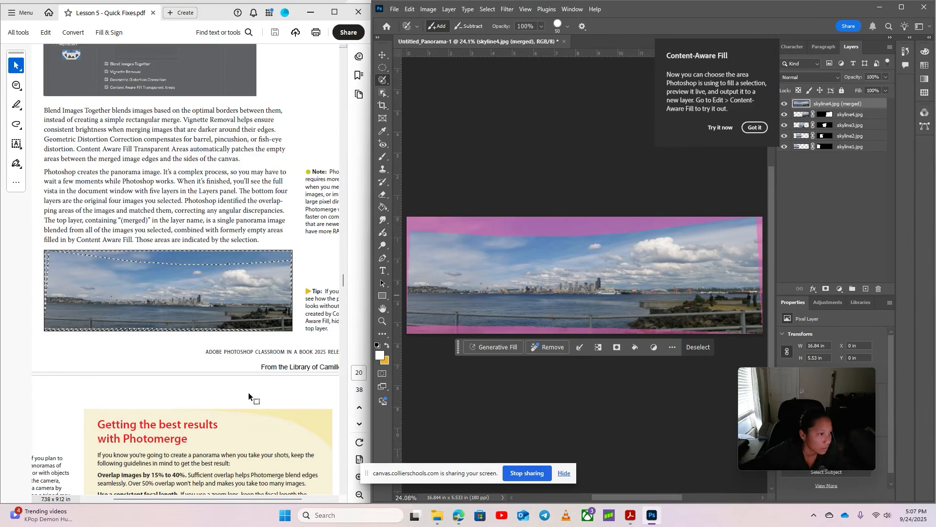
pyautogui.scroll(-7, 249, 396)
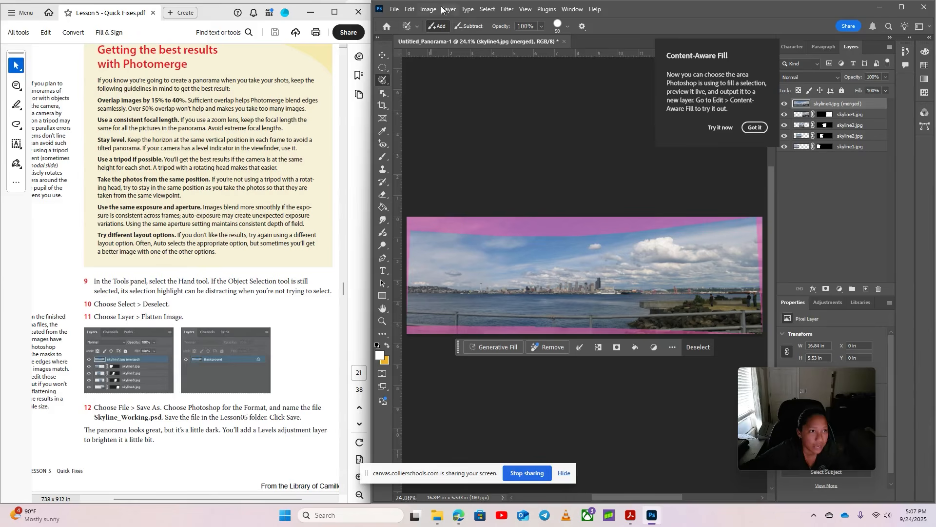
pyautogui.click(487, 9)
pyautogui.click(497, 29)
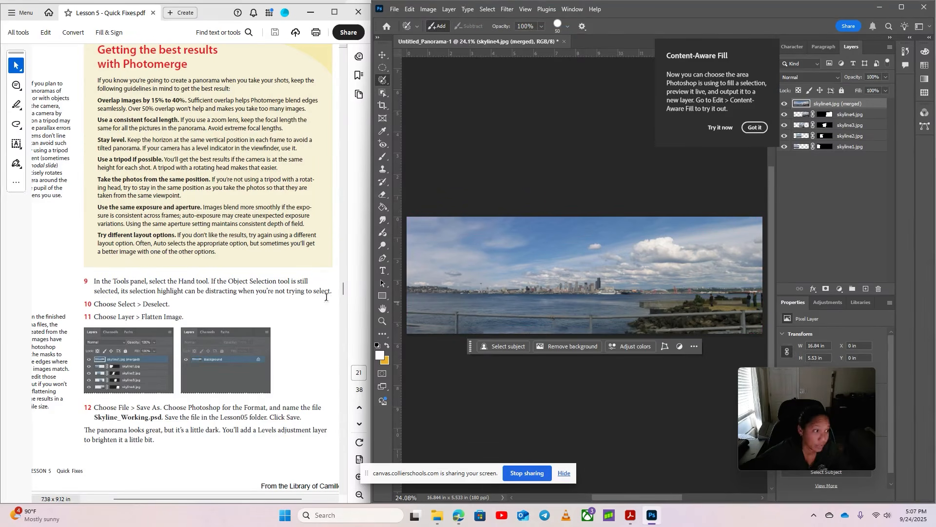
pyautogui.scroll(-2, 296, 352)
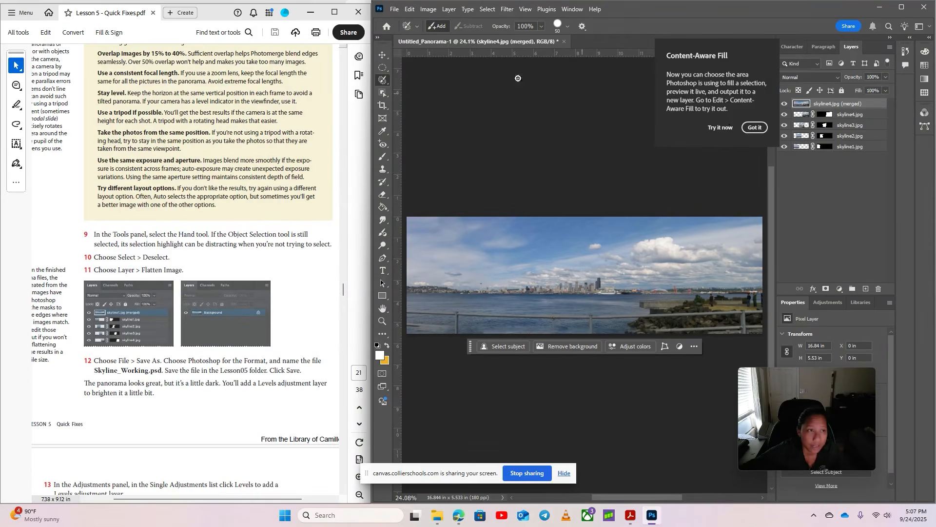
pyautogui.click(449, 9)
pyautogui.click(471, 391)
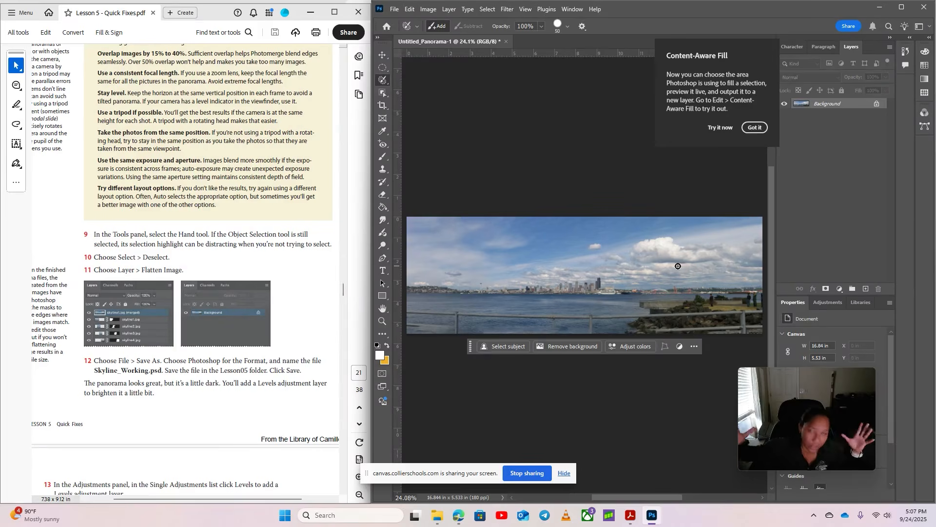
# Step: Save the flattened panorama in Downloads as skyling_working.psd with the JPEG file type, accepting quality 8 and the Baseline ("Standard") format
pyautogui.scroll(-3, 107, 329)
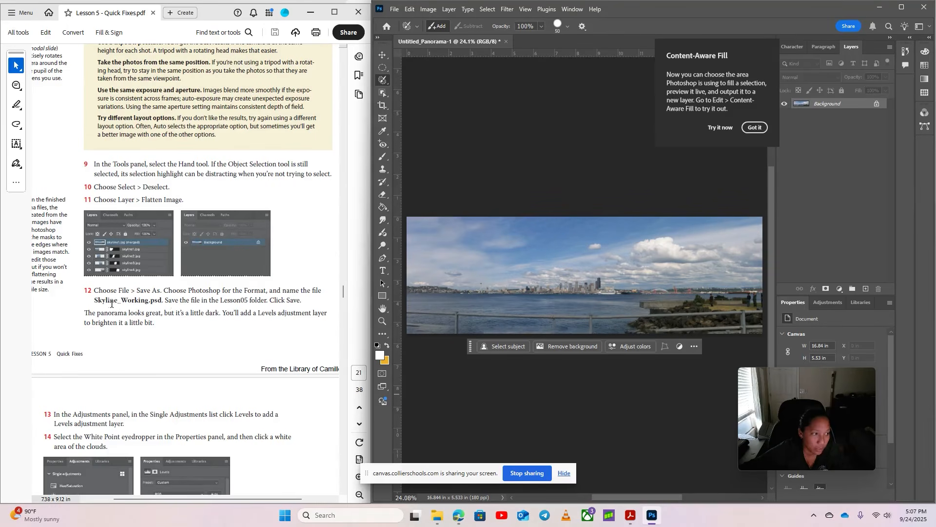
pyautogui.click(395, 8)
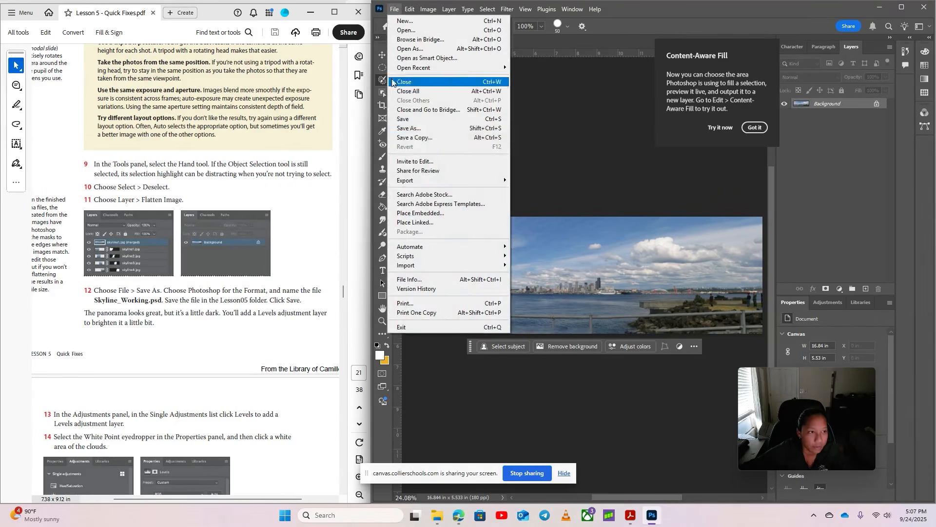
pyautogui.click(419, 130)
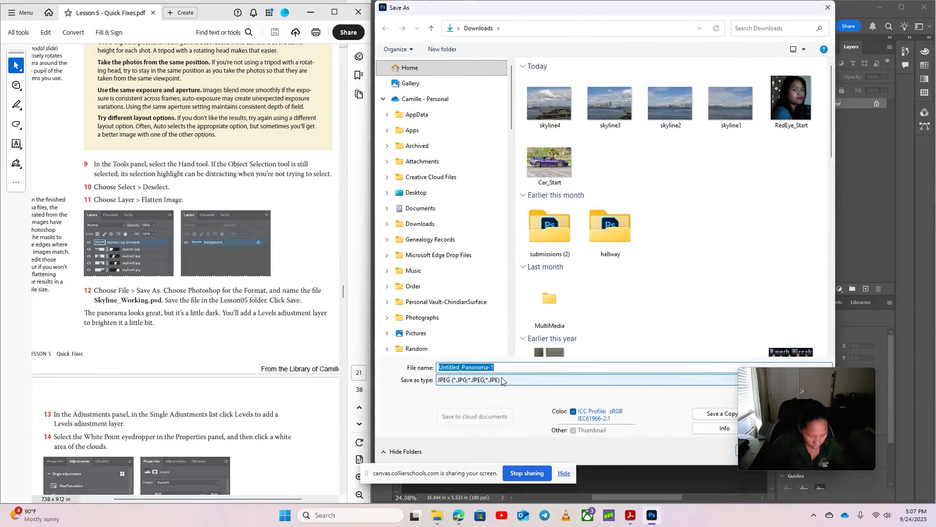
pyautogui.write('skyling')
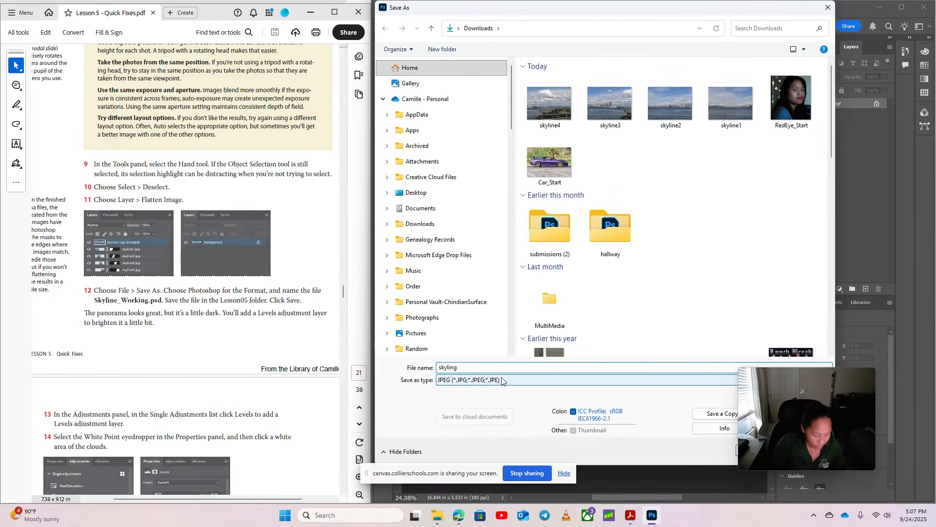
pyautogui.write('_working.ps')
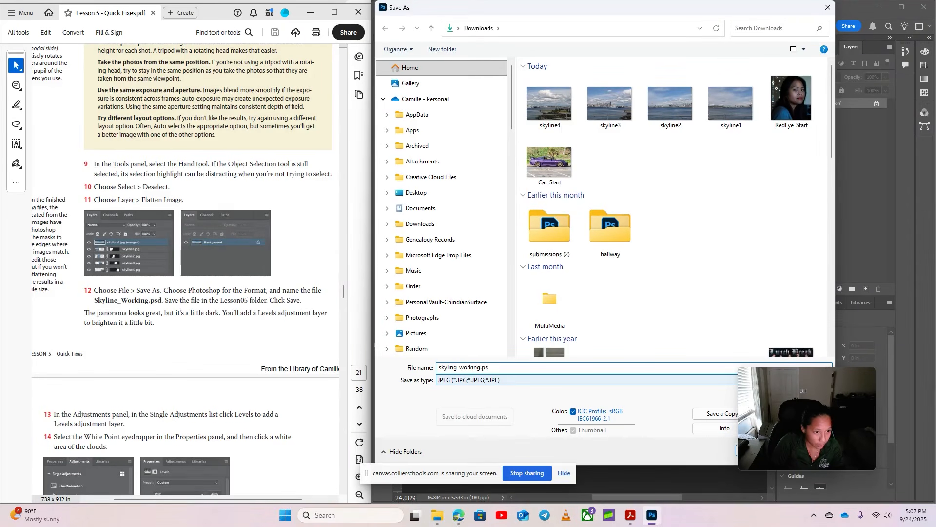
pyautogui.write('d')
pyautogui.press('Return')
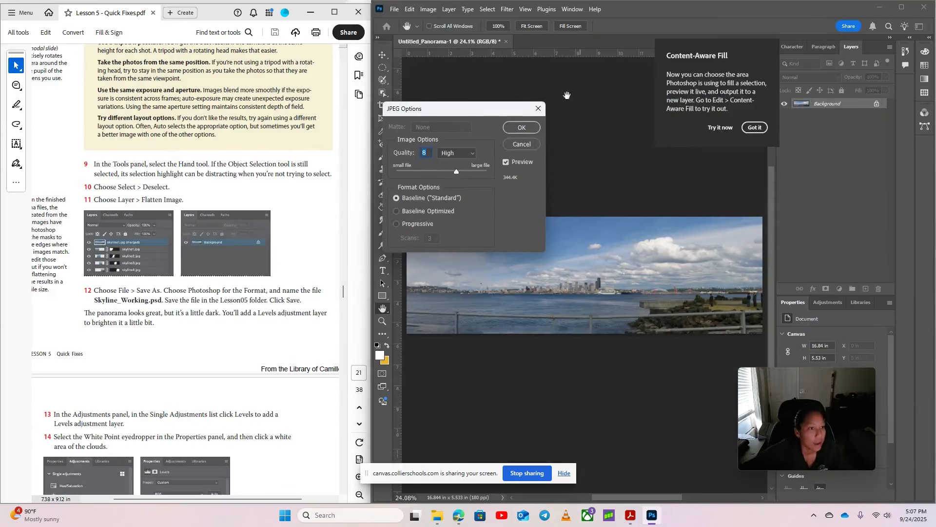
pyautogui.click(519, 129)
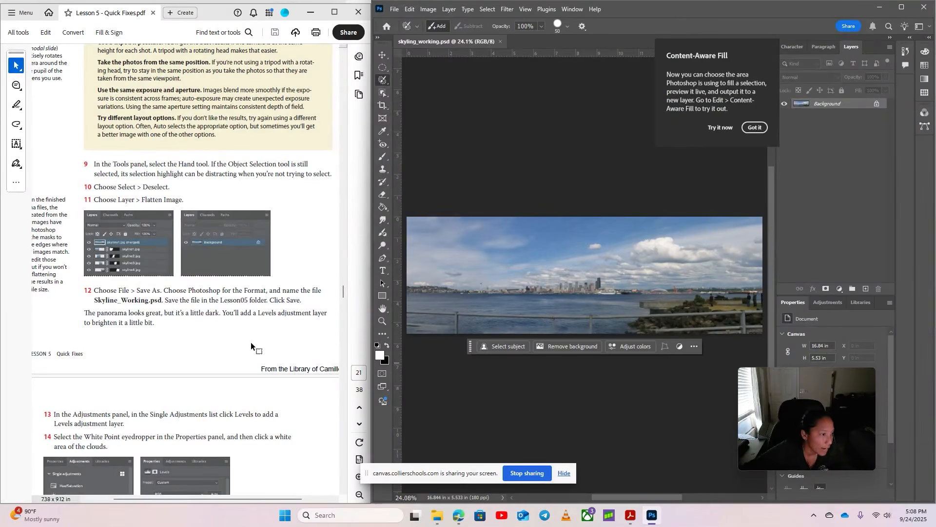
# Step: Follow the lesson's next instruction to add a Levels adjustment layer above the panorama's Background layer
pyautogui.scroll(-1, 252, 346)
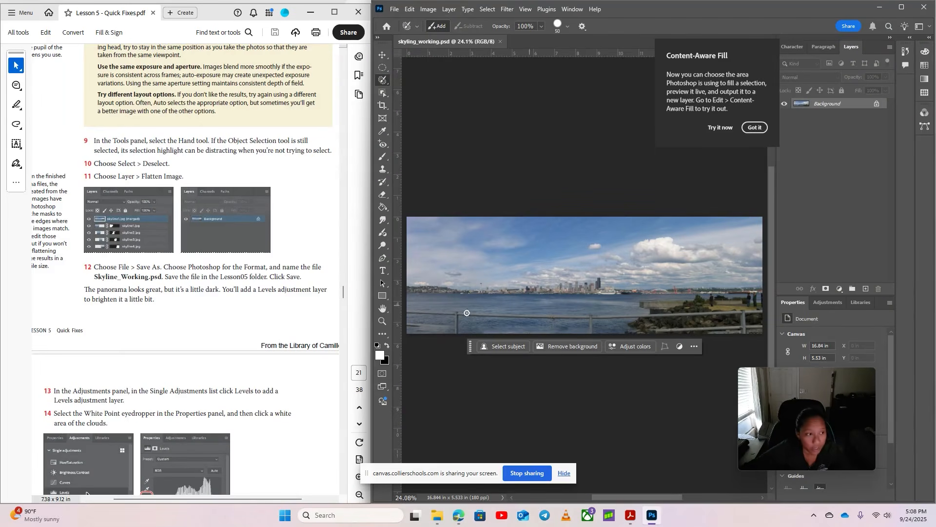
pyautogui.scroll(-8, 304, 293)
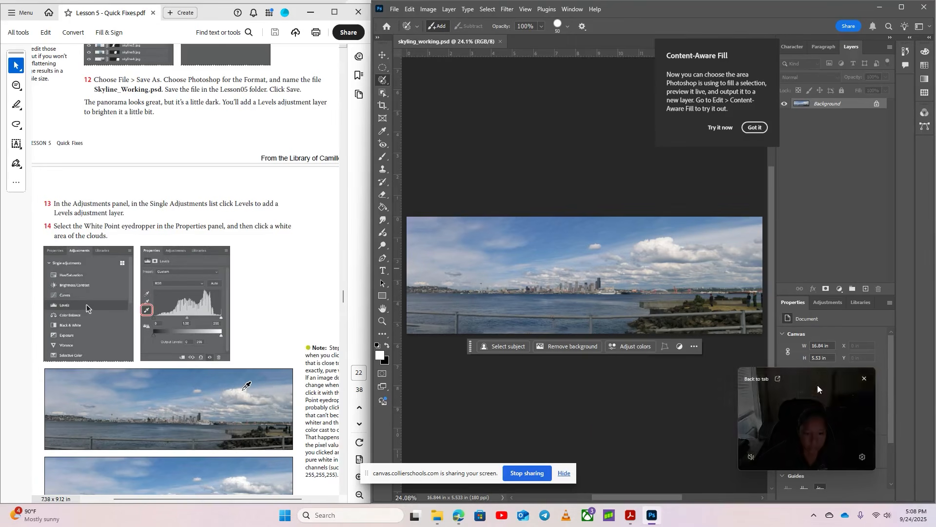
pyautogui.moveTo(818, 385); pyautogui.dragTo(622, 359)
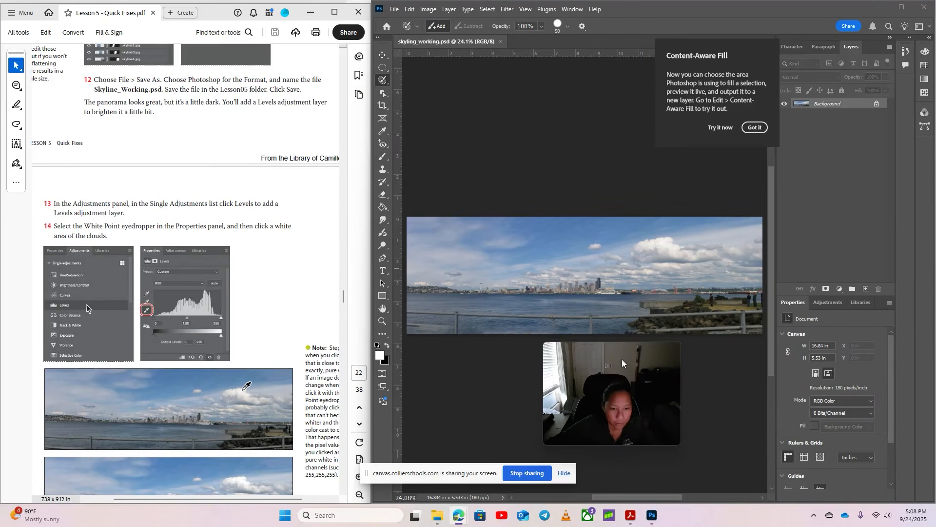
pyautogui.click(831, 306)
pyautogui.click(813, 397)
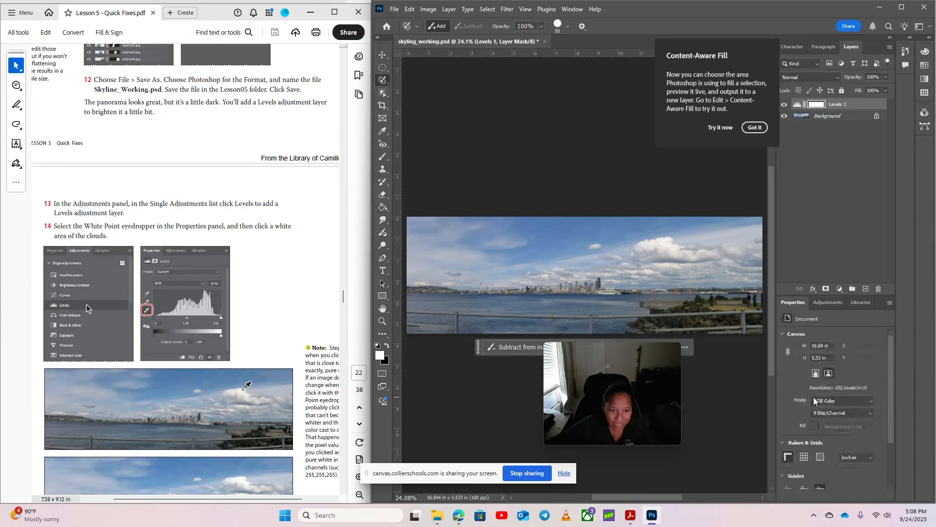
# Step: Set the Levels white point by sampling a white area of the large cloud in the panorama
pyautogui.moveTo(616, 367); pyautogui.dragTo(653, 381)
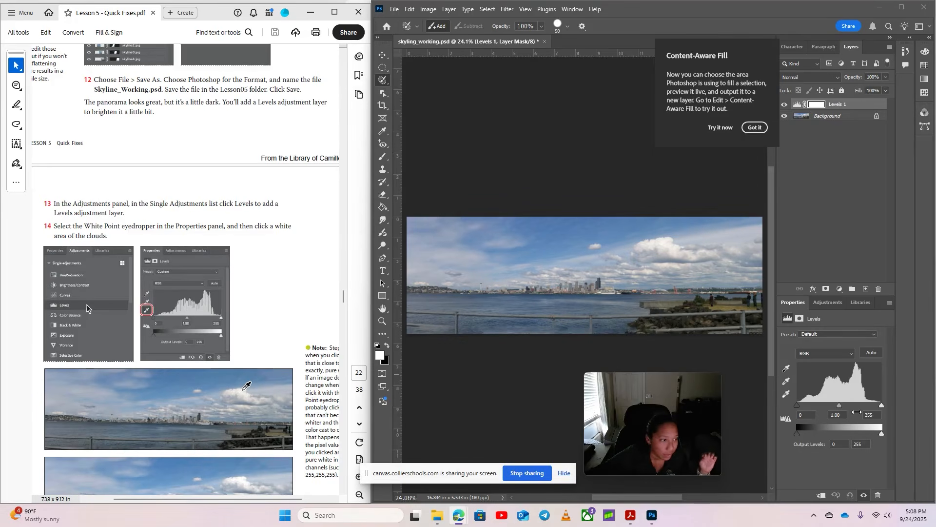
pyautogui.click(786, 394)
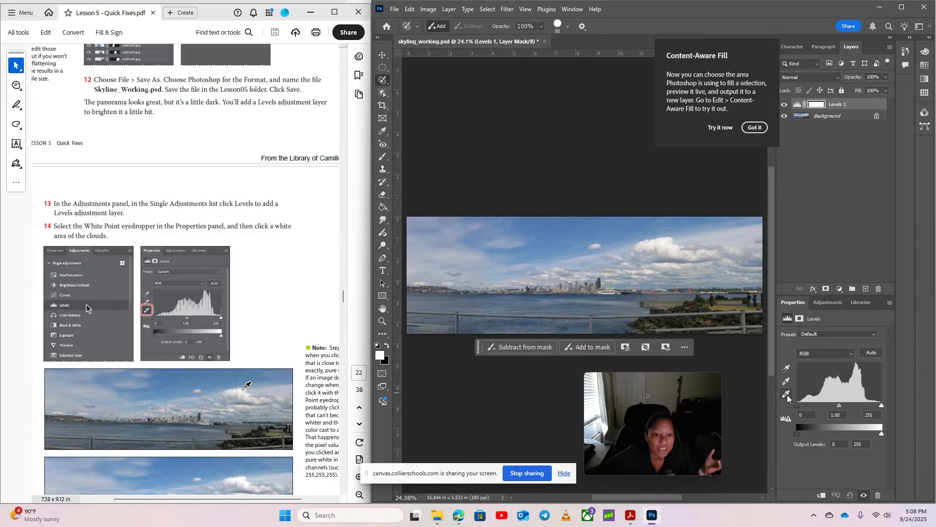
pyautogui.click(663, 242)
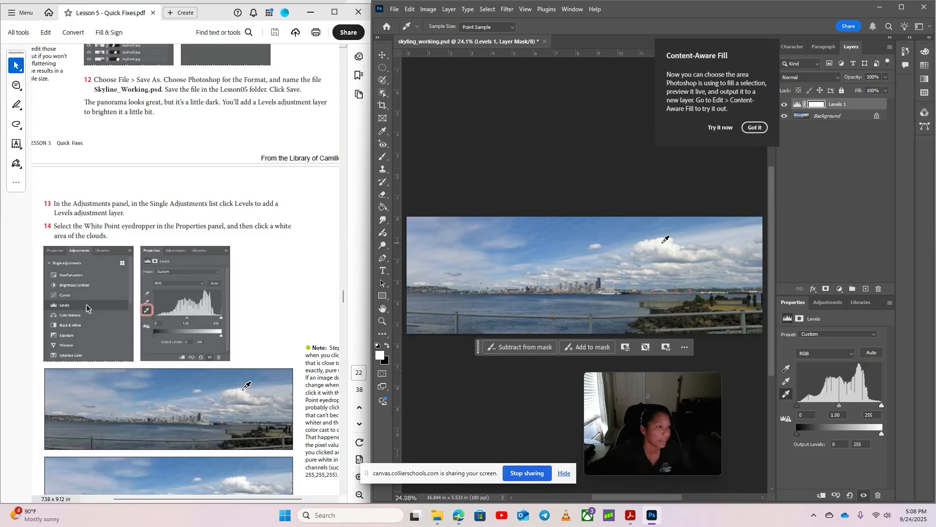
# Step: Dismiss the Content-Aware Fill tip and save the panorama in Photoshop format, replacing skyling_working.psd in Downloads with Maximize Compatibility on
pyautogui.scroll(-10, 92, 309)
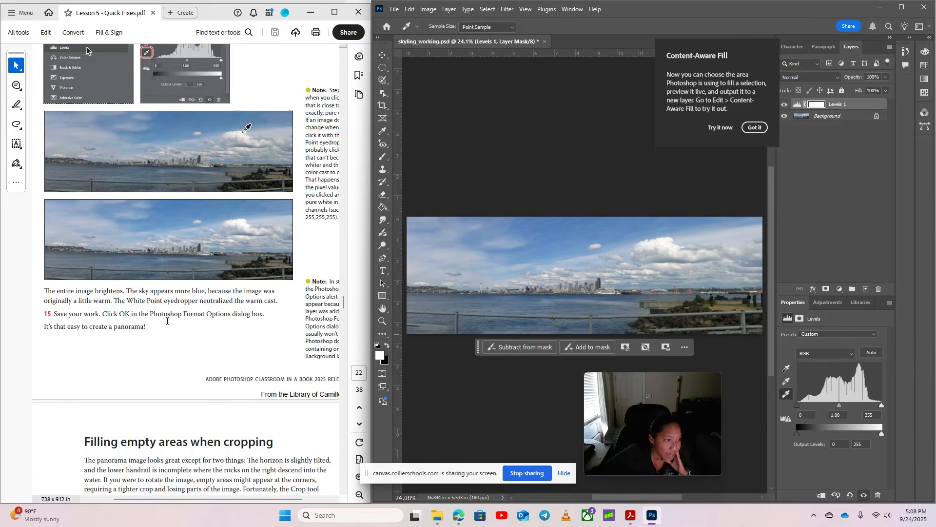
pyautogui.click(753, 132)
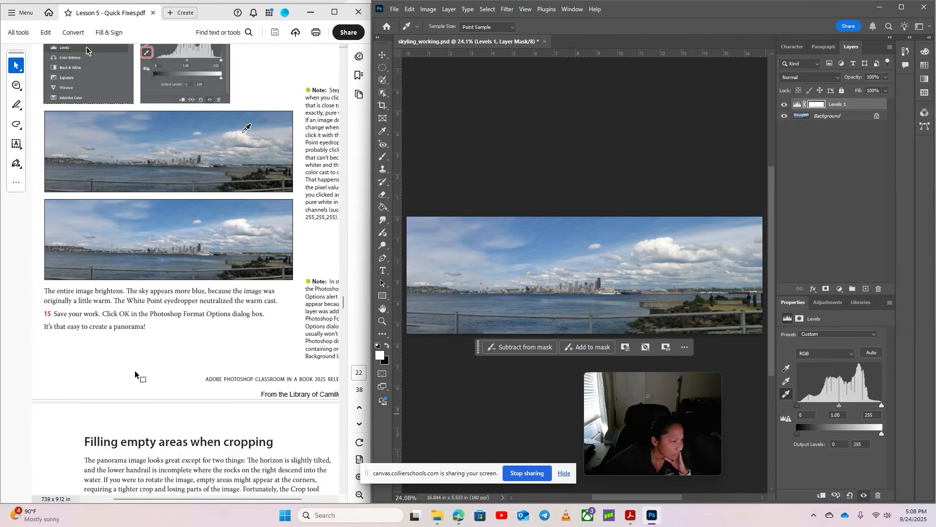
pyautogui.click(395, 10)
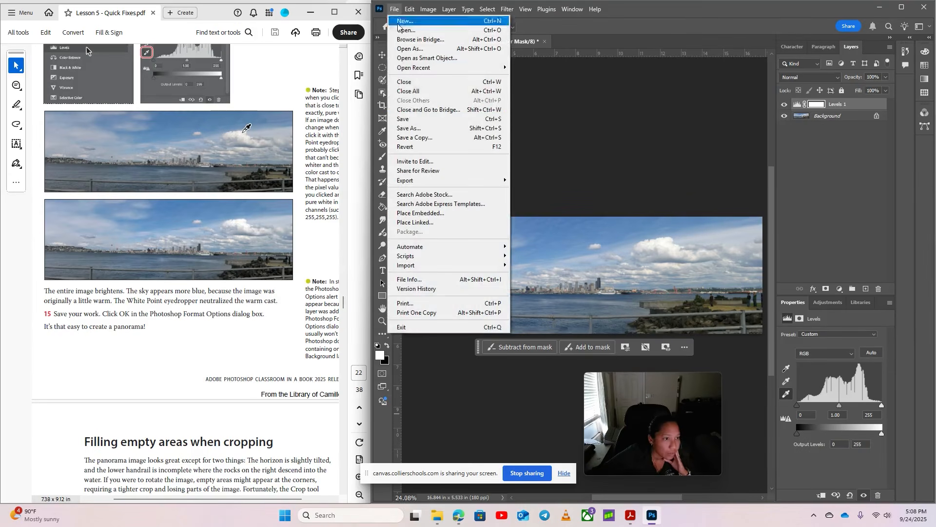
pyautogui.click(404, 119)
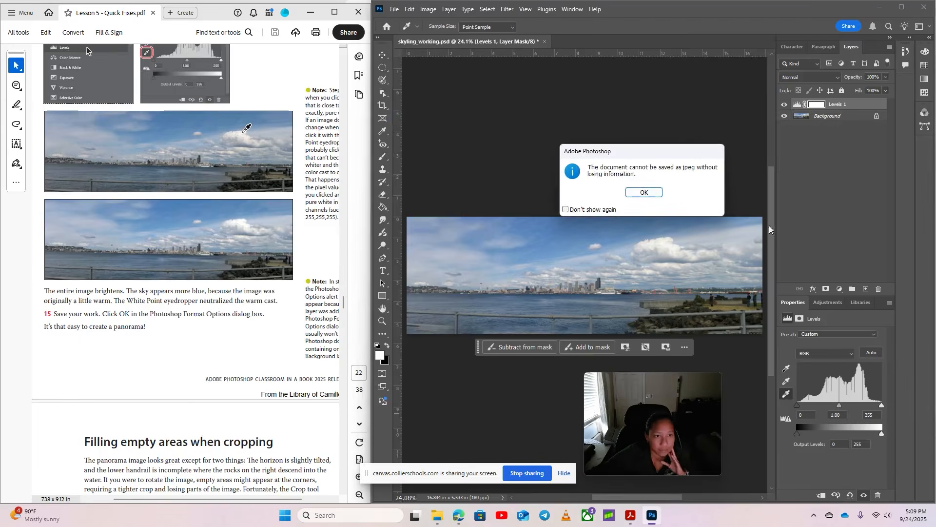
pyautogui.click(645, 192)
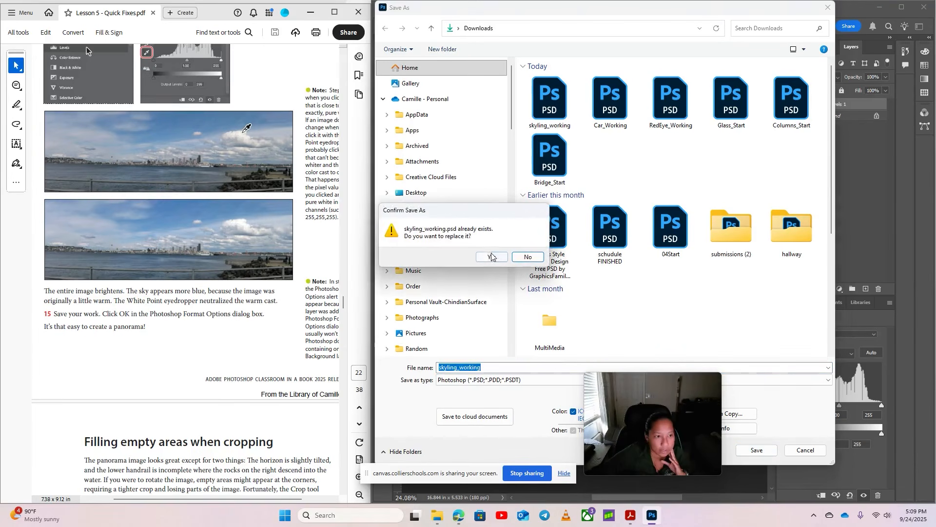
pyautogui.click(489, 255)
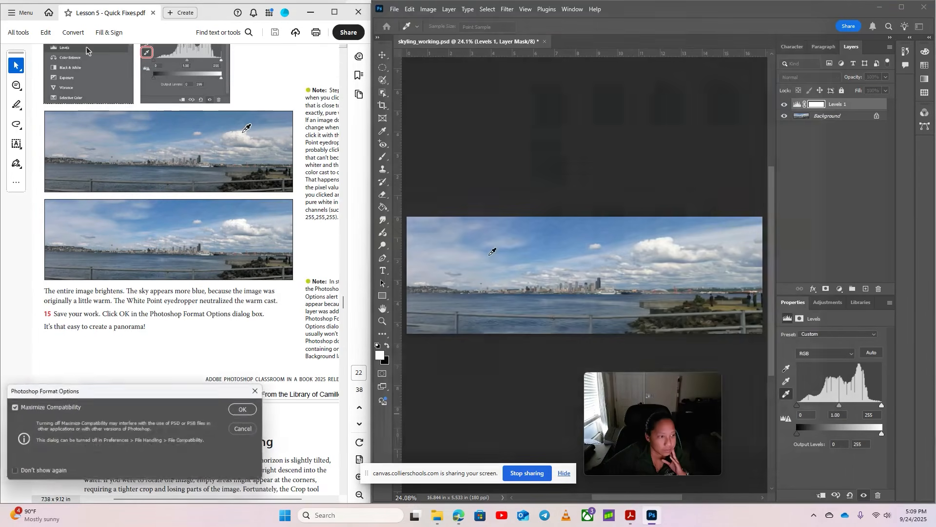
pyautogui.click(245, 409)
# Step: Follow the lesson's section on filling empty areas when cropping to start the Crop tool on the panorama and activate Straighten
pyautogui.scroll(-3, 205, 386)
pyautogui.scroll(-5, 206, 385)
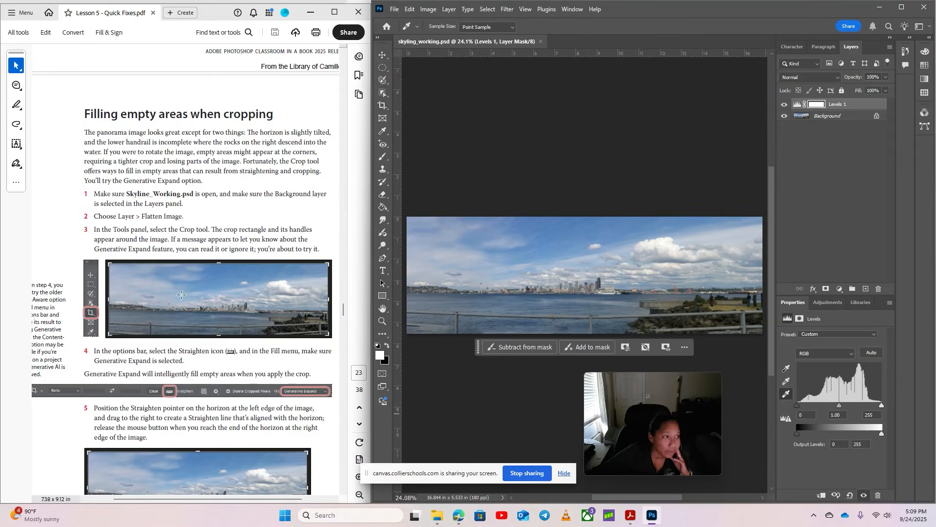
pyautogui.click(380, 83)
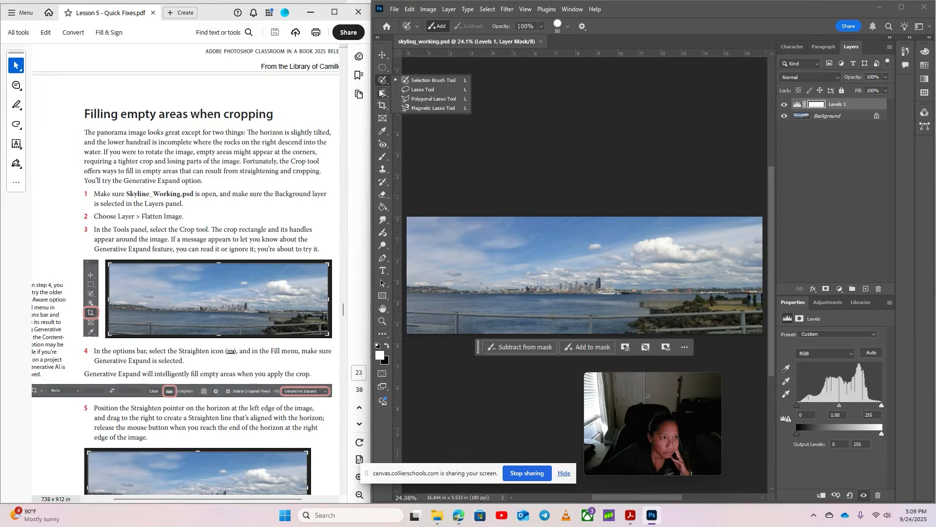
pyautogui.click(381, 105)
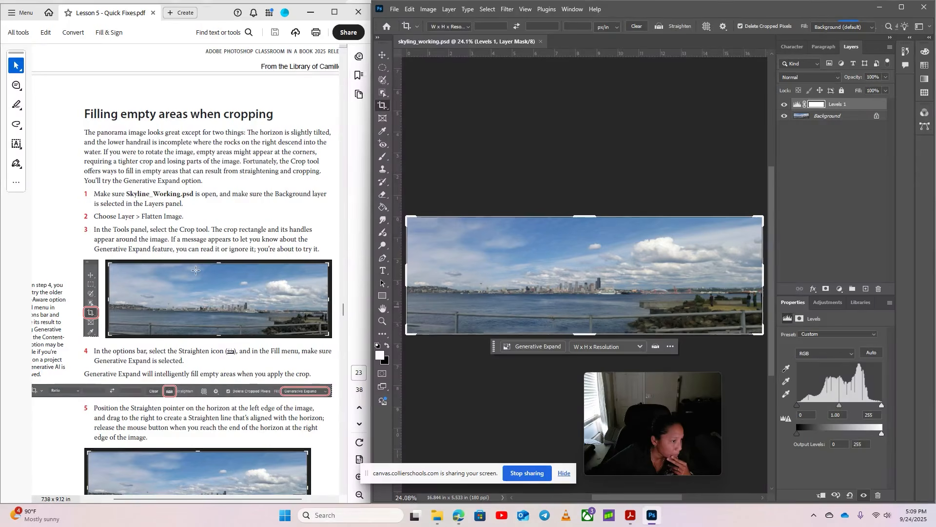
pyautogui.scroll(-2, 196, 270)
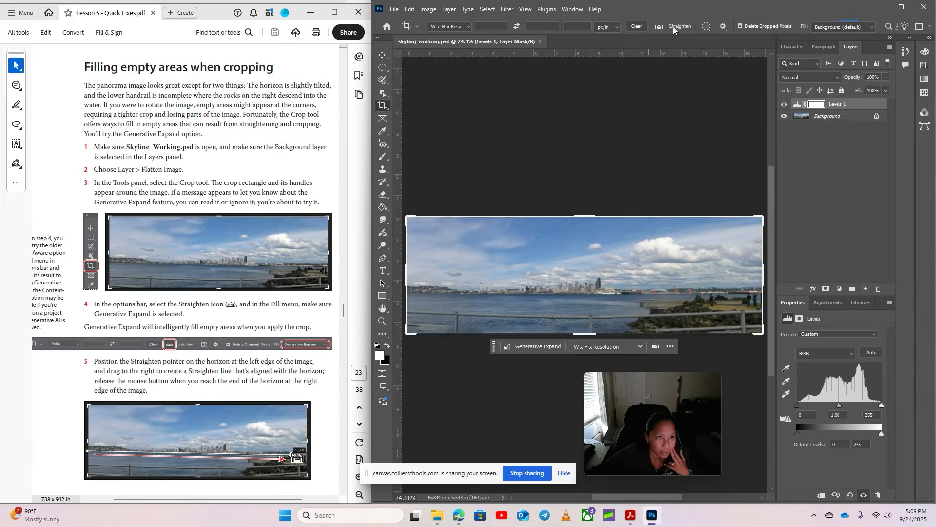
pyautogui.click(659, 29)
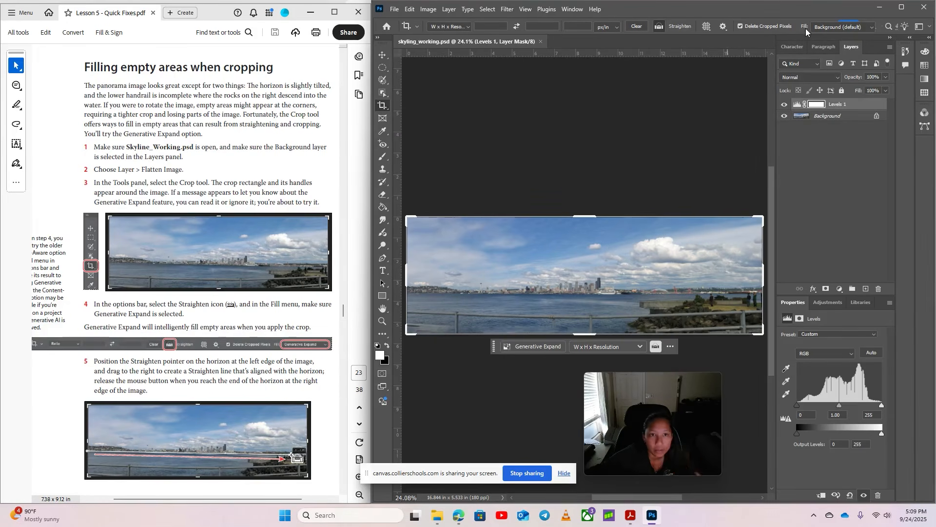
# Step: Resize the side-by-side windows to reveal all crop options and set the crop's Fill to Generative Expand
pyautogui.moveTo(374, 138); pyautogui.dragTo(428, 138)
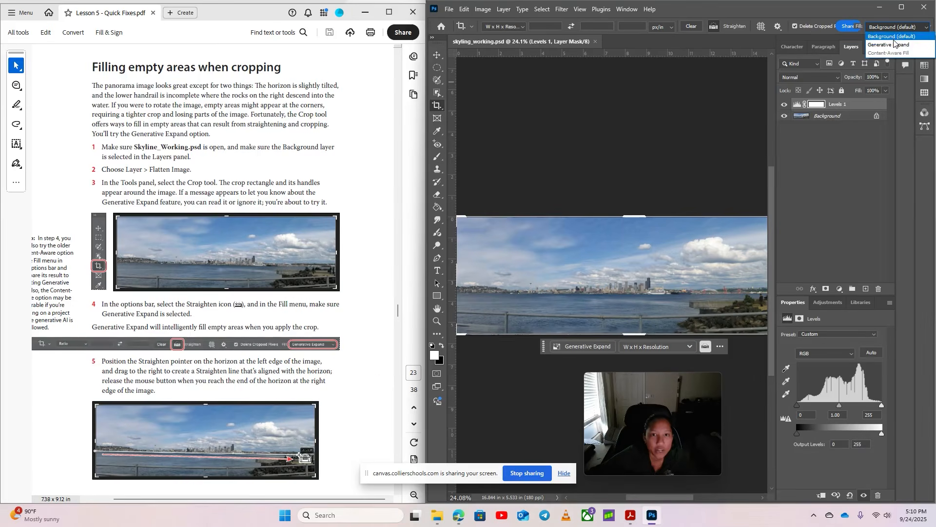
pyautogui.click(899, 27)
pyautogui.click(895, 45)
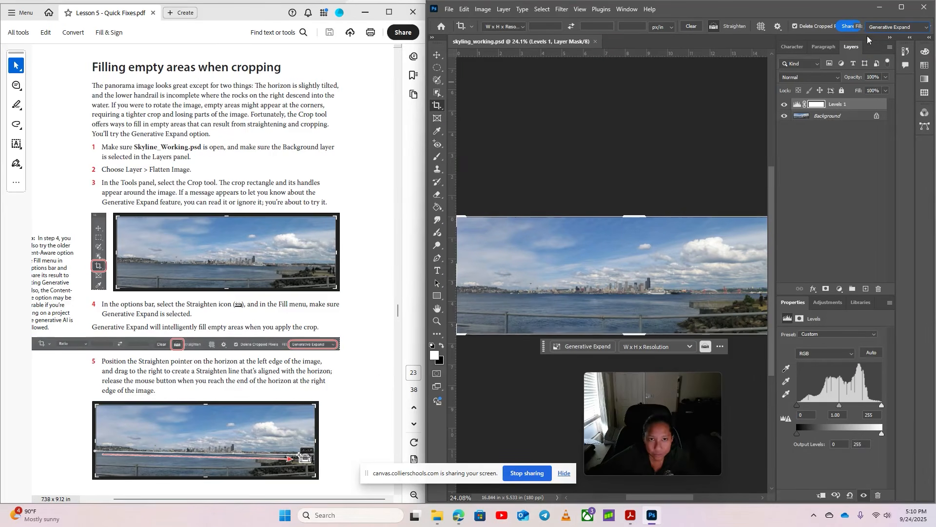
pyautogui.moveTo(425, 159); pyautogui.dragTo(258, 160)
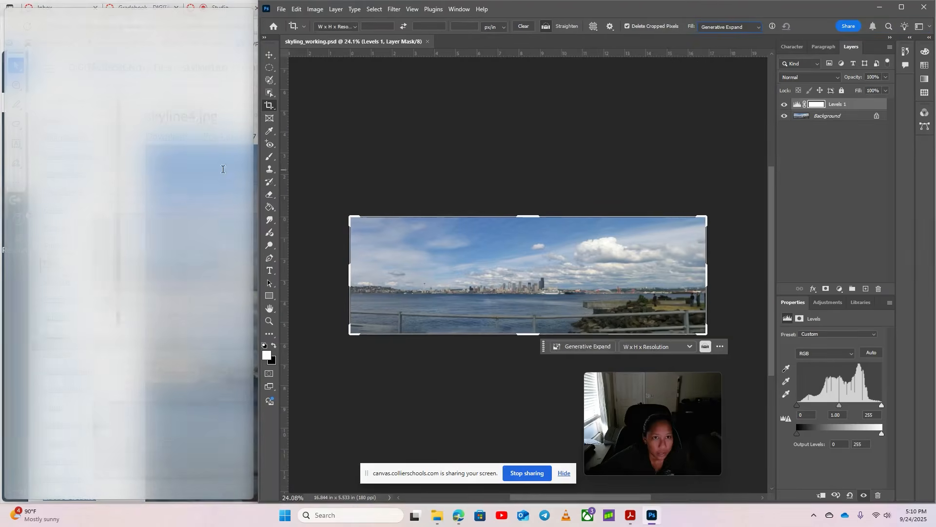
pyautogui.click(742, 27)
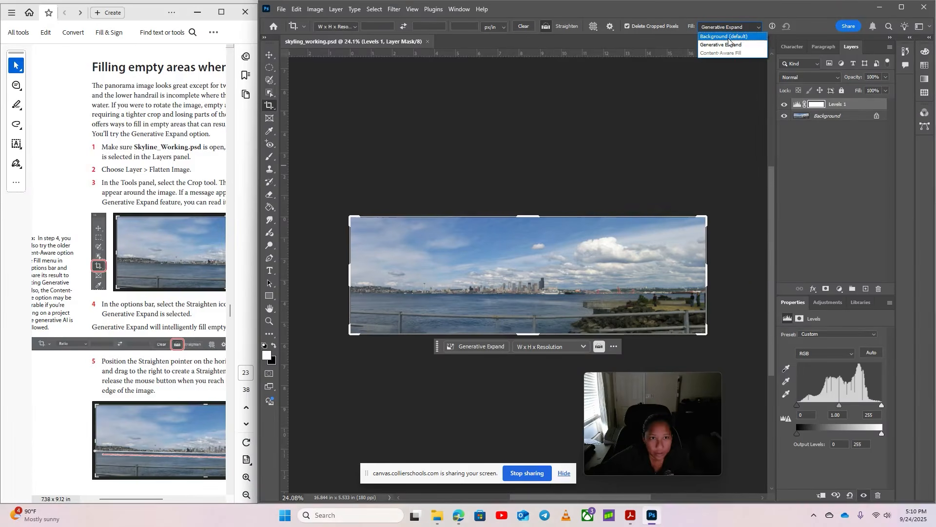
pyautogui.click(726, 45)
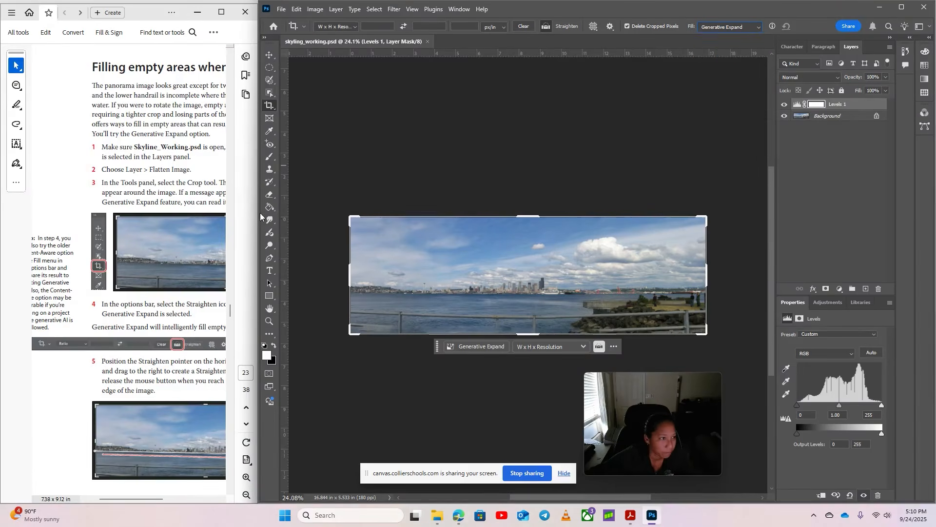
# Step: Follow lesson step 5 to straighten the panorama with a line along the horizon from its left edge to its right edge
pyautogui.moveTo(259, 217); pyautogui.dragTo(358, 213)
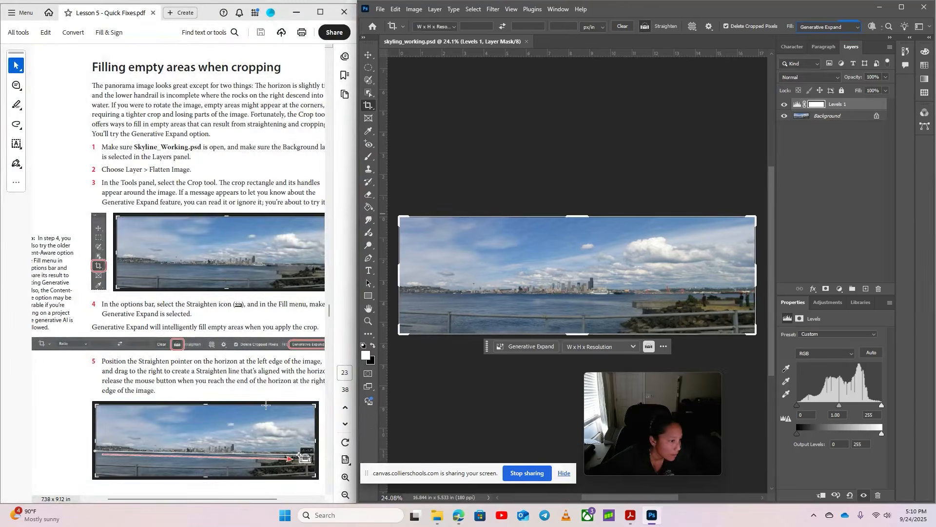
pyautogui.moveTo(169, 500); pyautogui.dragTo(187, 500)
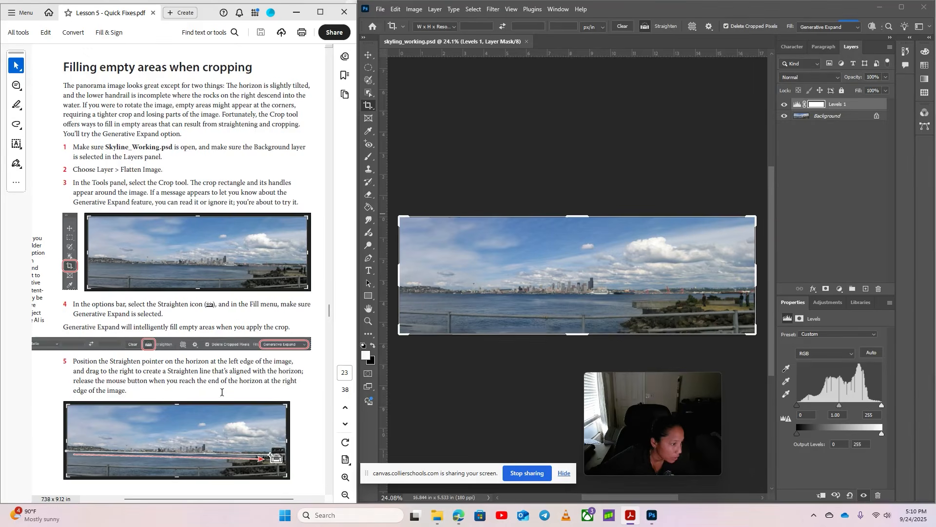
pyautogui.scroll(-3, 251, 384)
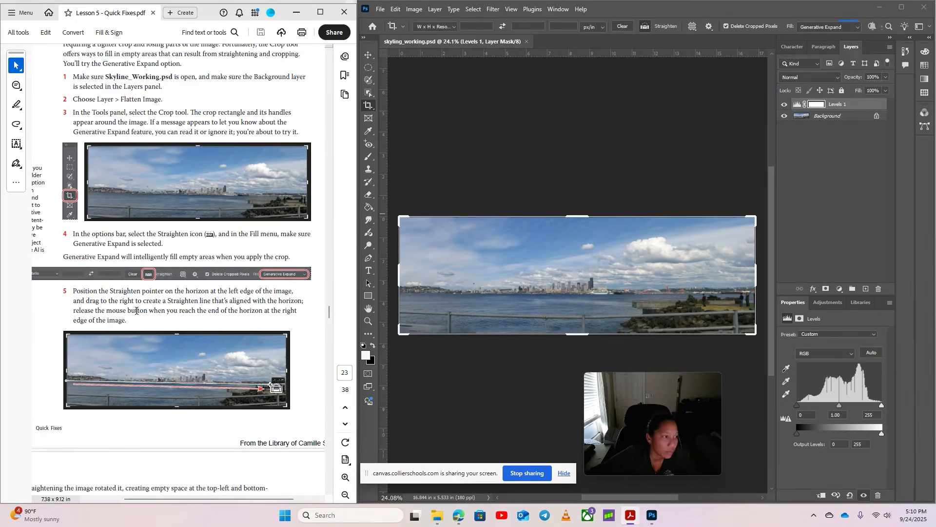
pyautogui.scroll(-6, 136, 311)
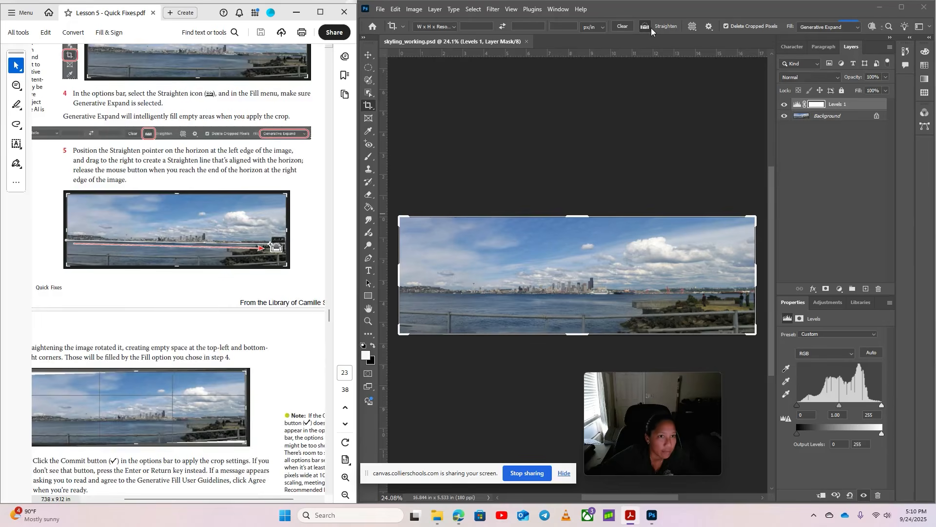
pyautogui.click(508, 163)
pyautogui.moveTo(405, 295); pyautogui.dragTo(751, 294)
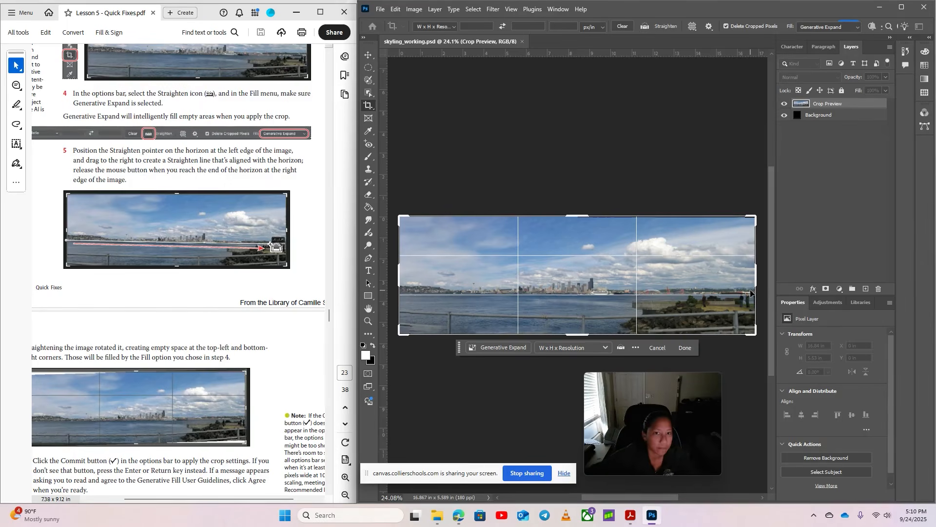
# Step: Check lesson step 6 and apply the straightening crop to the panorama
pyautogui.scroll(-1, 239, 497)
pyautogui.click(239, 496)
pyautogui.moveTo(239, 496); pyautogui.dragTo(226, 496)
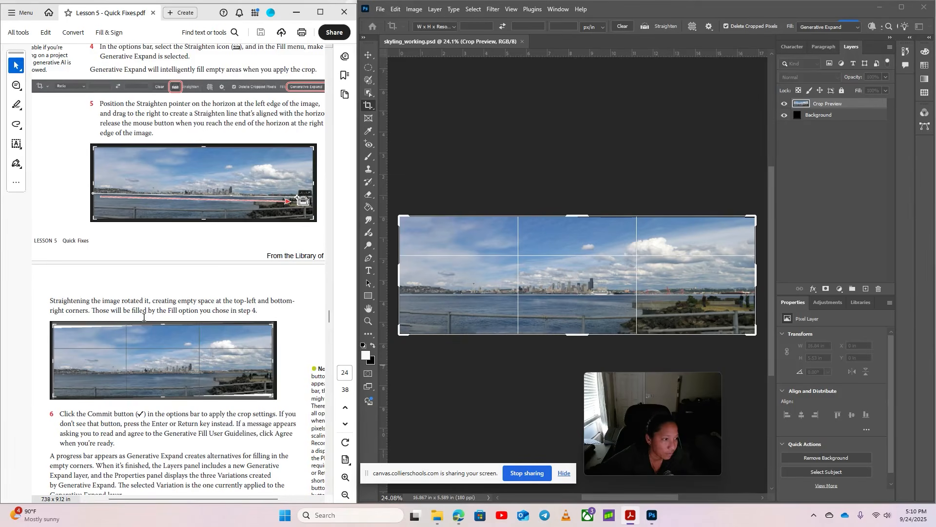
pyautogui.click(422, 104)
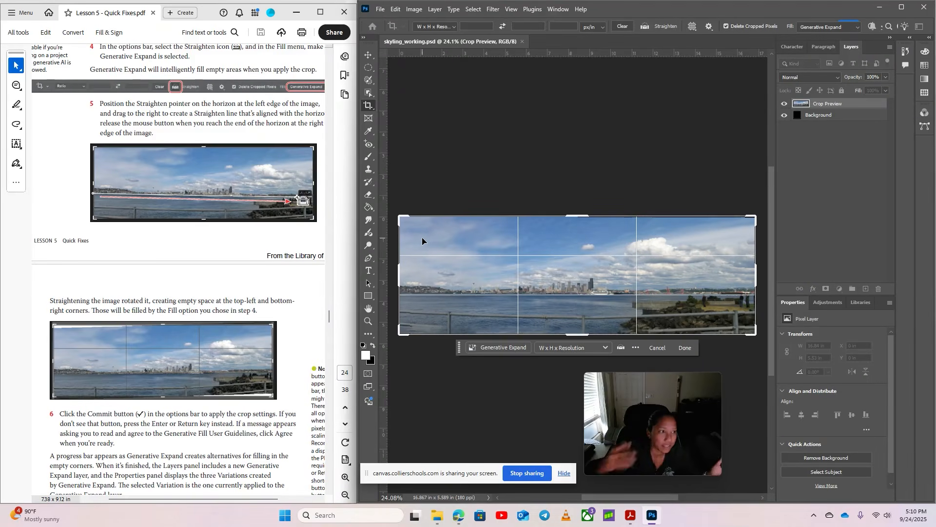
pyautogui.scroll(-3, 211, 437)
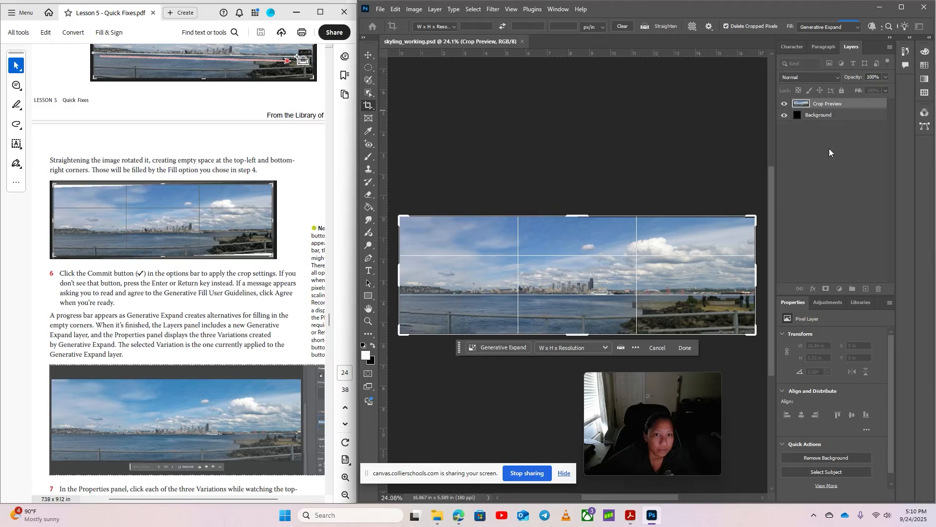
pyautogui.click(685, 347)
pyautogui.scroll(-1, 145, 297)
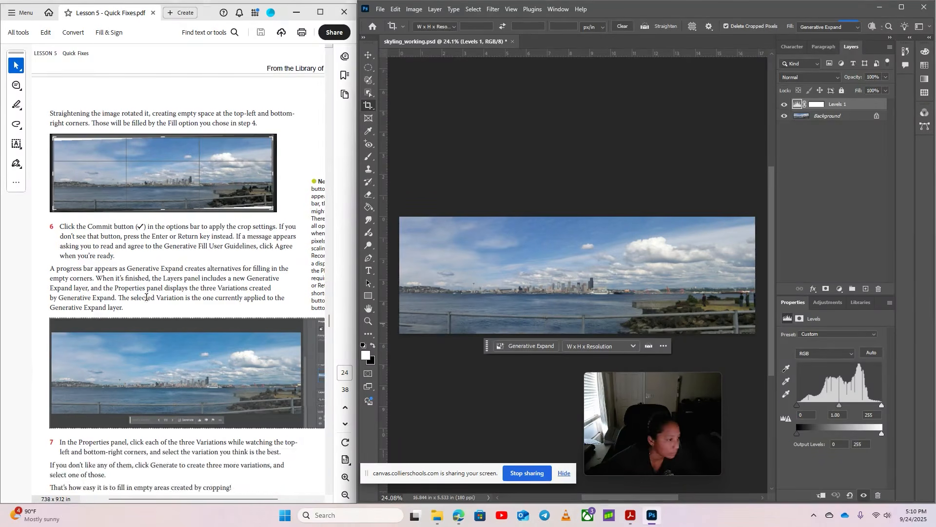
# Step: Maximize the image editor and commit the panorama's pending straightened crop with the Generative Expand fill
pyautogui.scroll(-5, 146, 297)
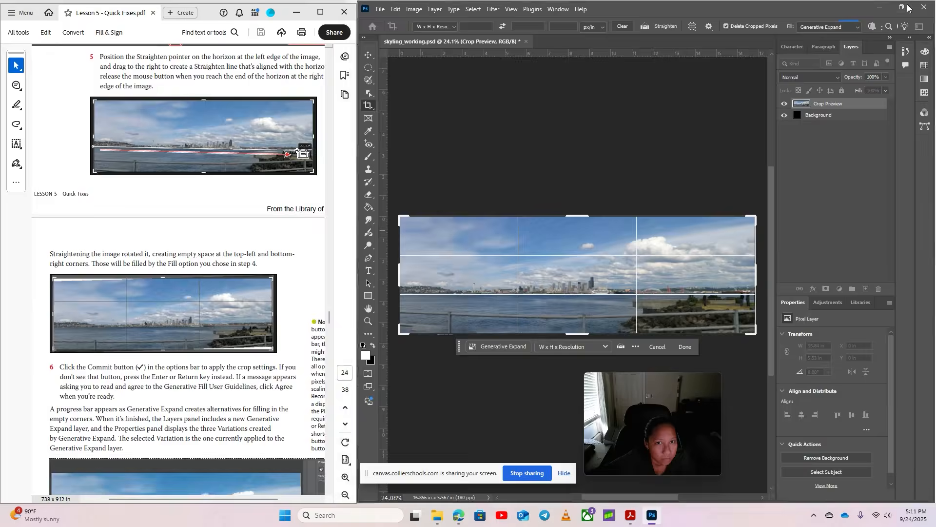
pyautogui.click(900, 11)
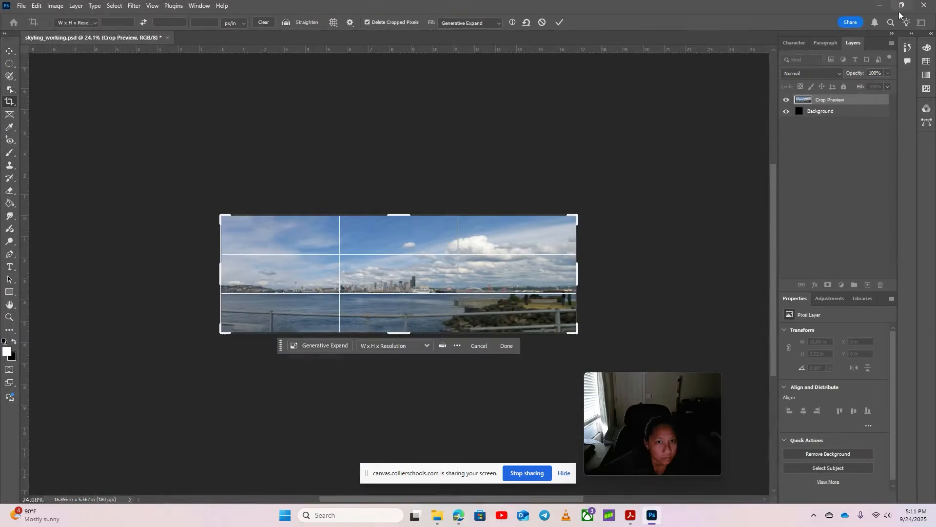
pyautogui.click(560, 23)
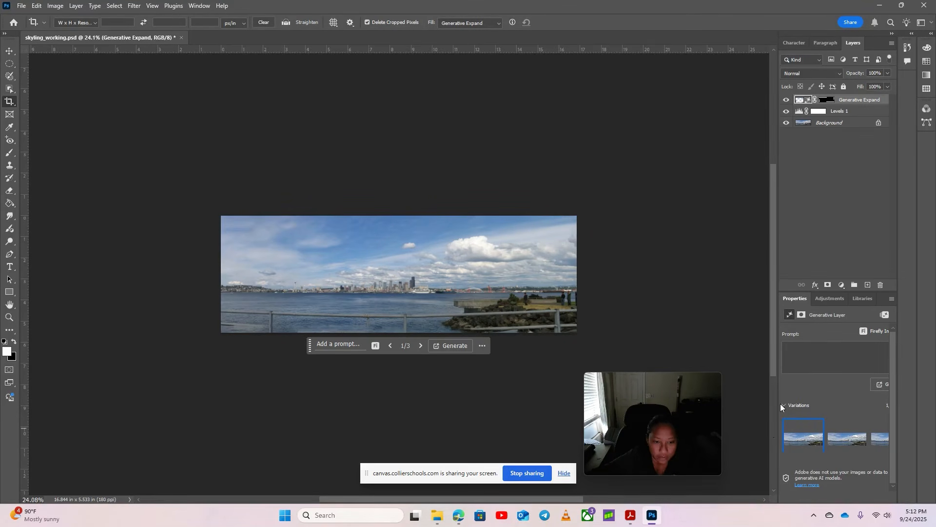
# Step: Widen the properties area to show all Generative Expand variations, compare the three on the panorama, and keep the first
pyautogui.moveTo(777, 403); pyautogui.dragTo(555, 403)
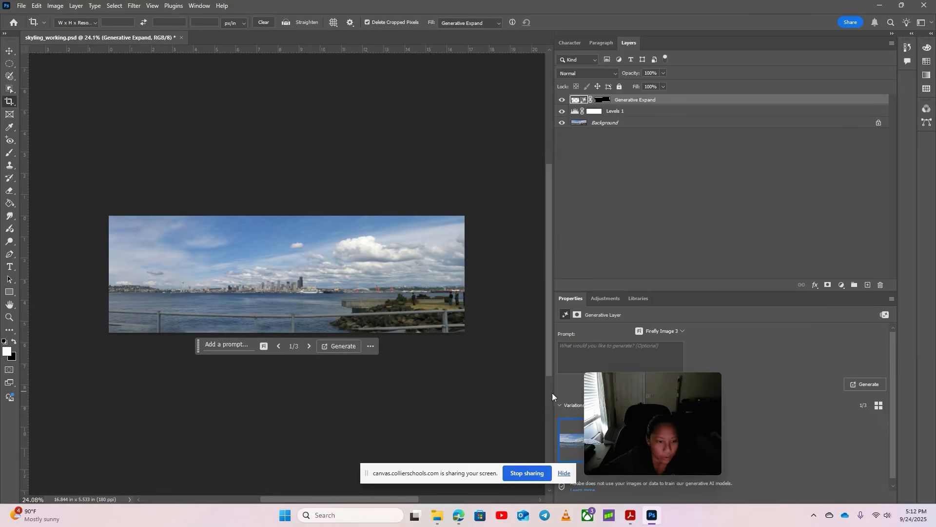
pyautogui.moveTo(671, 398); pyautogui.dragTo(789, 183)
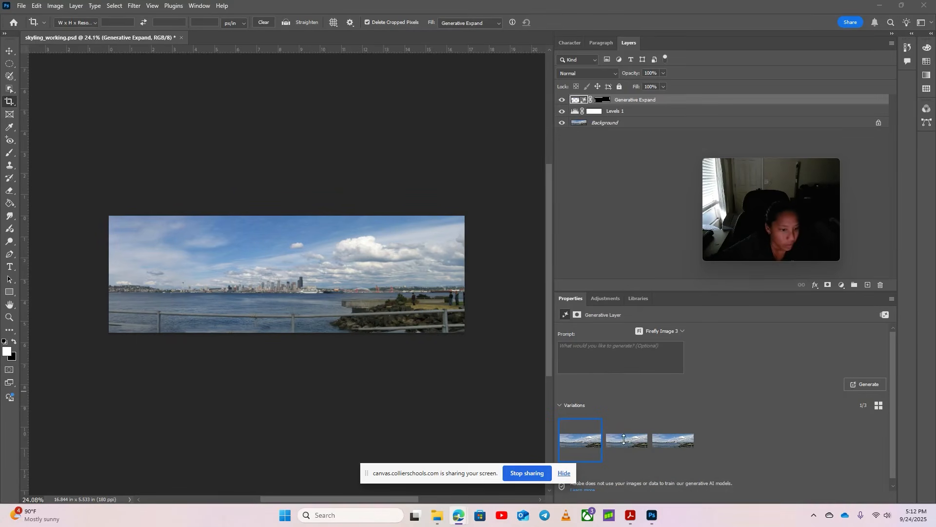
pyautogui.click(676, 443)
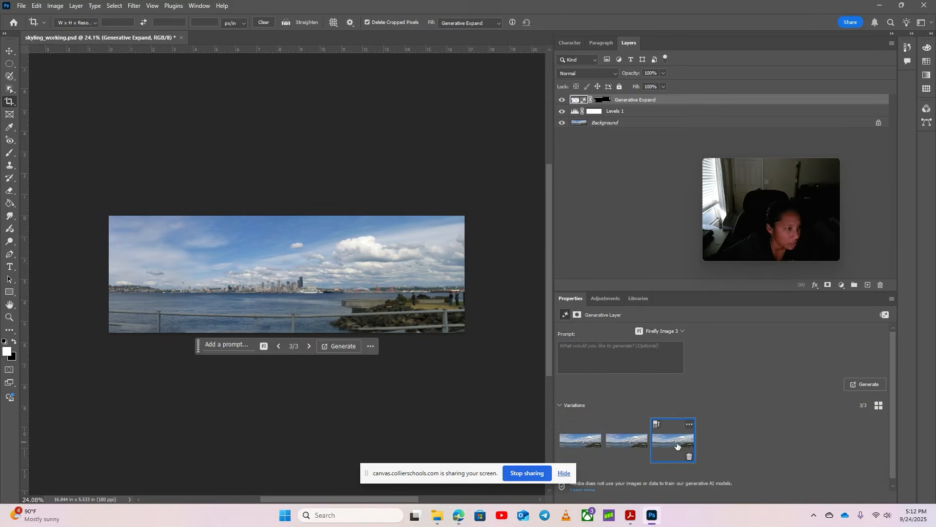
pyautogui.click(627, 441)
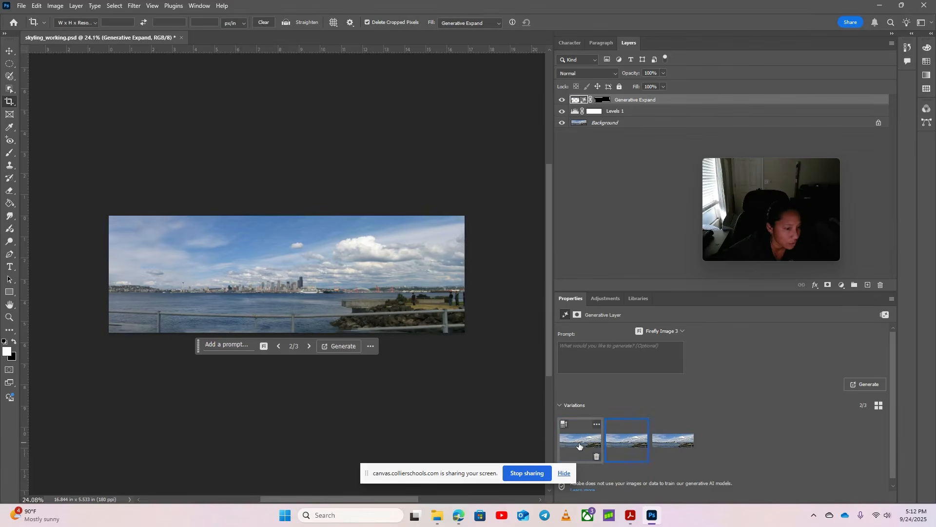
pyautogui.click(562, 443)
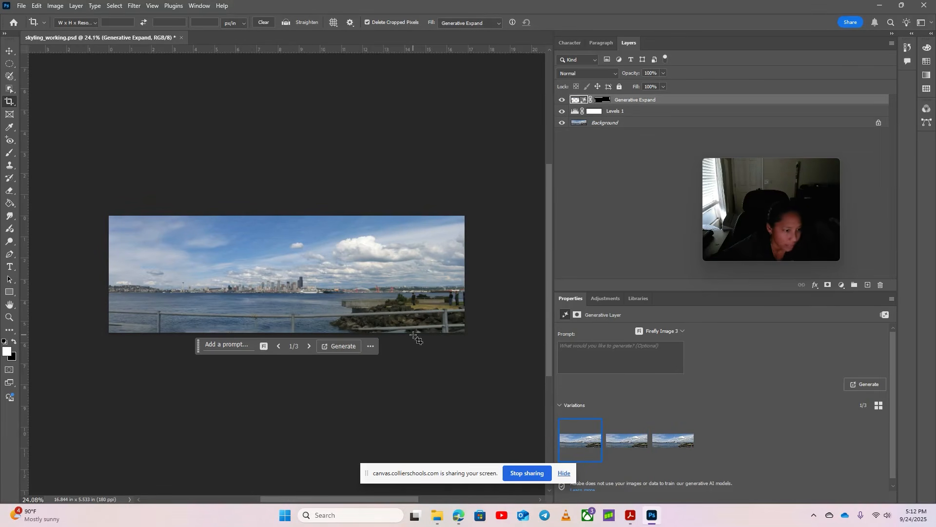
pyautogui.click(628, 441)
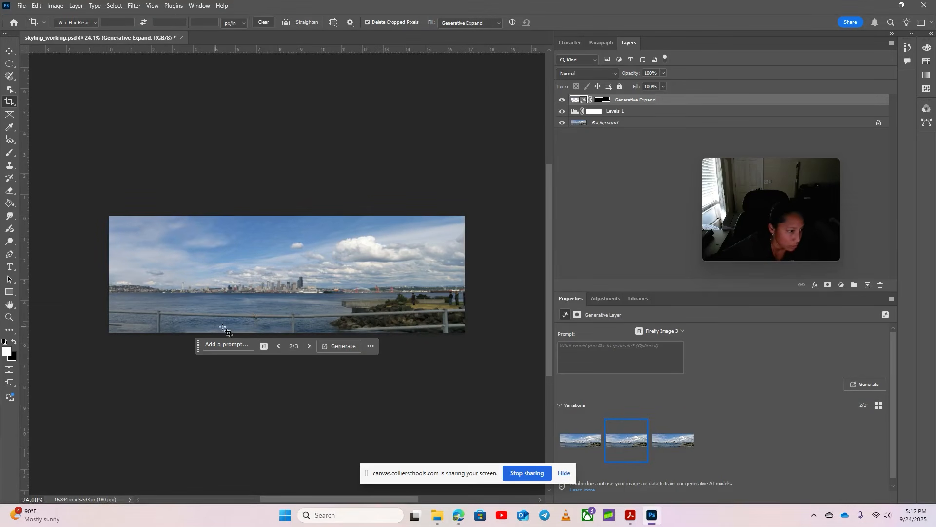
pyautogui.click(673, 441)
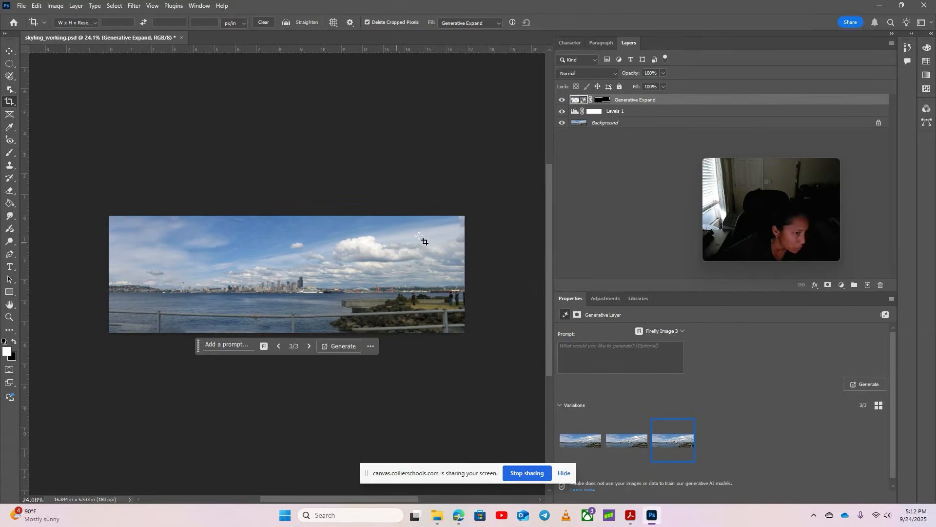
pyautogui.click(580, 440)
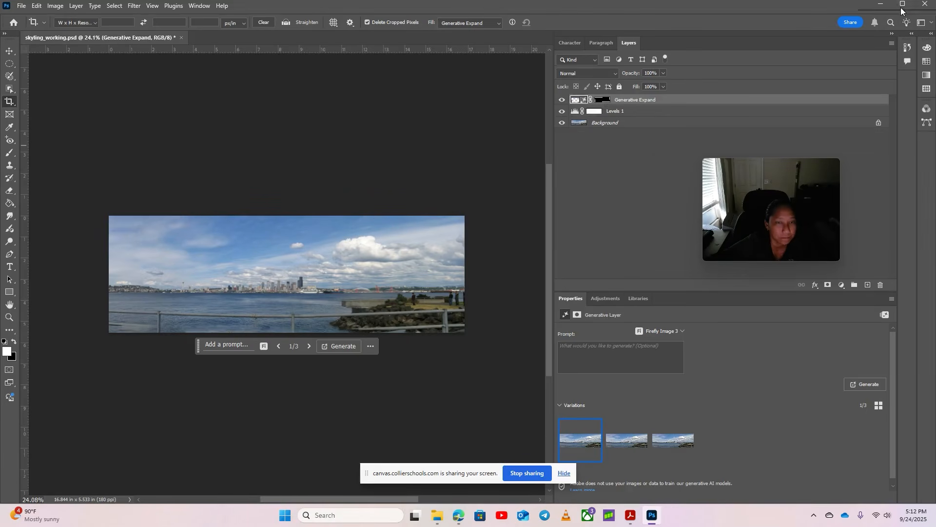
# Step: Place the image editor beside the lesson again, save the changes to skyling_working.psd, and close the document
pyautogui.doubleClick(856, 6)
pyautogui.moveTo(855, 11); pyautogui.dragTo(414, 1)
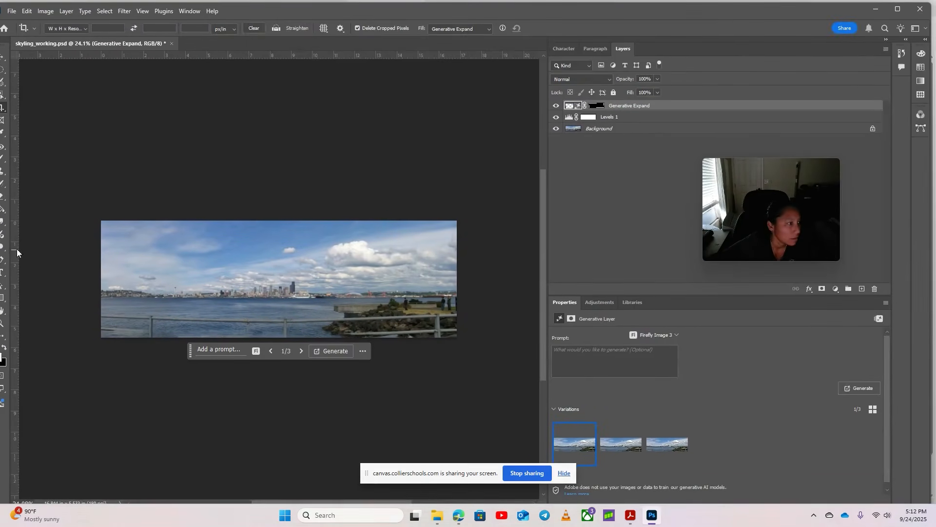
pyautogui.click(10, 12)
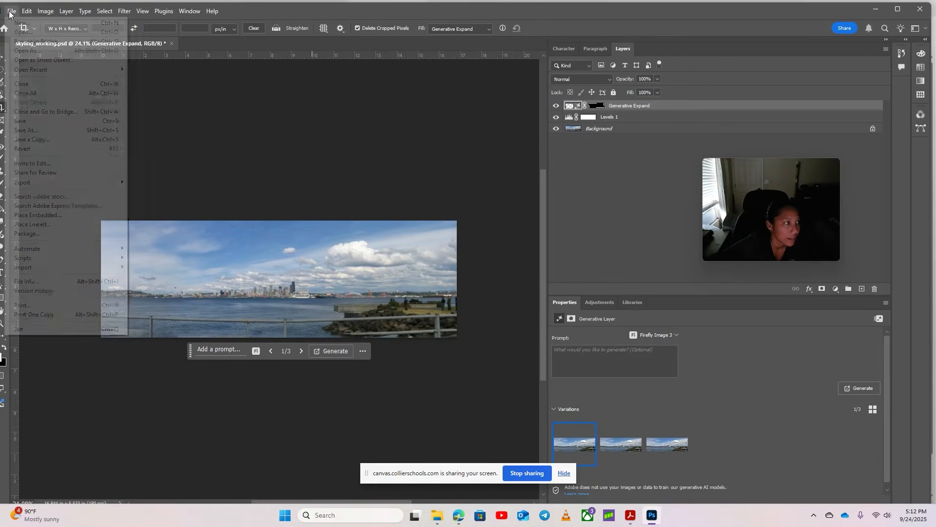
pyautogui.click(22, 121)
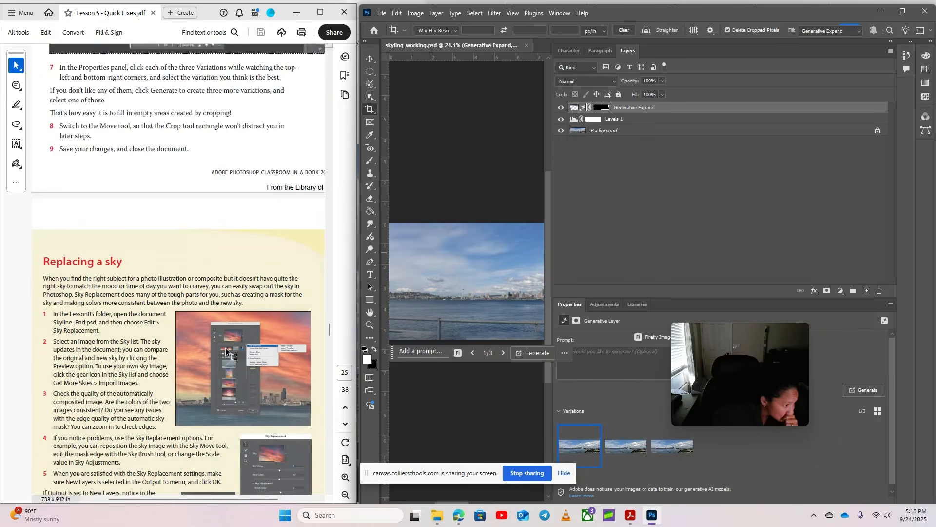
pyautogui.scroll(-3, 238, 339)
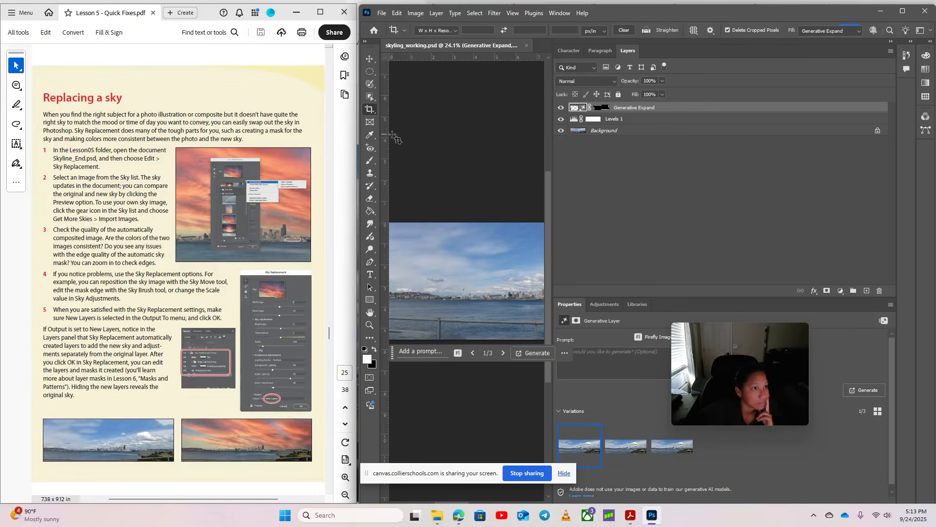
pyautogui.click(526, 46)
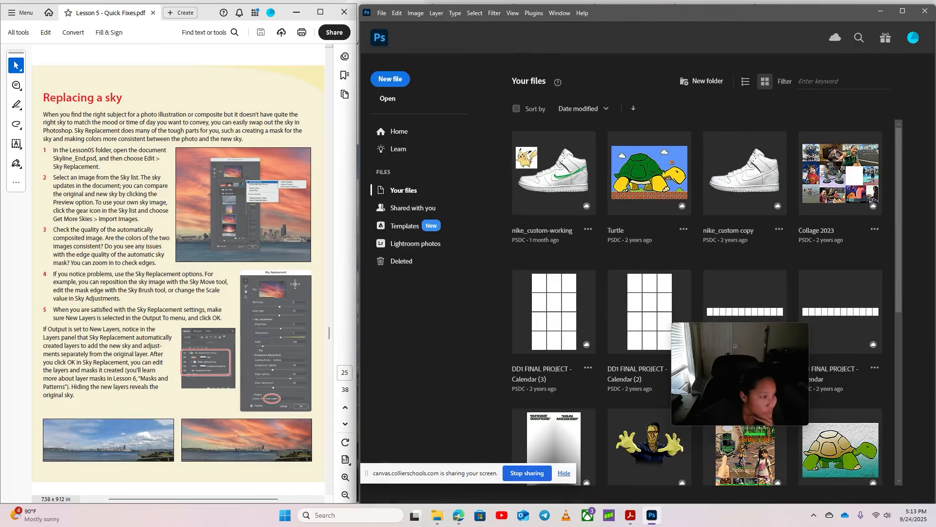
# Step: Move on to the lesson's Correcting image distortion section, open Columns_Start.psd, and narrow the panel area to enlarge the canvas
pyautogui.scroll(-10, 157, 330)
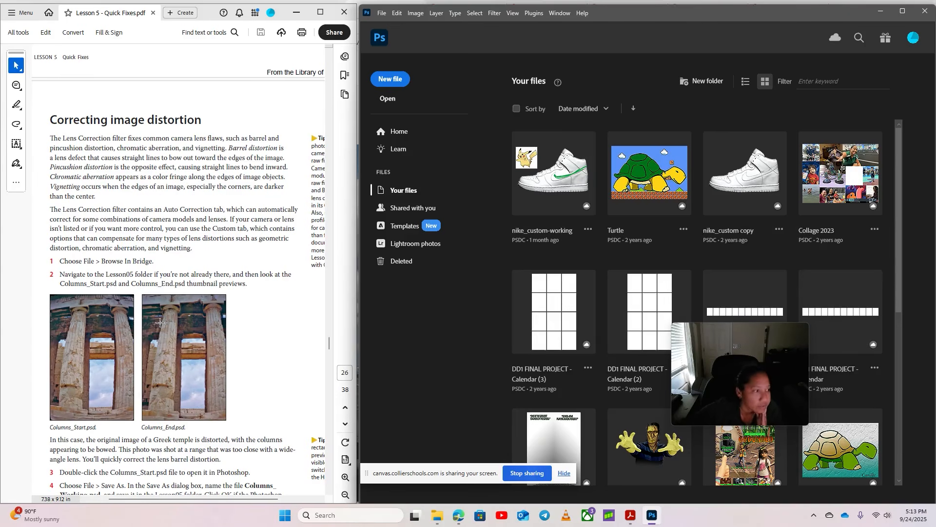
pyautogui.scroll(-2, 163, 320)
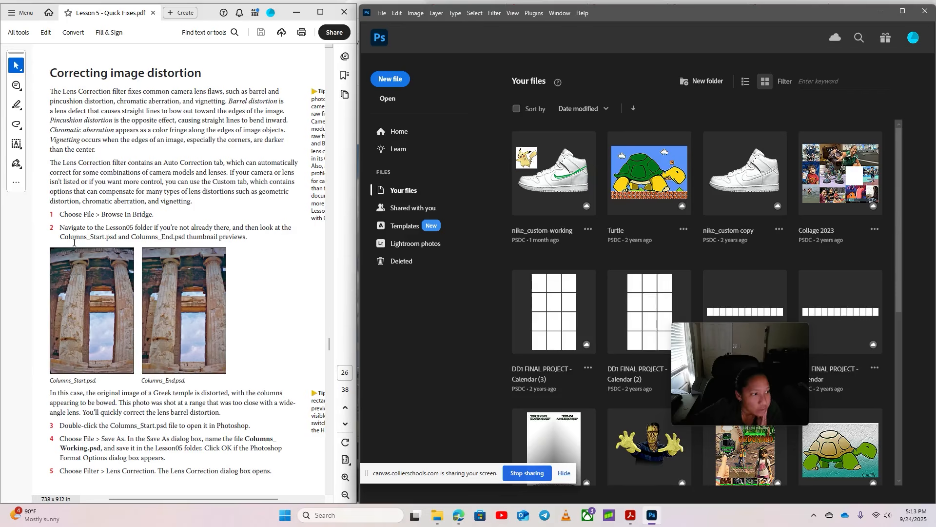
pyautogui.scroll(-6, 57, 300)
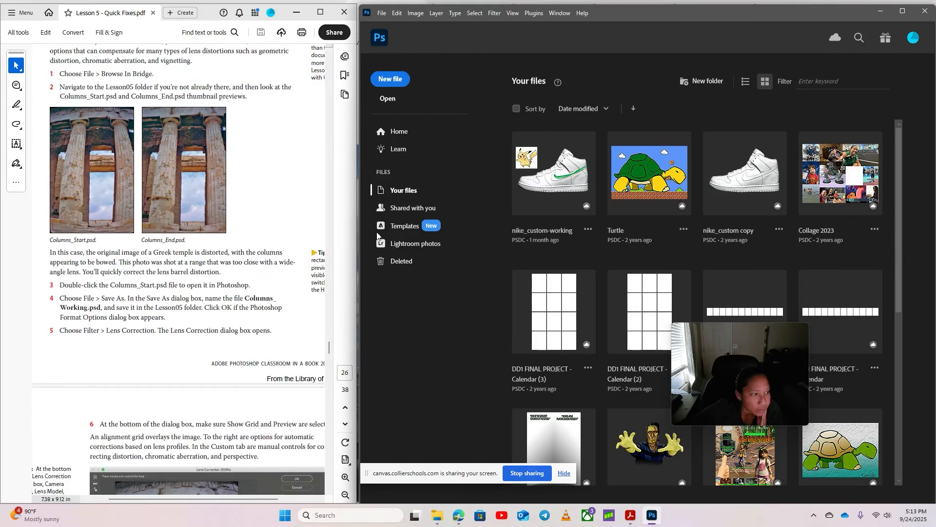
pyautogui.click(381, 13)
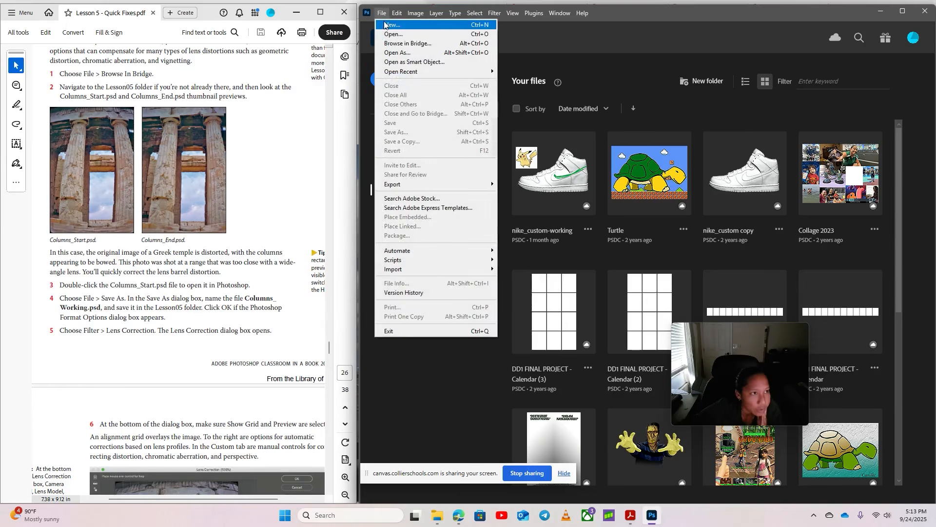
pyautogui.click(395, 33)
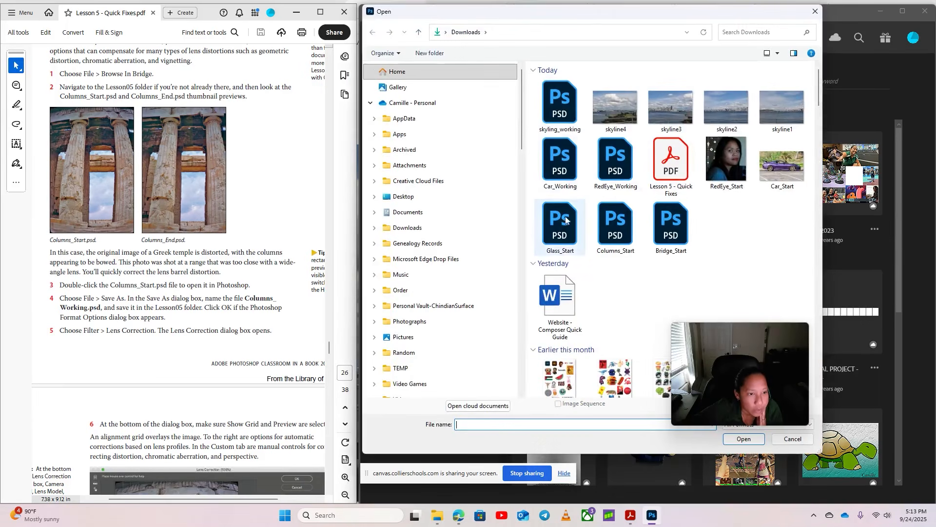
pyautogui.doubleClick(606, 243)
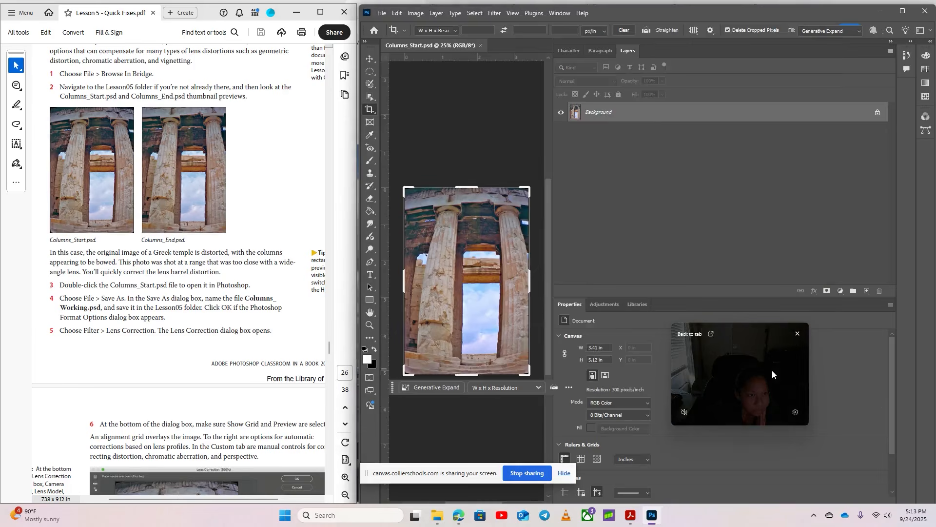
pyautogui.moveTo(554, 292); pyautogui.dragTo(780, 304)
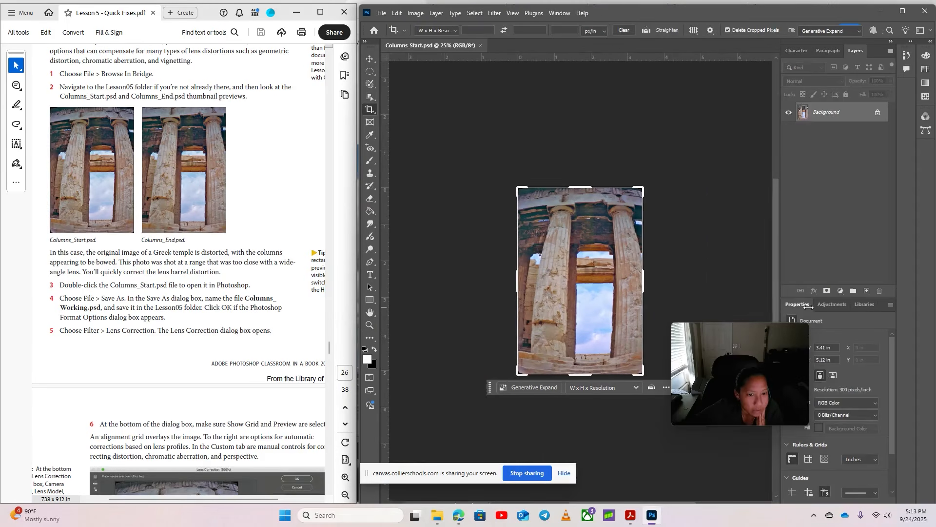
pyautogui.moveTo(740, 370); pyautogui.dragTo(678, 439)
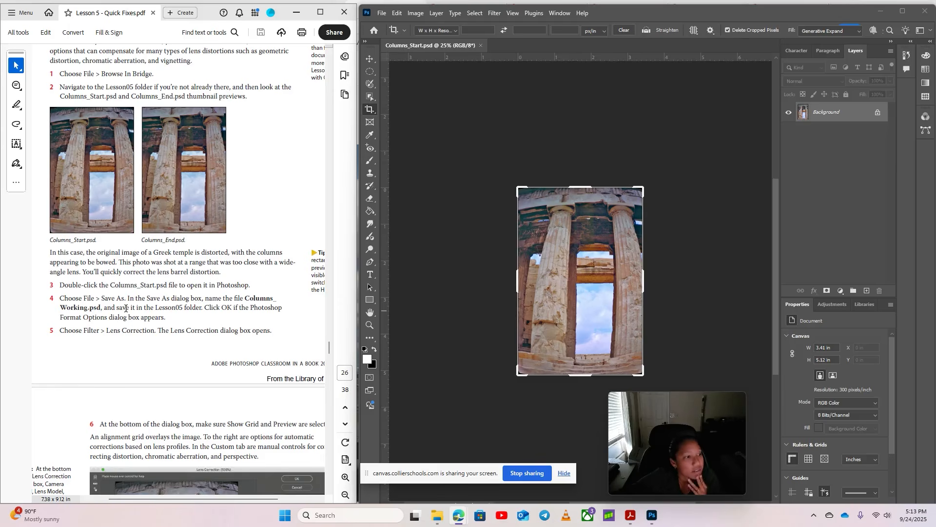
# Step: Save the columns image as a new Photoshop file named Columns_working in the Downloads folder
pyautogui.click(382, 13)
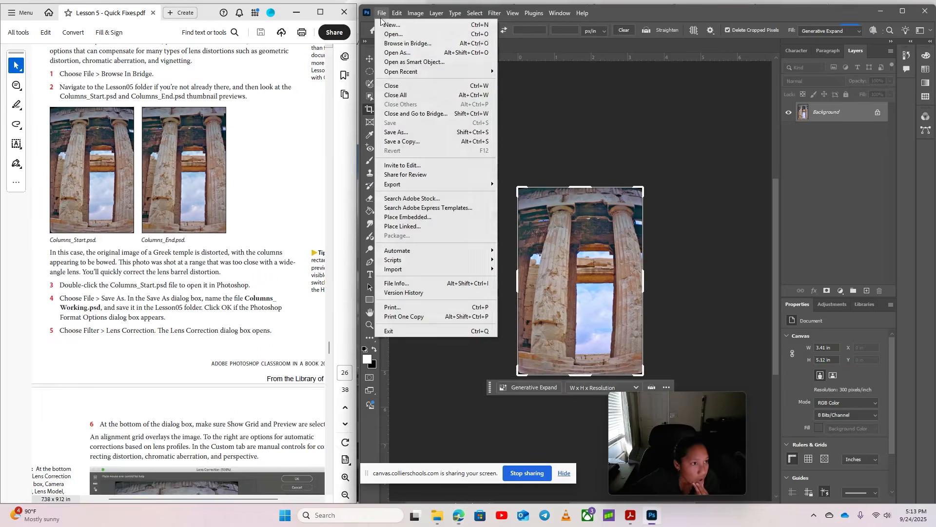
pyautogui.click(396, 132)
pyautogui.click(493, 371)
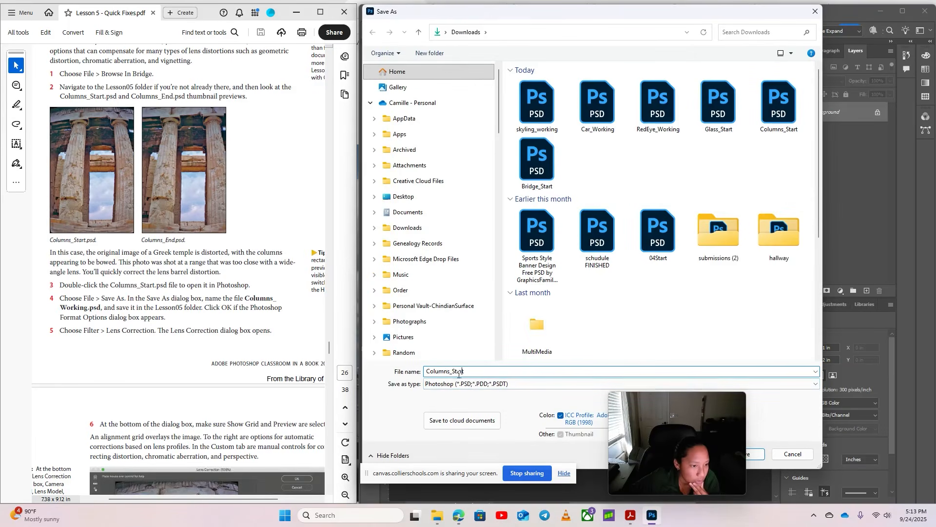
pyautogui.press('BackSpace')
pyautogui.press('BackSpace')
pyautogui.press('BackSpace')
pyautogui.press('BackSpace')
pyautogui.press('BackSpace')
pyautogui.write('working')
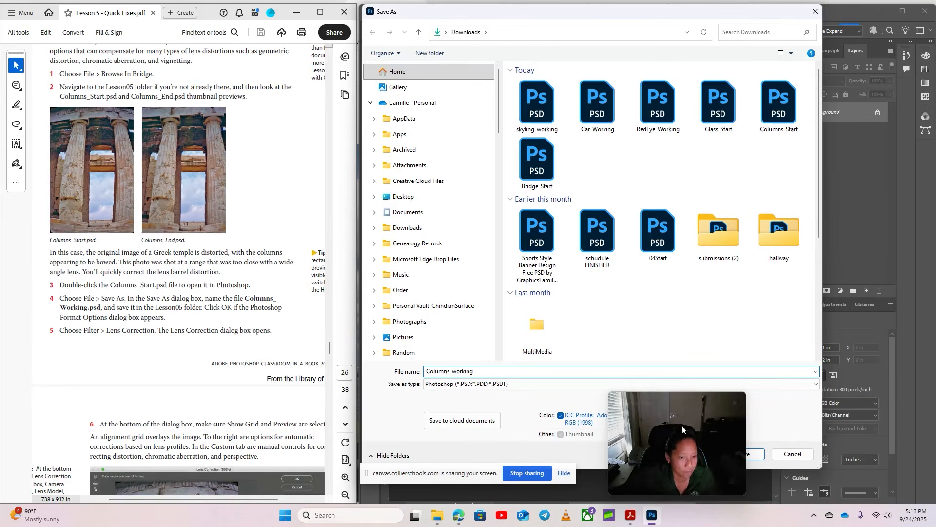
pyautogui.moveTo(696, 428)
pyautogui.moveTo(696, 427); pyautogui.dragTo(869, 326)
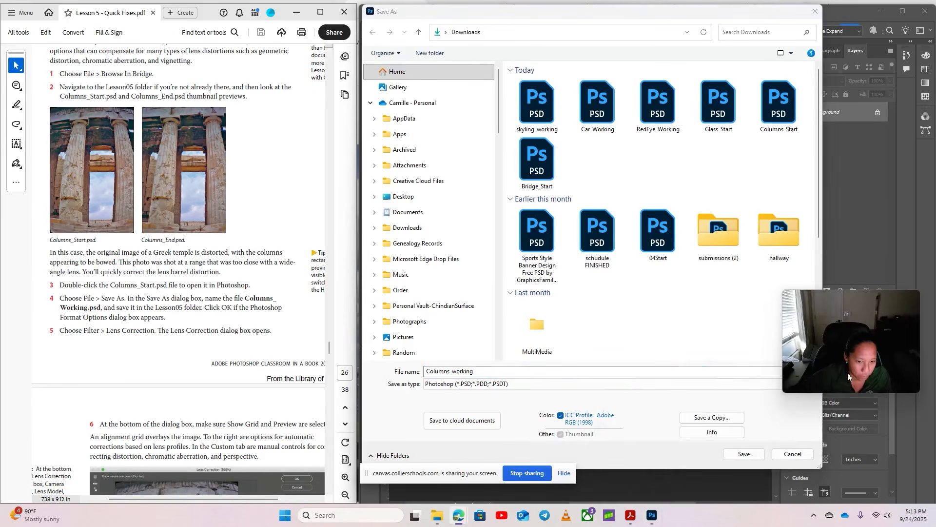
pyautogui.click(744, 454)
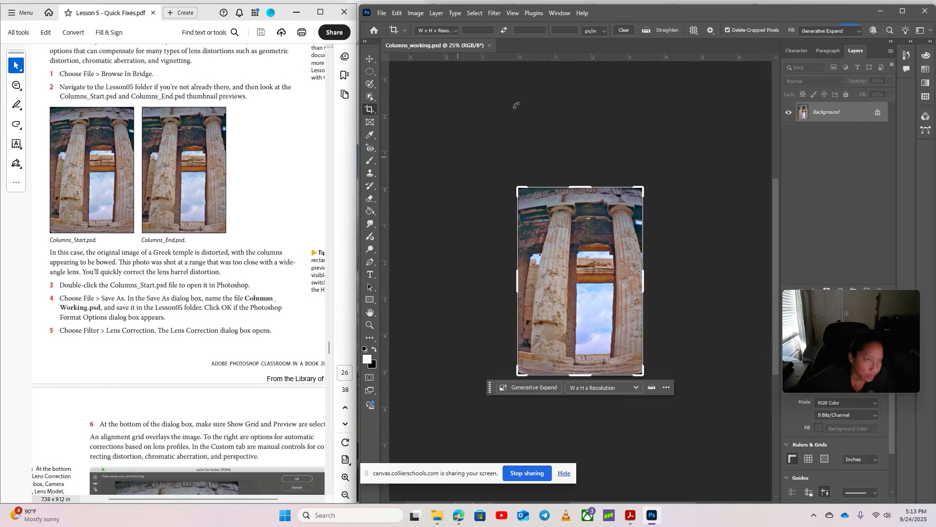
# Step: Start the Lens Correction filter on the columns image, fit its dialog beside the lesson, and turn on Show Grid
pyautogui.click(494, 13)
pyautogui.click(511, 115)
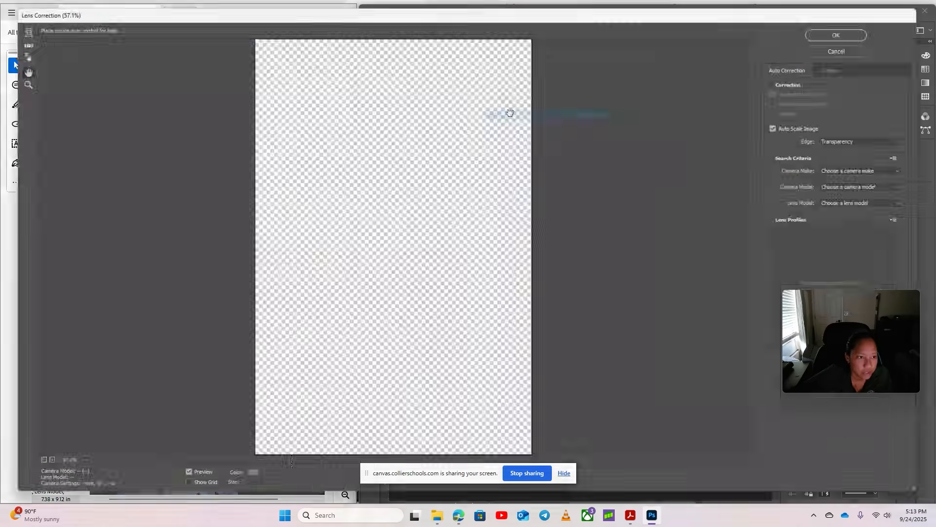
pyautogui.moveTo(664, 9); pyautogui.dragTo(935, 24)
pyautogui.scroll(-7, 186, 439)
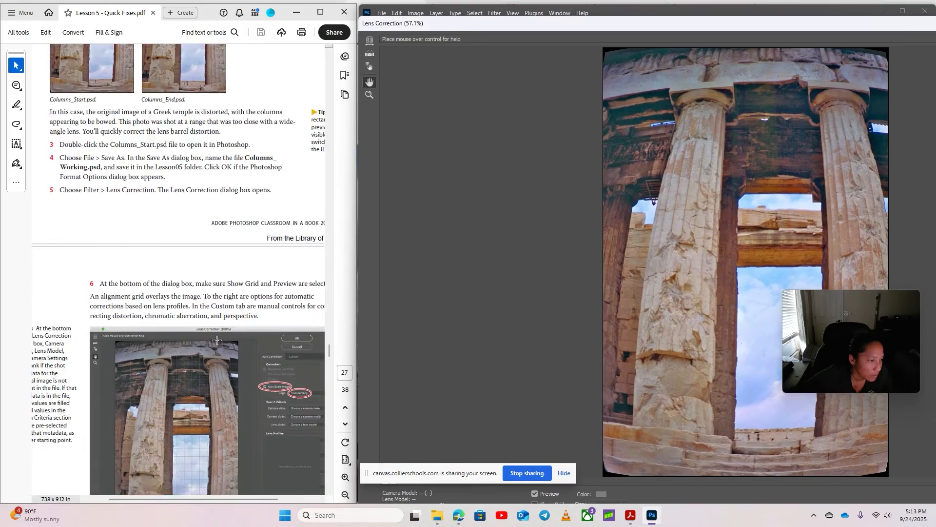
pyautogui.moveTo(183, 498); pyautogui.dragTo(208, 499)
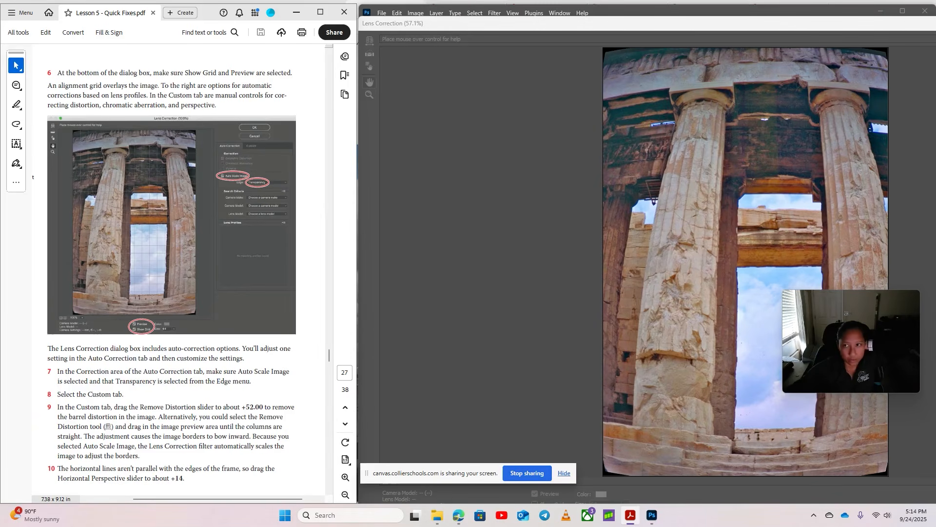
pyautogui.moveTo(935, 17); pyautogui.dragTo(778, 167)
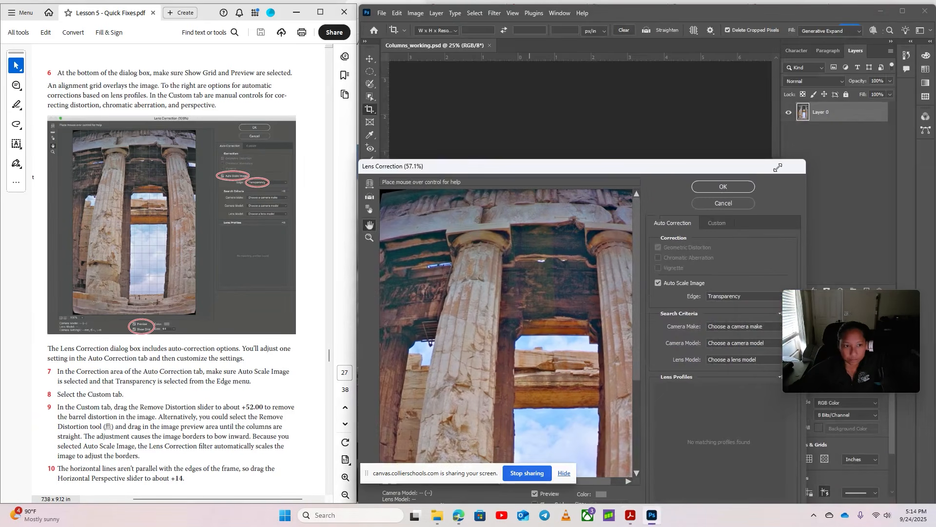
pyautogui.moveTo(673, 167); pyautogui.dragTo(710, 40)
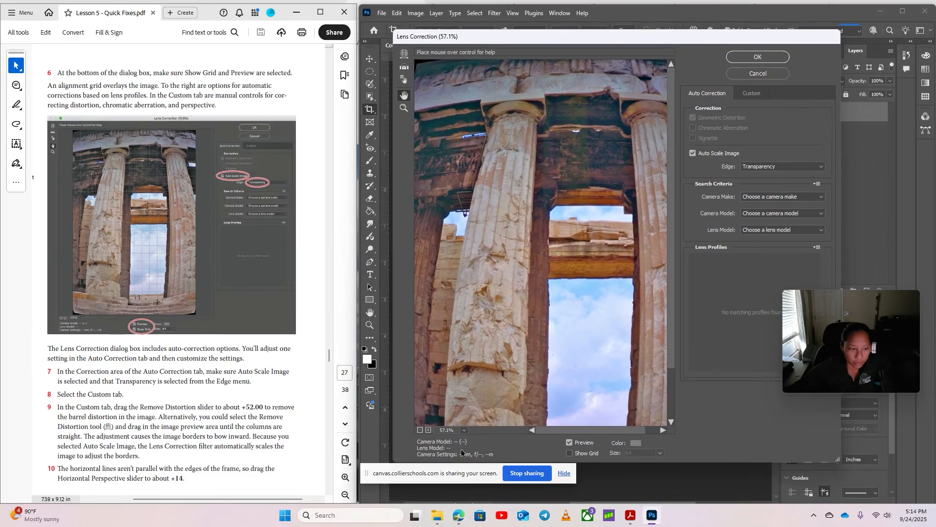
pyautogui.click(571, 456)
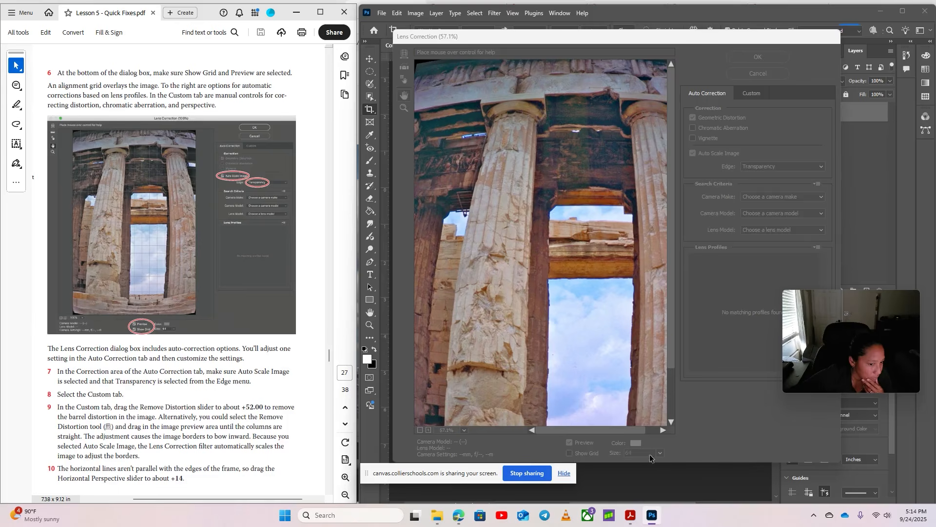
pyautogui.click(573, 453)
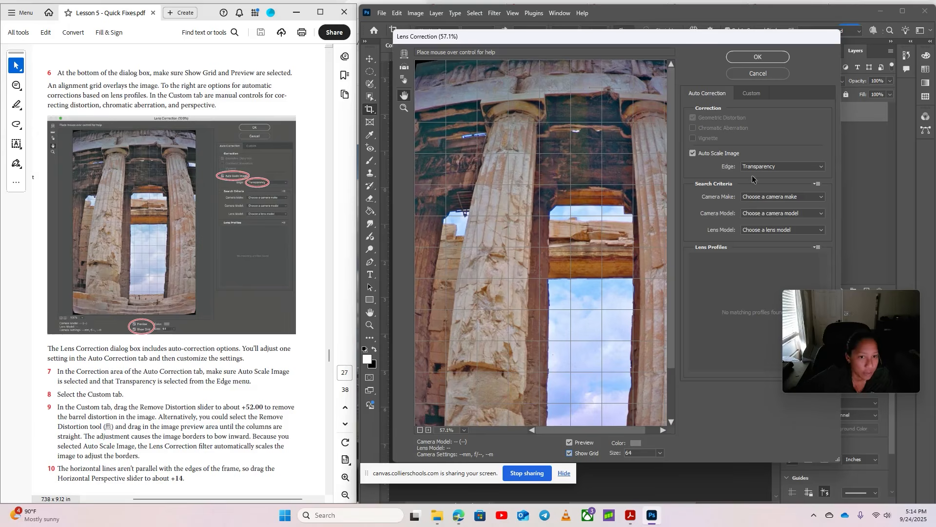
# Step: In the custom lens corrections, set Remove Distortion to +52.00 and Horizontal Perspective to +14
pyautogui.scroll(-3, 207, 351)
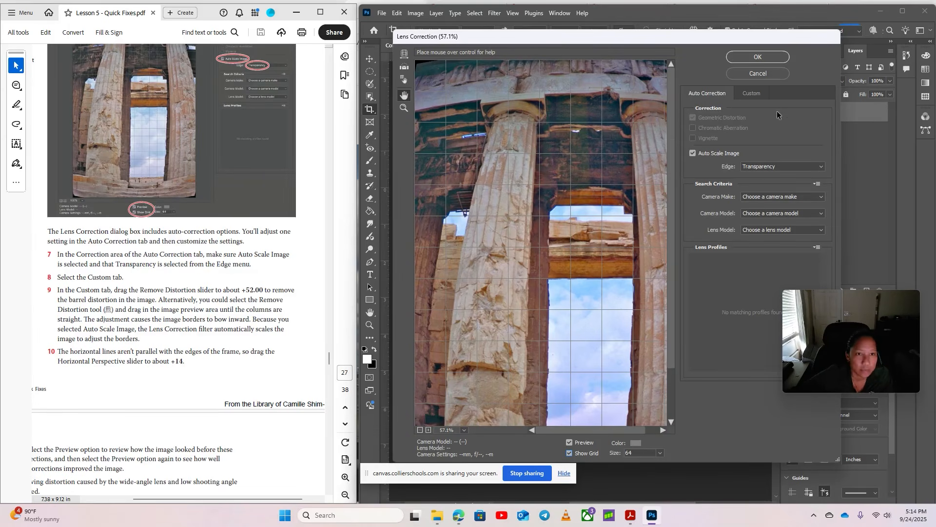
pyautogui.click(761, 95)
pyautogui.moveTo(857, 303); pyautogui.dragTo(821, 411)
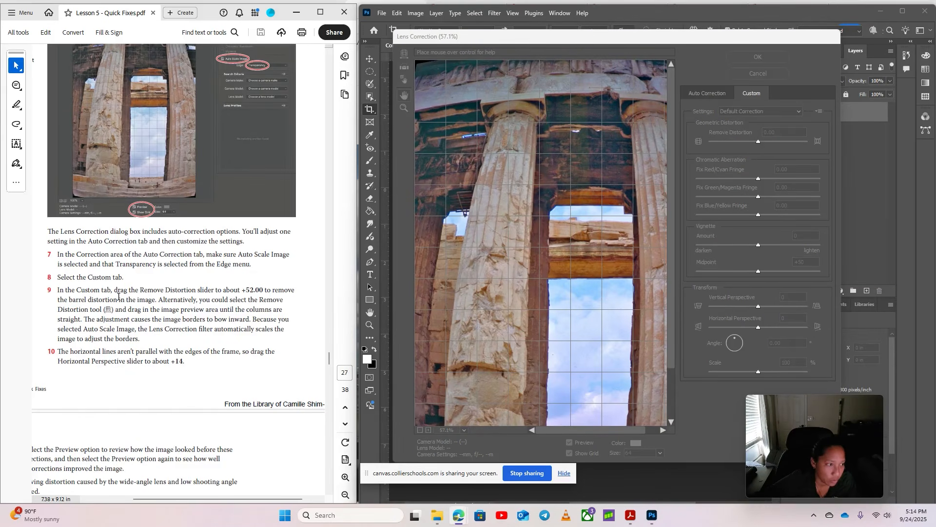
pyautogui.click(775, 131)
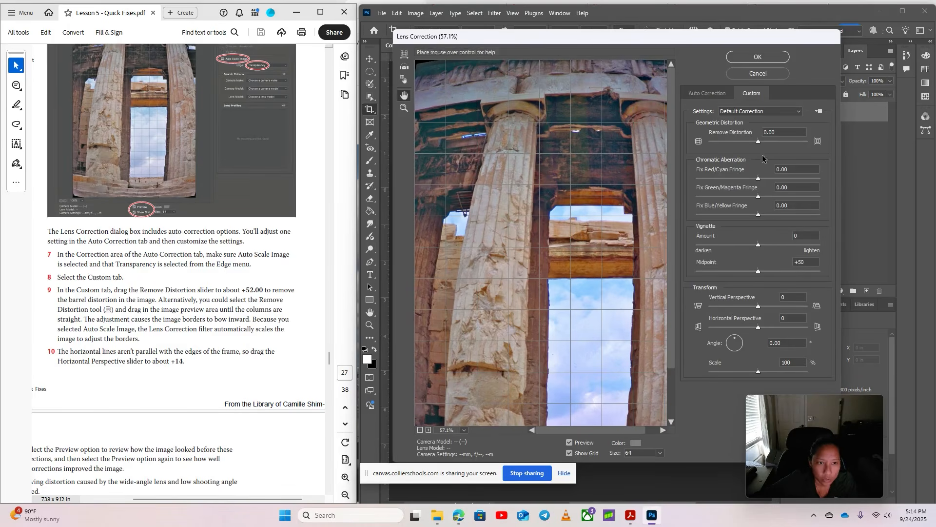
pyautogui.moveTo(759, 141); pyautogui.dragTo(784, 155)
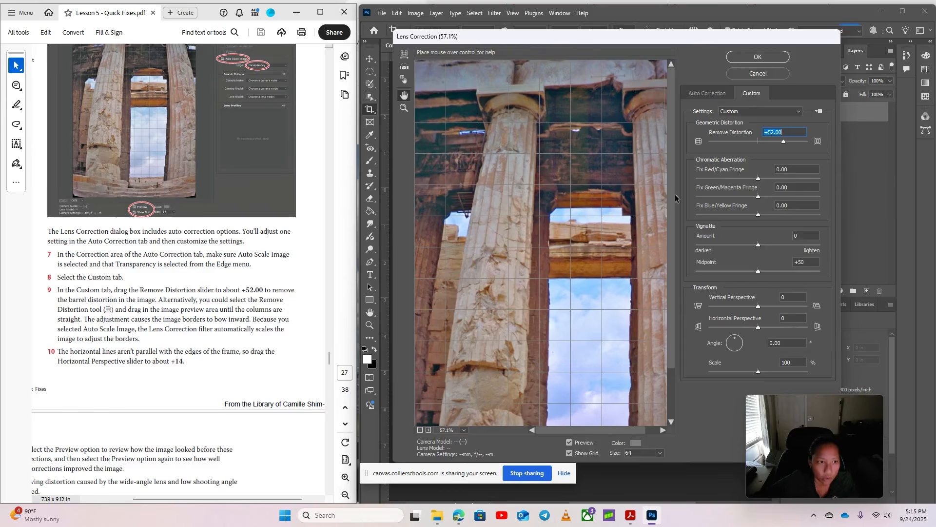
pyautogui.scroll(-2, 81, 372)
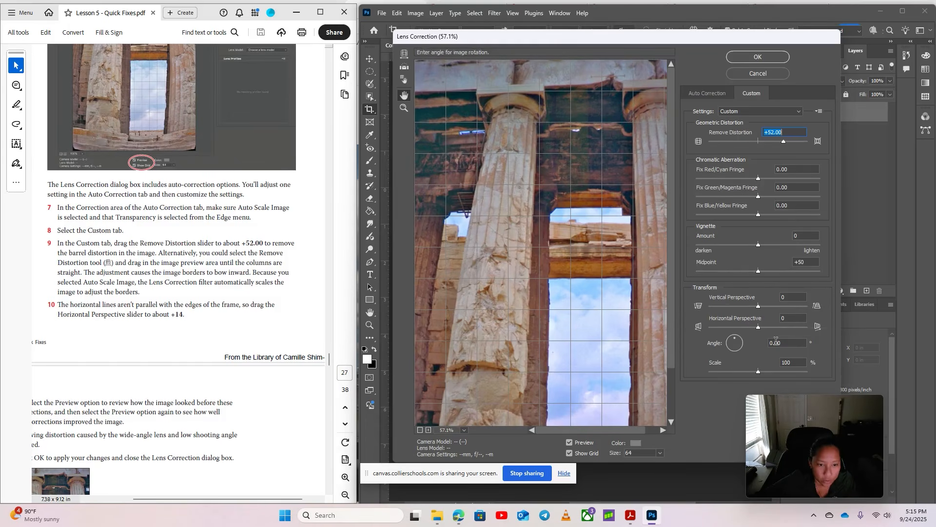
pyautogui.moveTo(759, 328); pyautogui.dragTo(766, 328)
# Step: Follow lesson steps 11 and 12: compare the columns with and without the correction preview, and apply the lens correction
pyautogui.scroll(-3, 200, 439)
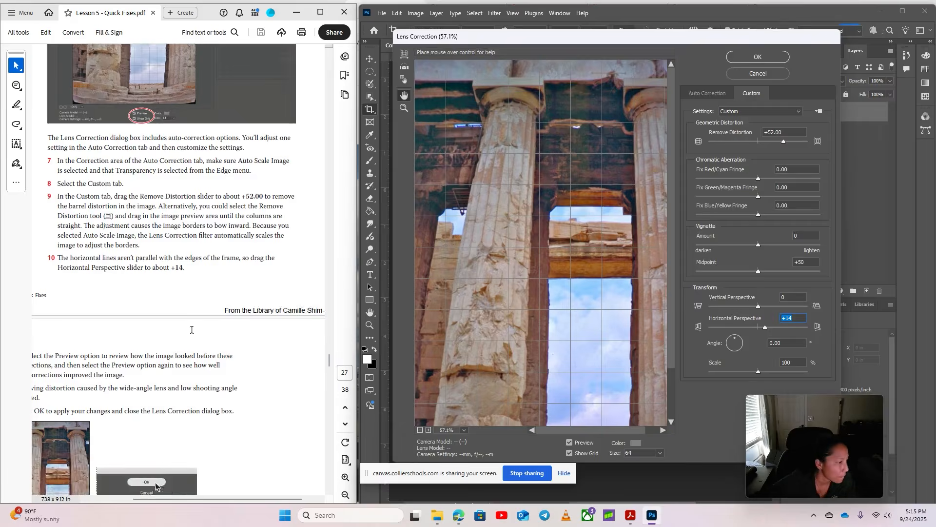
pyautogui.moveTo(198, 498); pyautogui.dragTo(171, 498)
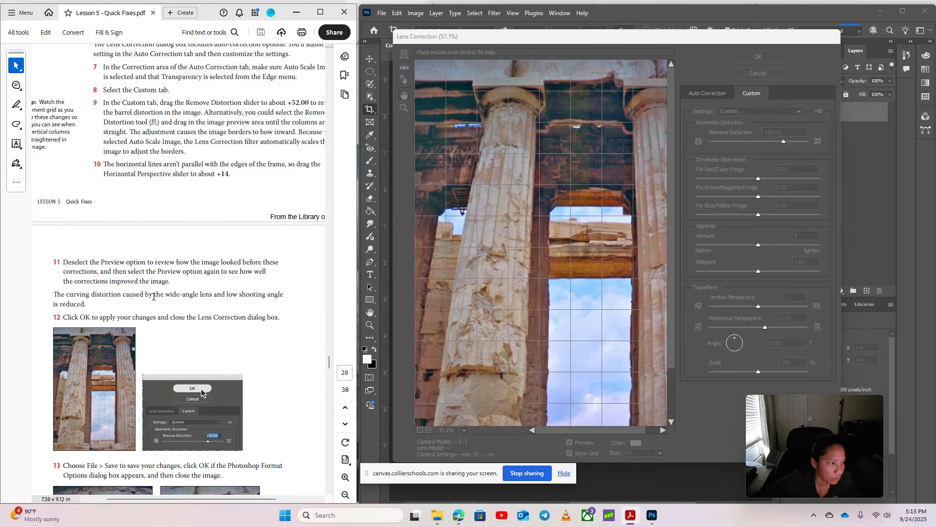
pyautogui.scroll(-1, 263, 315)
pyautogui.click(639, 453)
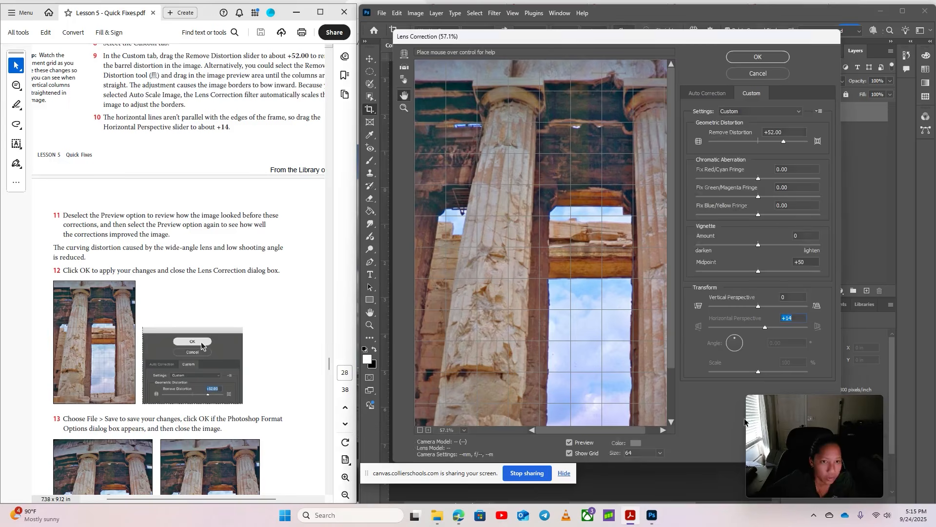
pyautogui.click(569, 443)
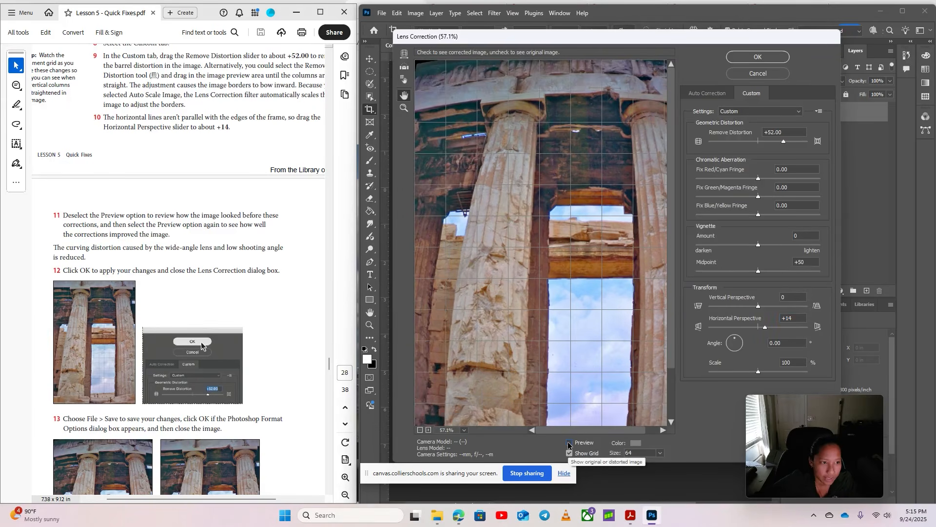
pyautogui.click(570, 443)
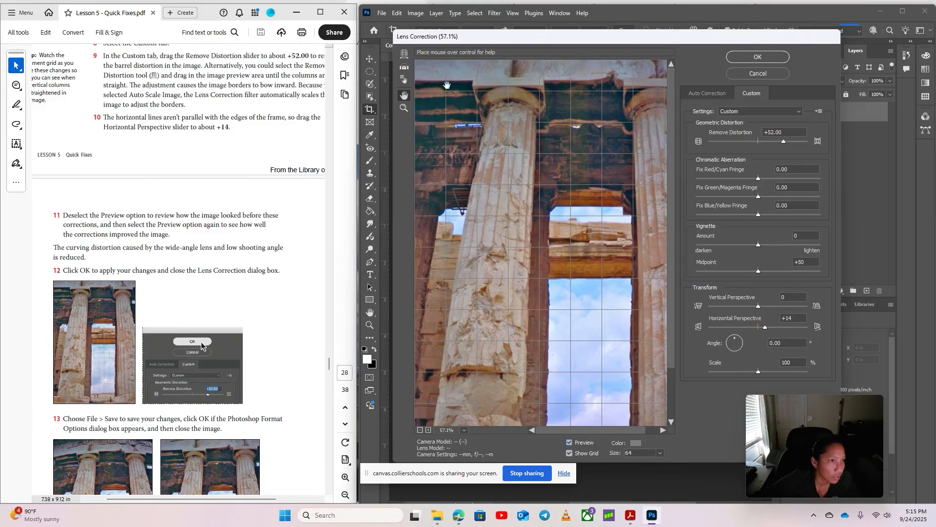
pyautogui.click(748, 59)
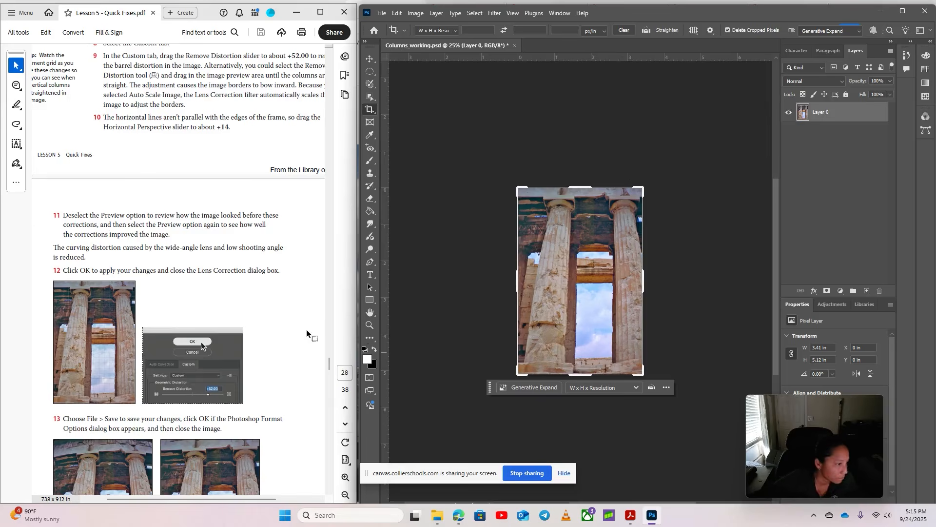
# Step: Save the corrected image to Columns_working.psd, accept the Photoshop format options, and read on to the lesson's Extending depth of field section
pyautogui.scroll(-1, 291, 404)
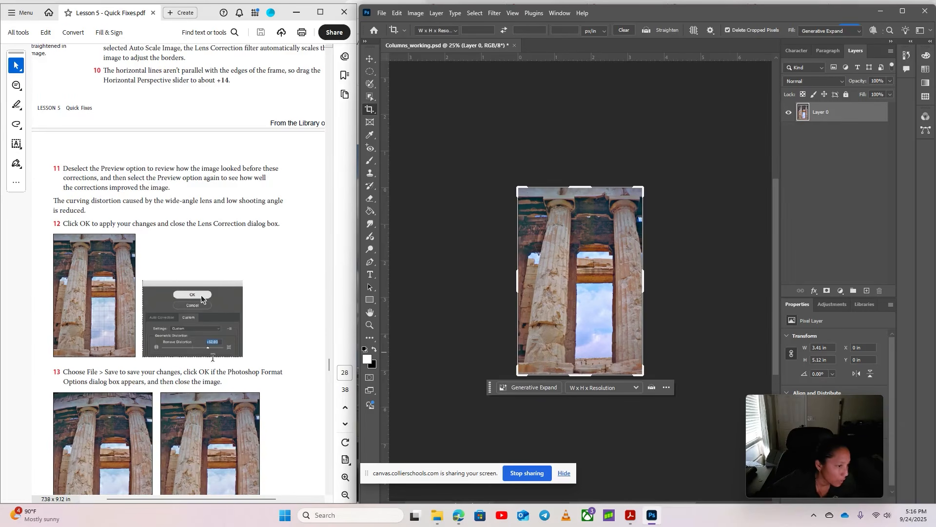
pyautogui.click(382, 13)
pyautogui.click(391, 123)
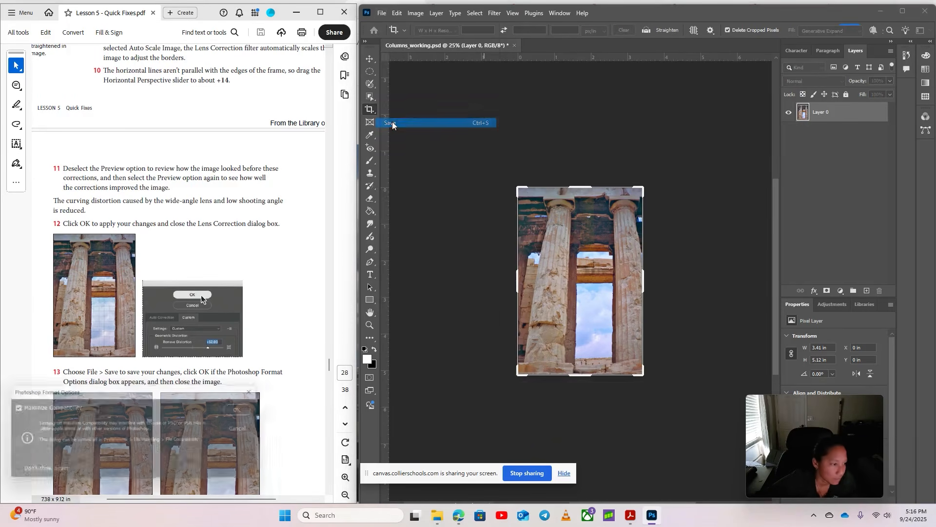
pyautogui.click(248, 409)
pyautogui.scroll(-4, 201, 398)
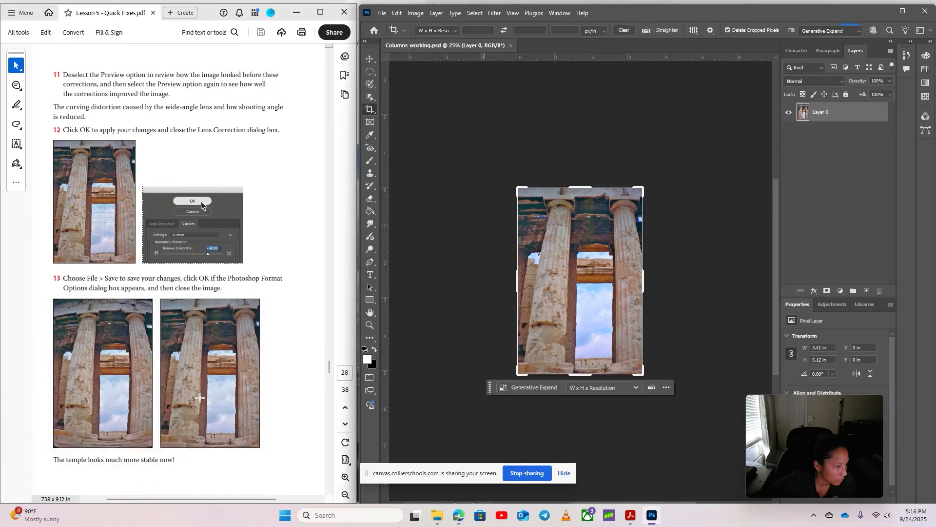
pyautogui.scroll(-2, 201, 398)
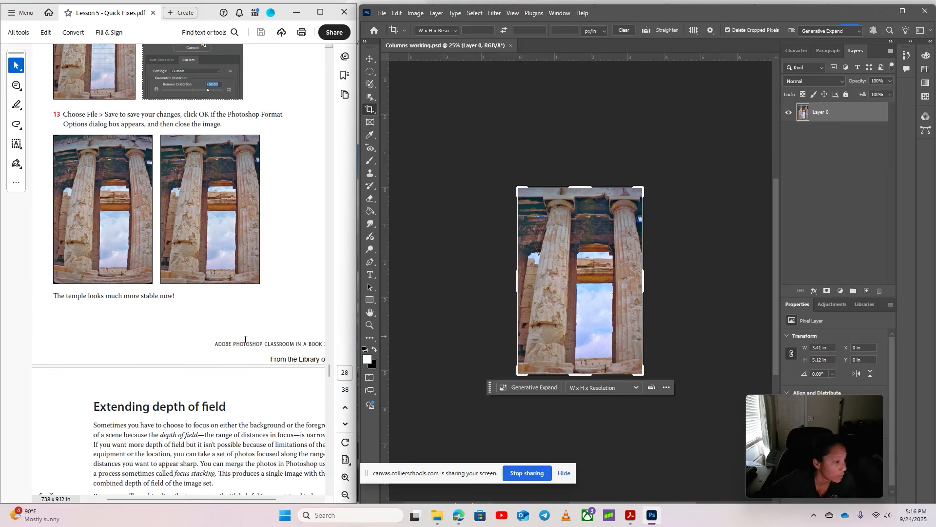
# Step: Close Columns_working.psd and read the lesson's Extending depth of field instructions through step 4
pyautogui.scroll(-5, 242, 338)
pyautogui.scroll(4, 241, 339)
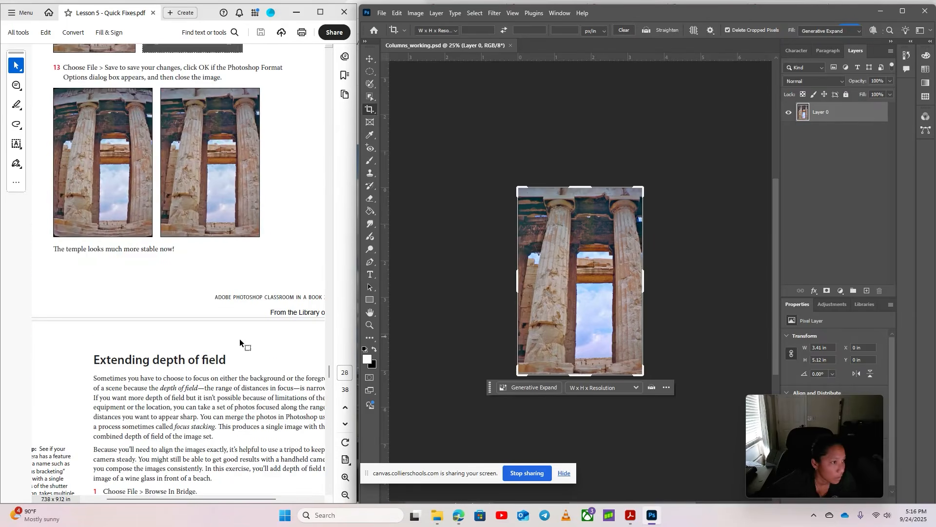
pyautogui.scroll(-2, 239, 339)
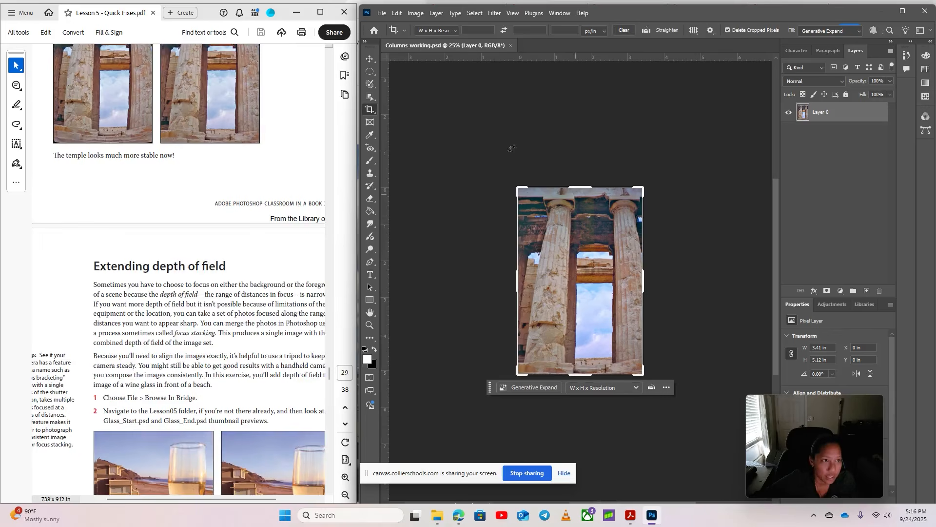
pyautogui.click(511, 44)
pyautogui.scroll(-4, 169, 413)
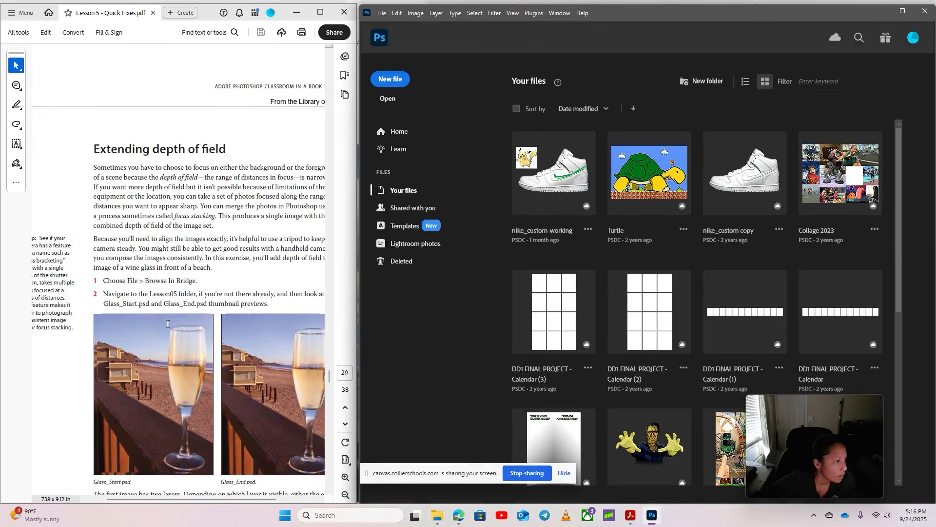
pyautogui.moveTo(143, 499); pyautogui.dragTo(158, 496)
pyautogui.scroll(-1, 129, 261)
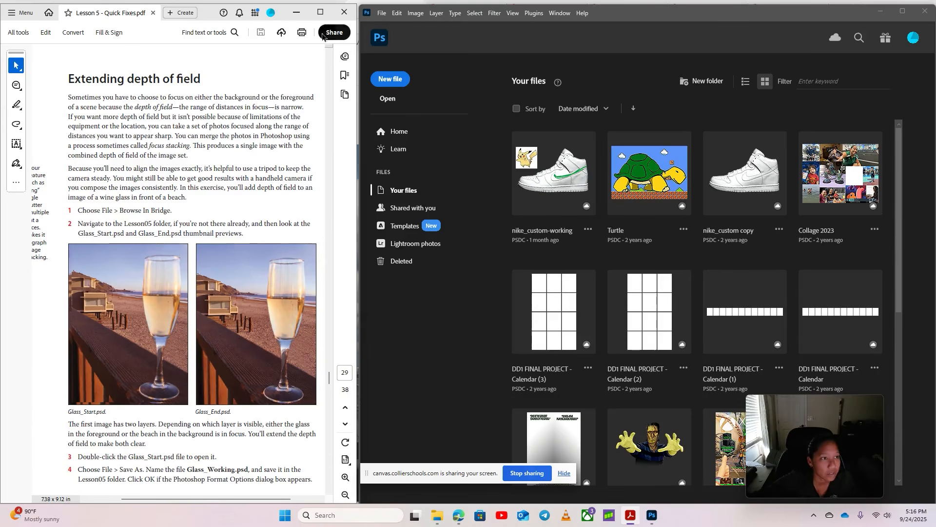
# Step: Open Glass_Start.psd from the Downloads folder and compare the image with the Beach layer hidden and shown
pyautogui.click(387, 99)
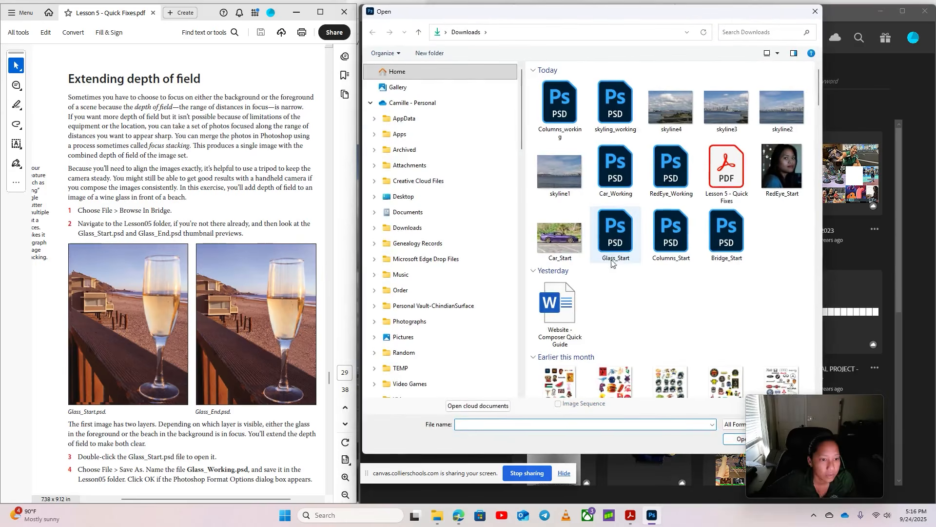
pyautogui.doubleClick(616, 234)
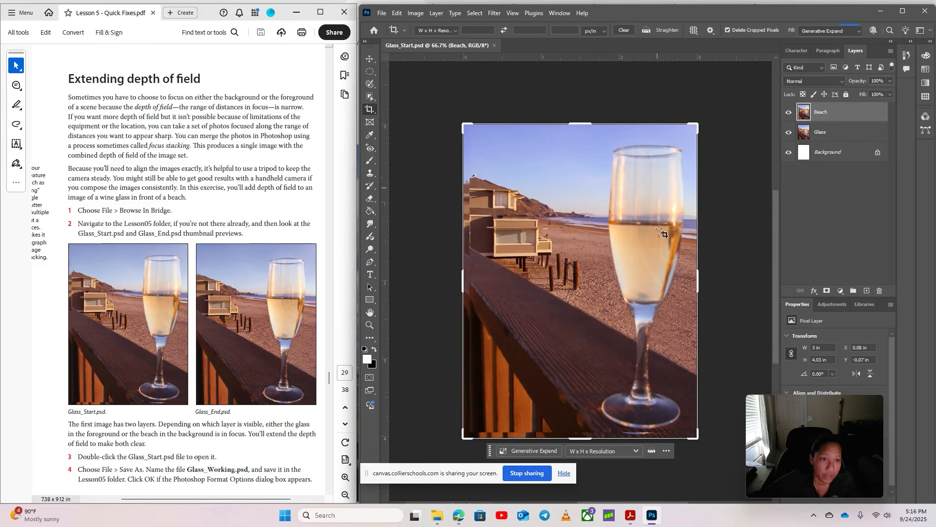
pyautogui.click(789, 113)
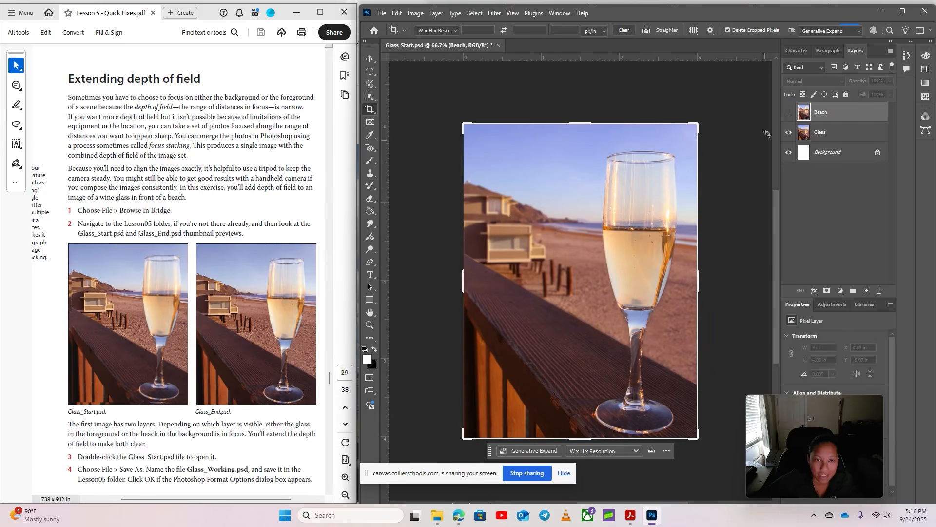
pyautogui.click(790, 113)
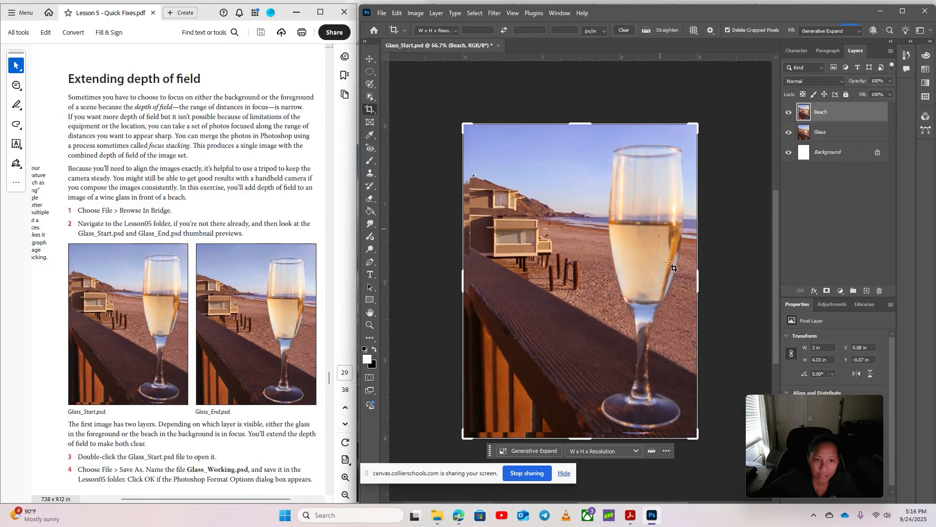
# Step: Following lesson step 4, save the glass image under the name glass_working in the Downloads folder, in Photoshop format
pyautogui.scroll(-4, 155, 331)
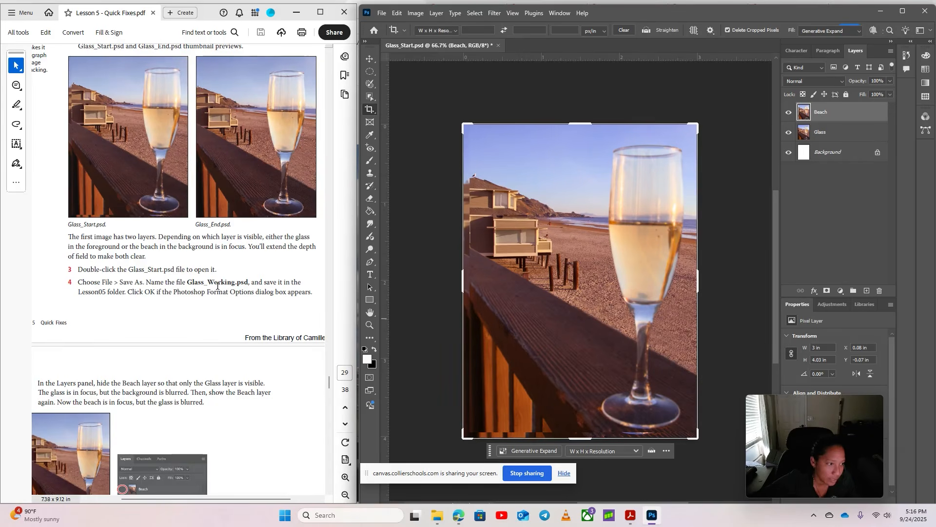
pyautogui.click(382, 13)
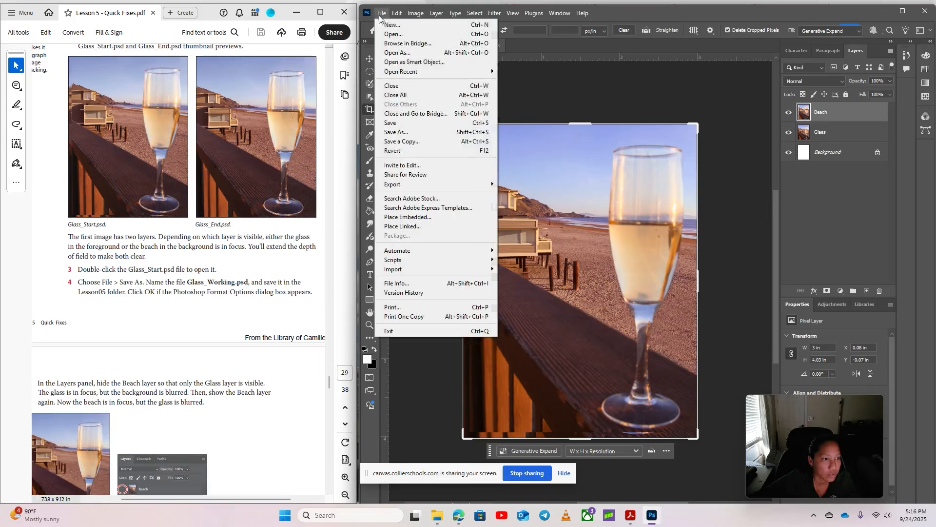
pyautogui.click(406, 132)
pyautogui.write('glas')
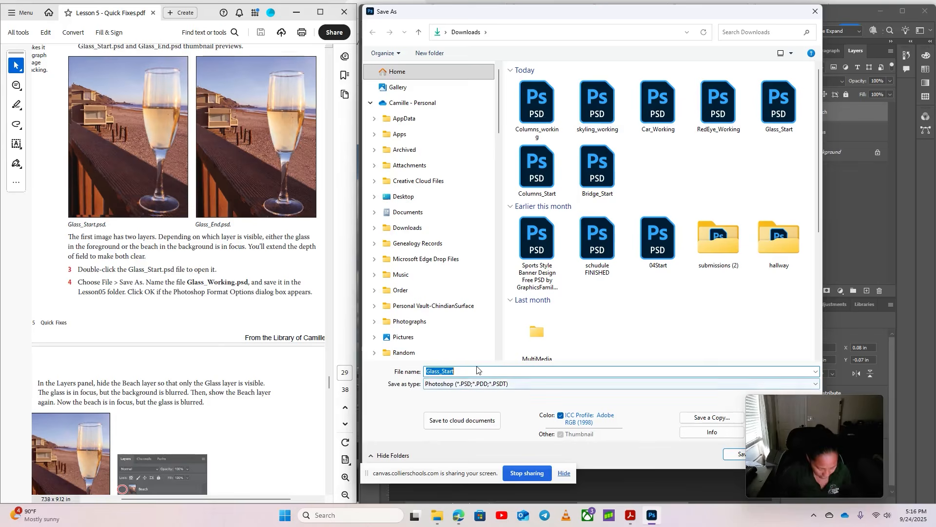
pyautogui.write('s+_')
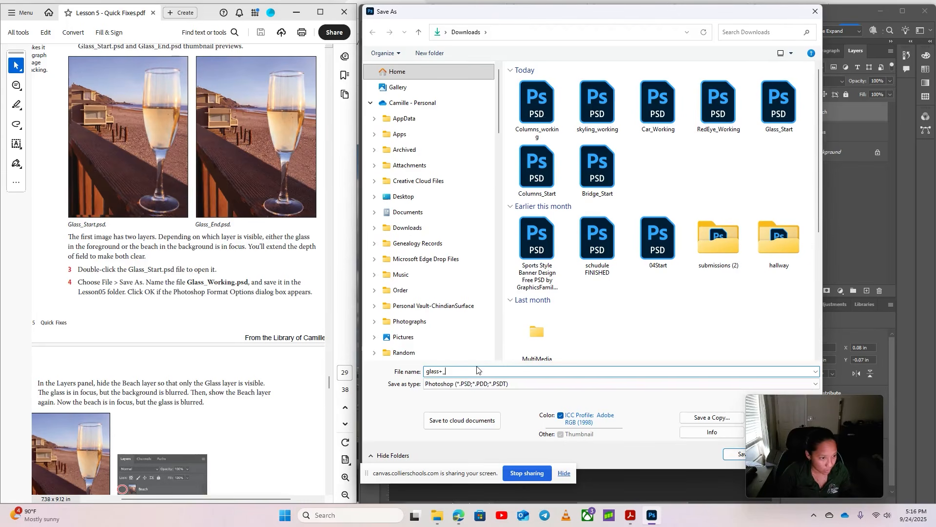
pyautogui.press('BackSpace')
pyautogui.press('BackSpace')
pyautogui.write('_working')
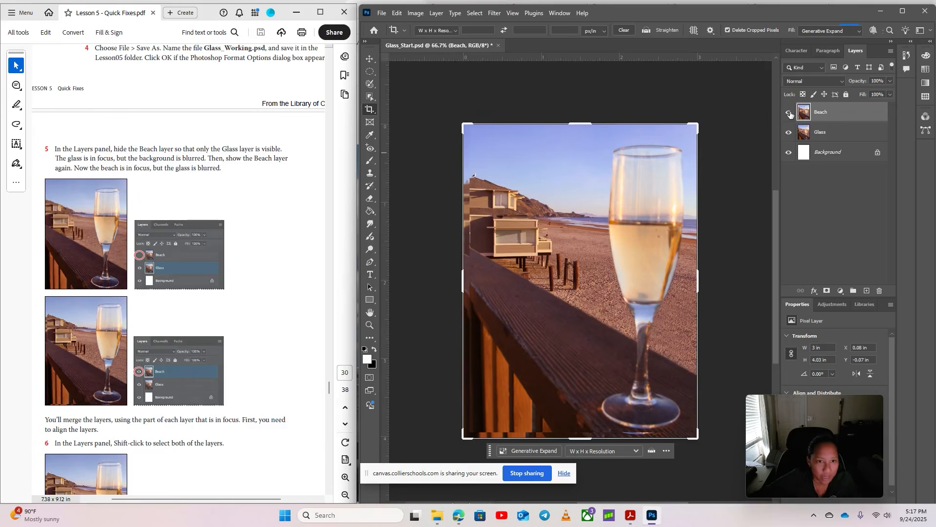
# Step: Hide the Beach layer to view only the Glass layer, and select both the Glass and Beach layers for alignment
pyautogui.click(790, 113)
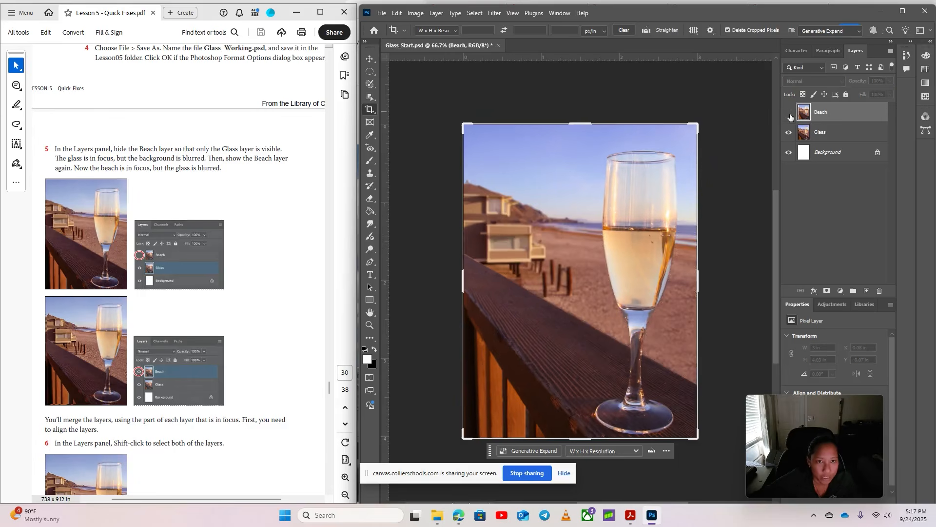
pyautogui.click(822, 136)
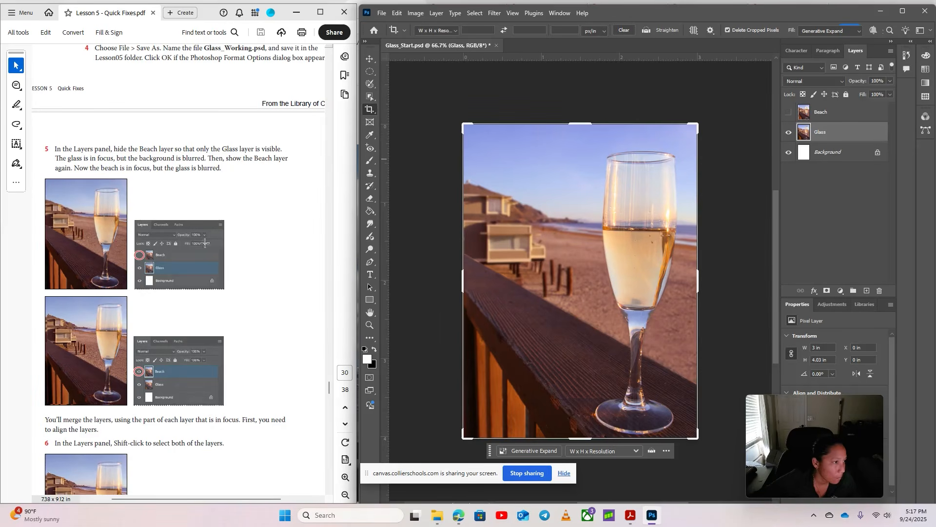
pyautogui.scroll(-3, 286, 428)
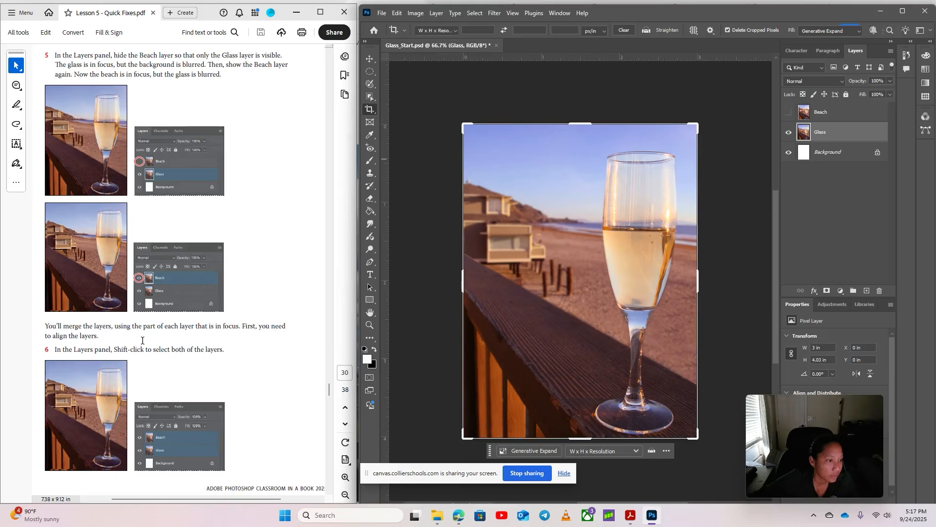
pyautogui.scroll(-2, 247, 365)
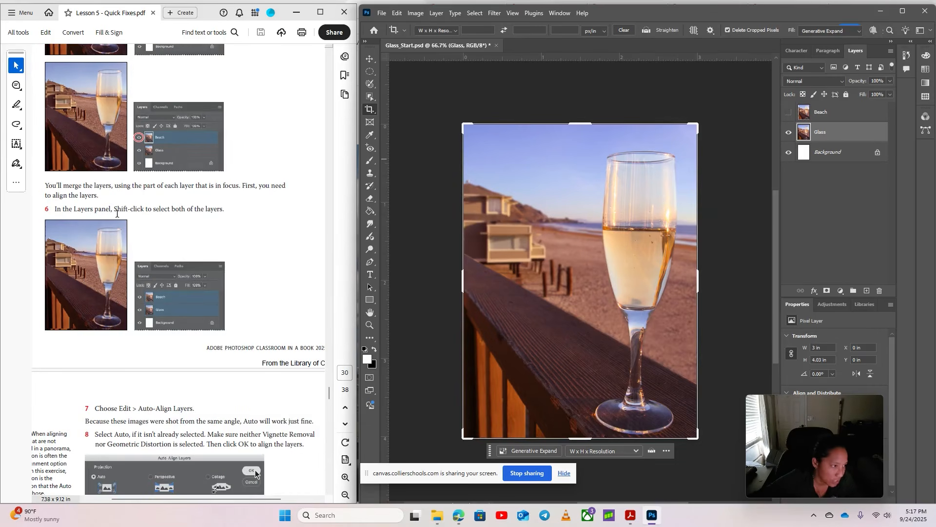
pyautogui.keyDown('shift'); pyautogui.click(829, 110); pyautogui.keyUp('shift')
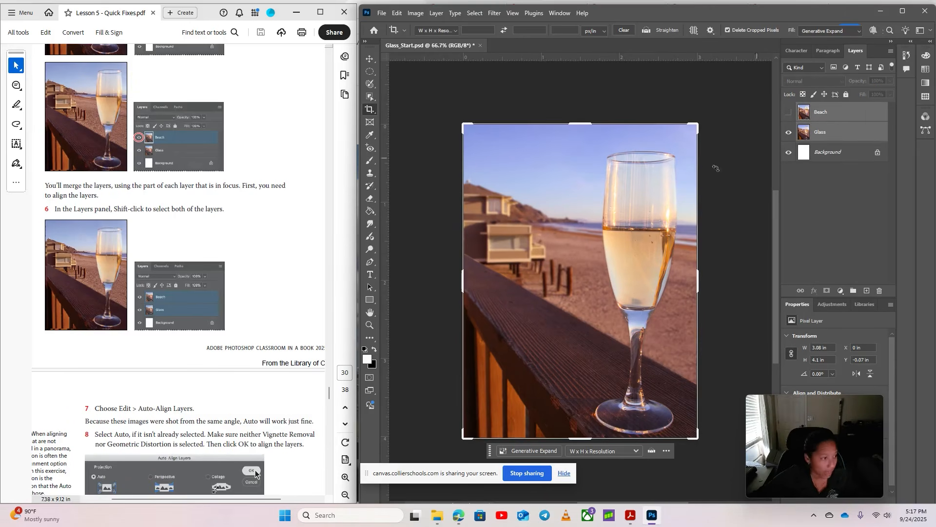
# Step: Auto-align the two selected layers with the Auto projection, turning off Vignette Removal and Geometric Distortion
pyautogui.scroll(-3, 252, 322)
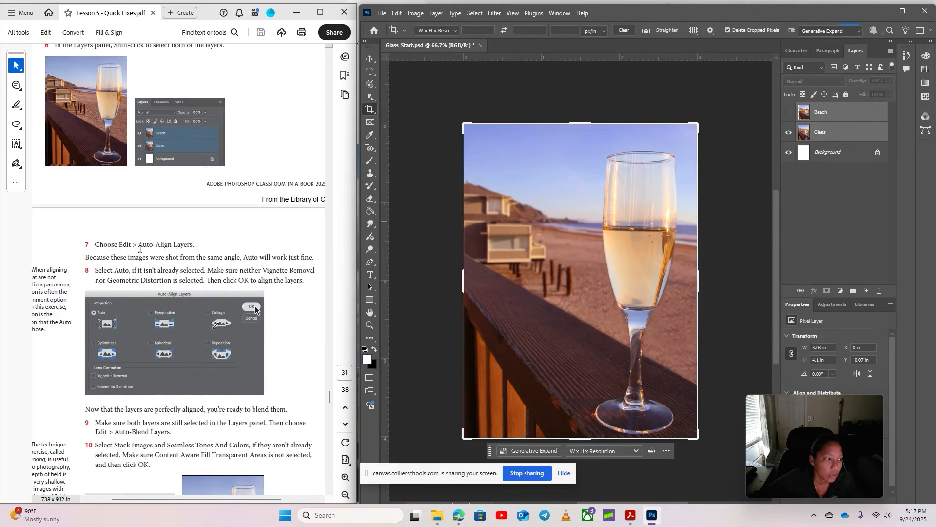
pyautogui.click(397, 14)
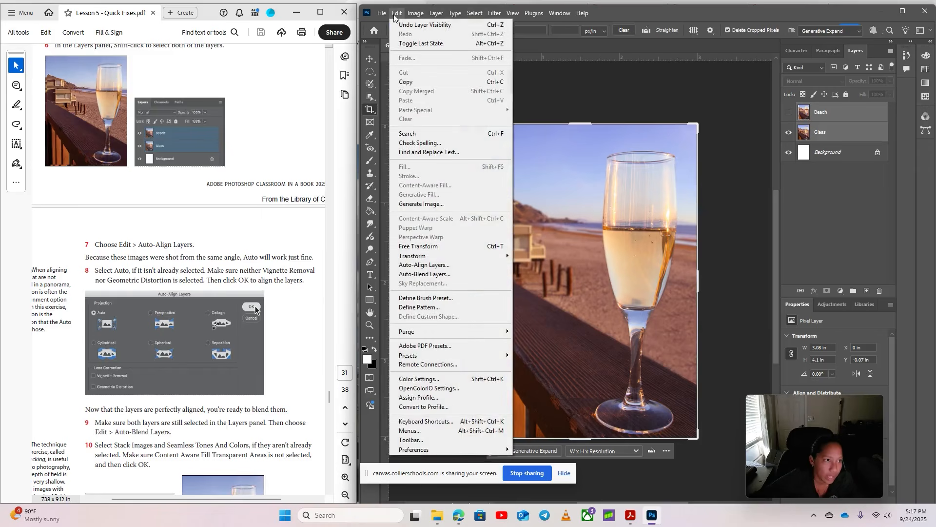
pyautogui.click(444, 264)
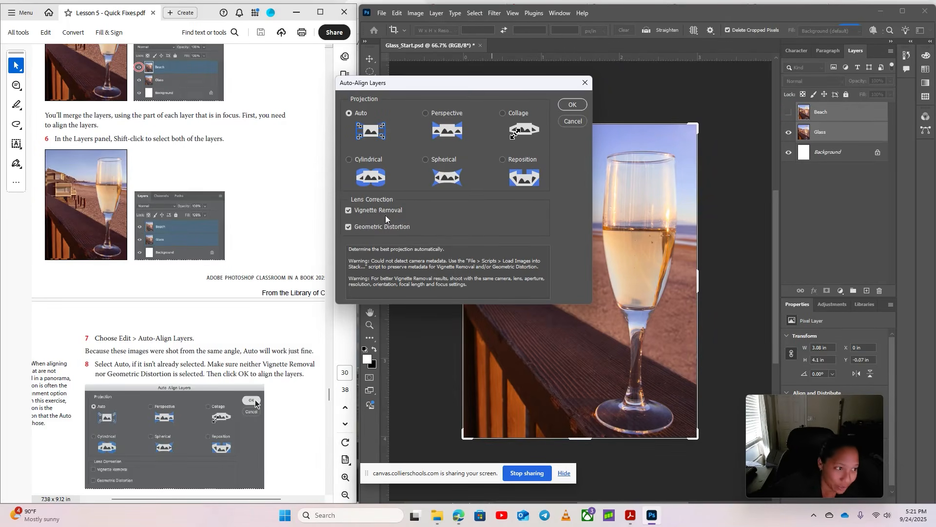
pyautogui.click(349, 210)
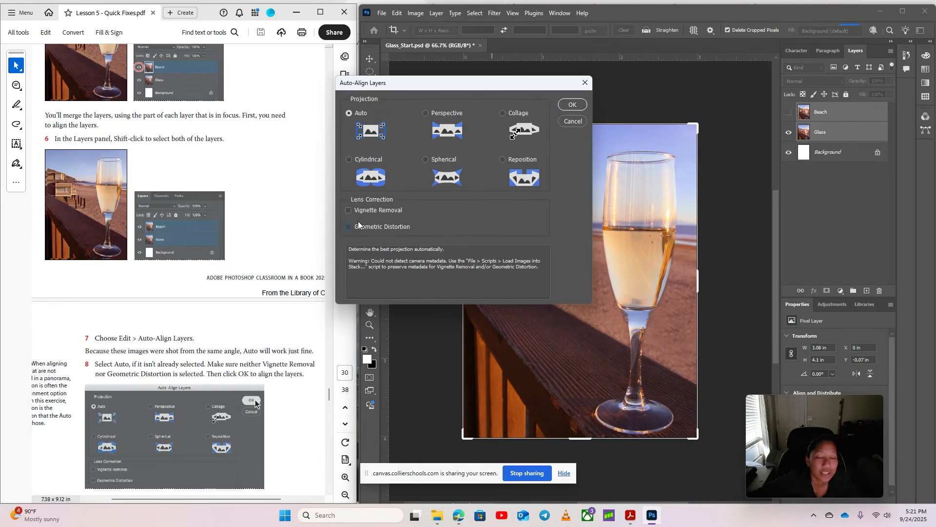
pyautogui.click(575, 107)
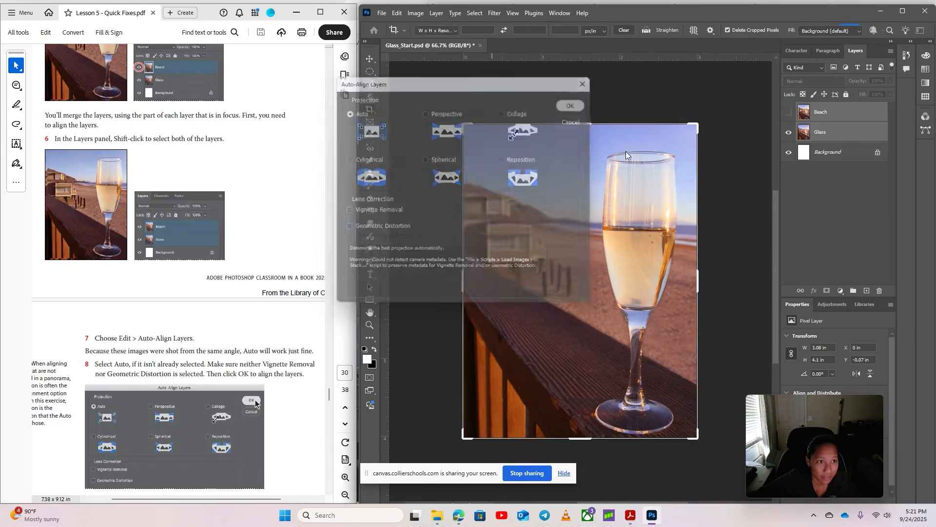
# Step: Make the Beach layer visible again and recheck the alignment settings required by lesson step 8
pyautogui.click(789, 115)
pyautogui.click(789, 114)
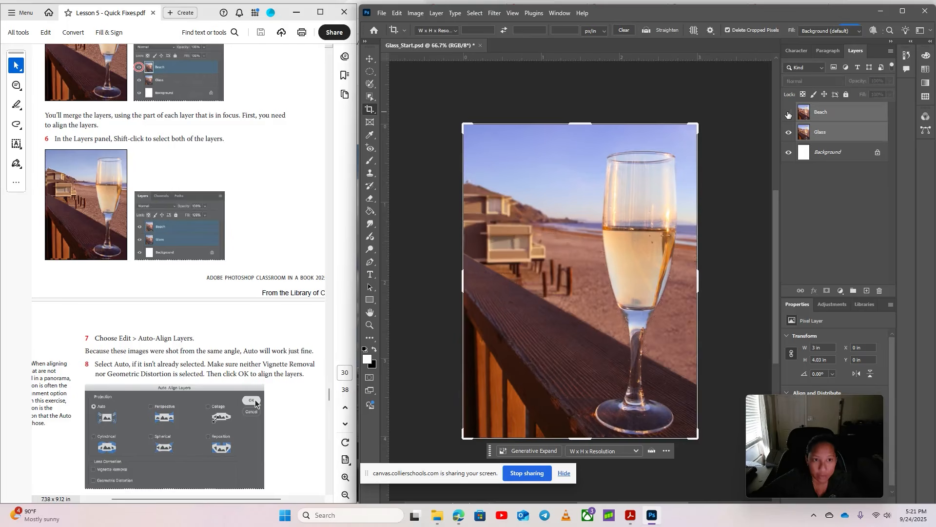
pyautogui.click(789, 115)
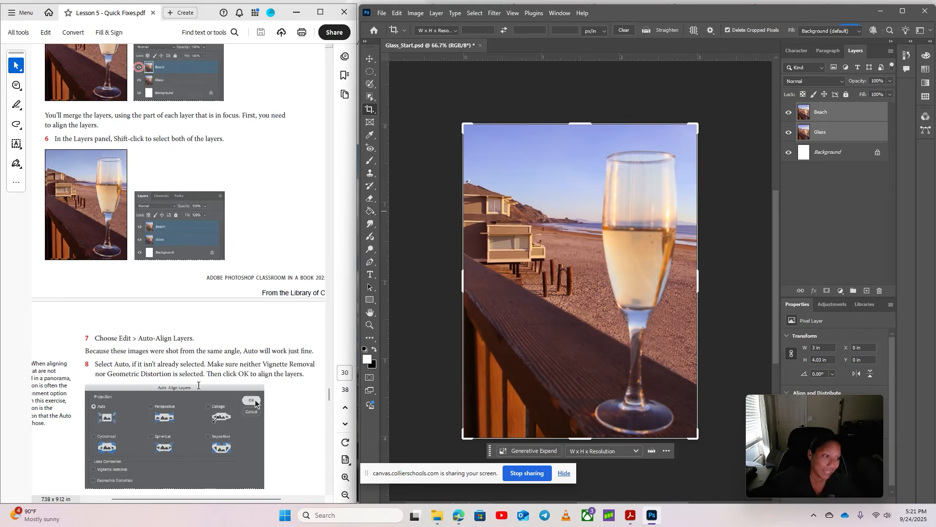
pyautogui.scroll(-3, 198, 385)
pyautogui.moveTo(210, 270); pyautogui.dragTo(298, 274)
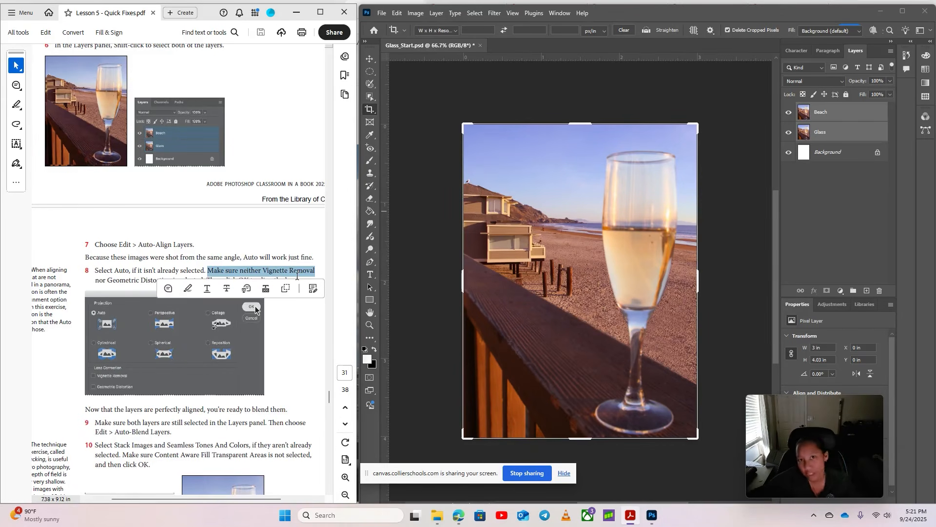
# Step: Auto-blend the Beach and Glass layers using Stack Images and Seamless Tones and Colors, with Content Aware Fill Transparent Areas off
pyautogui.scroll(-4, 308, 444)
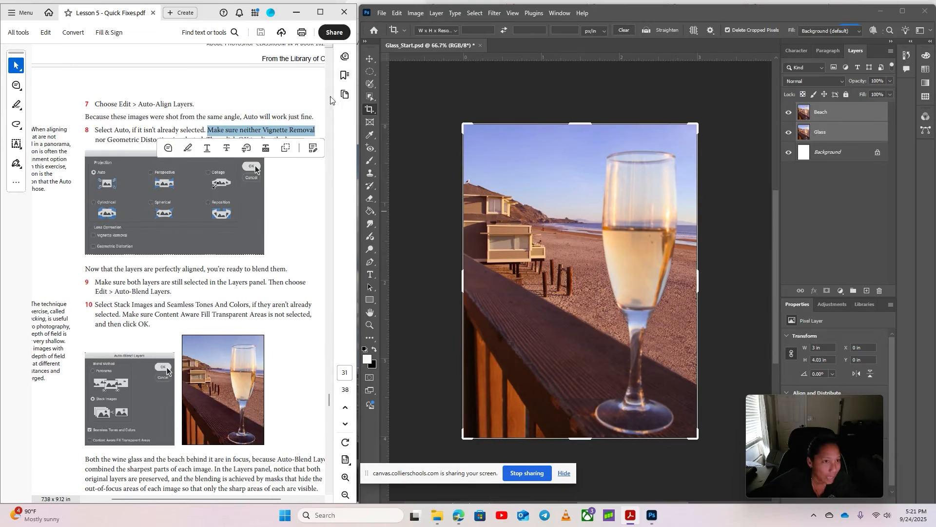
pyautogui.click(398, 13)
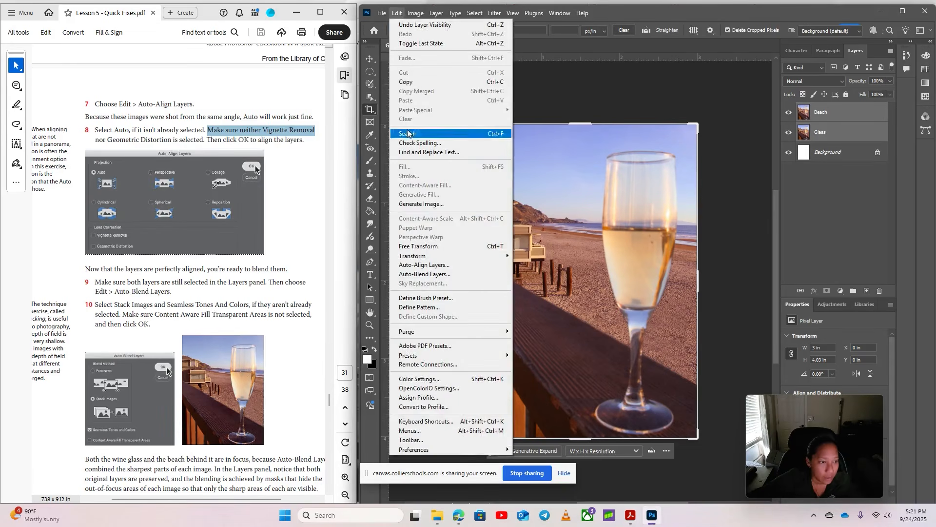
pyautogui.moveTo(463, 333)
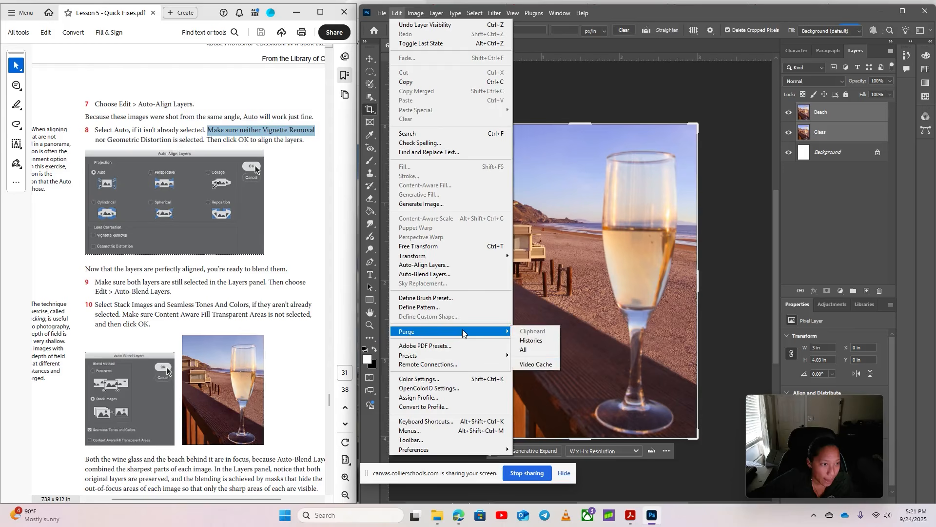
pyautogui.click(456, 274)
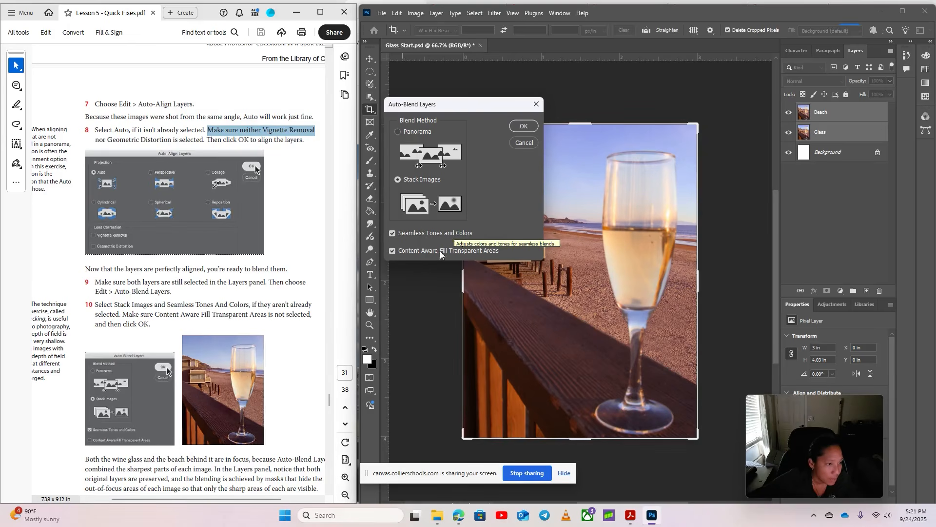
pyautogui.click(411, 253)
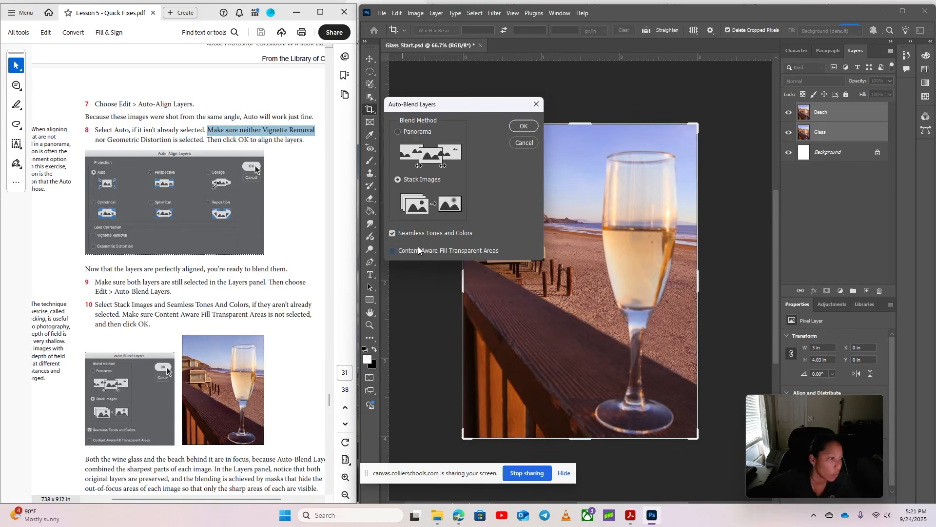
pyautogui.scroll(-3, 252, 388)
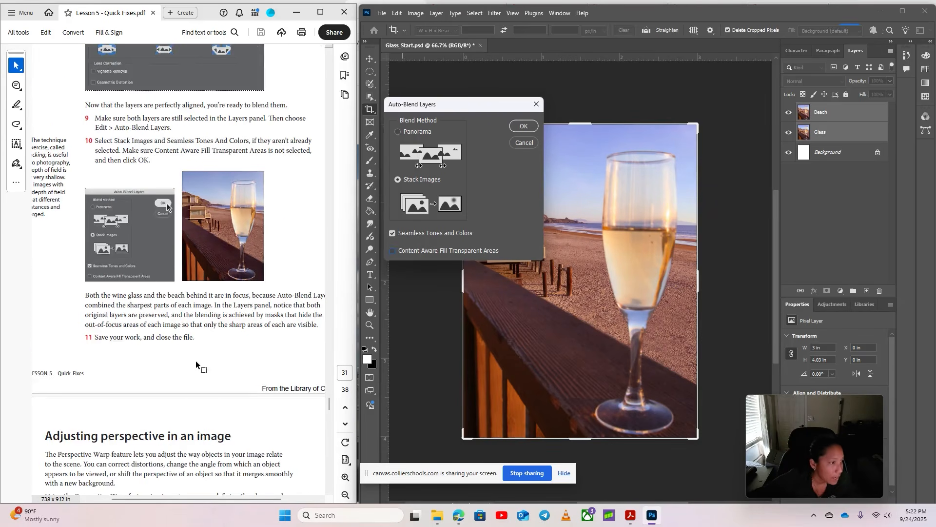
pyautogui.scroll(-1, 196, 363)
pyautogui.click(517, 127)
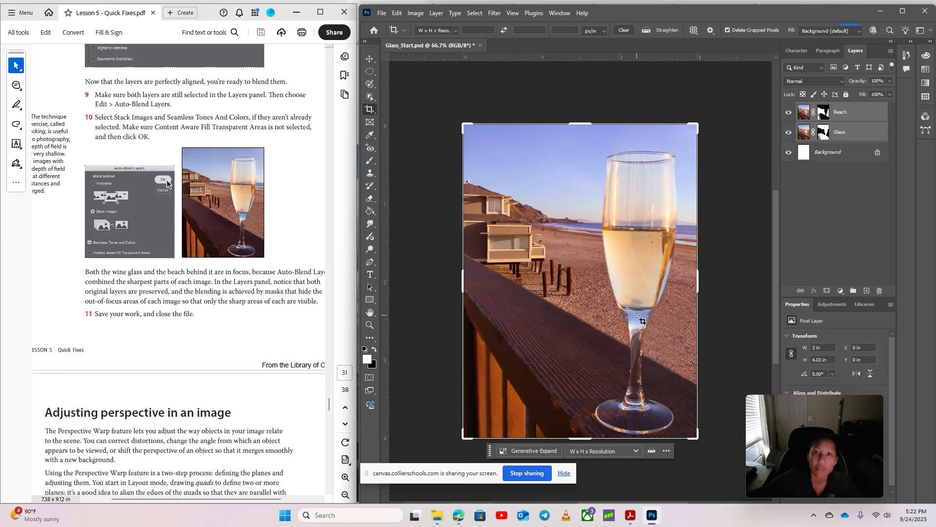
# Step: Save the blended glass image and close the file, as lesson step 11 instructs
pyautogui.scroll(-1, 160, 272)
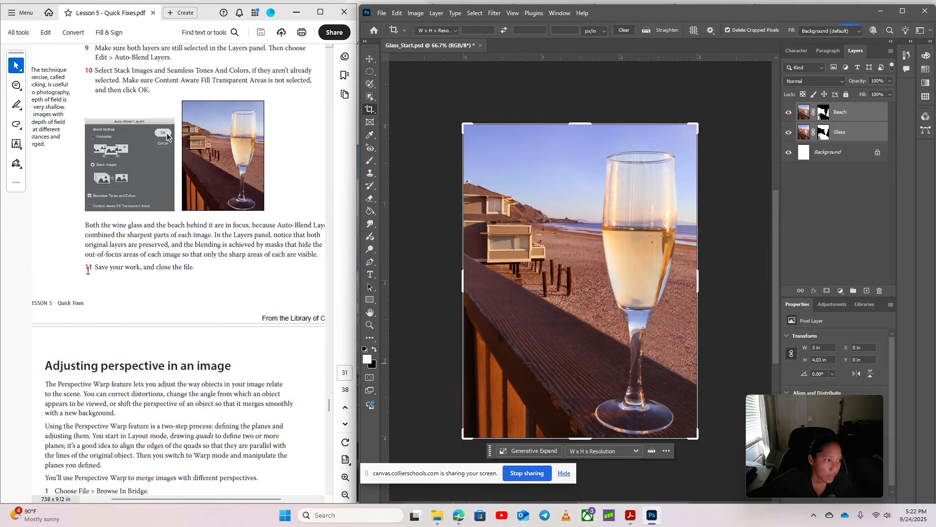
pyautogui.click(381, 13)
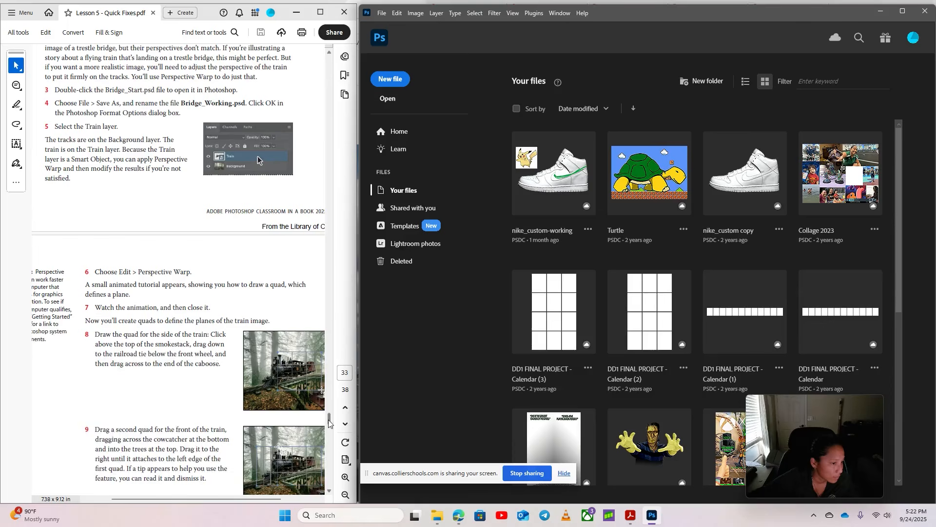
# Step: Find the Adjusting perspective in an image exercise in the lesson PDF and open Bridge_Start in Photoshop
pyautogui.moveTo(330, 420)
pyautogui.mouseDown()
pyautogui.moveTo(329, 488)
pyautogui.moveTo(321, 403)
pyautogui.moveTo(324, 422)
pyautogui.moveTo(323, 414)
pyautogui.mouseUp()
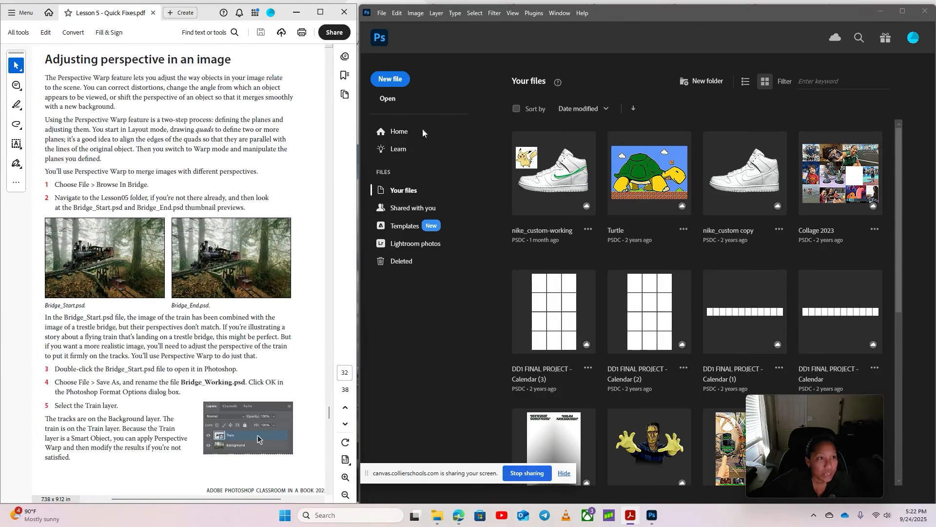
pyautogui.click(385, 103)
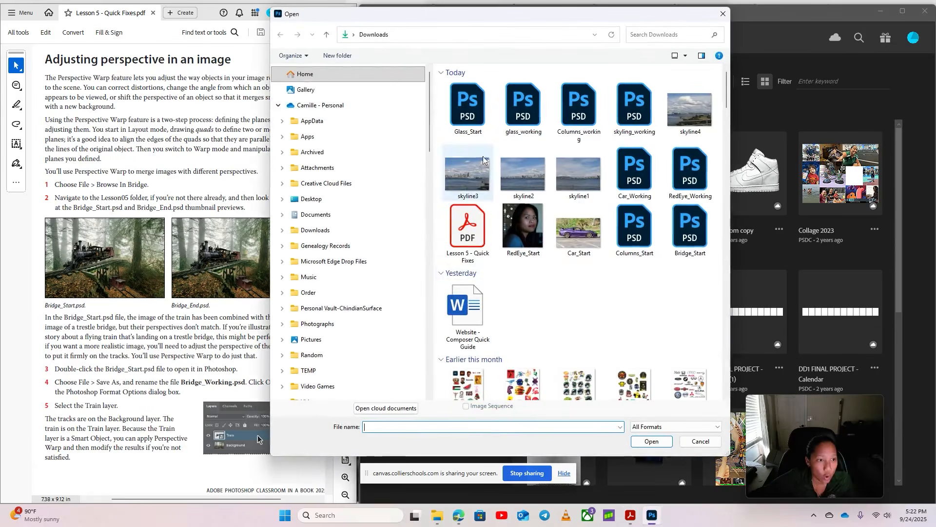
pyautogui.doubleClick(695, 252)
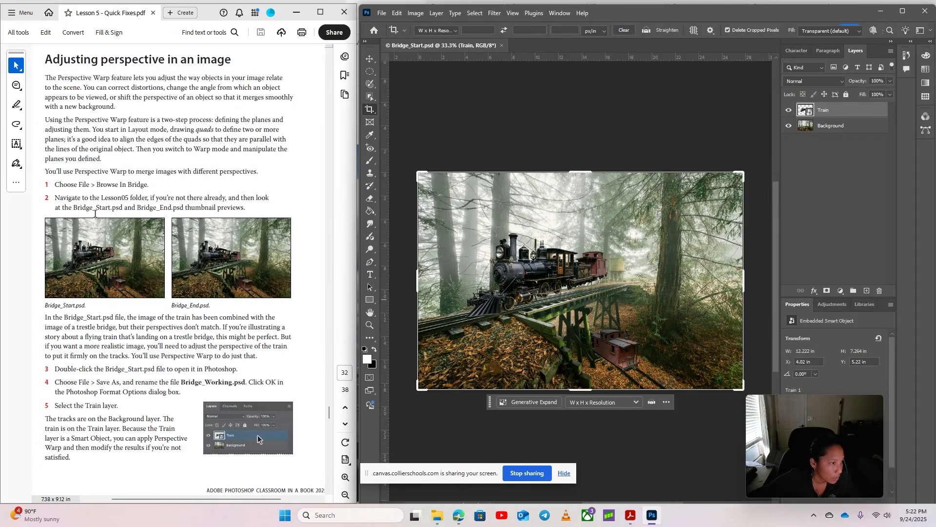
# Step: Save the opened train image under the new file name bridge_working.psd in the Downloads folder
pyautogui.scroll(-3, 146, 213)
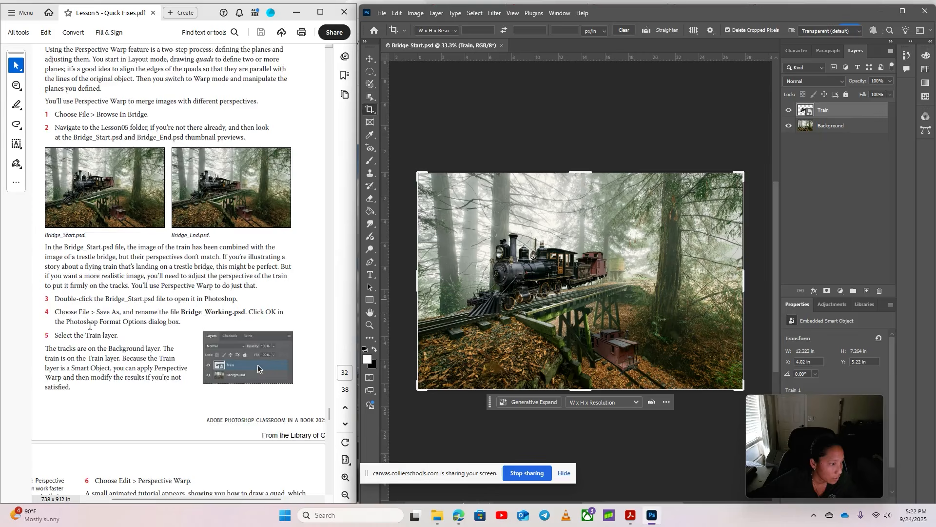
pyautogui.click(383, 16)
pyautogui.click(406, 129)
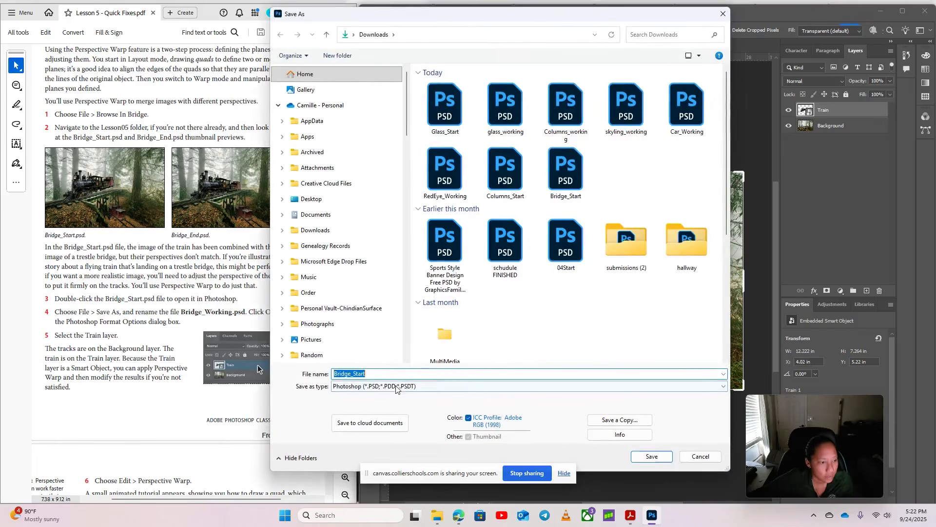
pyautogui.write('bridge')
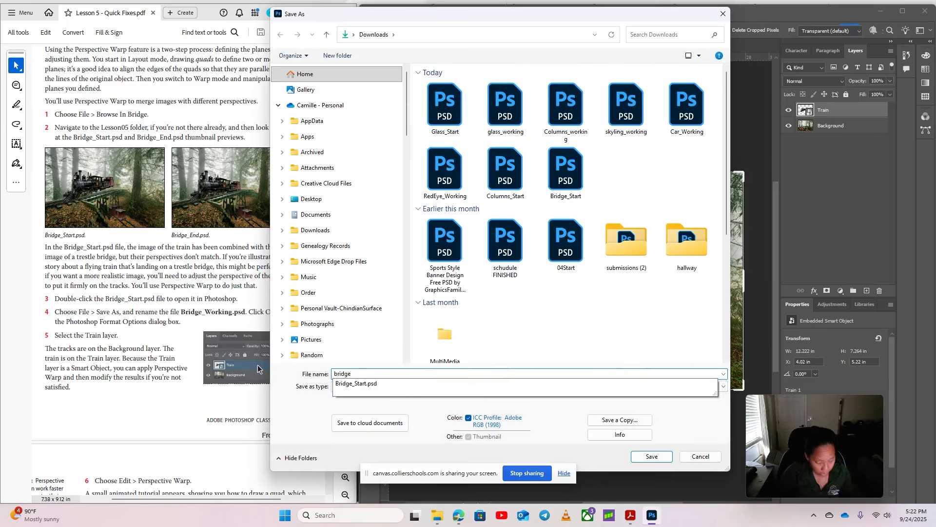
pyautogui.write('_working.op')
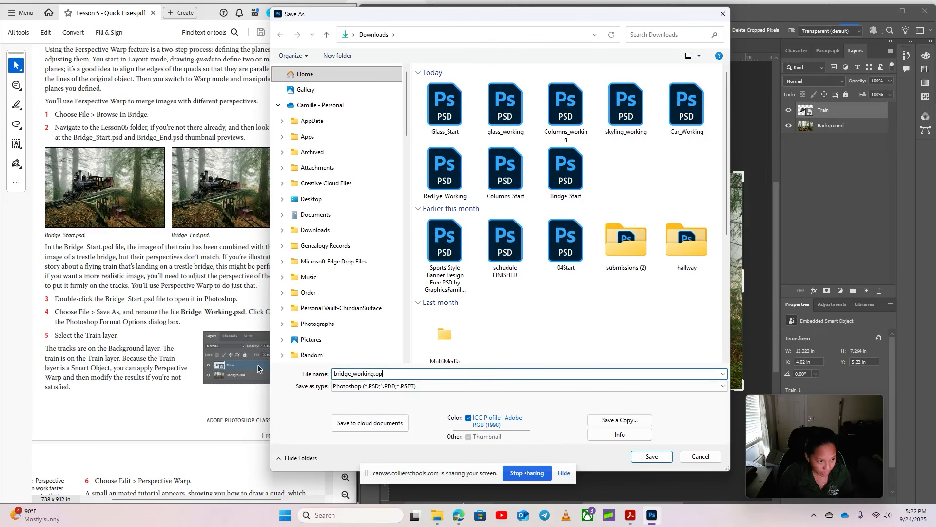
pyautogui.press('BackSpace')
pyautogui.press('BackSpace')
pyautogui.write('psd')
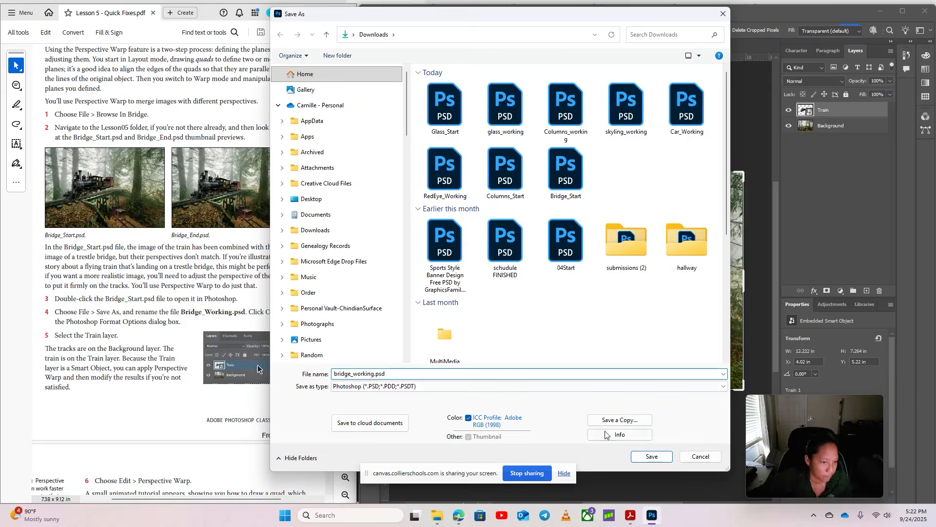
pyautogui.press('Return')
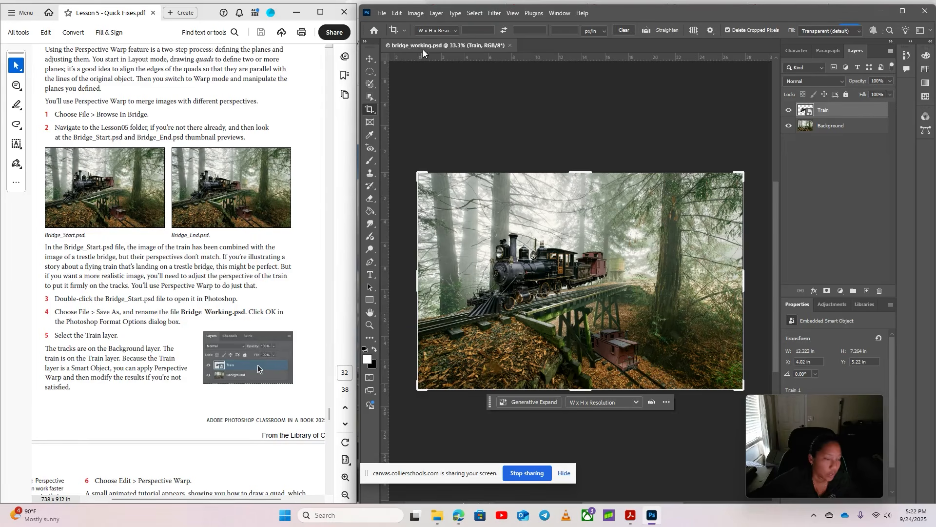
# Step: Read lesson step 5 and check what the Train layer contains by hiding it and showing it again
pyautogui.scroll(-3, 80, 265)
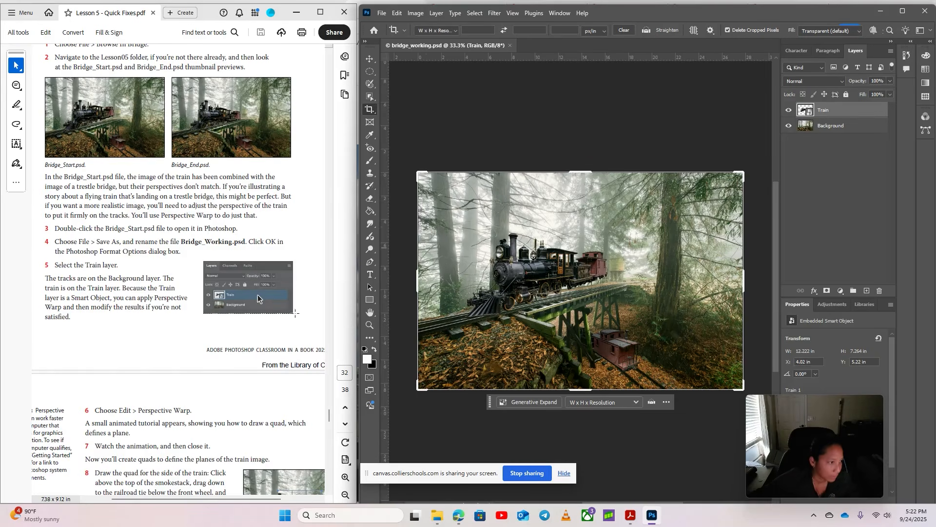
pyautogui.scroll(-1, 234, 339)
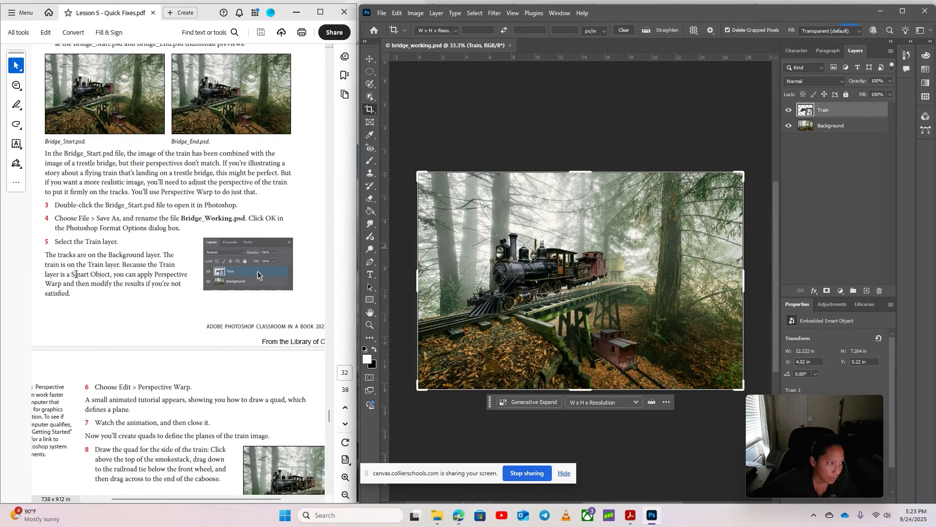
pyautogui.click(789, 111)
pyautogui.click(788, 111)
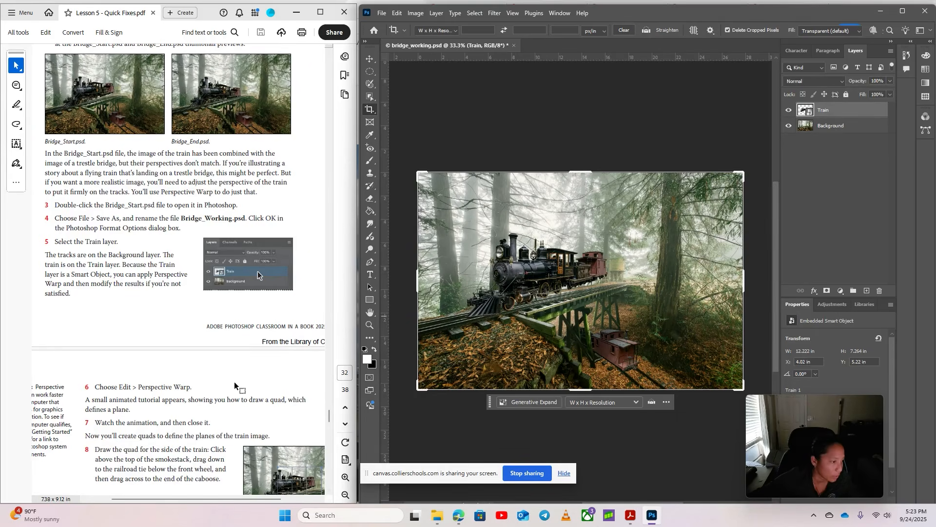
# Step: Start Perspective Warp on the Train layer and draw a quad over the train's side, from above the smokestack to past the caboose's end
pyautogui.scroll(-3, 240, 387)
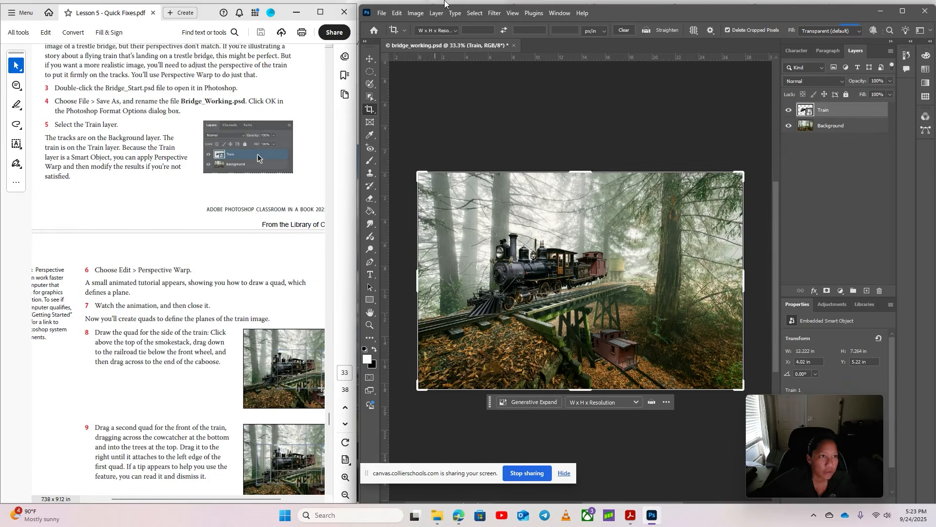
pyautogui.click(398, 13)
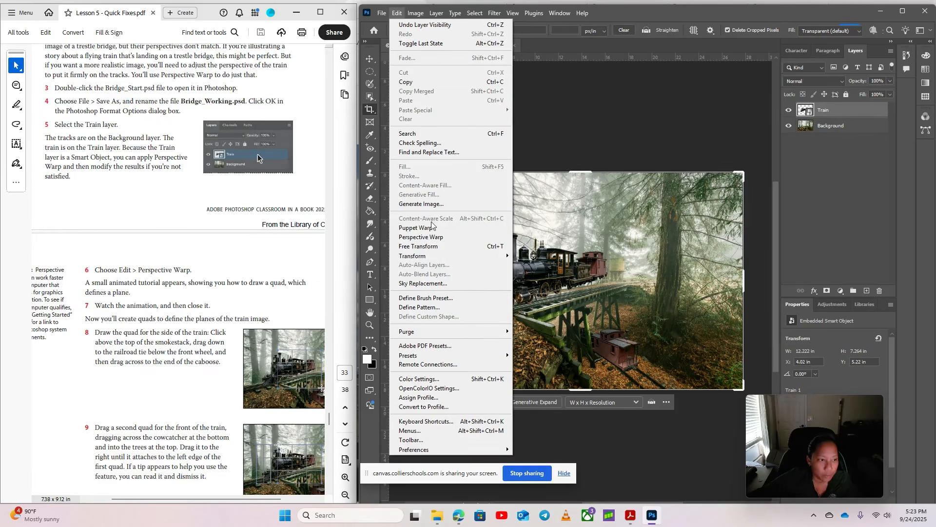
pyautogui.click(421, 237)
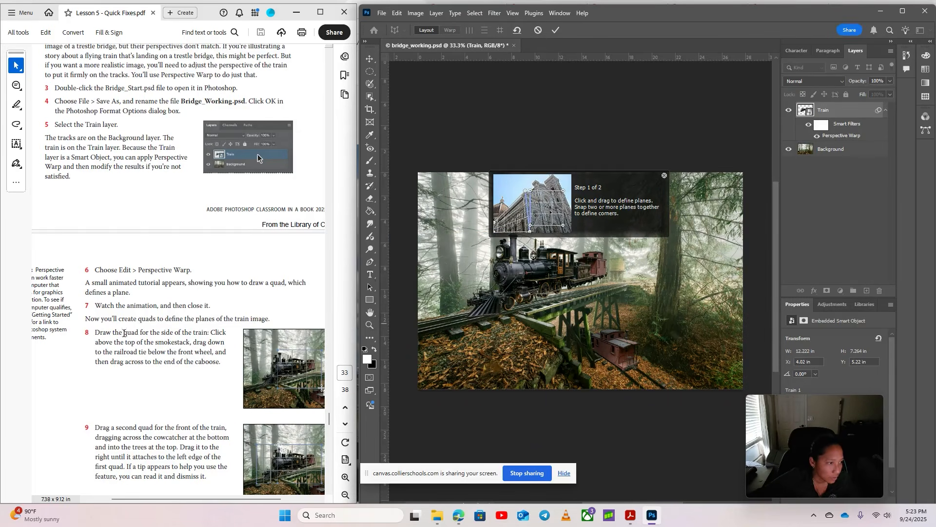
pyautogui.scroll(-1, 119, 328)
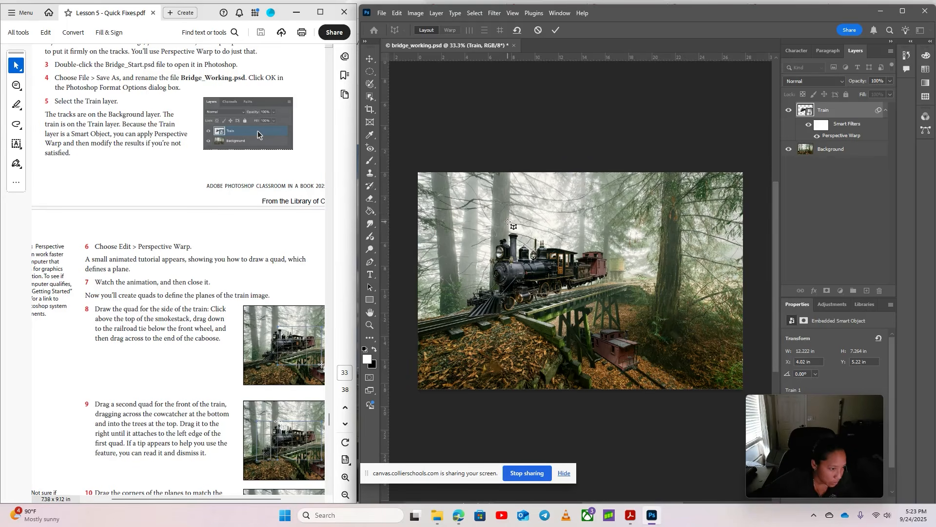
pyautogui.moveTo(509, 222); pyautogui.dragTo(628, 321)
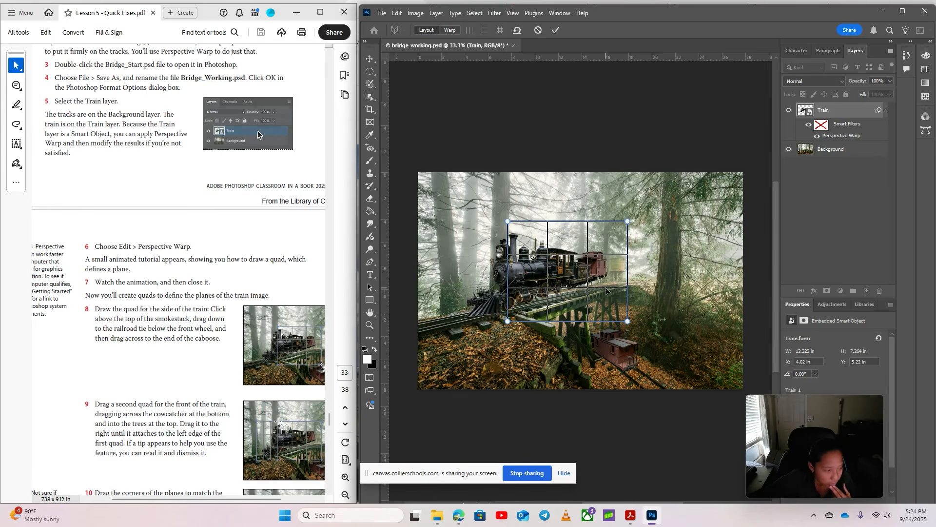
pyautogui.scroll(-3, 224, 416)
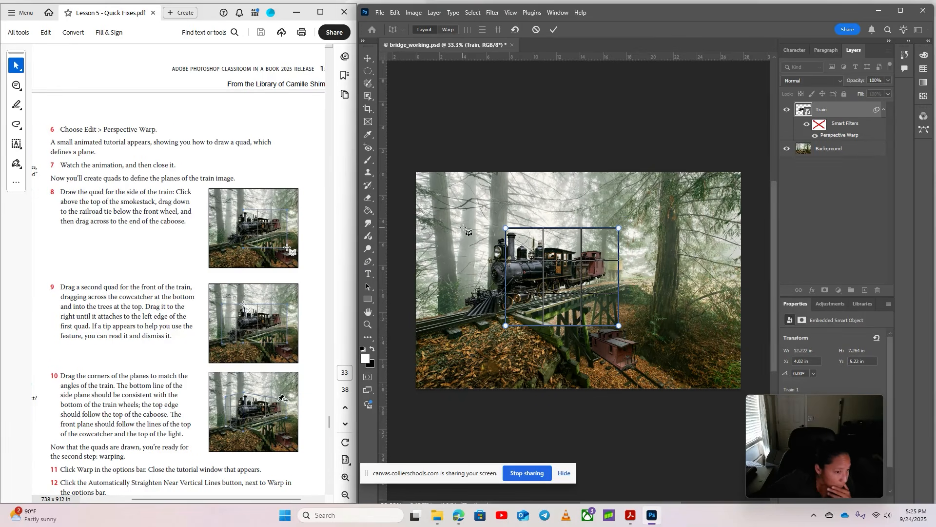
pyautogui.moveTo(463, 228); pyautogui.dragTo(506, 326)
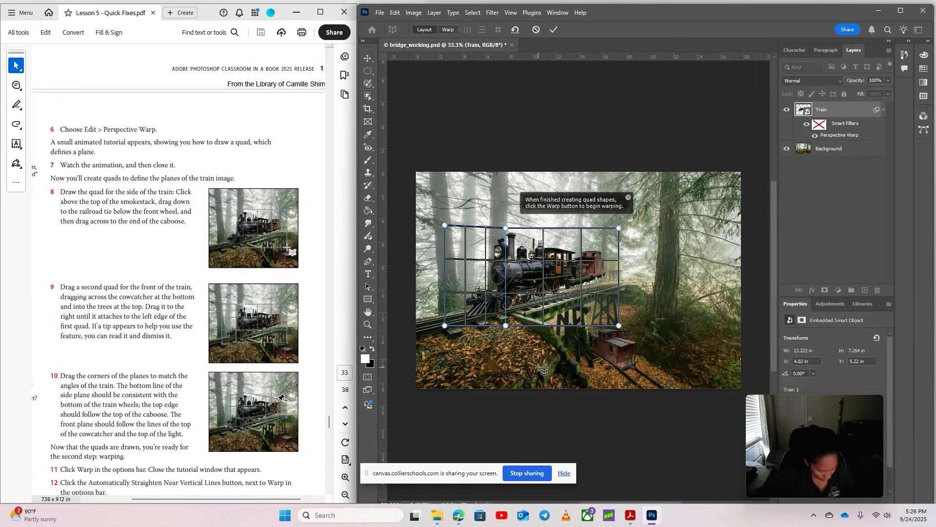
pyautogui.hotkey('ctrl', 'z')
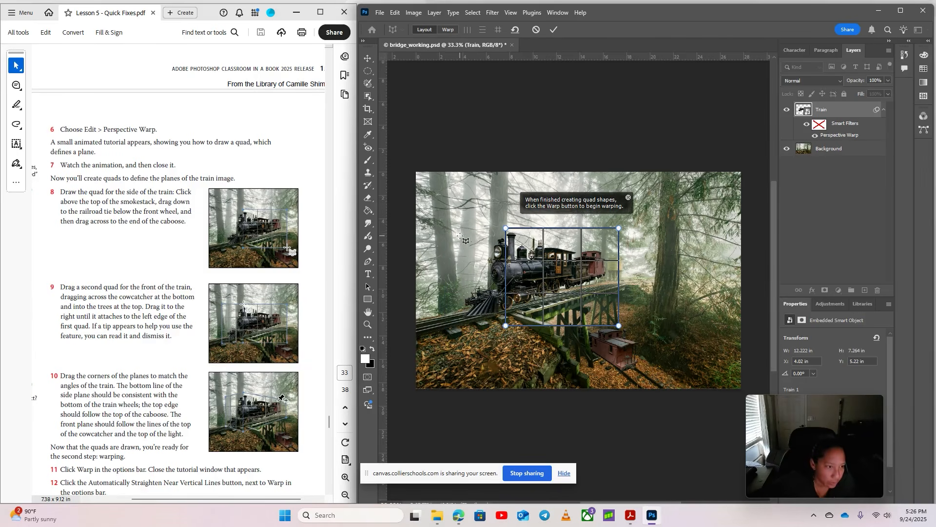
pyautogui.moveTo(453, 229); pyautogui.dragTo(500, 347)
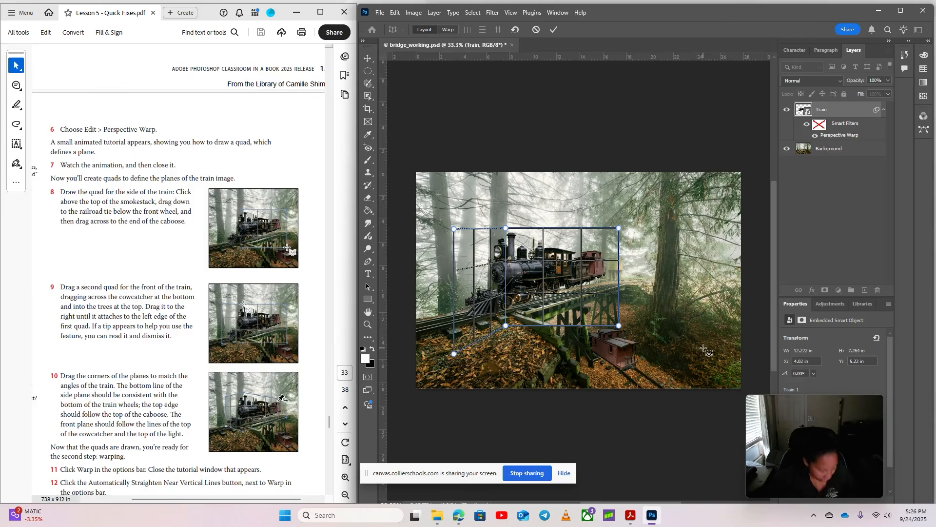
pyautogui.hotkey('ctrl', 'z')
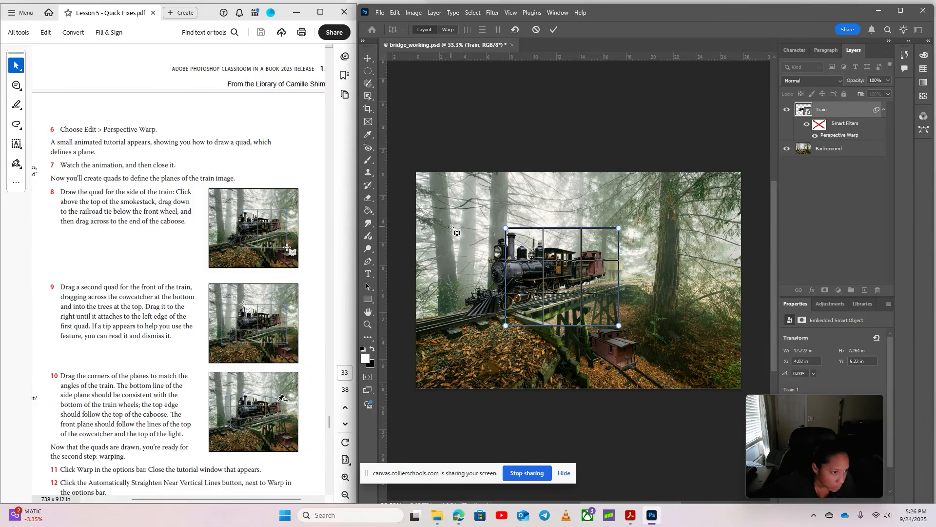
# Step: Draw a second quad over the train's front, attached to the side quad, and adjust the plane corners to the cowcatcher and wheel lines
pyautogui.moveTo(451, 228)
pyautogui.mouseDown()
pyautogui.moveTo(512, 337)
pyautogui.moveTo(506, 326)
pyautogui.mouseUp()
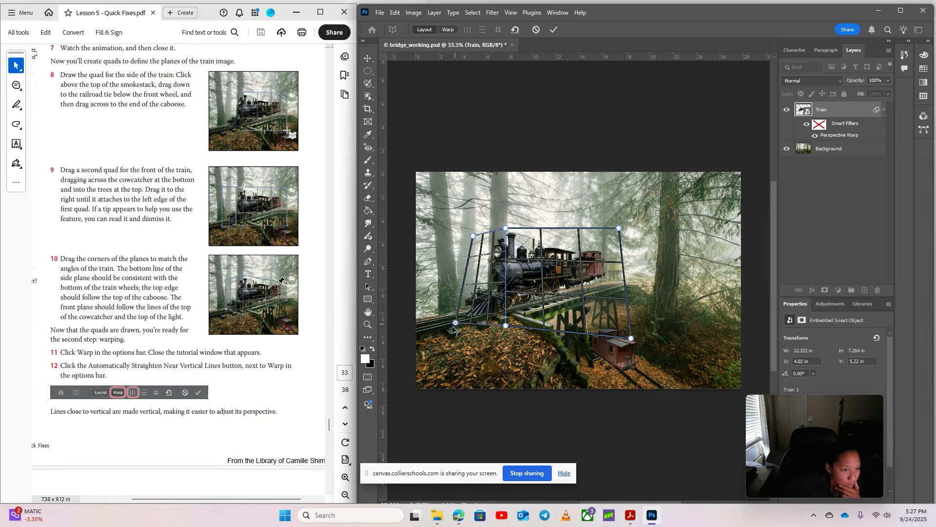
pyautogui.scroll(-3, 195, 292)
pyautogui.moveTo(451, 326); pyautogui.dragTo(465, 313)
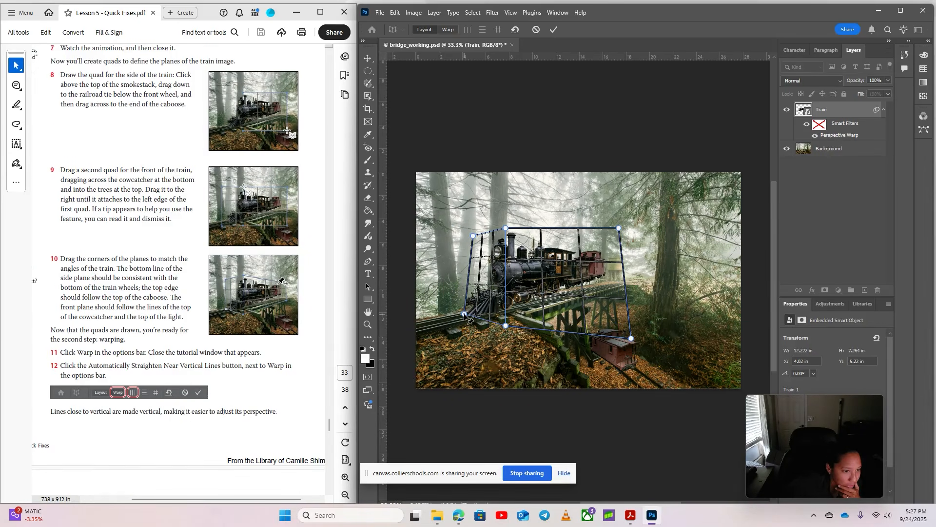
pyautogui.moveTo(472, 237); pyautogui.dragTo(466, 231)
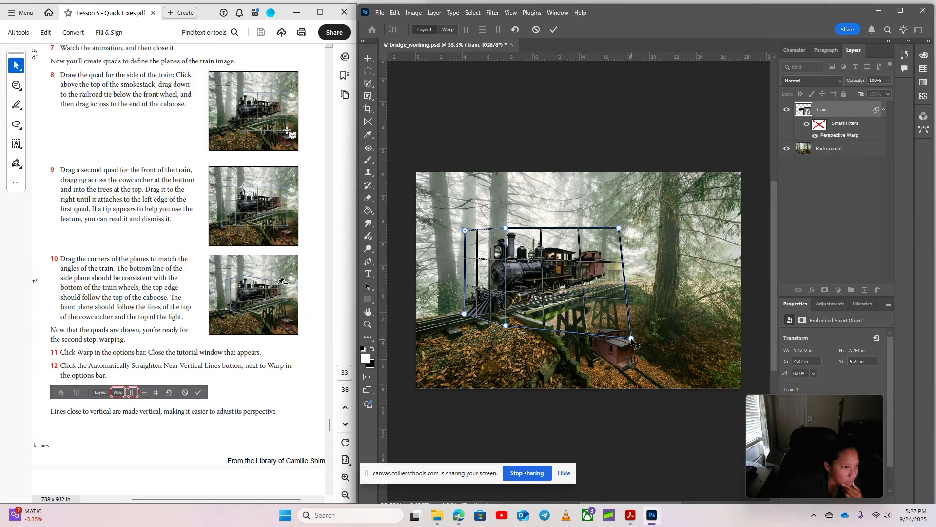
pyautogui.moveTo(632, 340); pyautogui.dragTo(618, 292)
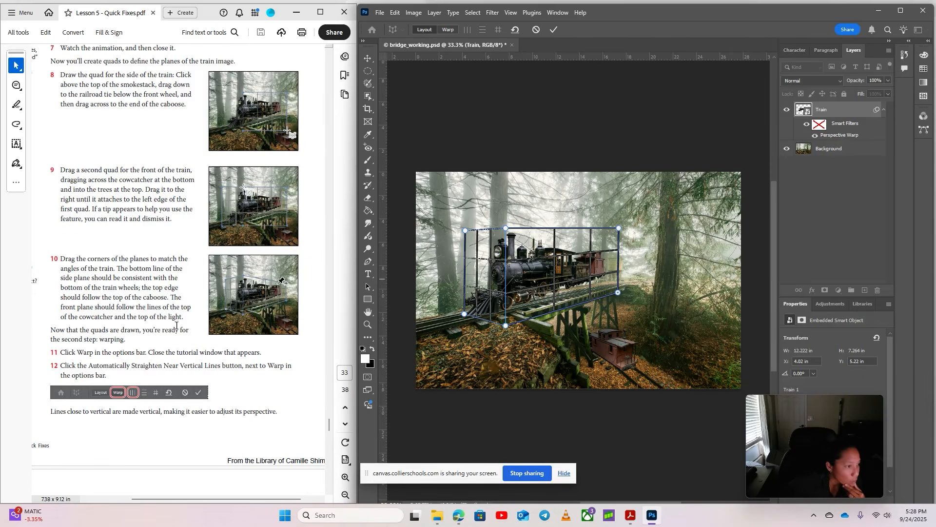
# Step: Switch Perspective Warp to Warp mode, dismiss the tutorial, and automatically straighten the near-vertical lines
pyautogui.scroll(-1, 73, 346)
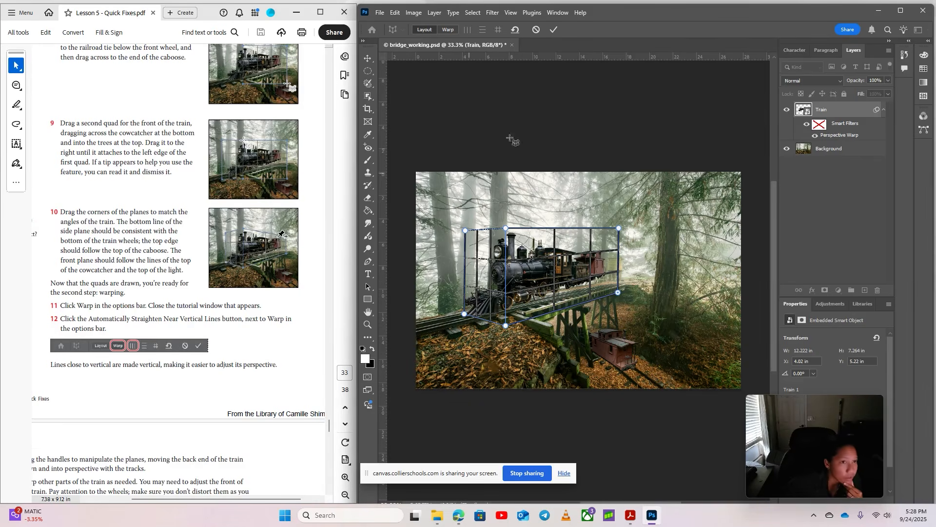
pyautogui.click(449, 30)
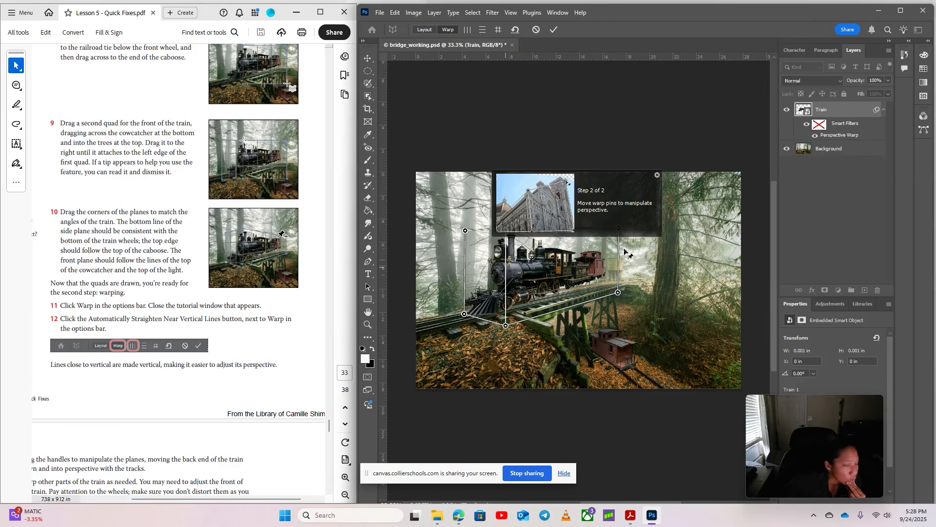
pyautogui.click(657, 174)
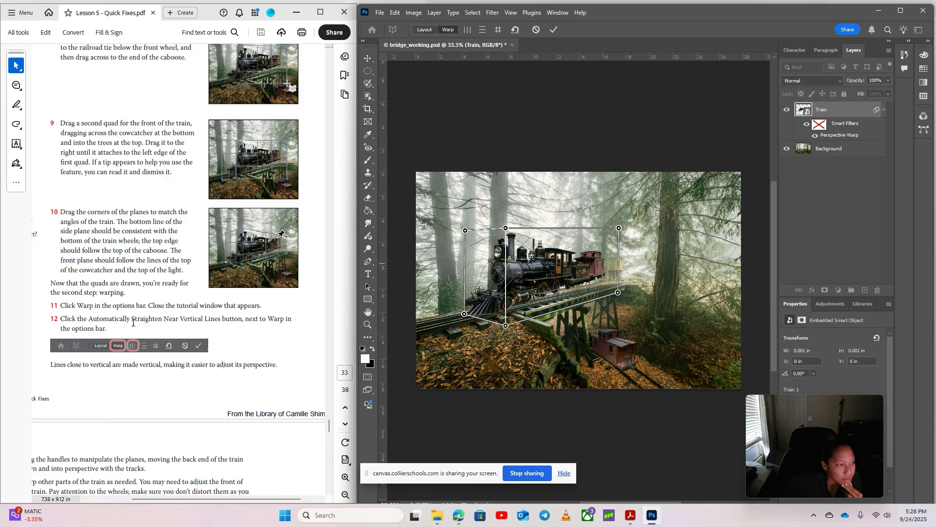
pyautogui.click(468, 31)
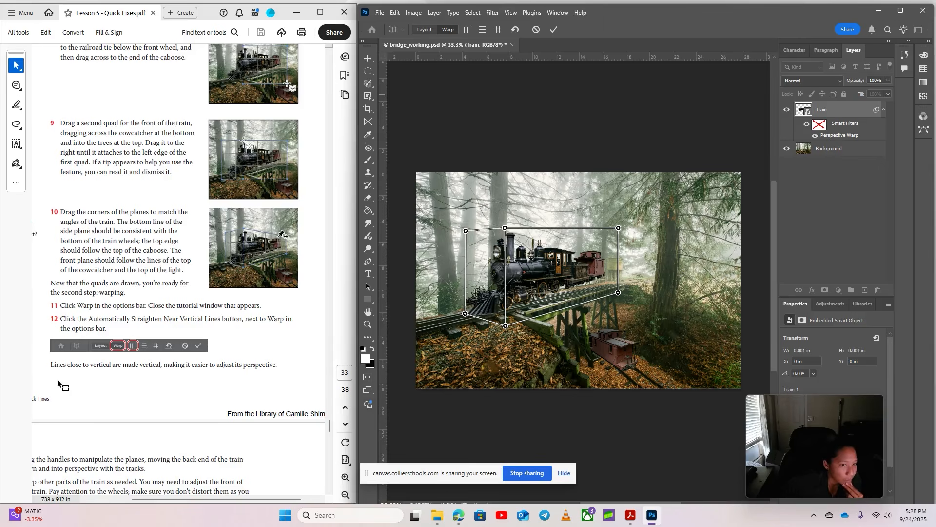
# Step: Follow lesson step 13 by moving the lower warp pin behind the caboose down, bringing the train's back end onto the tracks
pyautogui.scroll(-2, 228, 376)
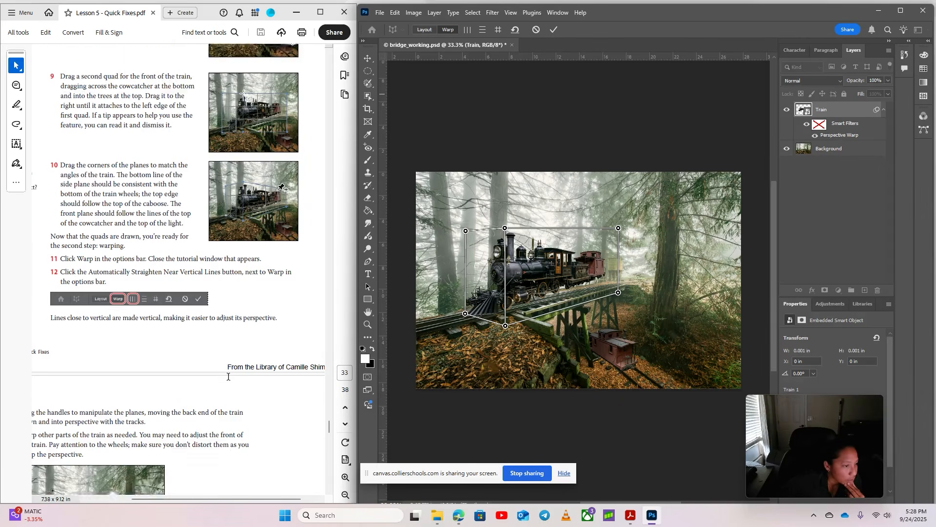
pyautogui.scroll(-7, 227, 377)
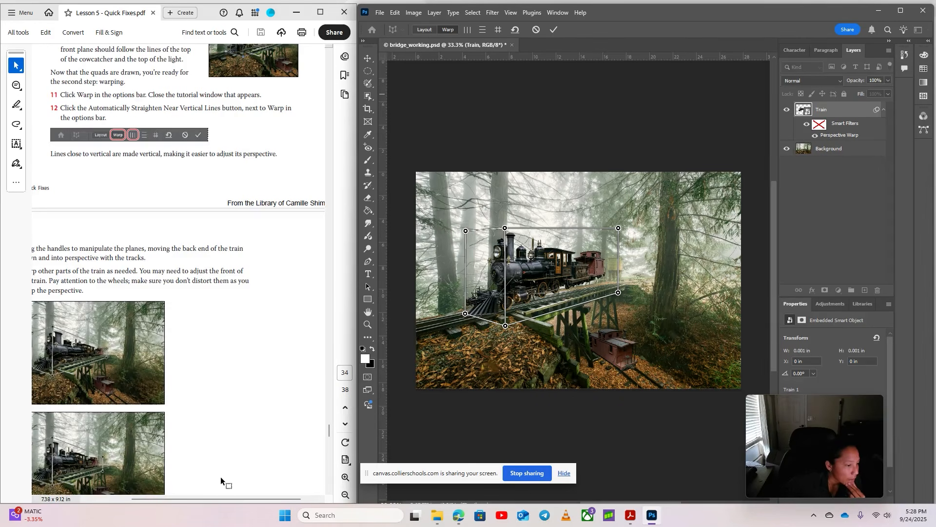
pyautogui.moveTo(221, 502); pyautogui.dragTo(199, 501)
pyautogui.scroll(-2, 239, 394)
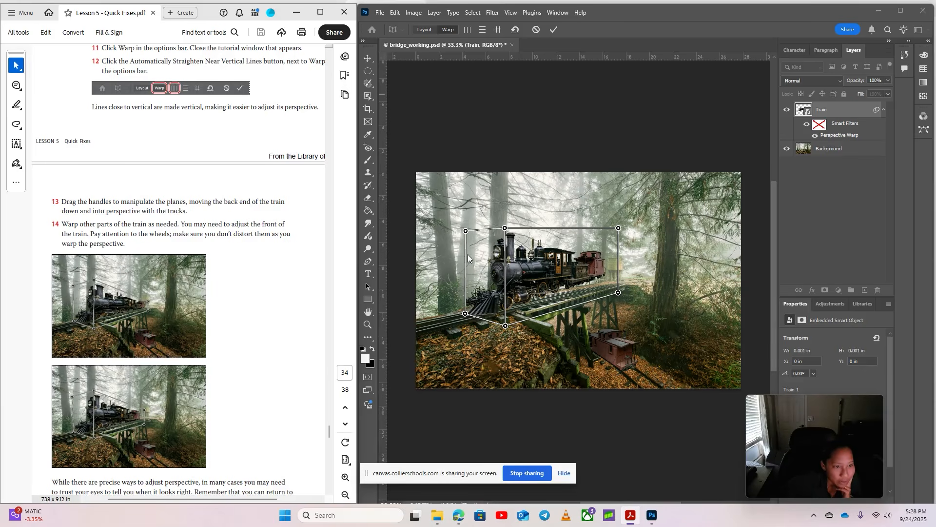
pyautogui.click(619, 295)
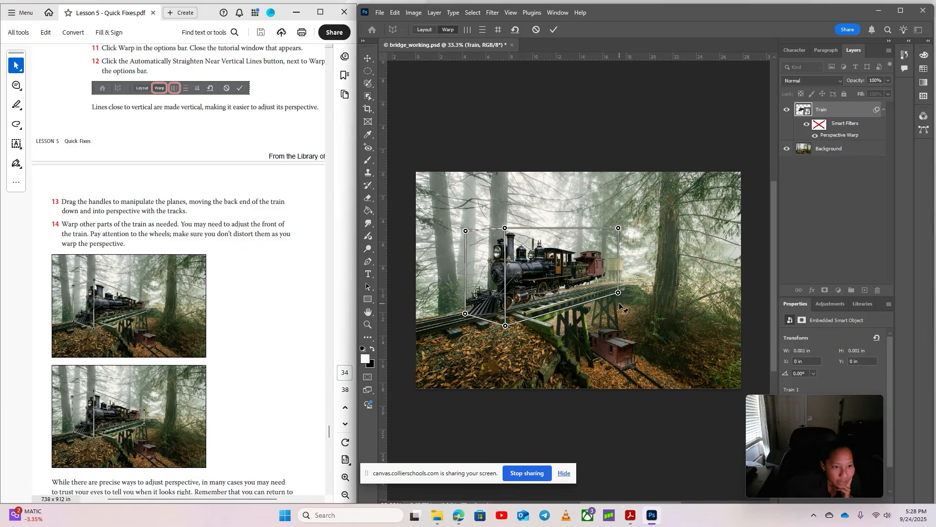
pyautogui.moveTo(619, 293); pyautogui.dragTo(506, 347)
pyautogui.moveTo(457, 366); pyautogui.dragTo(620, 309)
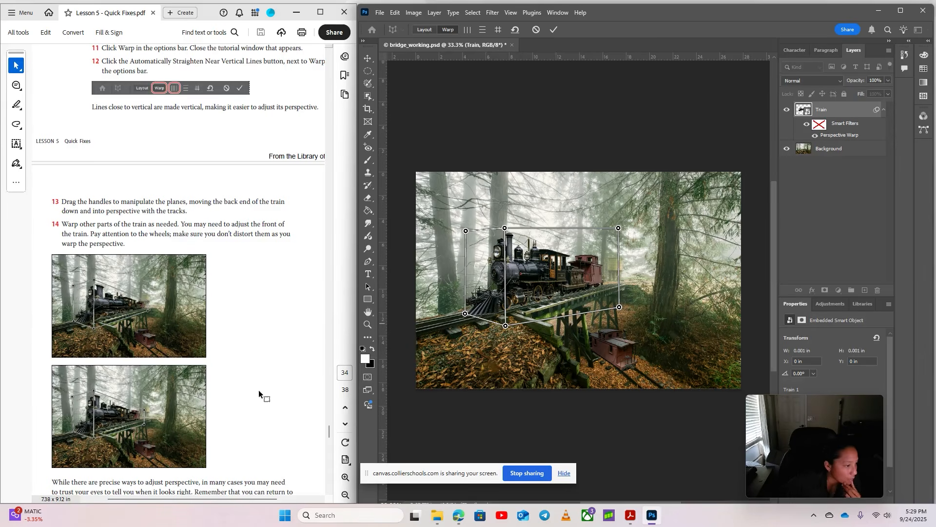
# Step: Read lesson steps 15 to 17 and commit the Perspective Warp on the Train layer
pyautogui.scroll(-5, 259, 382)
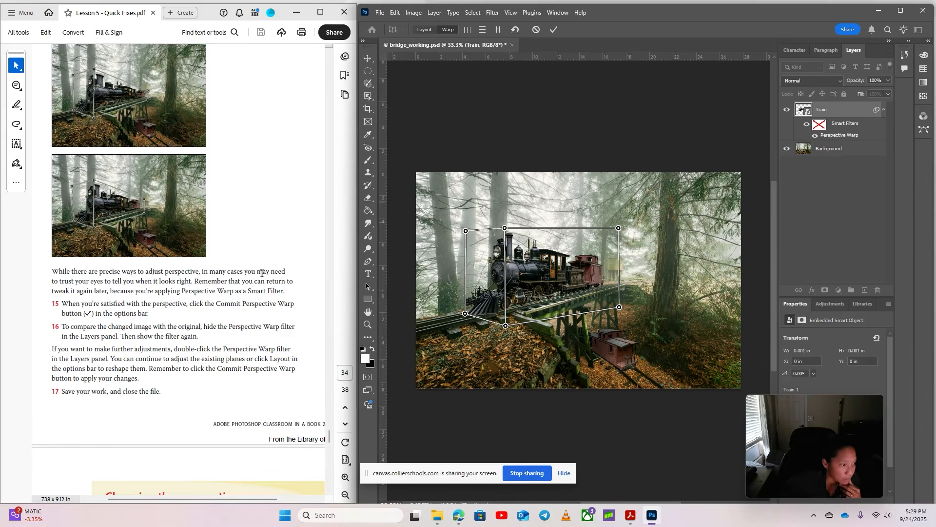
pyautogui.scroll(-3, 159, 403)
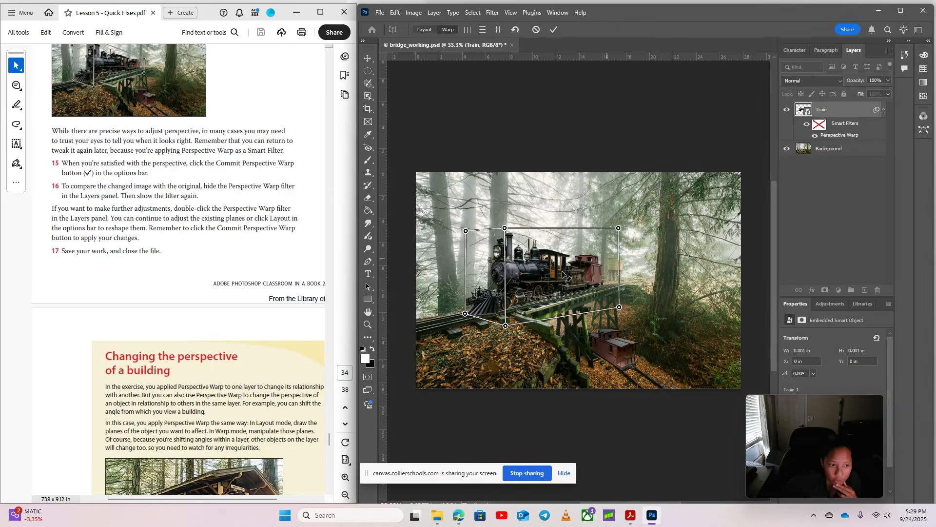
pyautogui.click(554, 29)
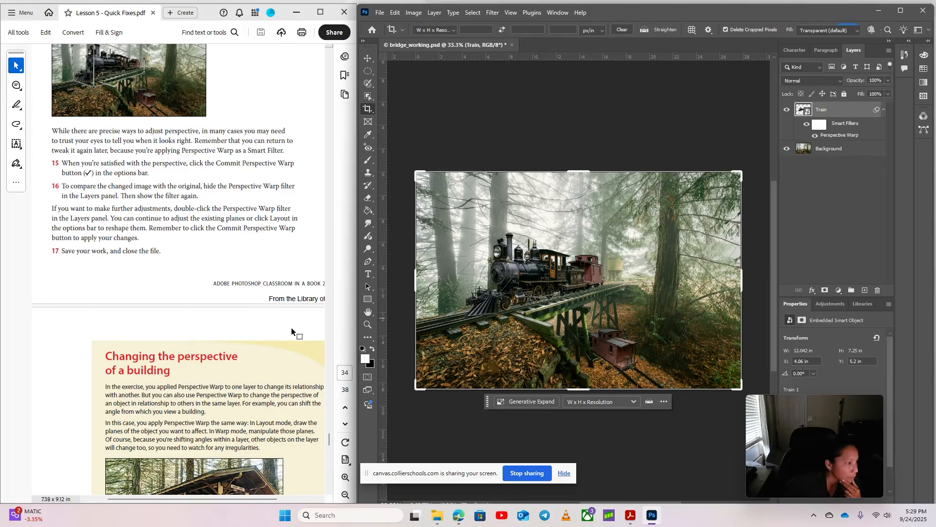
# Step: Save the perspective-warped train image, as lesson step 17 instructs
pyautogui.scroll(-1, 138, 304)
pyautogui.click(380, 12)
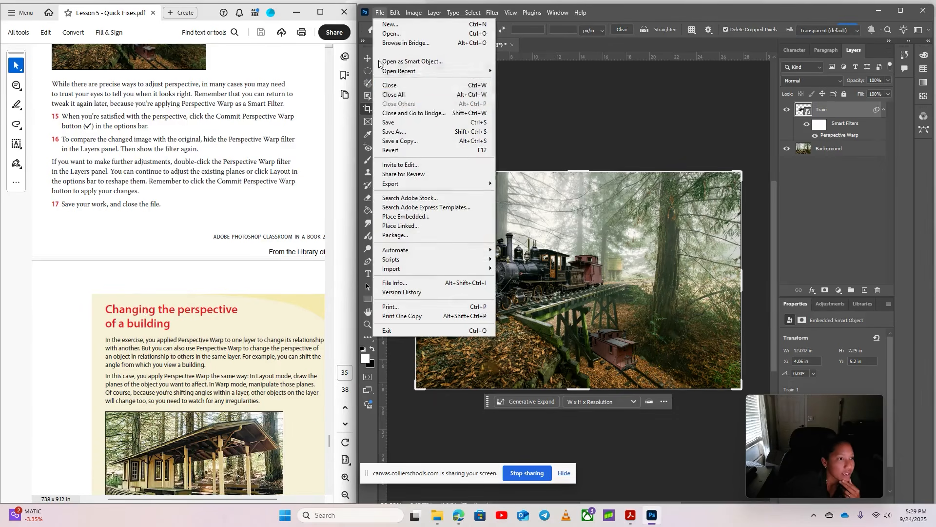